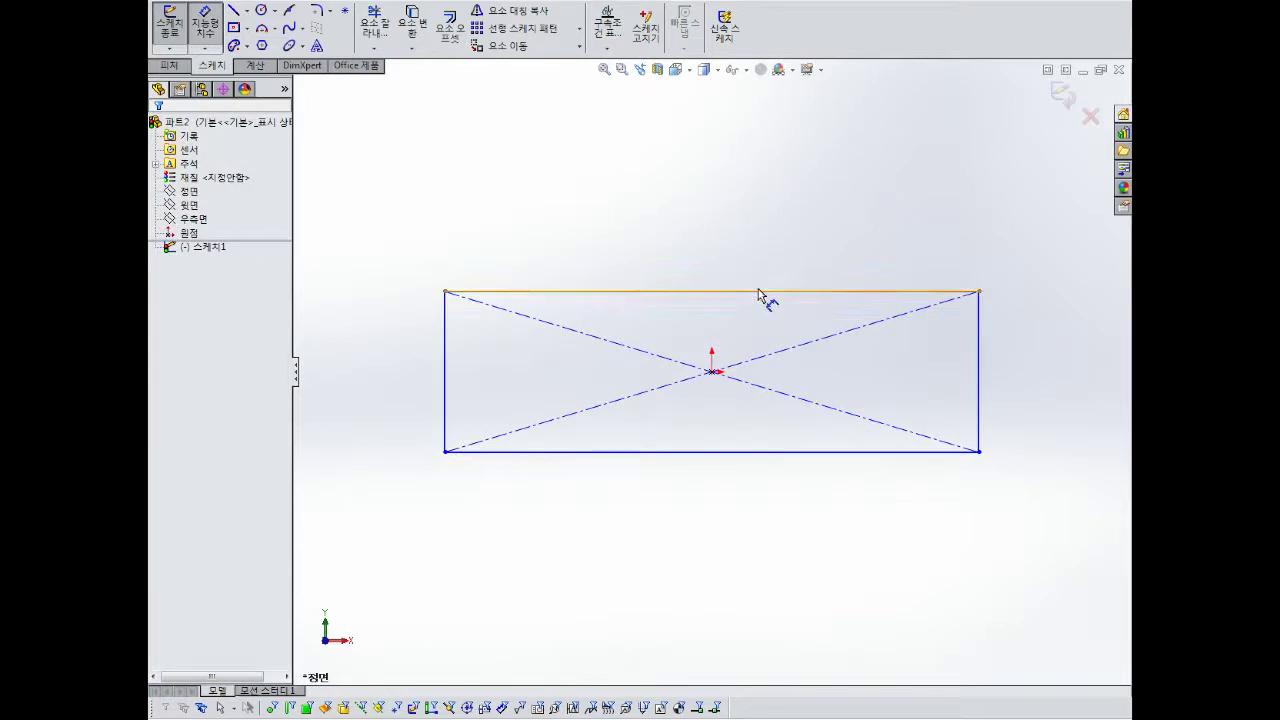
Dimension the centred rectangle to 70 mm wide and 40 mm high.
click(766, 291)
click(760, 213)
text(70)
key(Return)
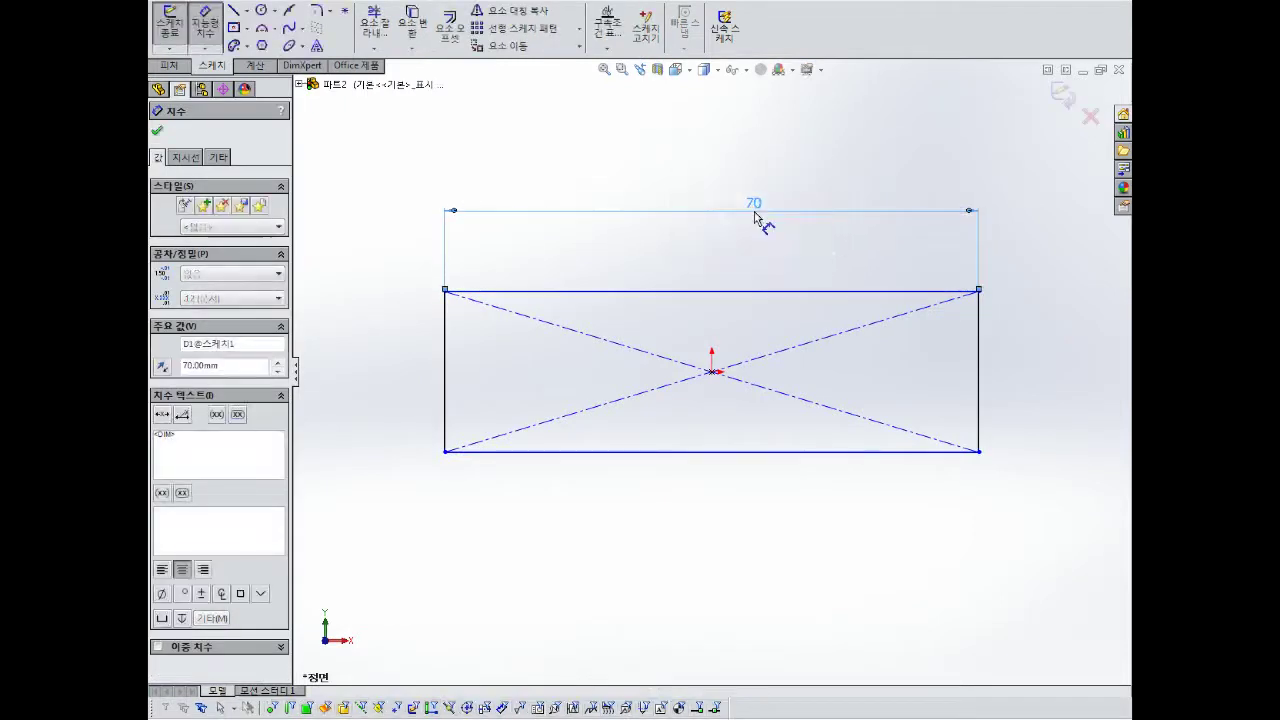
click(979, 364)
click(1031, 363)
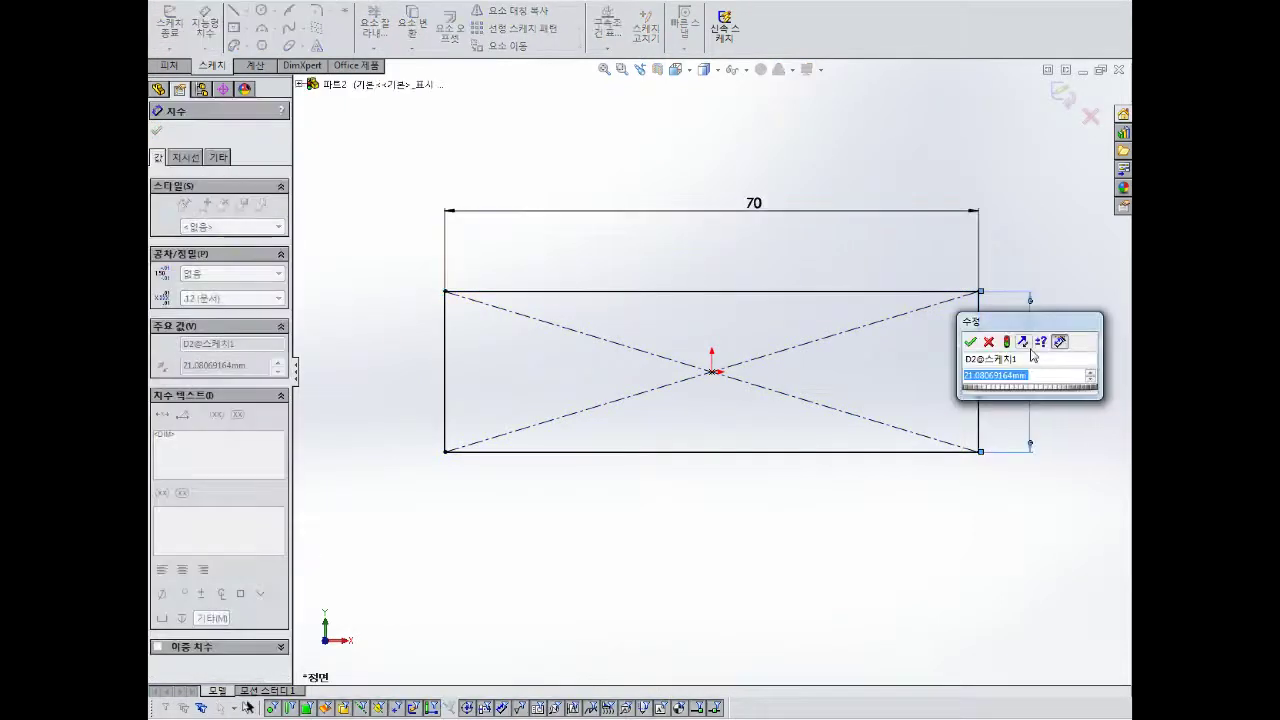
text(40)
key(Return)
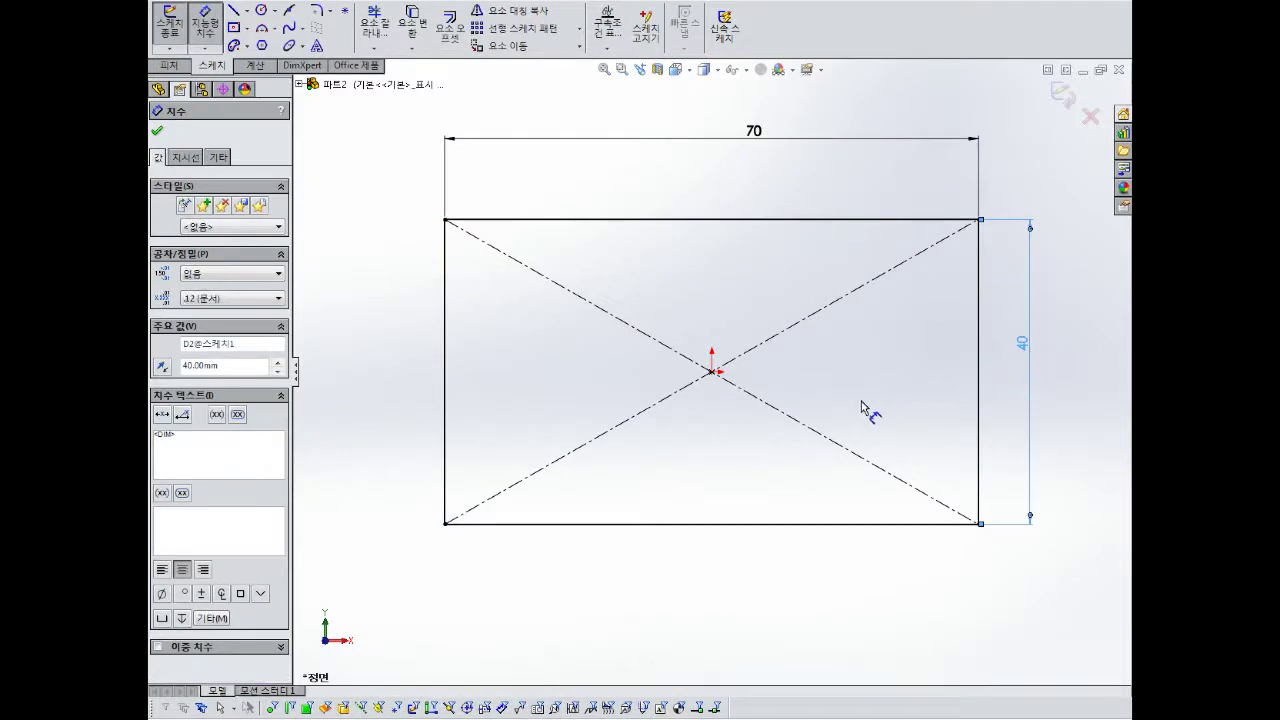
Finish the rectangle sketch and extrude it as a blind boss 40 mm deep.
mouse_move(857, 409)
middle_down()
mouse_move(894, 300)
mouse_move(817, 286)
mouse_move(787, 333)
middle_up()
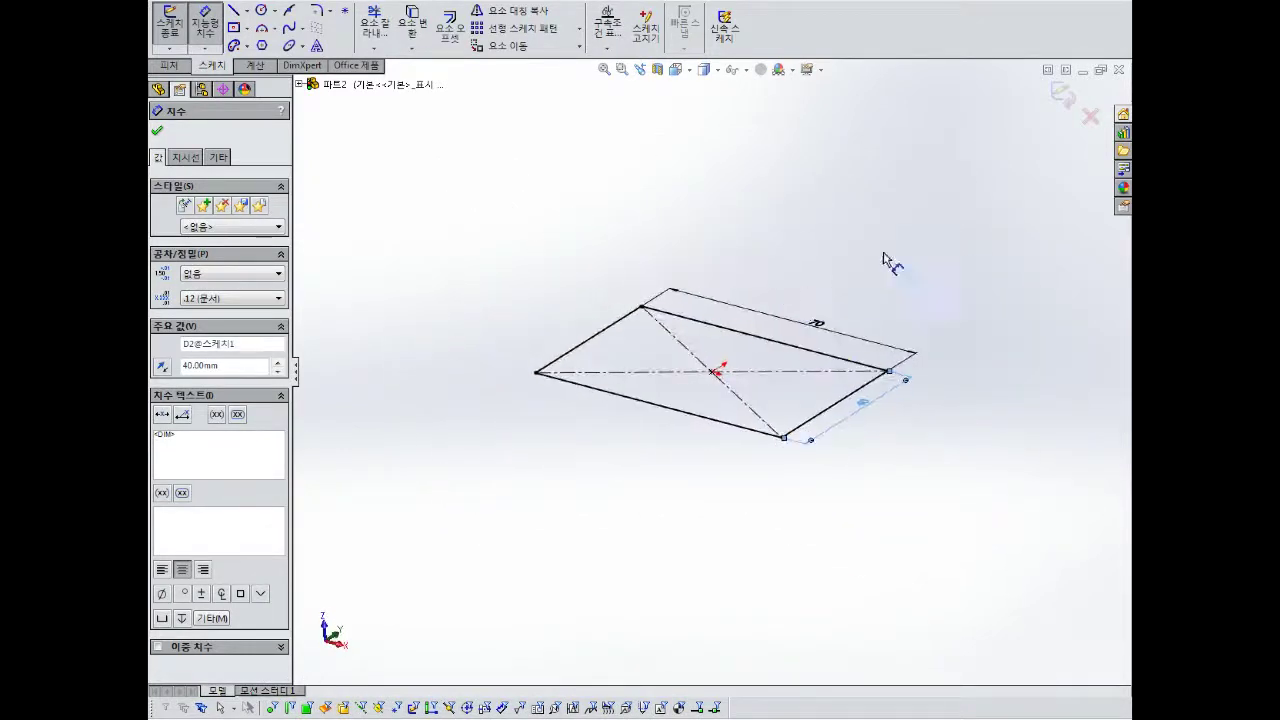
click(1062, 97)
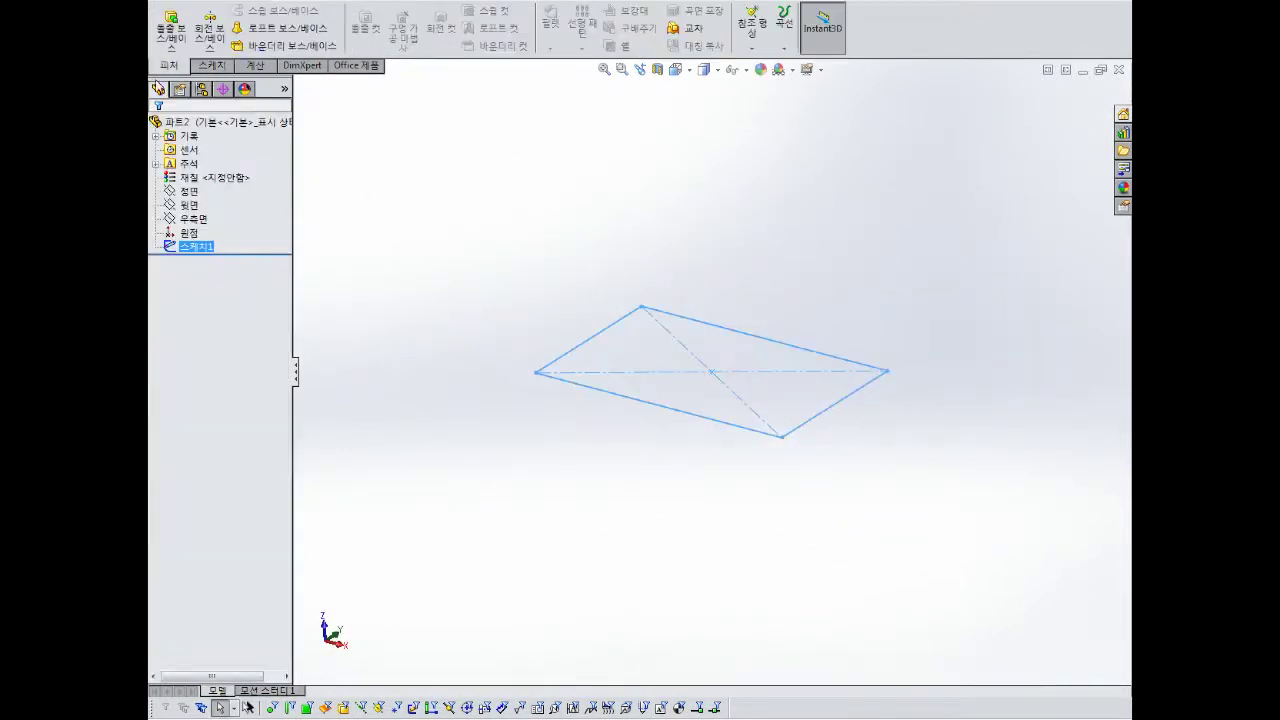
click(170, 30)
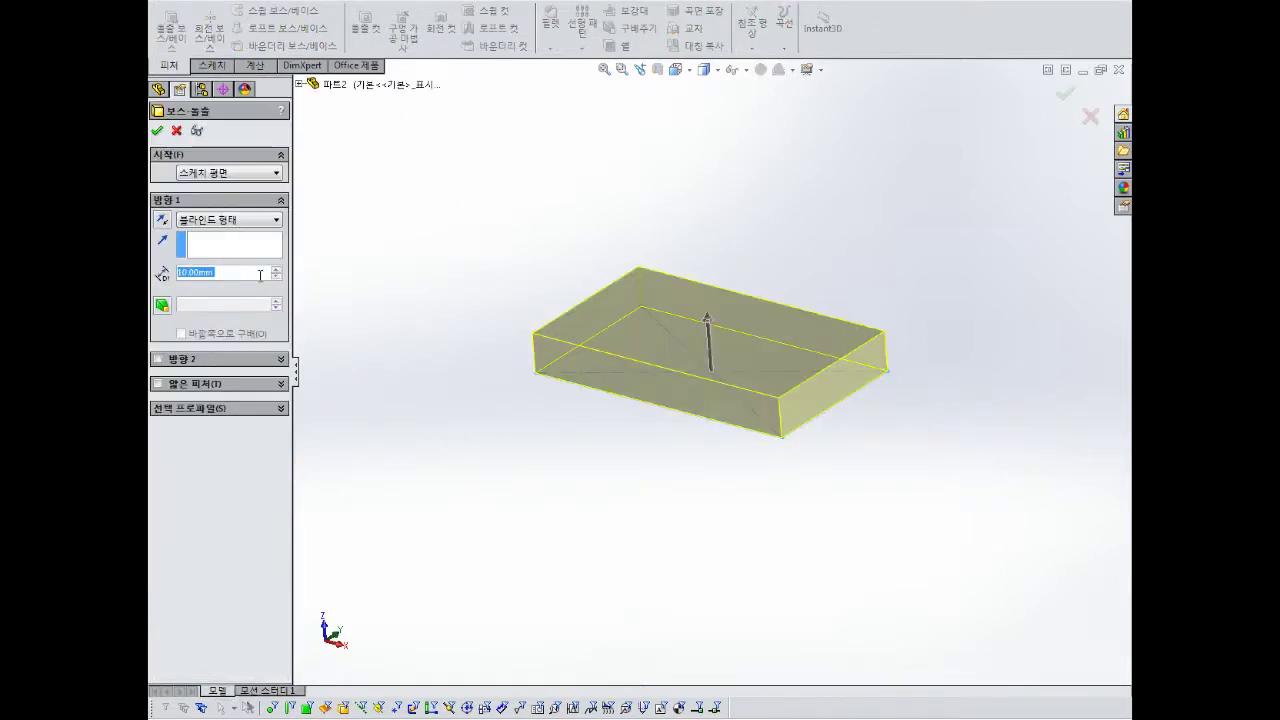
text(40)
key(Return)
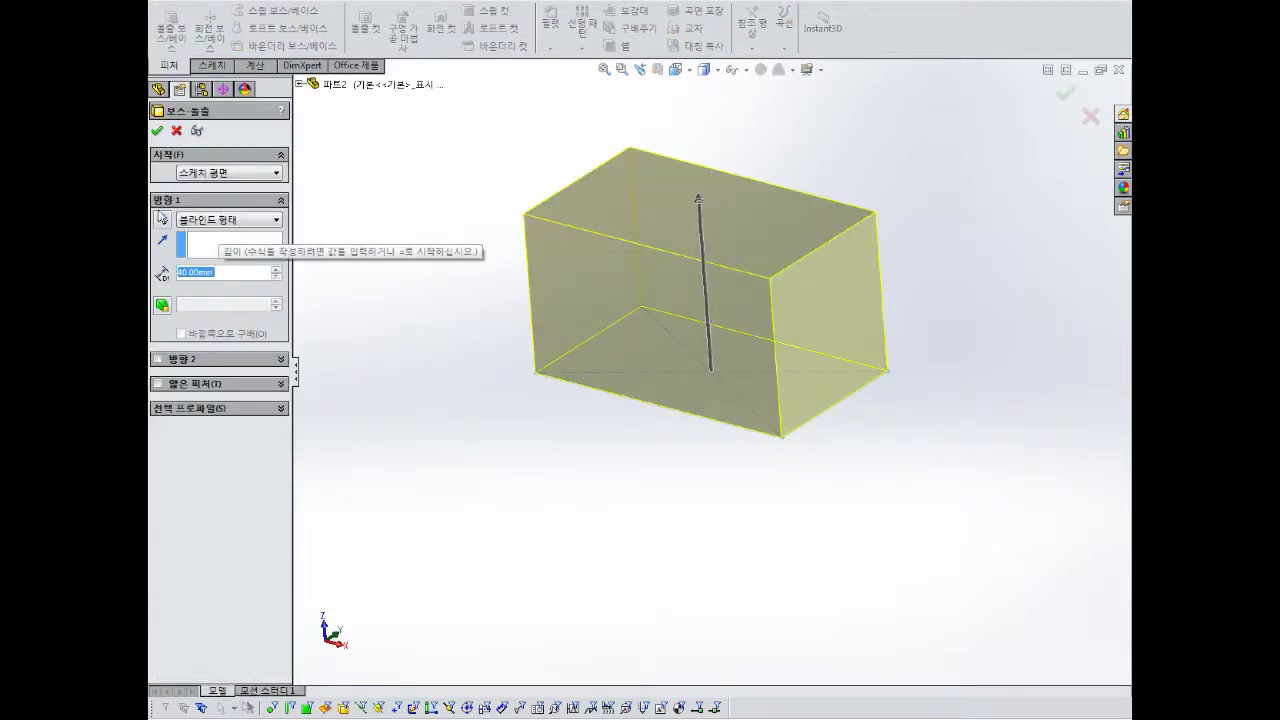
click(158, 133)
middle_drag(643, 414, 692, 480)
scroll(646, 474, up, 3)
click(704, 404)
scroll(738, 241, down, 2)
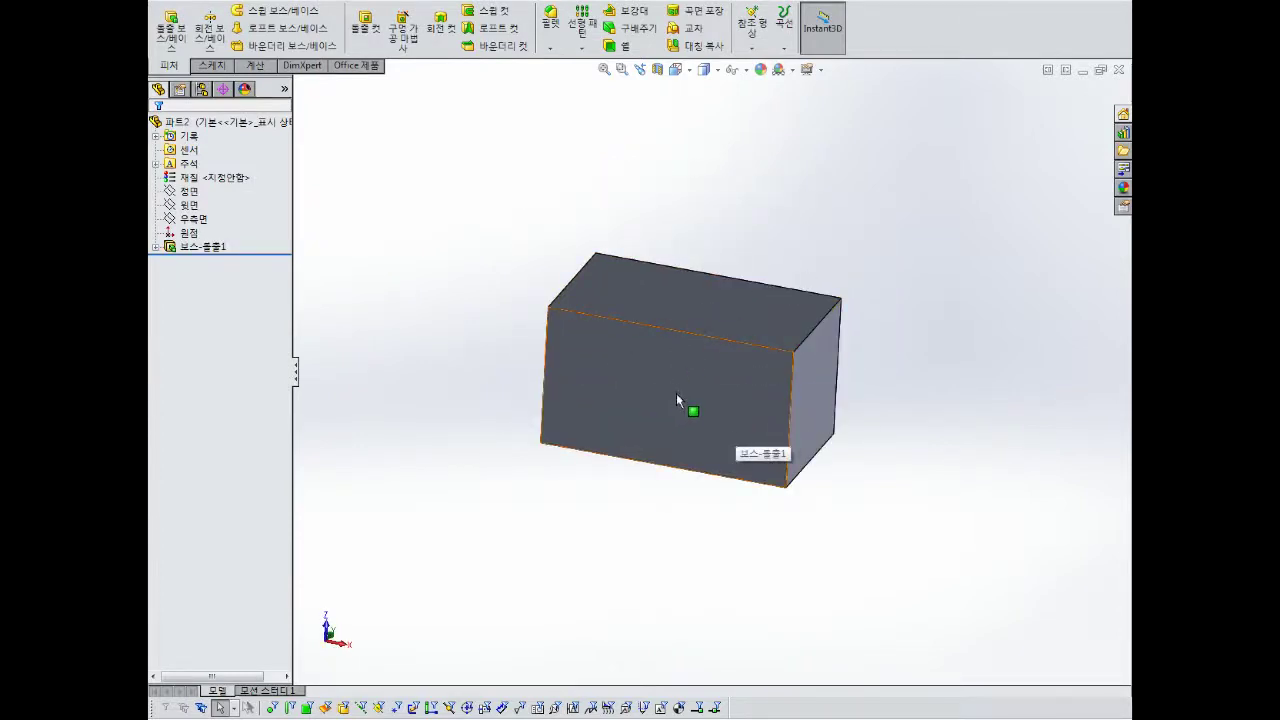
middle_drag(696, 354, 674, 408)
scroll(681, 367, down, 1)
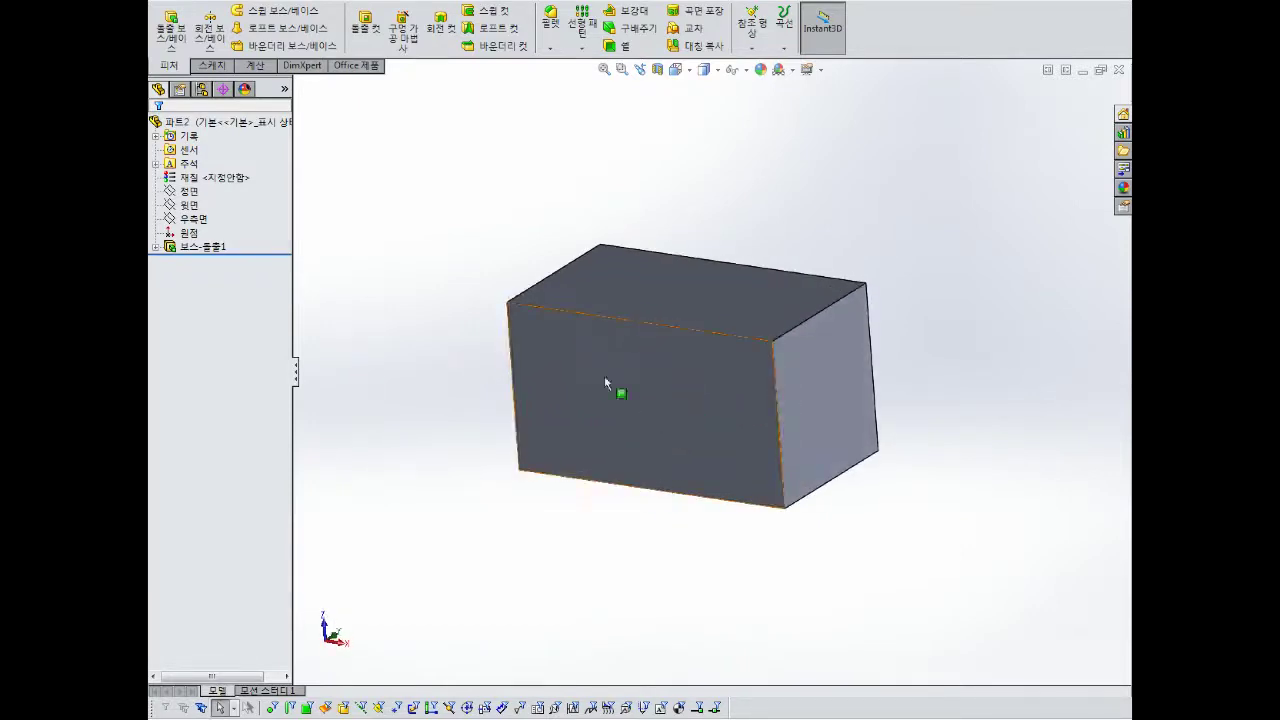
mouse_move(604, 380)
middle_down()
mouse_move(625, 378)
mouse_move(584, 319)
mouse_move(625, 353)
mouse_move(603, 396)
mouse_move(591, 383)
mouse_move(612, 377)
middle_up()
Examine where the default front, top and right planes lie relative to the block.
click(184, 236)
key(Escape)
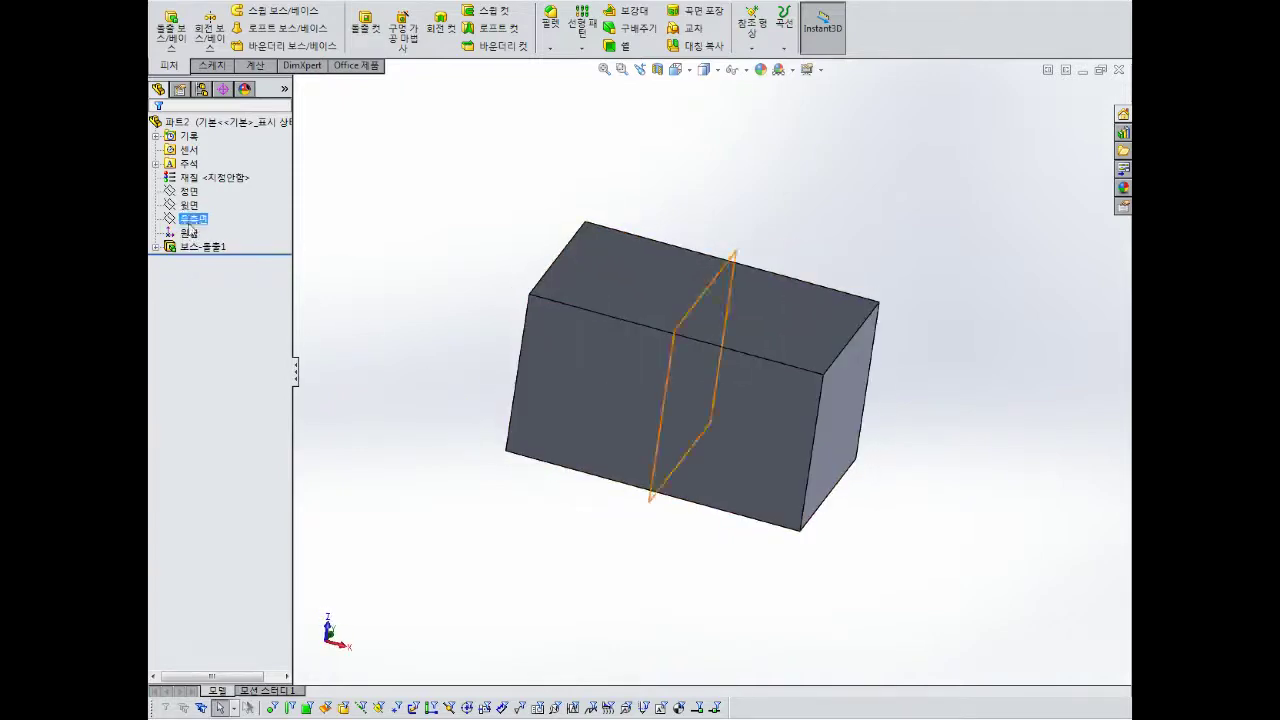
click(189, 193)
click(193, 207)
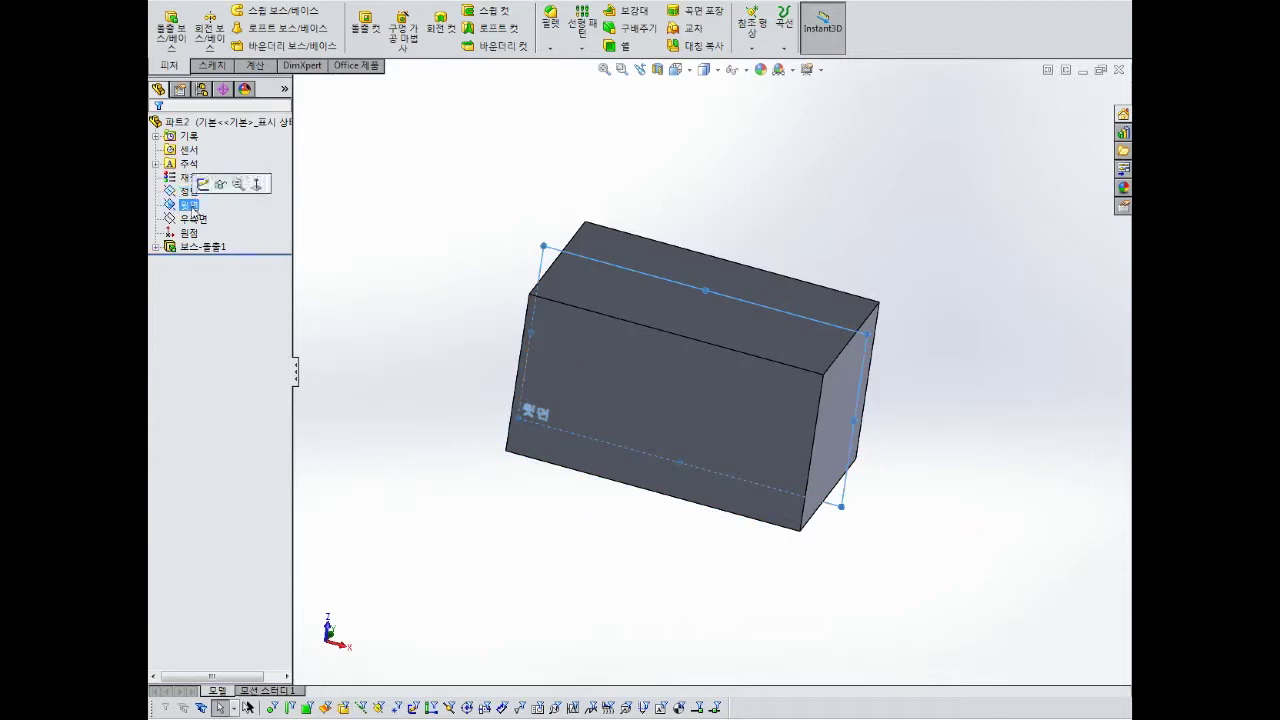
click(192, 219)
click(186, 196)
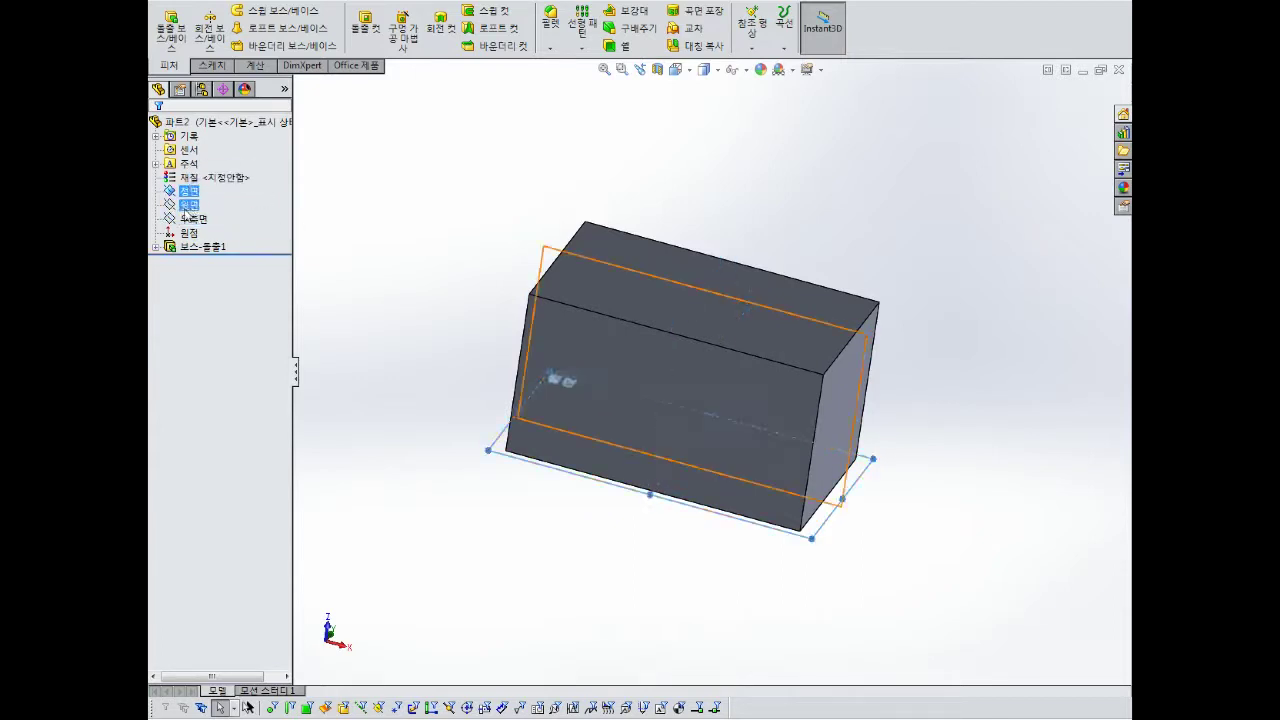
click(195, 220)
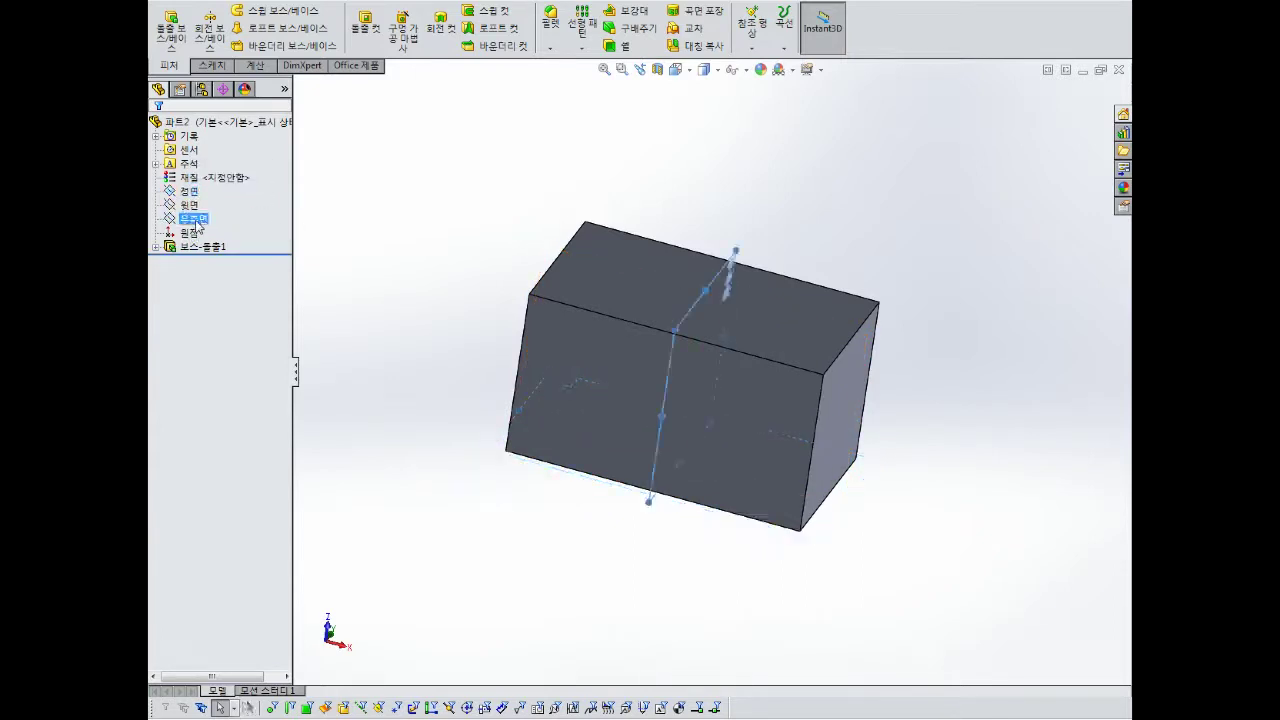
middle_drag(563, 328, 545, 279)
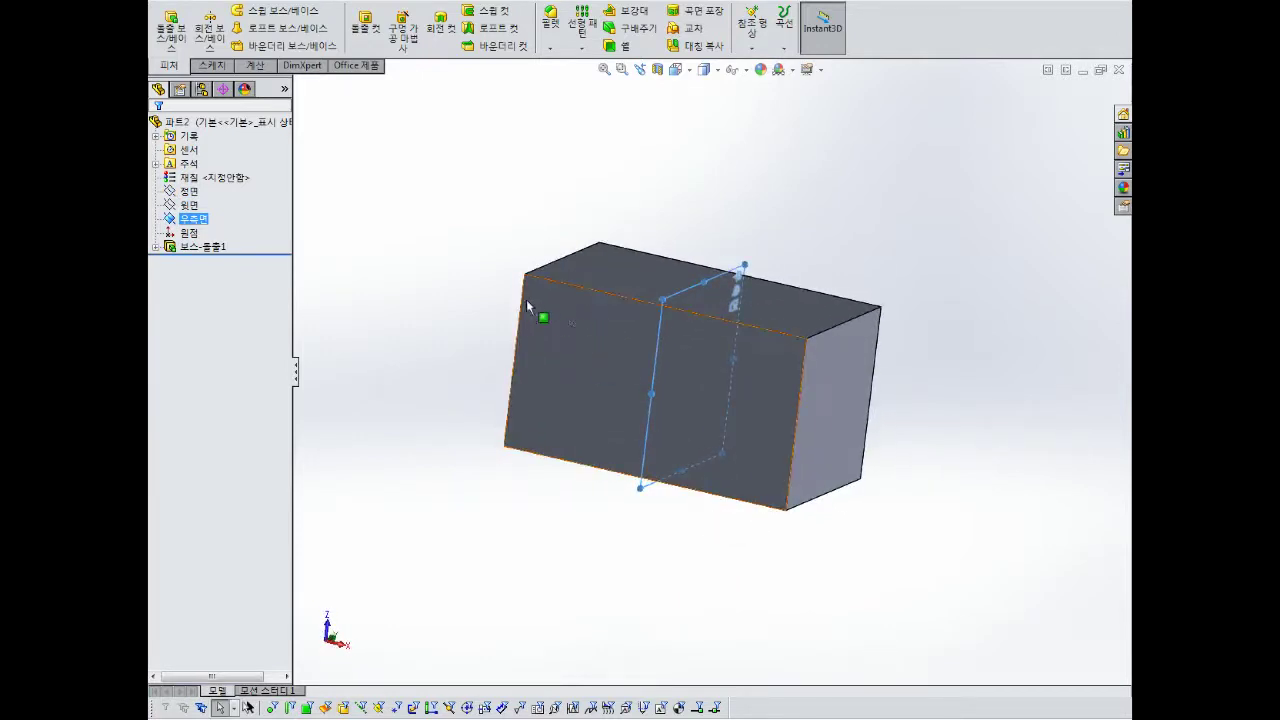
click(486, 250)
Open the block's base sketch to inspect how it sits around the origin, and close it without editing.
click(210, 247)
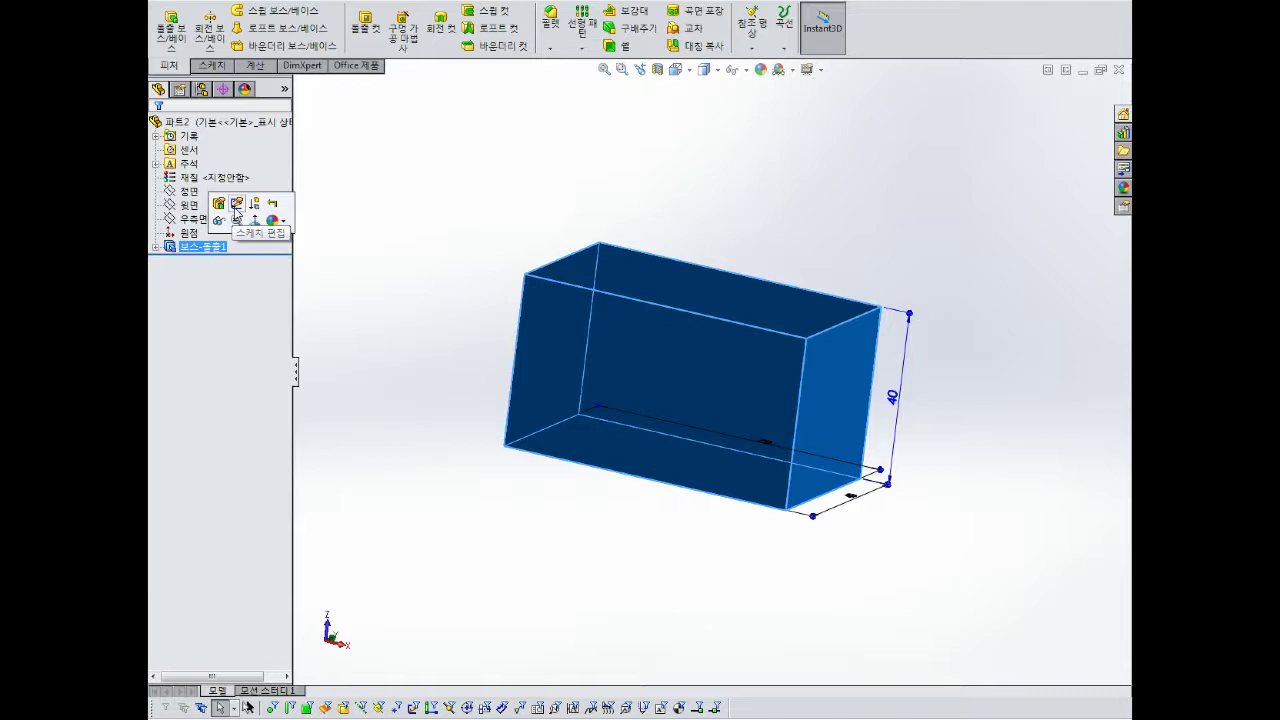
click(236, 208)
middle_drag(637, 309, 630, 540)
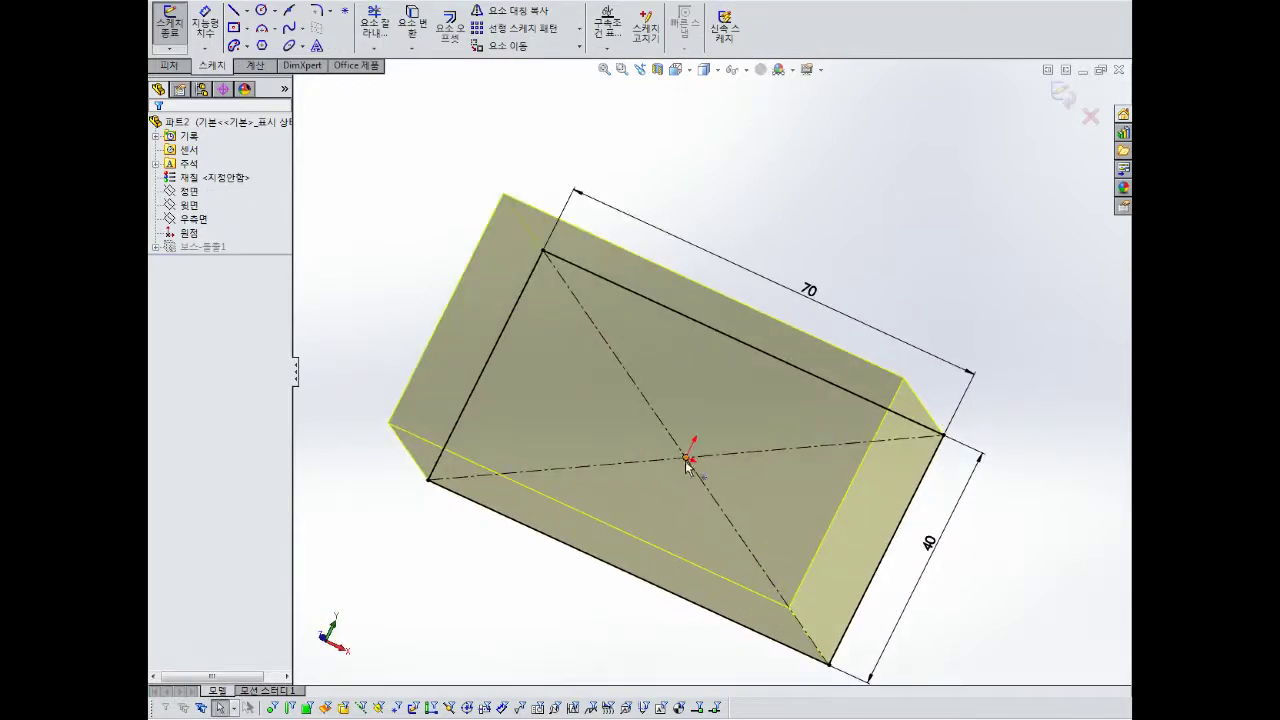
scroll(685, 467, up, 1)
middle_drag(685, 466, 740, 392)
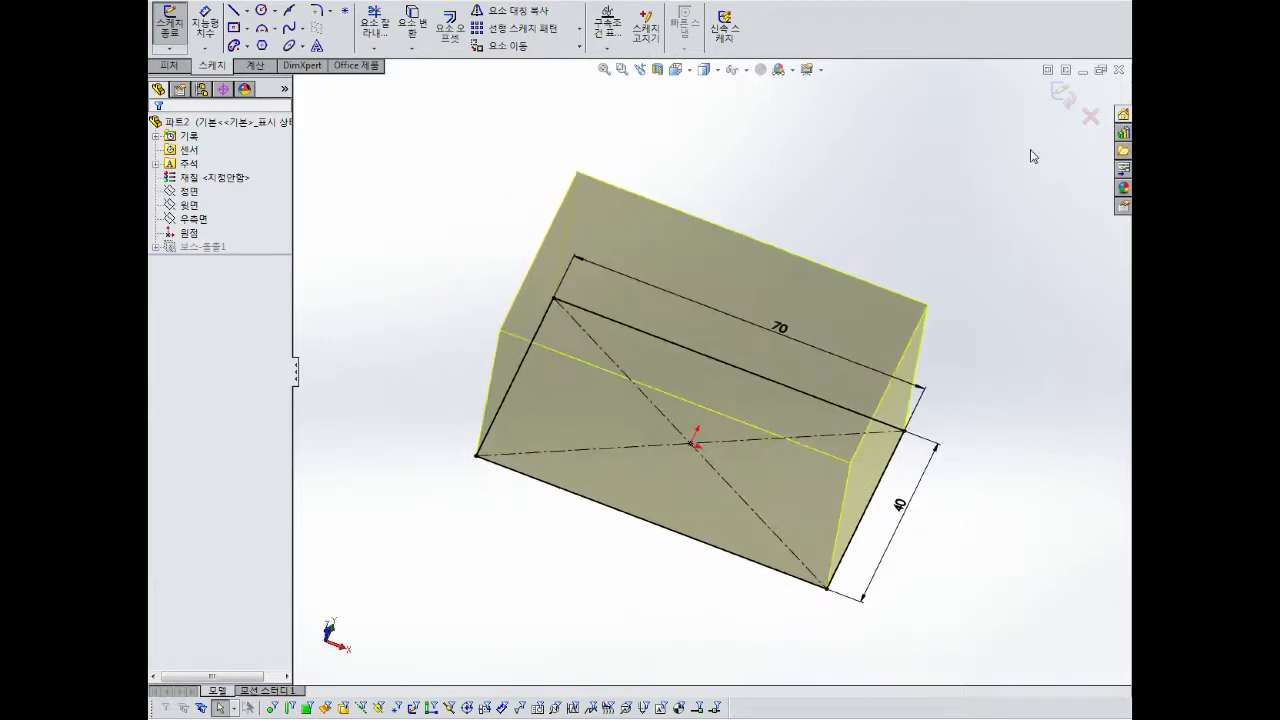
click(1065, 97)
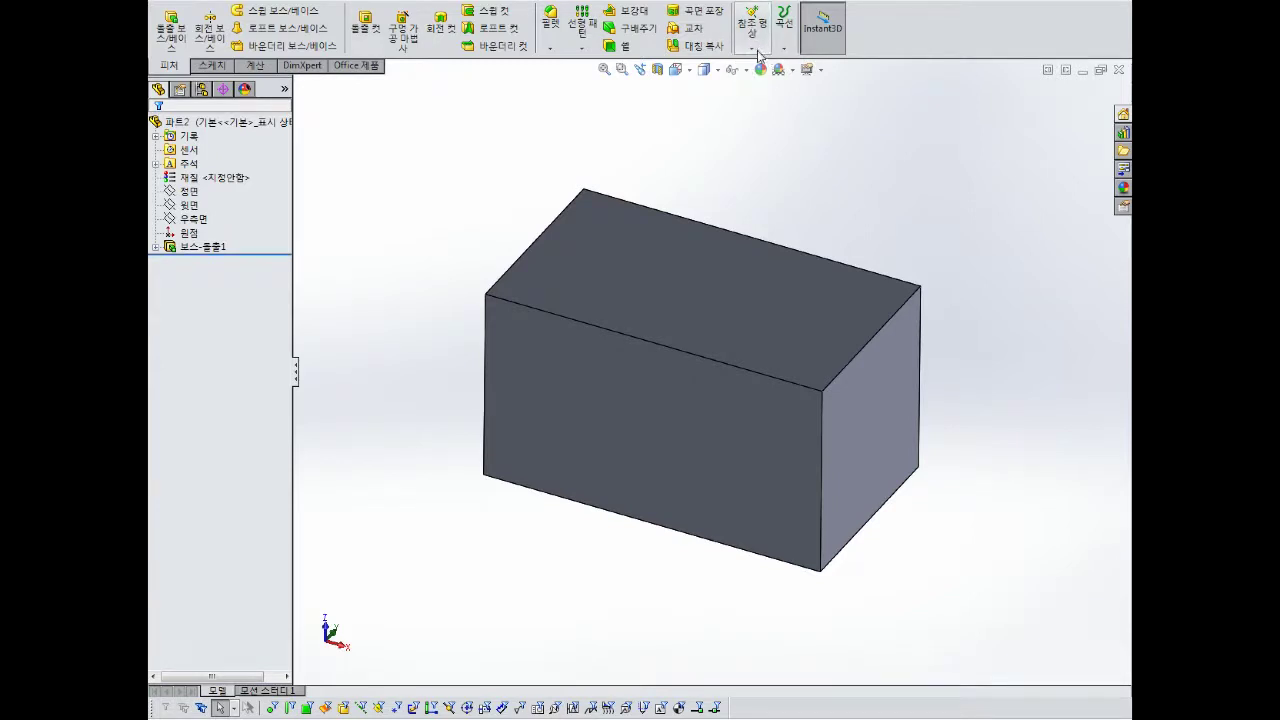
click(753, 48)
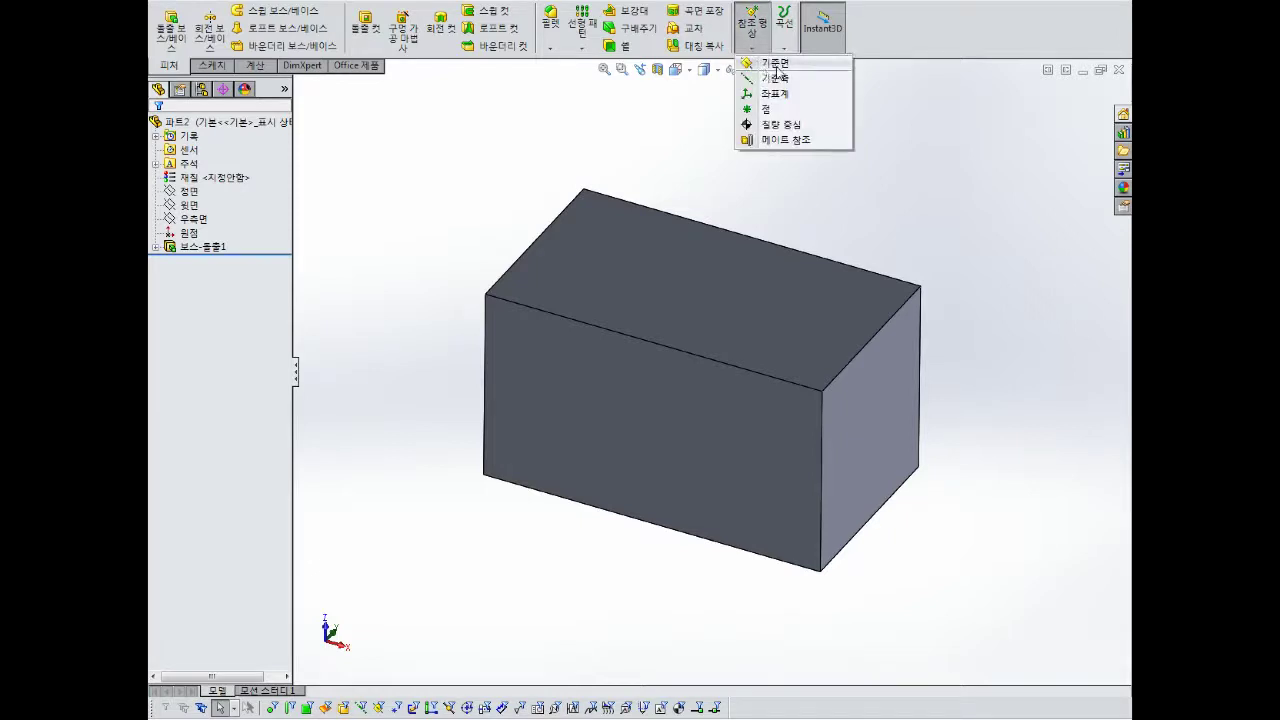
click(756, 37)
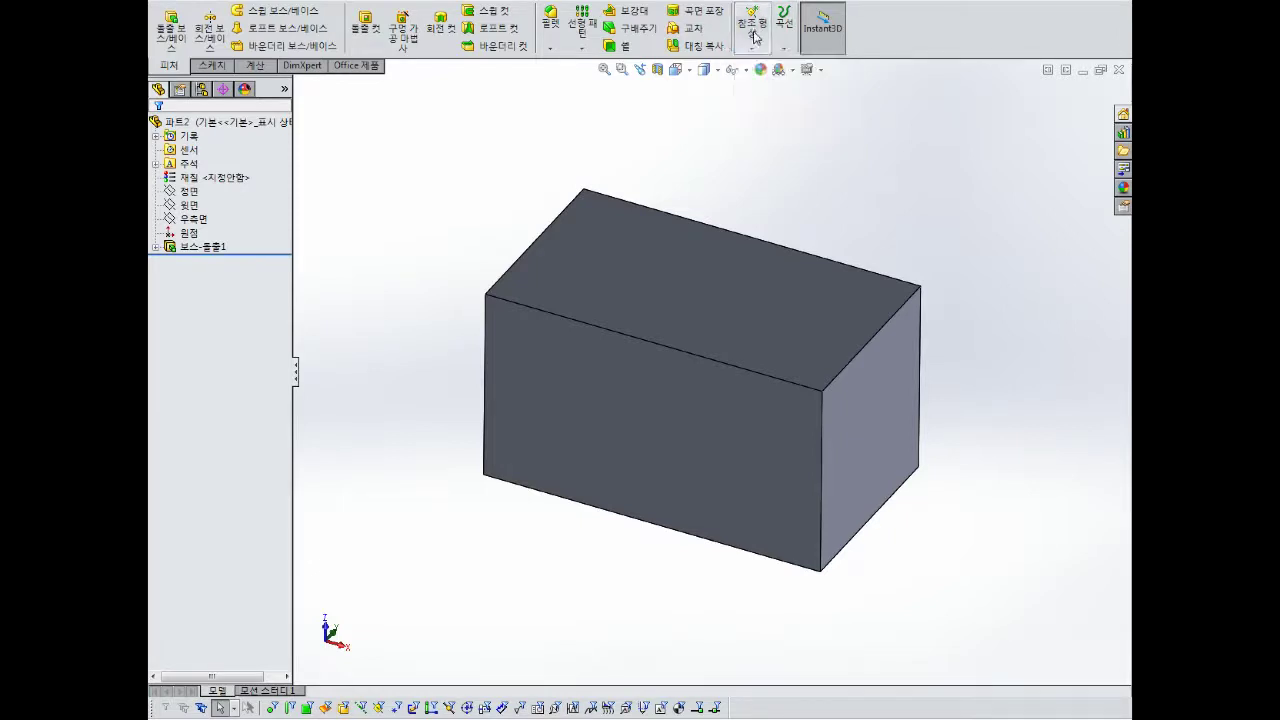
click(749, 35)
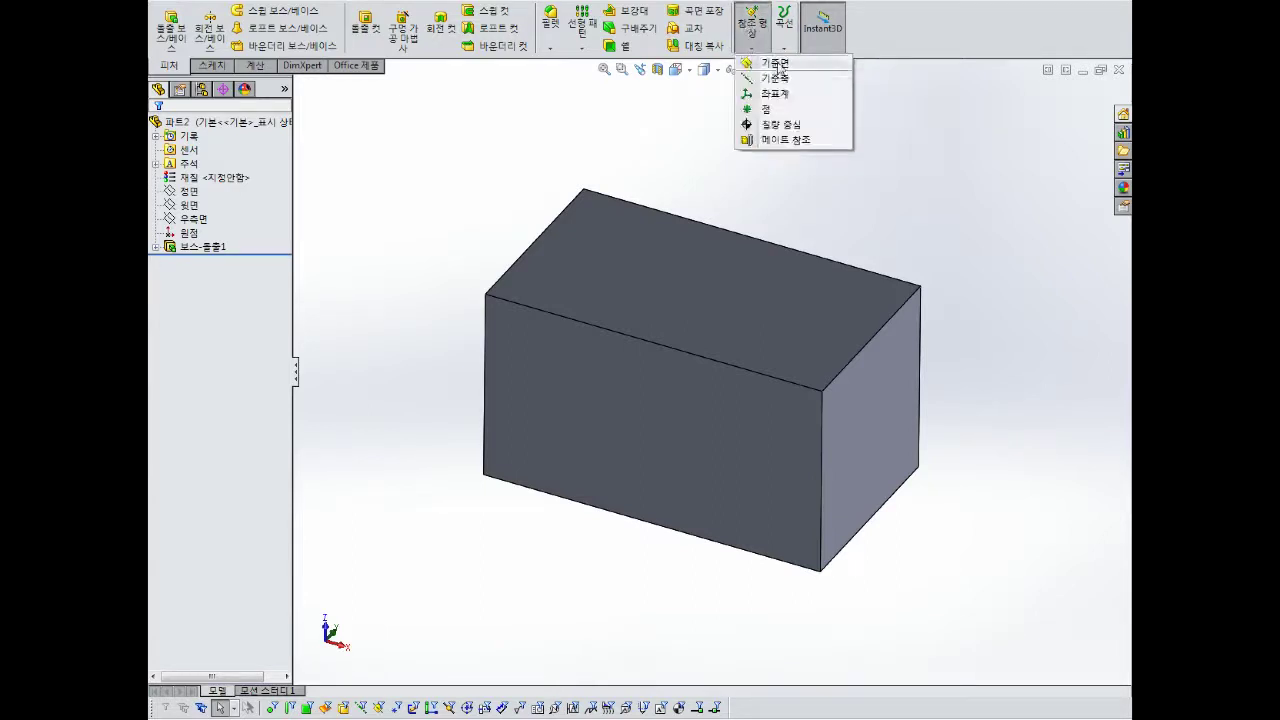
click(895, 217)
Set up a reference plane offset 20 mm from the block's end face on the positive X side.
click(750, 38)
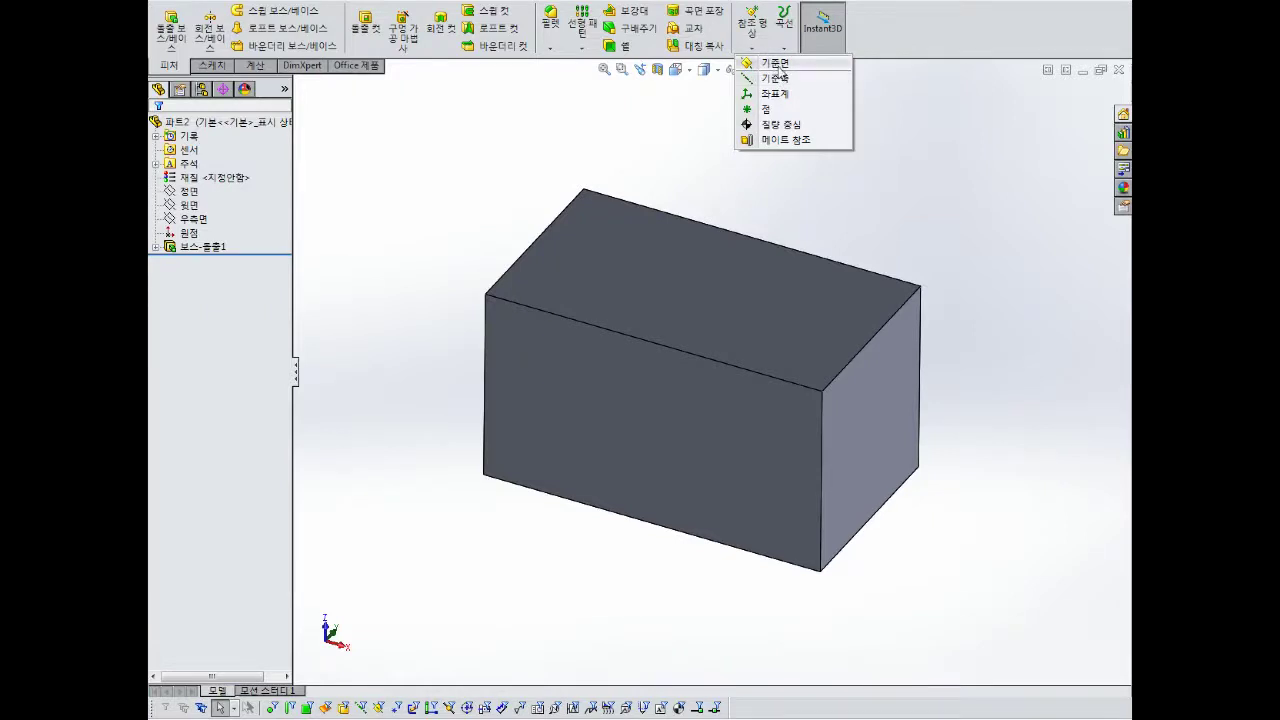
click(777, 64)
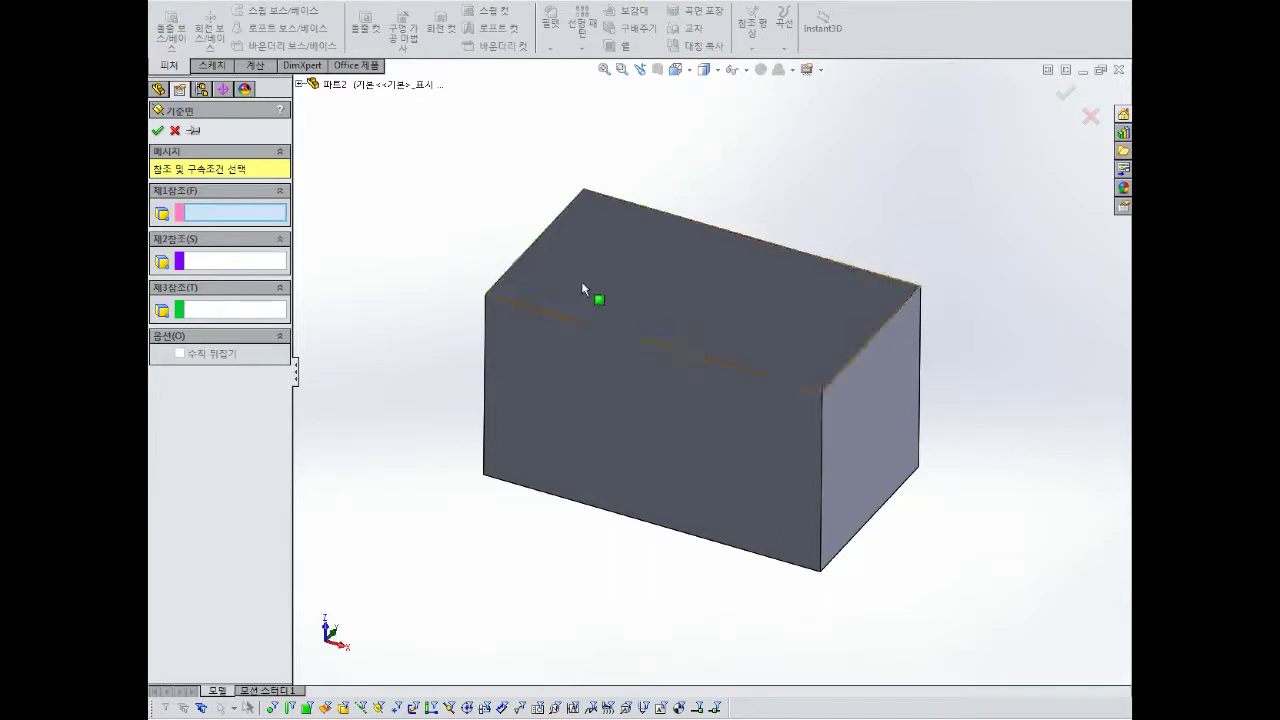
scroll(583, 256, up, 2)
middle_drag(962, 460, 957, 434)
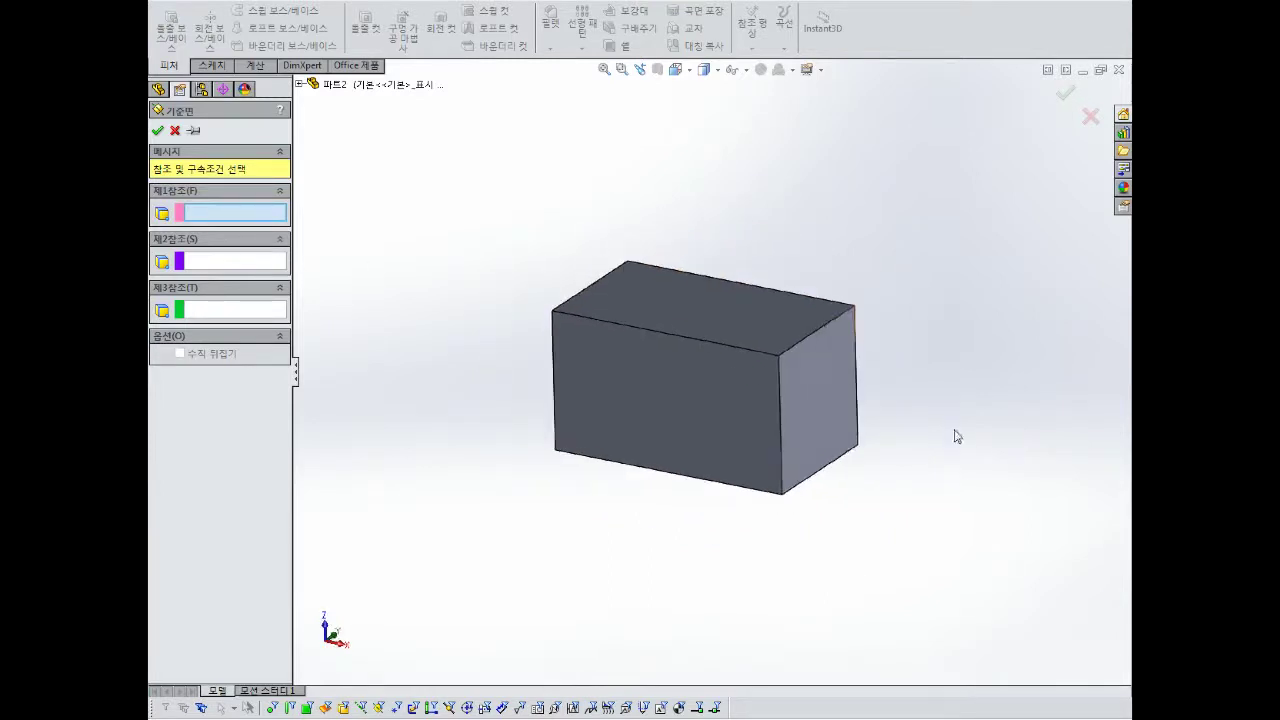
click(829, 392)
middle_drag(829, 392, 705, 391)
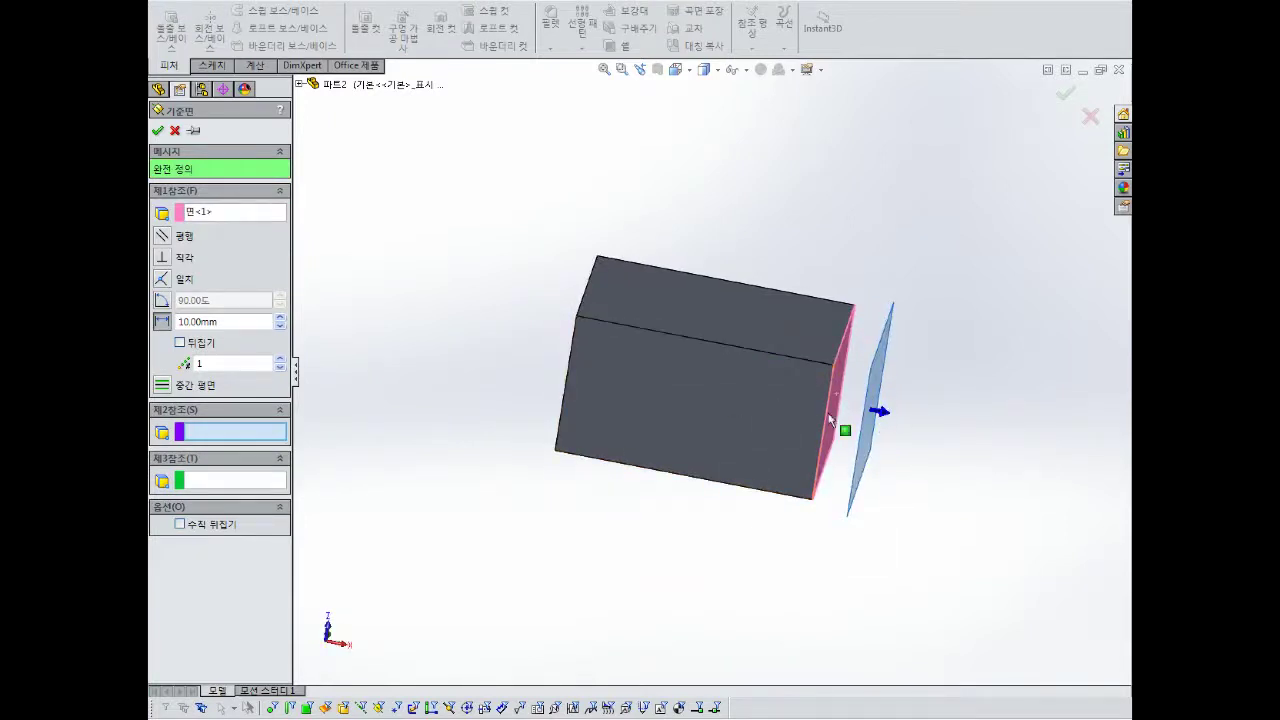
middle_drag(878, 437, 850, 393)
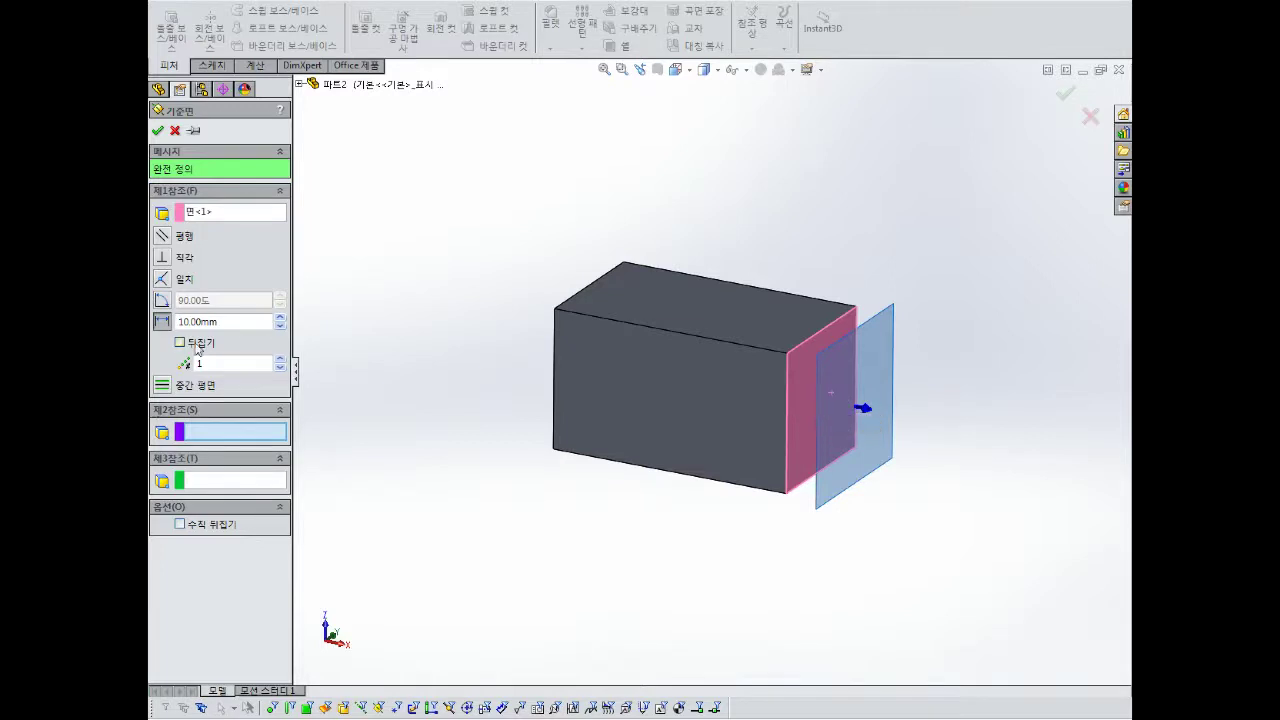
drag(228, 322, 153, 332)
text(20)
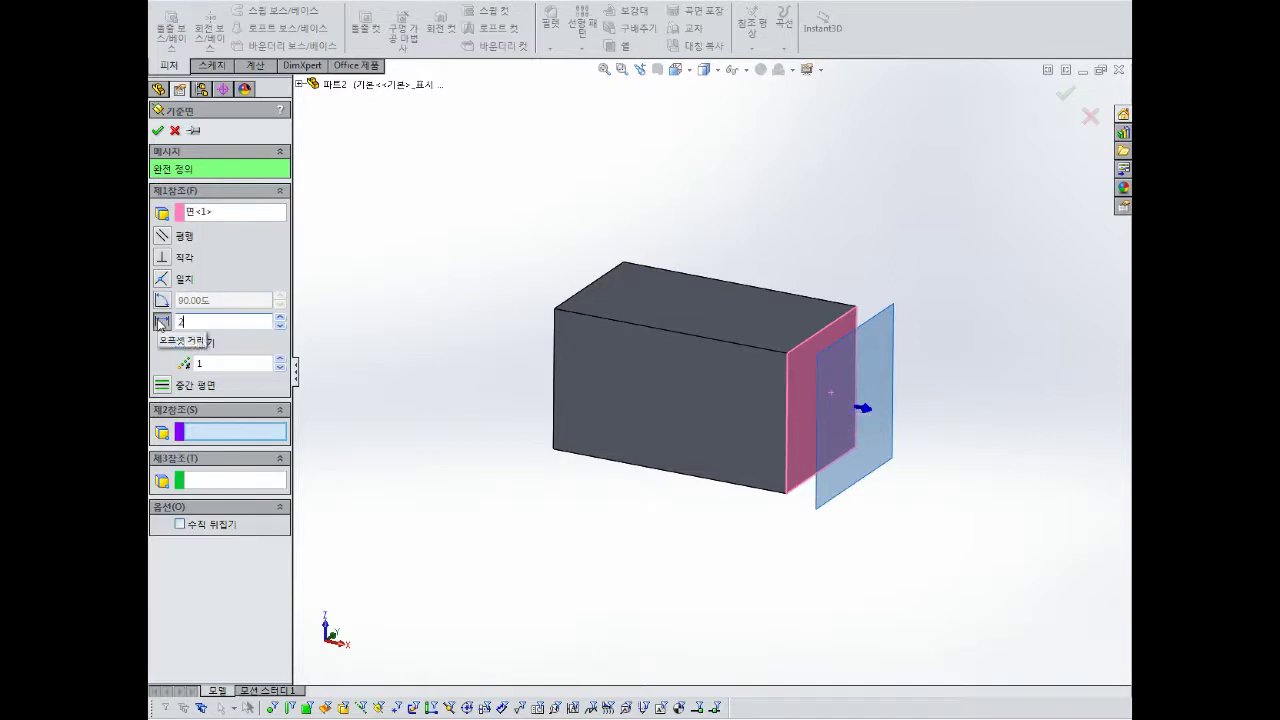
key(Return)
Flip the offset direction so the reference plane cuts through the block, and create the plane.
middle_drag(790, 373, 876, 351)
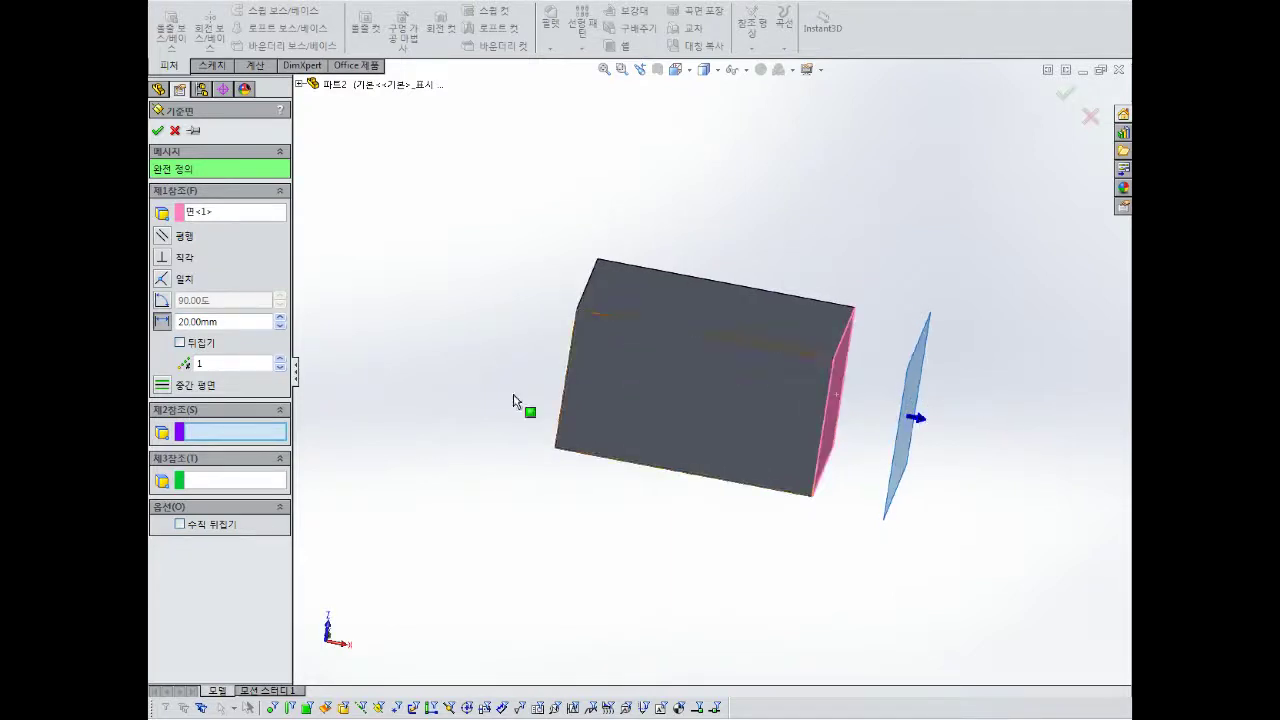
click(193, 346)
middle_drag(700, 417, 681, 370)
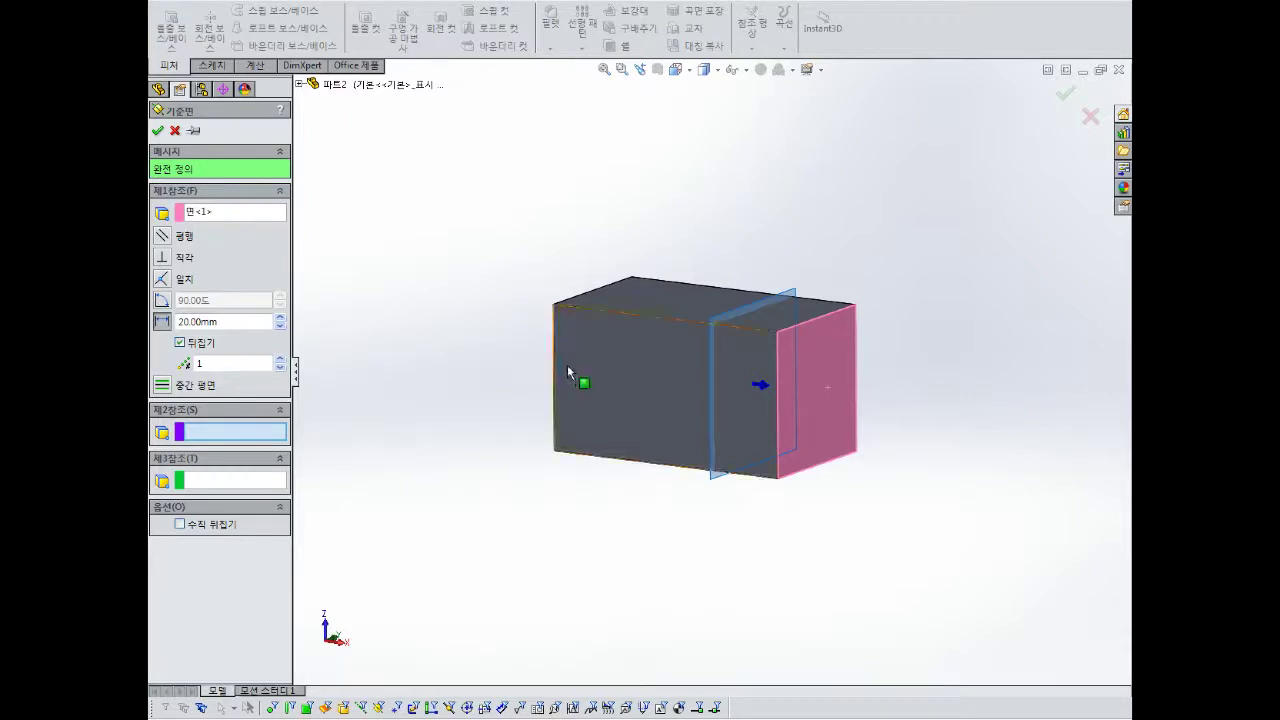
middle_drag(506, 363, 505, 311)
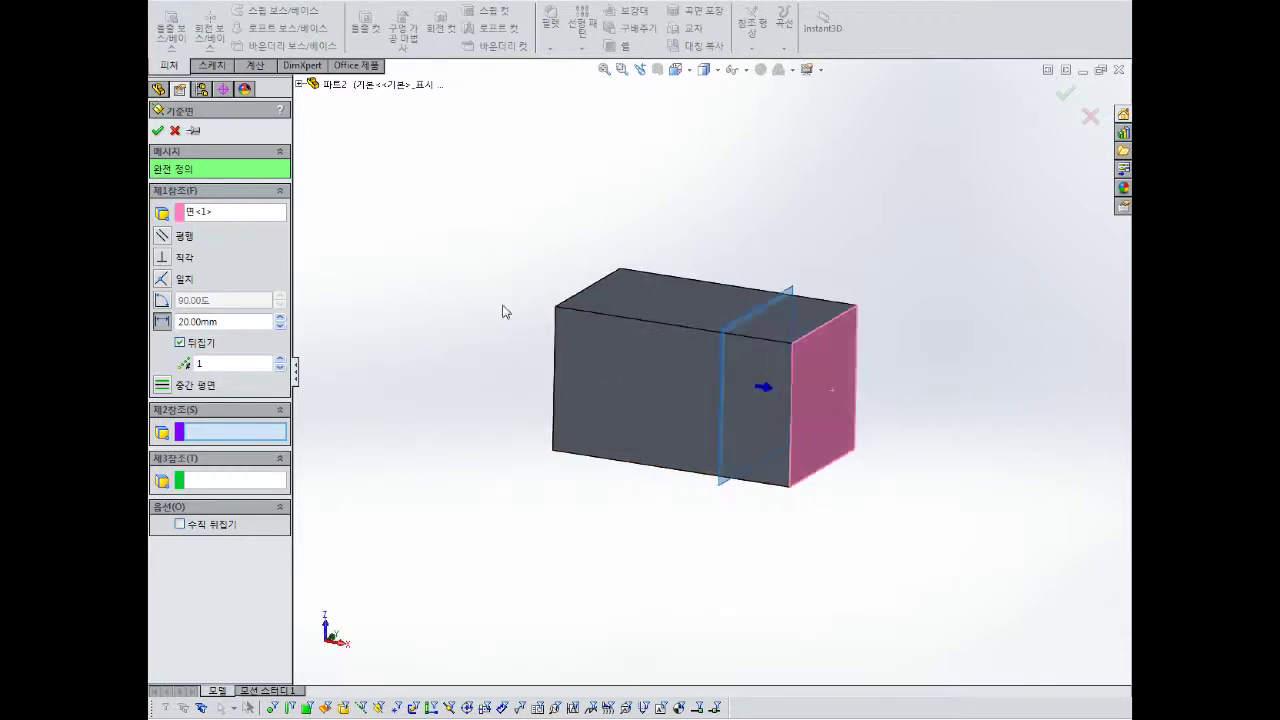
click(157, 131)
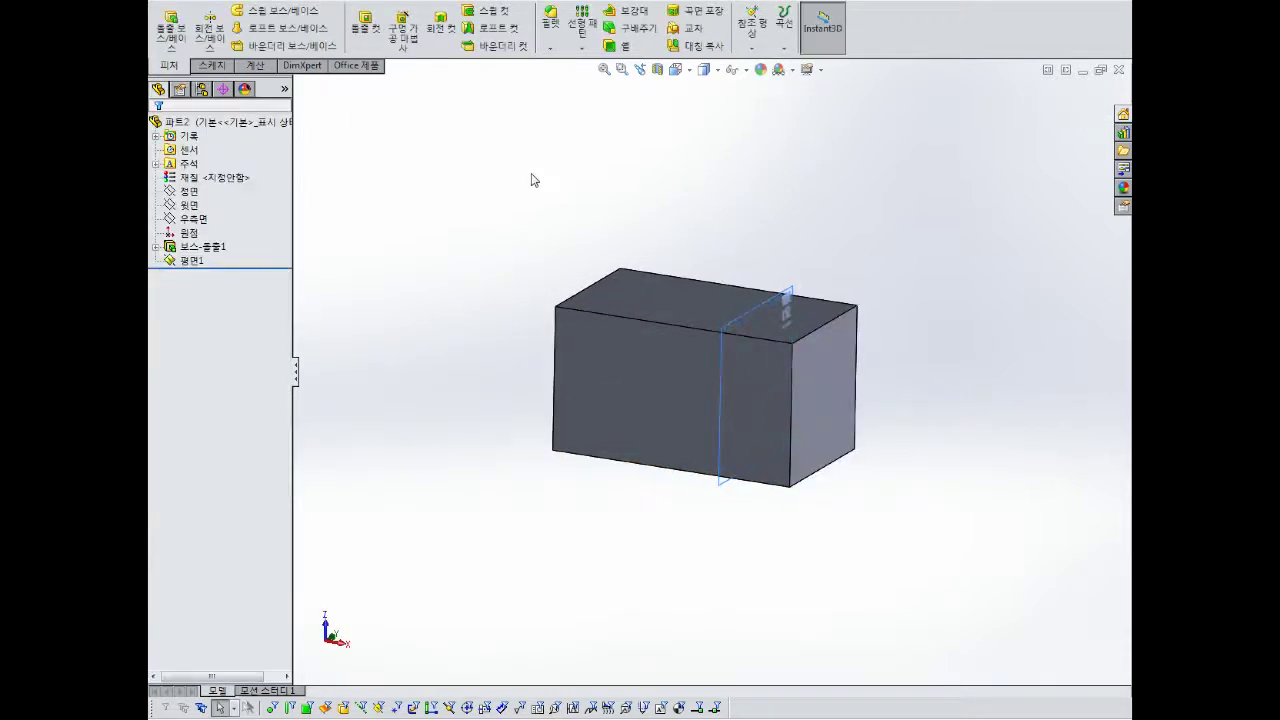
Start a new sketch on the offset reference plane inside the block.
middle_drag(531, 177, 797, 328)
scroll(797, 330, down, 3)
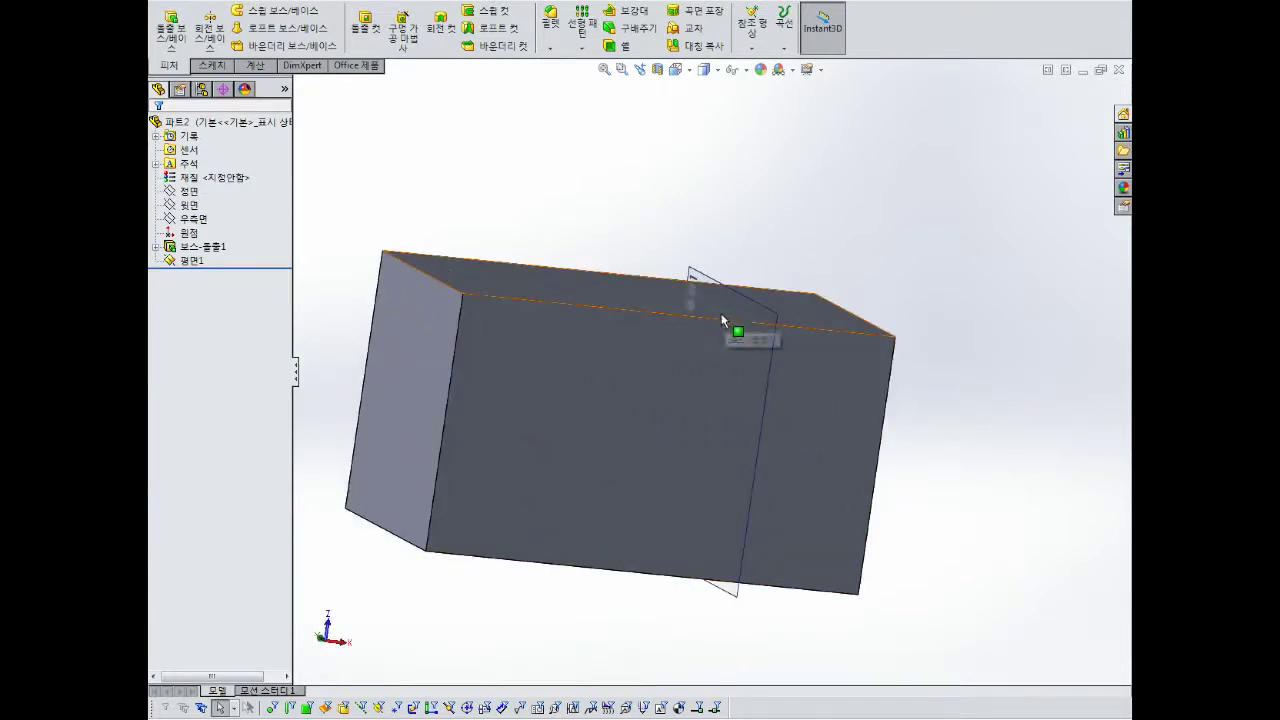
scroll(726, 317, up, 1)
middle_drag(757, 278, 790, 288)
scroll(726, 255, down, 1)
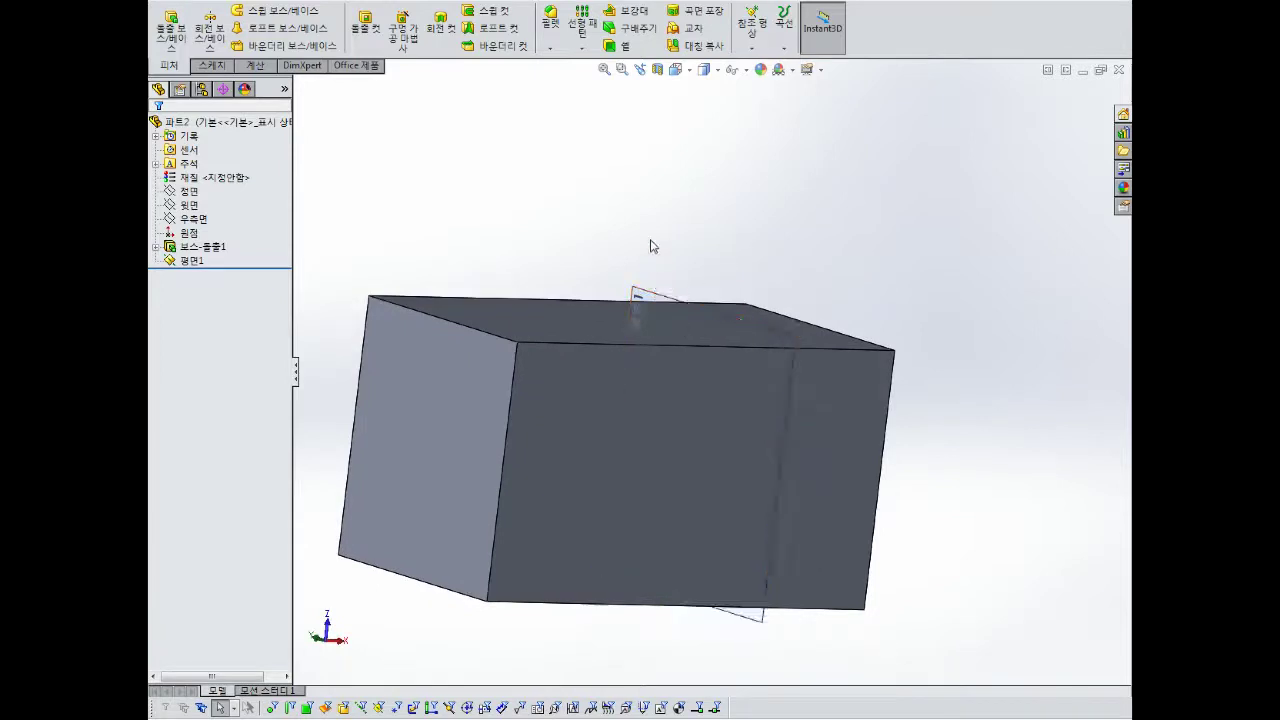
click(189, 261)
click(189, 261)
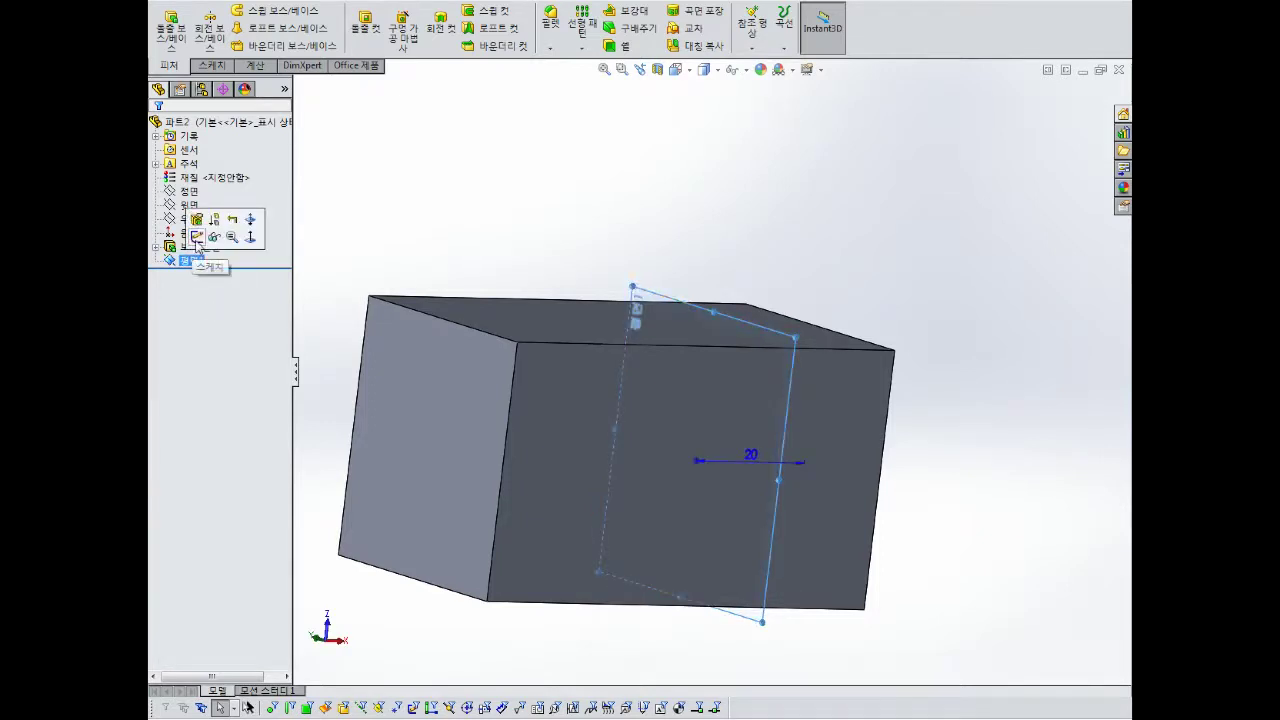
click(197, 238)
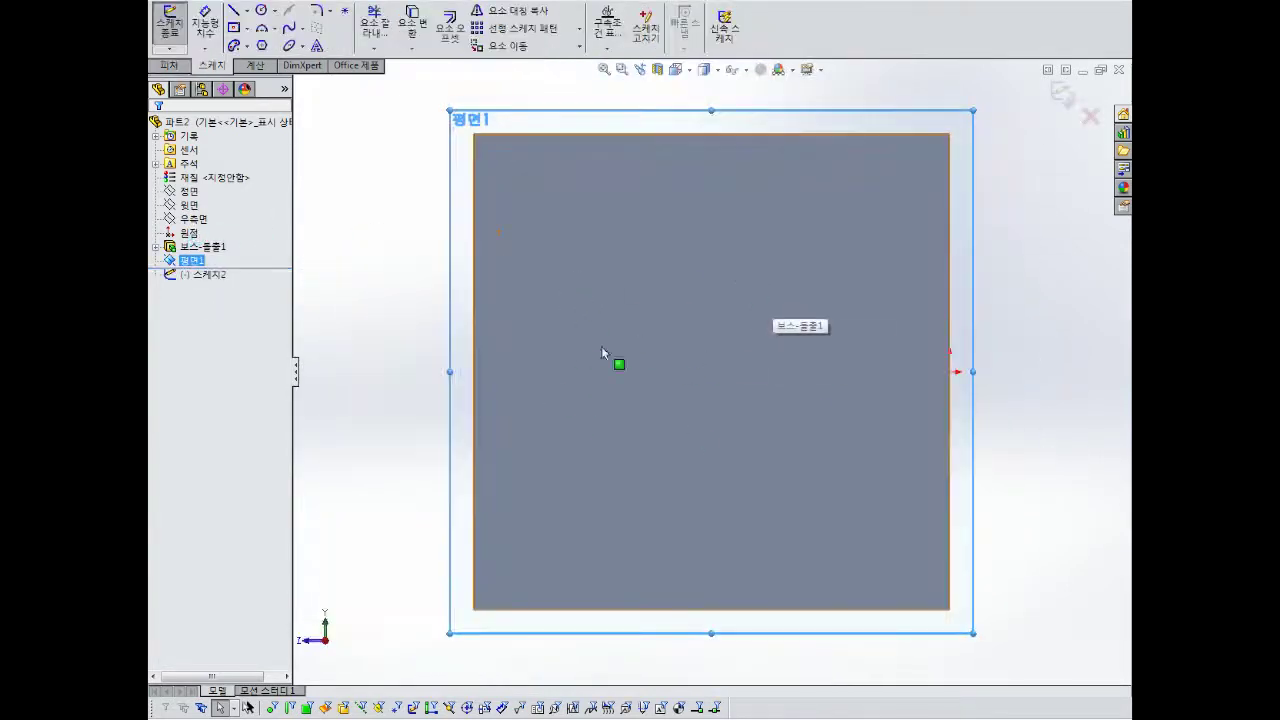
Examine the block and the offset sketch plane from several oblique angles and looking straight at the plane.
scroll(712, 420, up, 2)
middle_drag(712, 420, 832, 233)
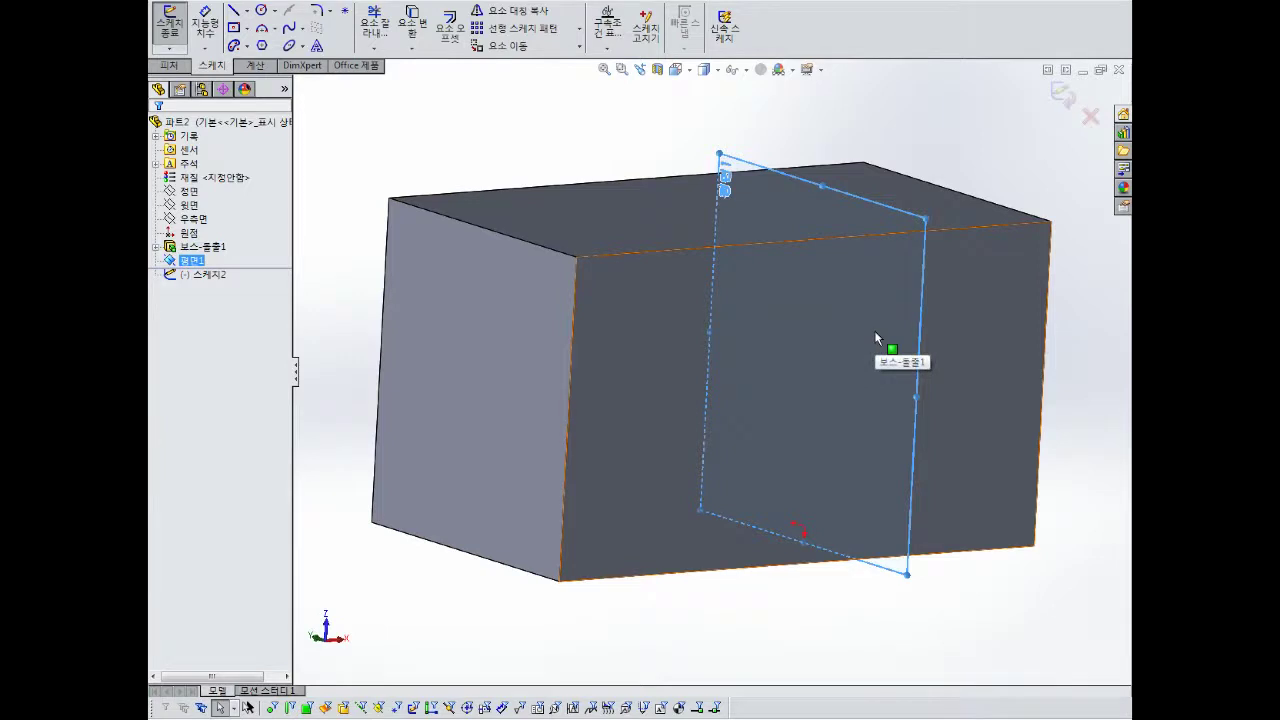
key(ctrl+8)
middle_drag(875, 332, 694, 342)
scroll(815, 338, up, 4)
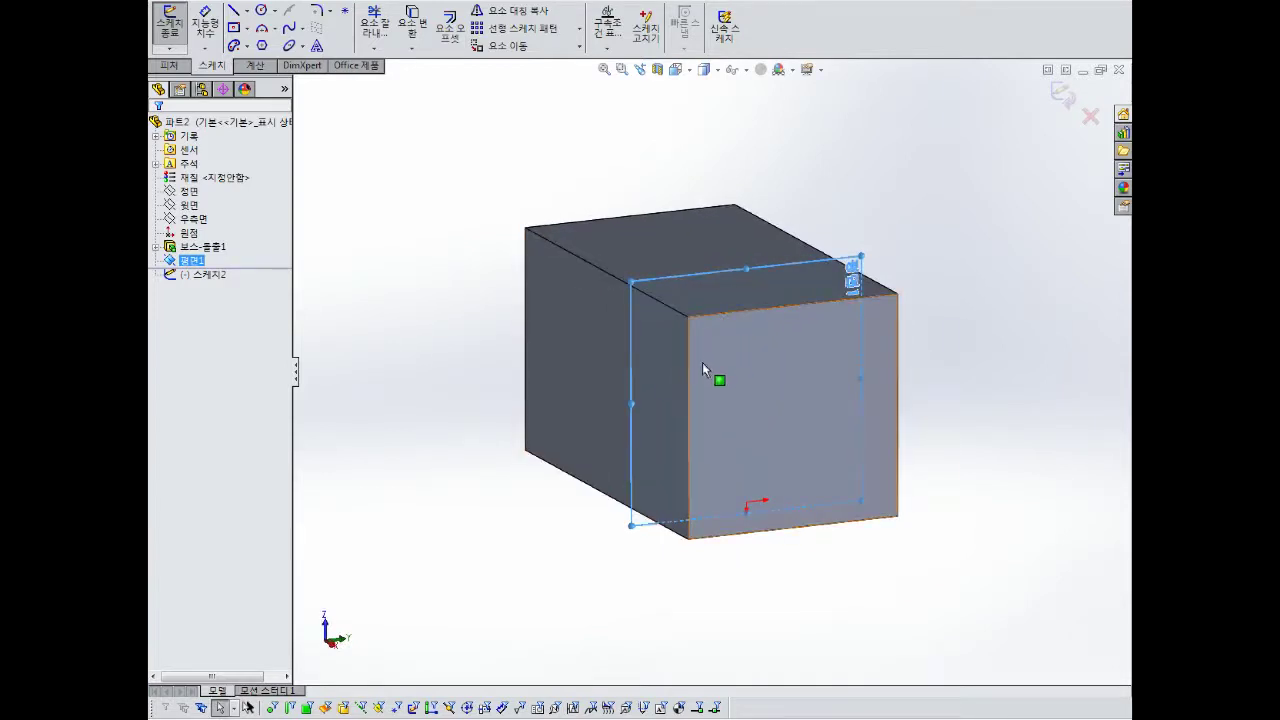
middle_drag(755, 320, 768, 369)
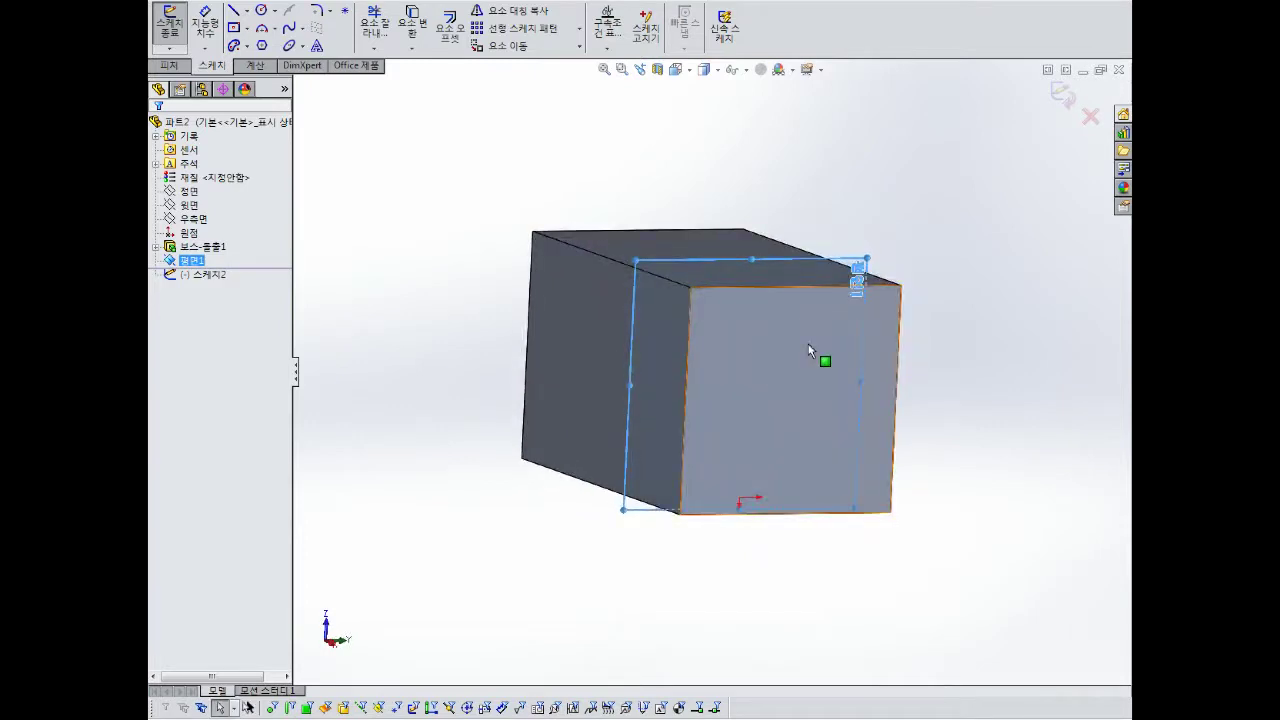
key(ctrl+8)
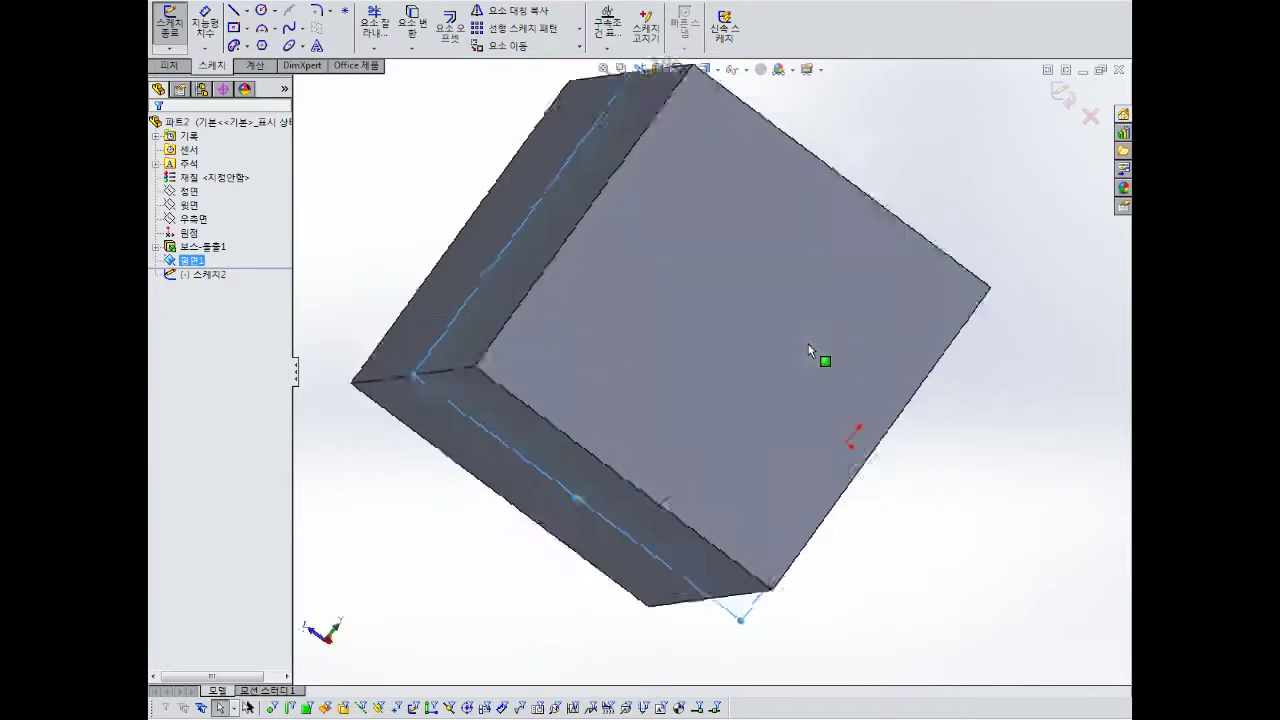
key(ctrl+8)
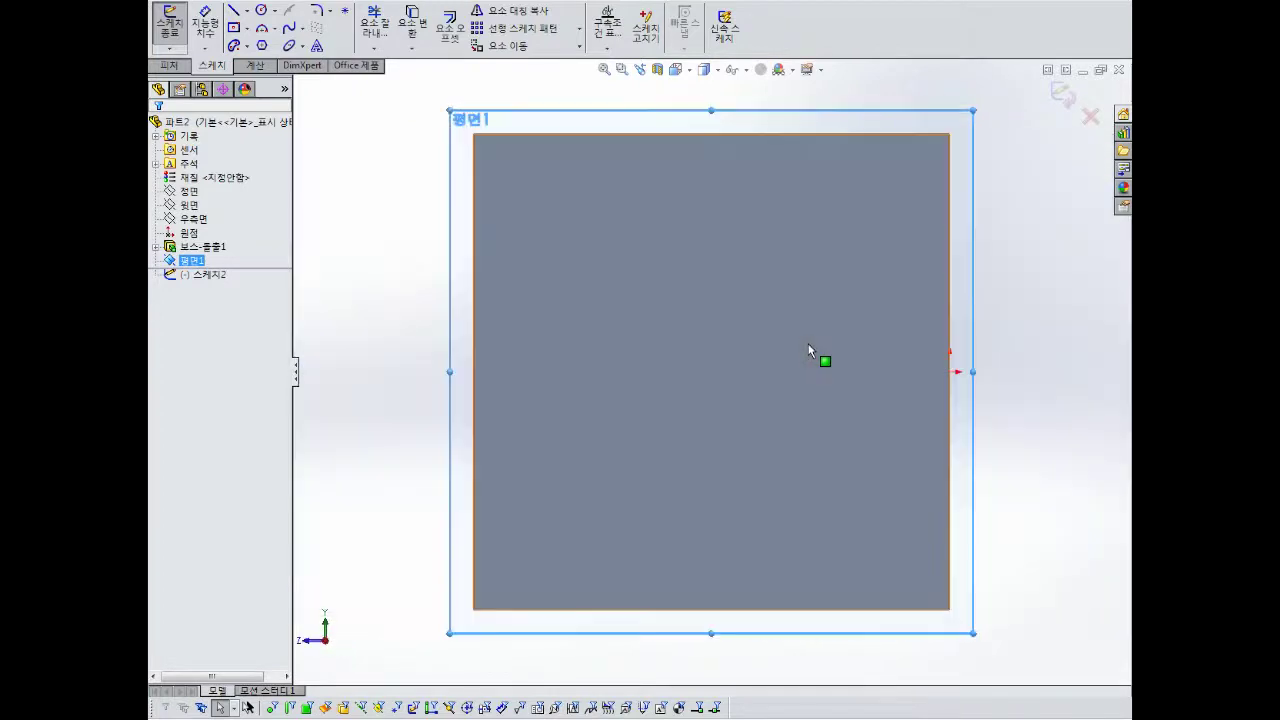
scroll(800, 345, up, 3)
middle_drag(775, 346, 727, 405)
scroll(726, 374, up, 3)
scroll(793, 332, down, 3)
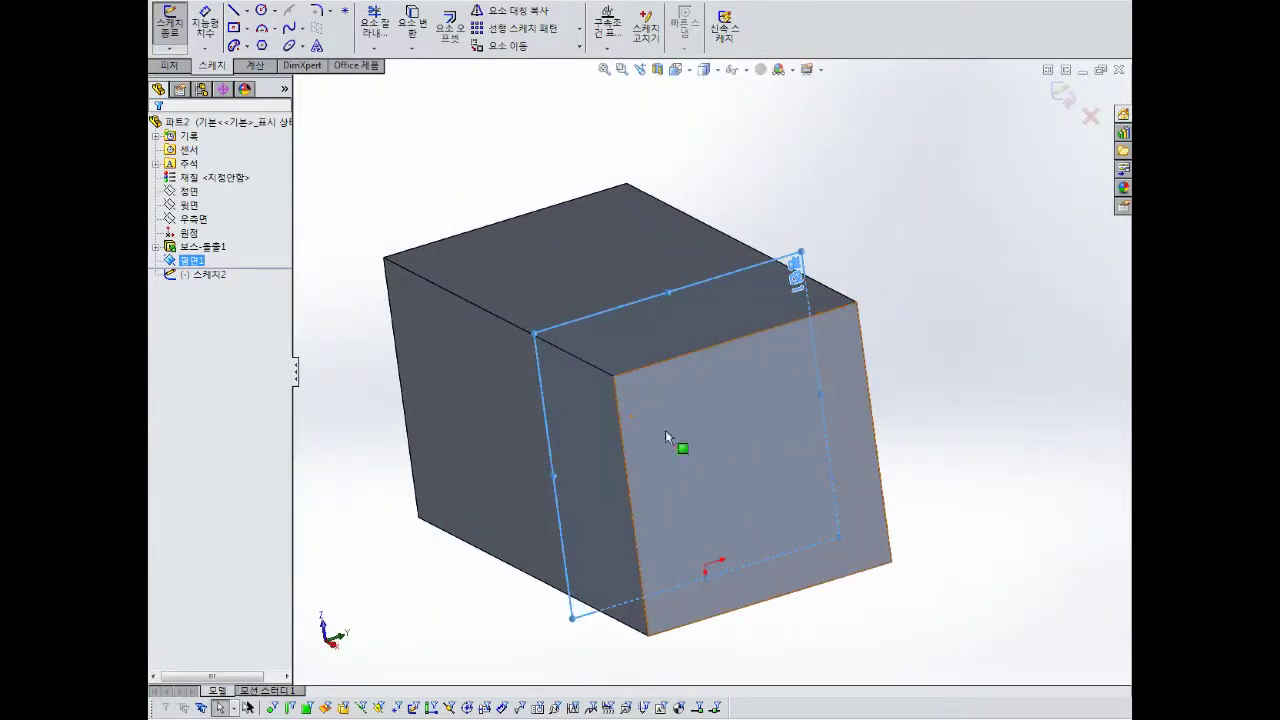
Sketch a closed right triangle with legs about 20 mm long near the block's upper corner.
click(234, 12)
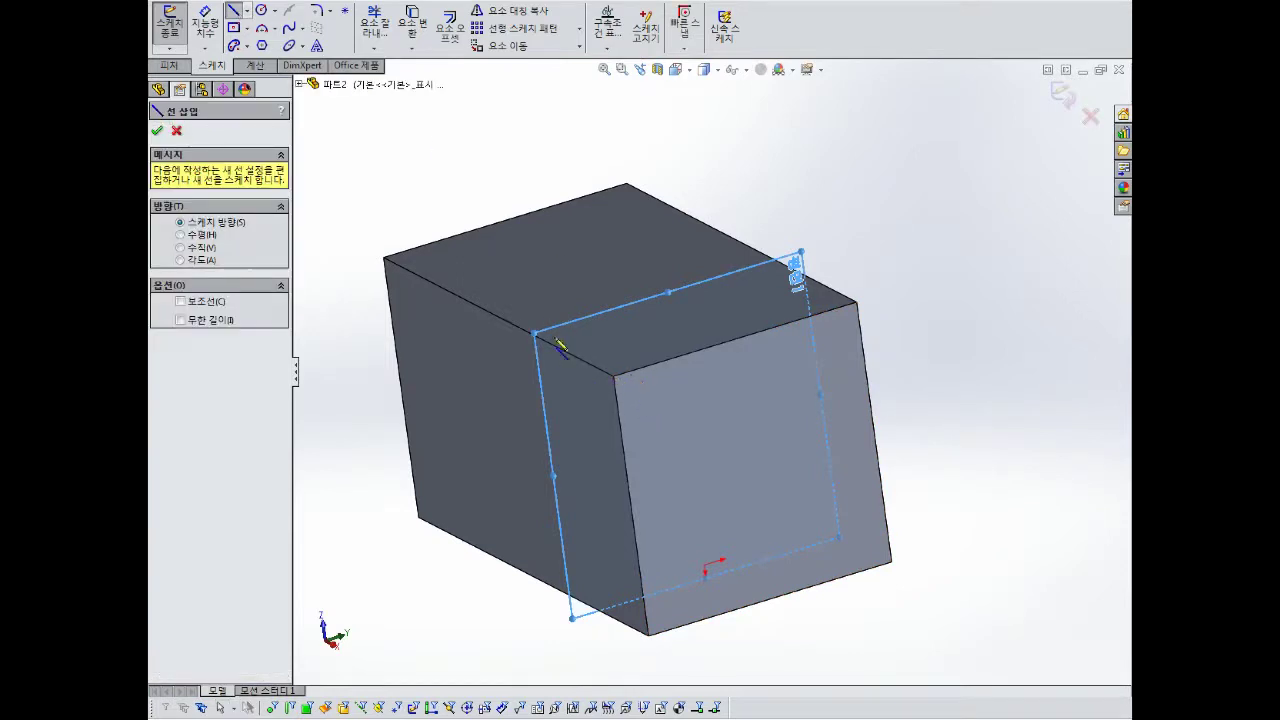
middle_drag(669, 410, 613, 354)
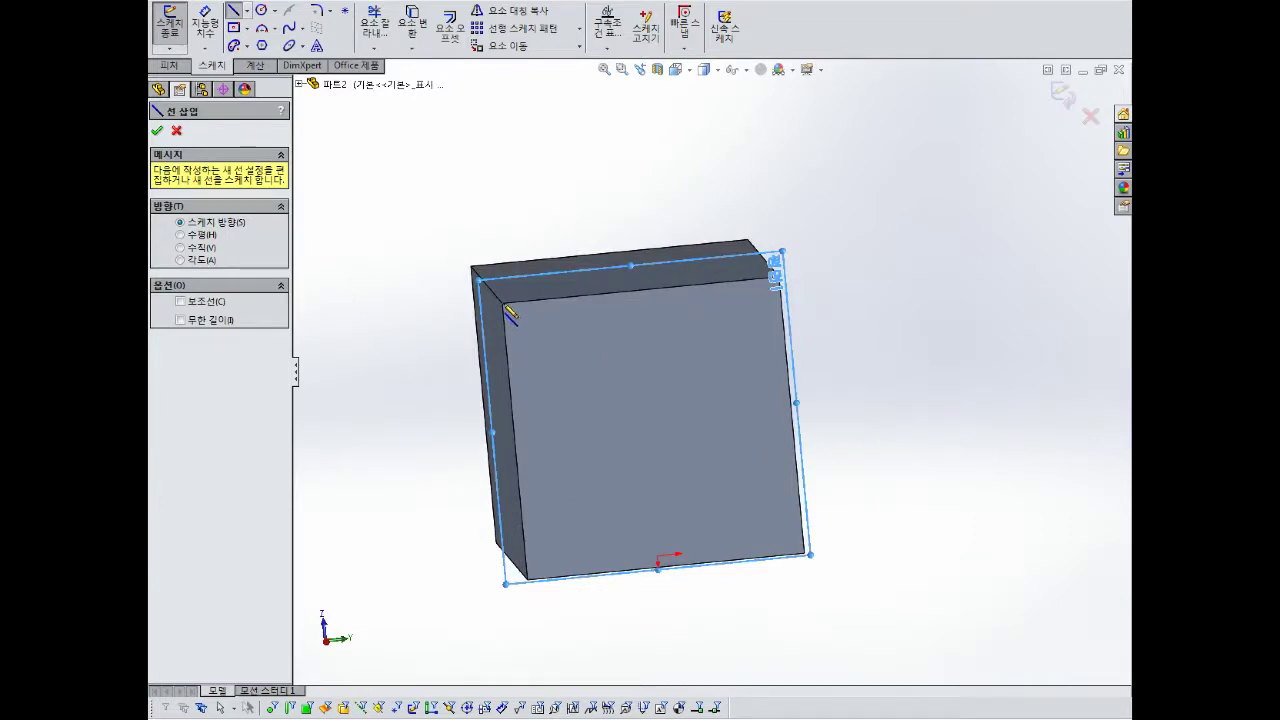
click(515, 445)
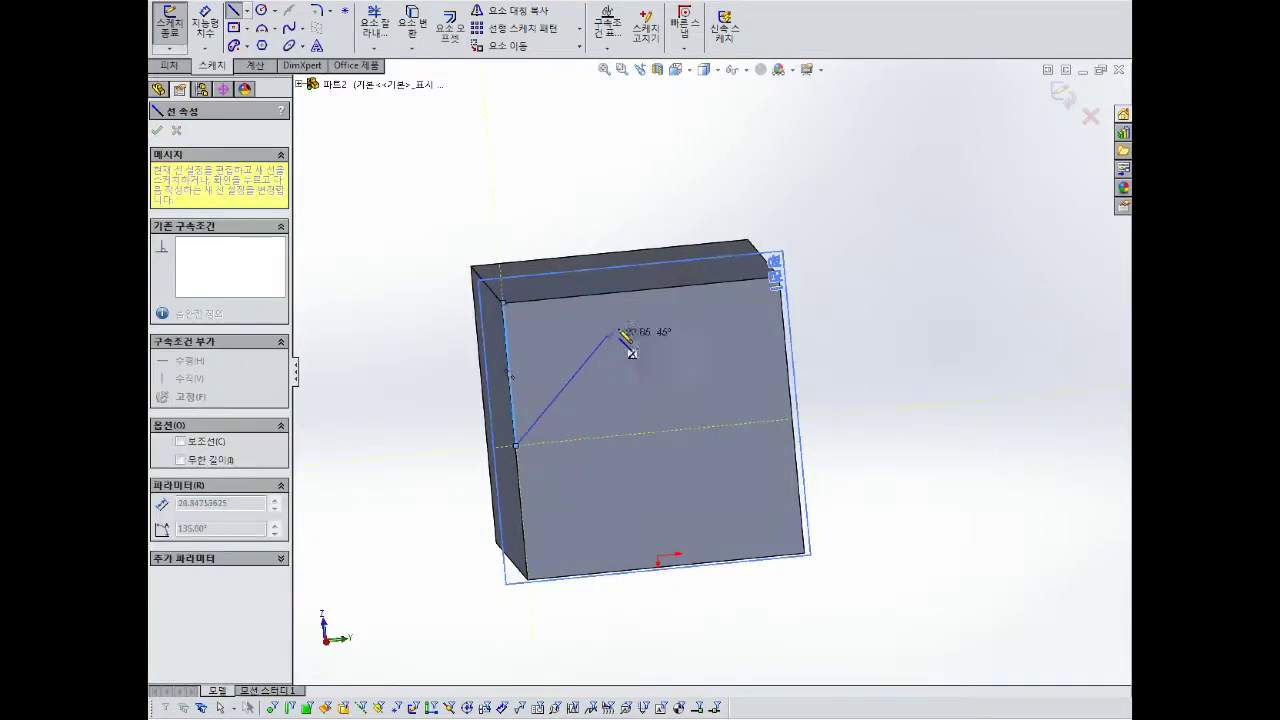
click(641, 292)
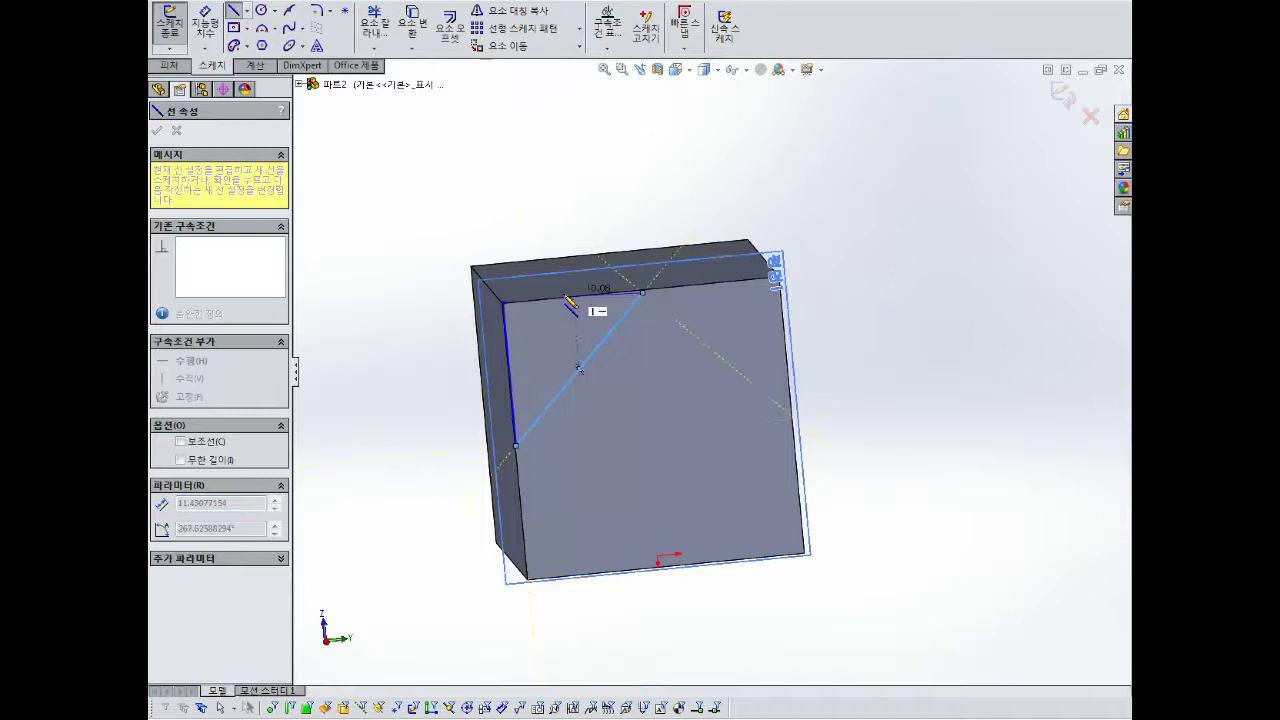
click(504, 303)
scroll(519, 317, up, 2)
middle_drag(609, 328, 632, 368)
scroll(623, 353, down, 3)
right_drag(731, 405, 731, 344)
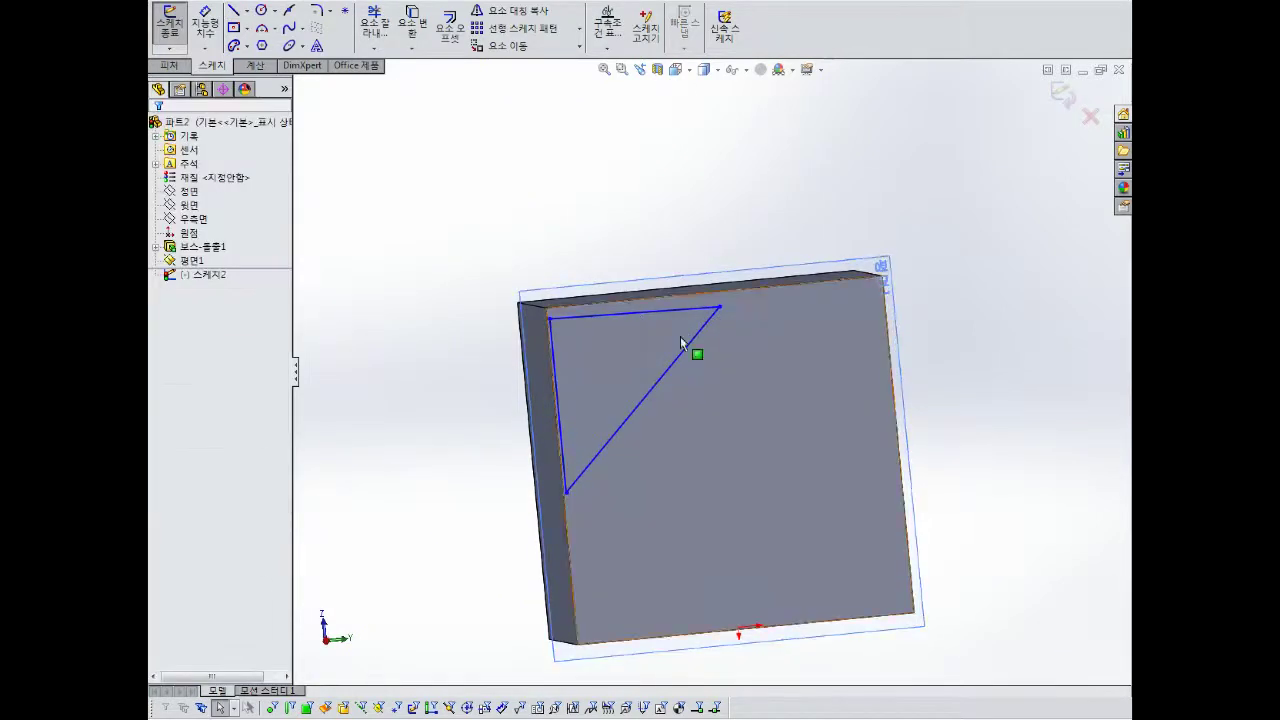
Add a Vertical relation to the triangle's upper leg and check the relation on its other leg.
click(645, 310)
click(689, 246)
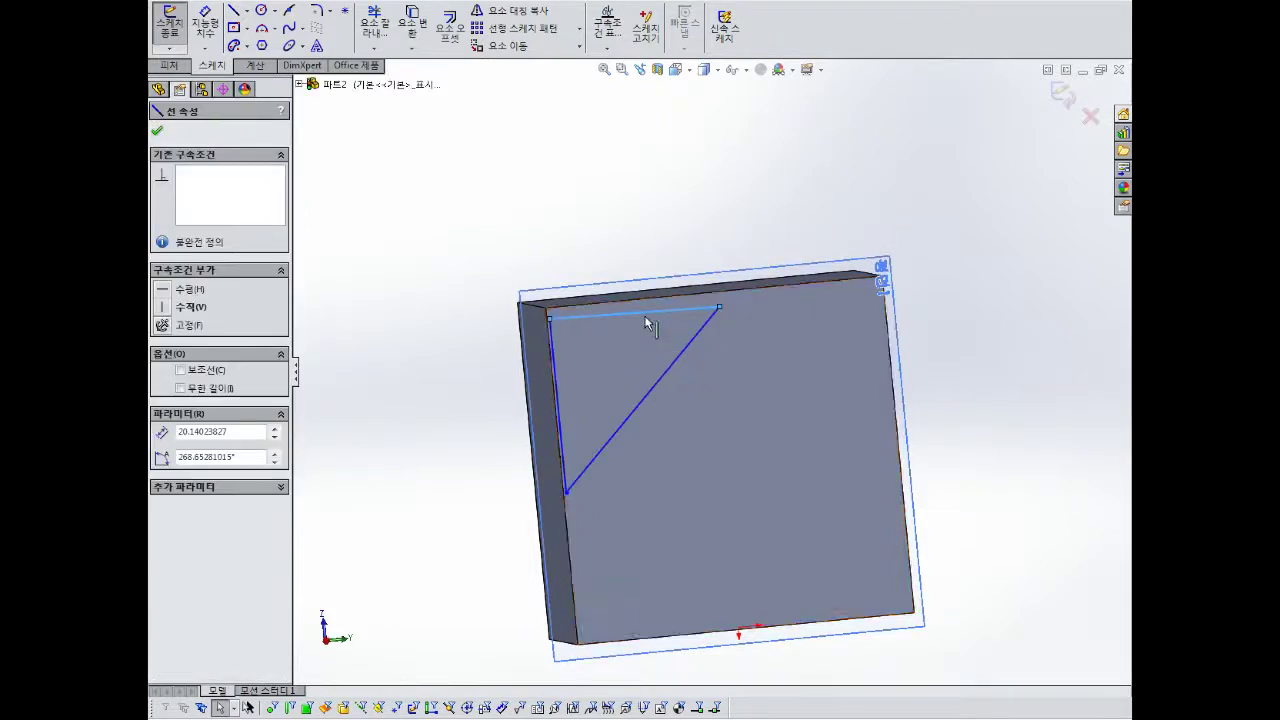
click(167, 307)
click(507, 356)
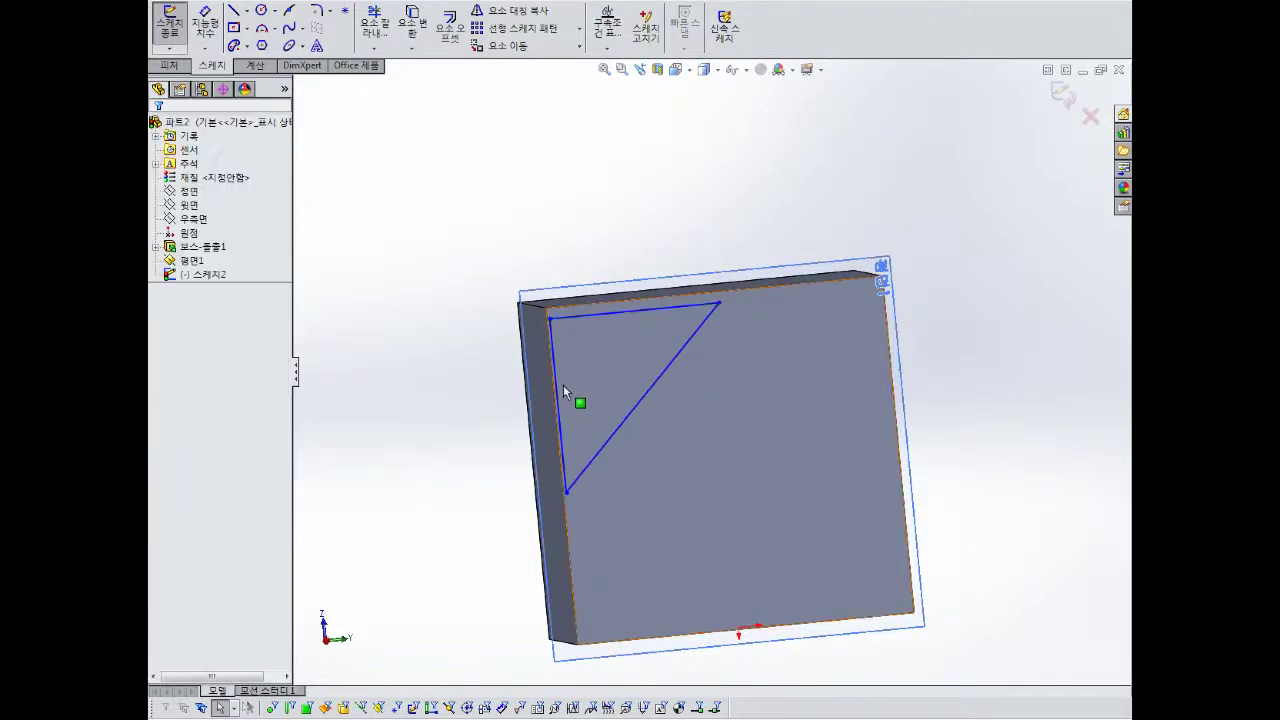
click(555, 383)
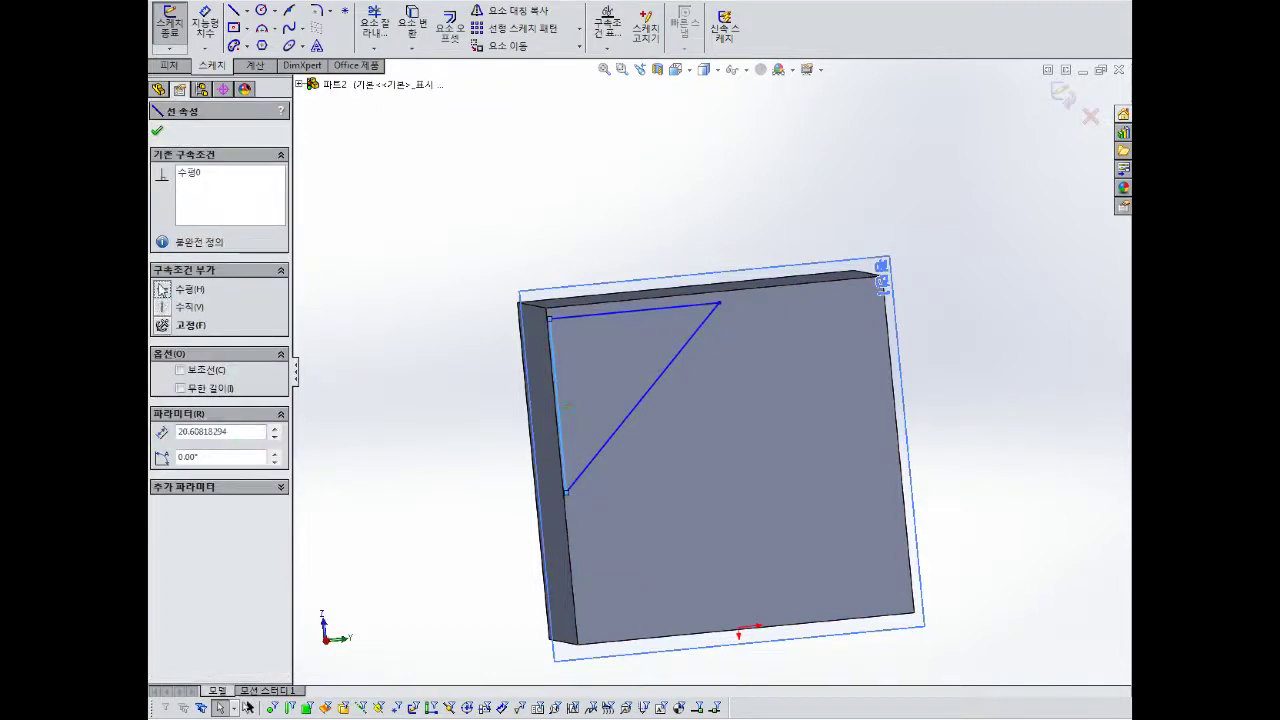
click(500, 386)
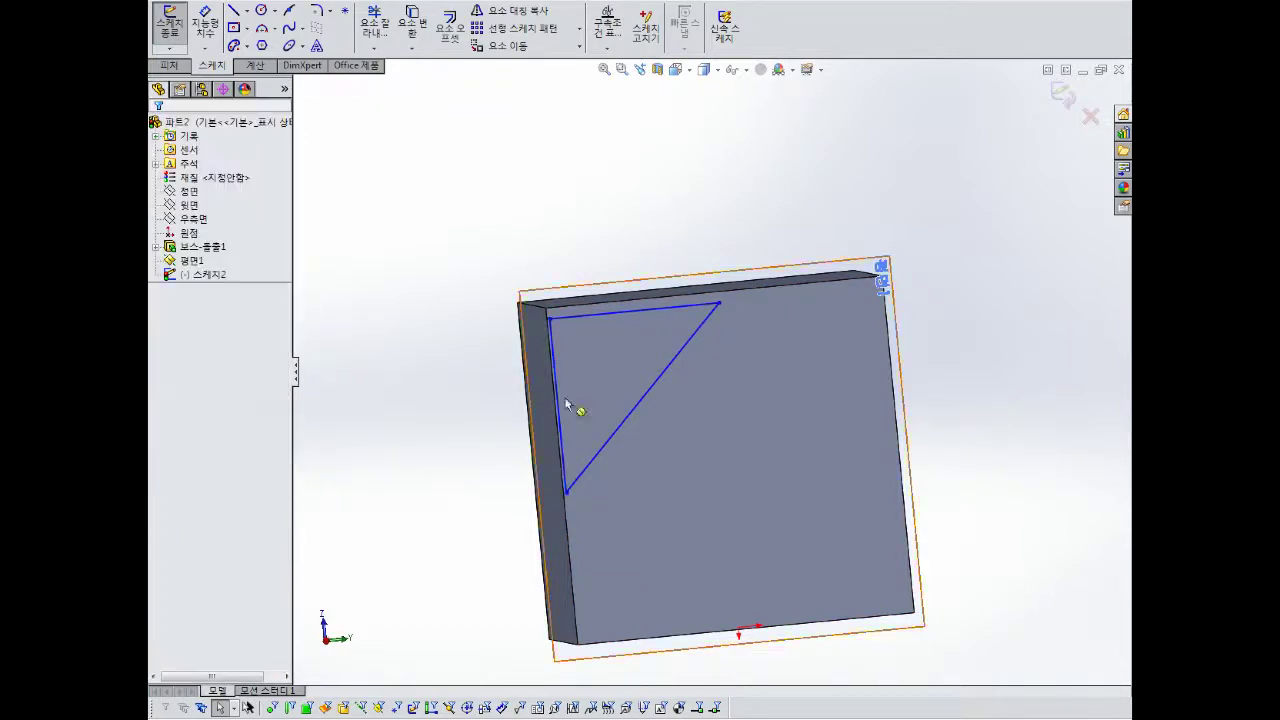
Make the triangle's upper leg collinear with the upper edge of the block's end face.
mouse_move(675, 451)
middle_down()
mouse_move(626, 437)
mouse_move(689, 450)
mouse_move(671, 449)
middle_up()
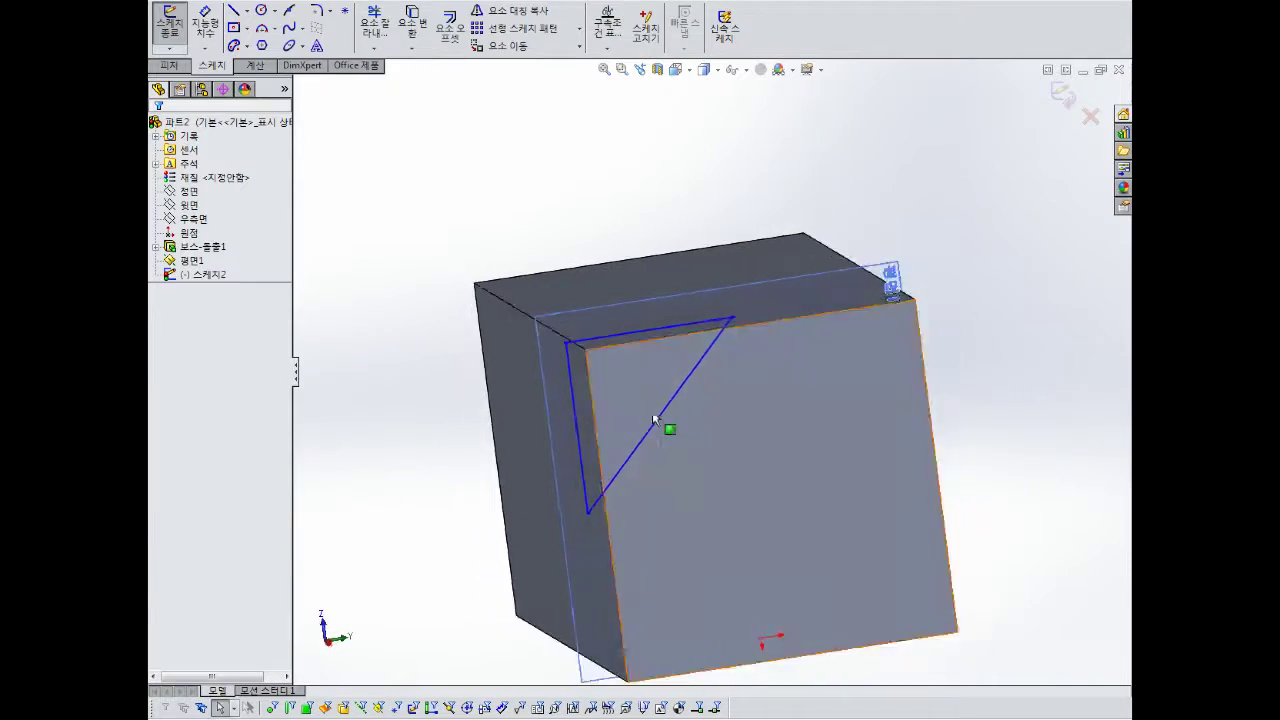
scroll(648, 402, down, 3)
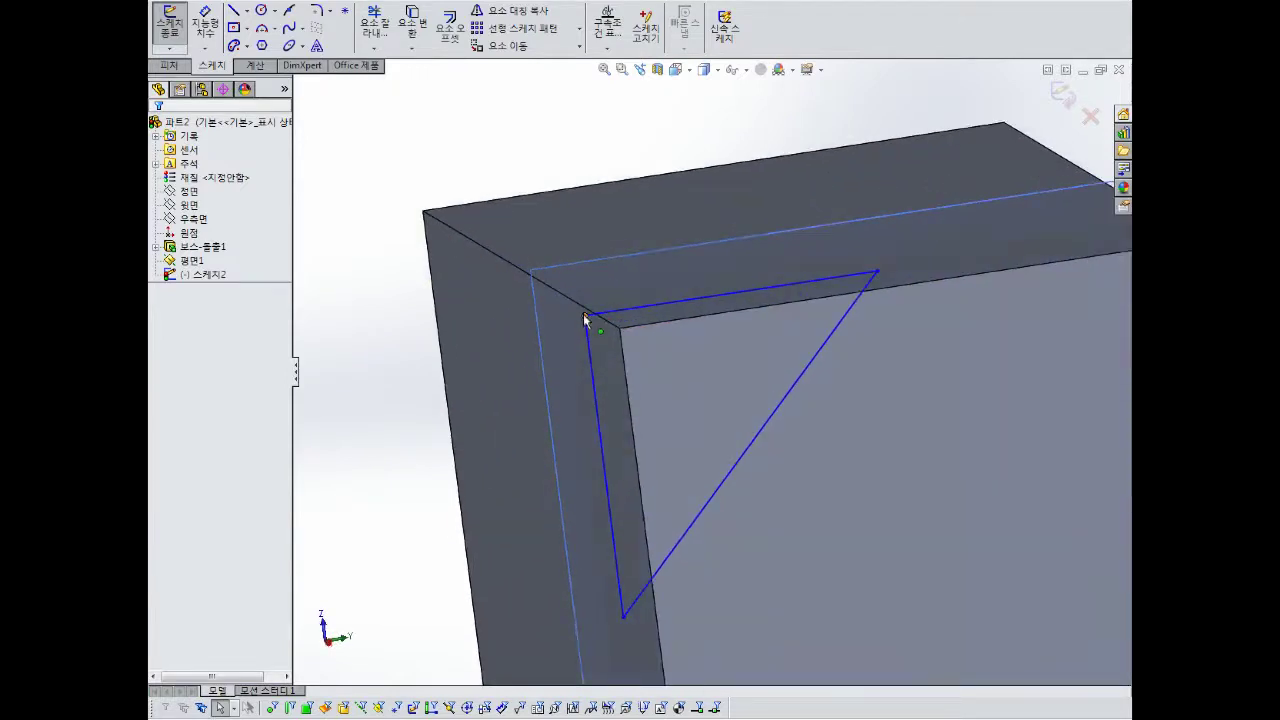
click(585, 319)
key(Escape)
click(606, 313)
ctrl+click(660, 322)
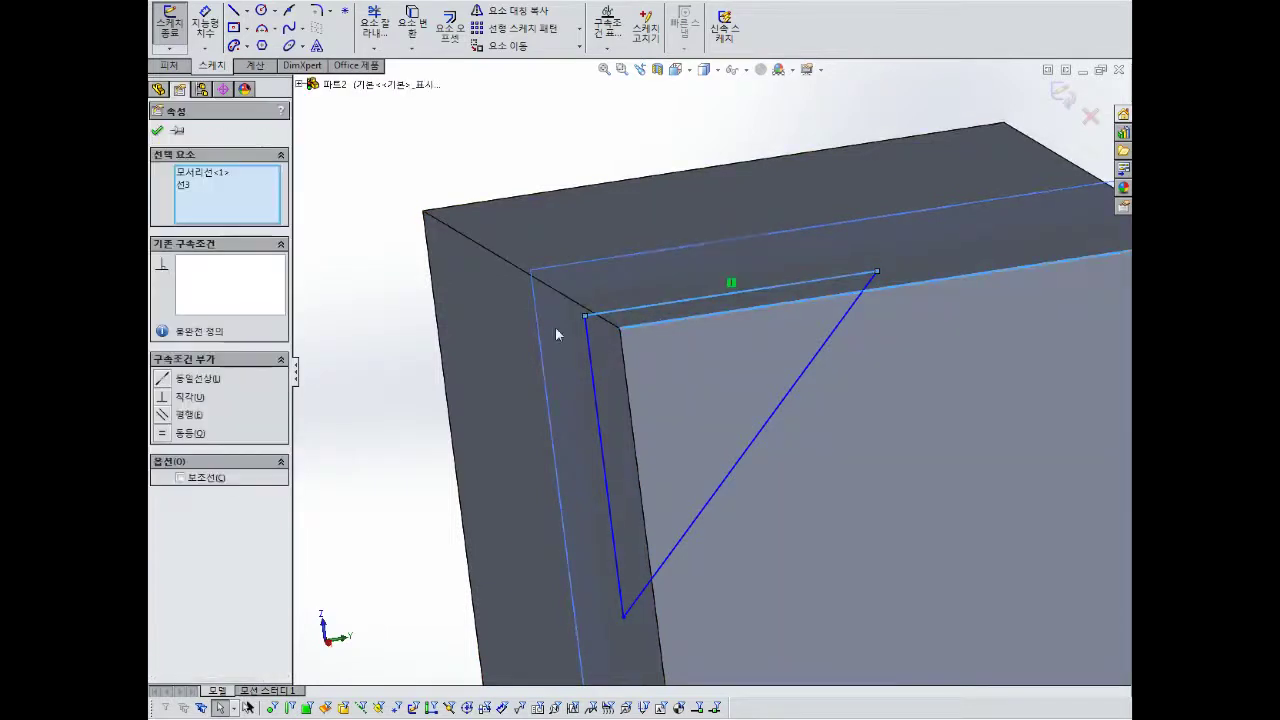
click(164, 379)
key(Escape)
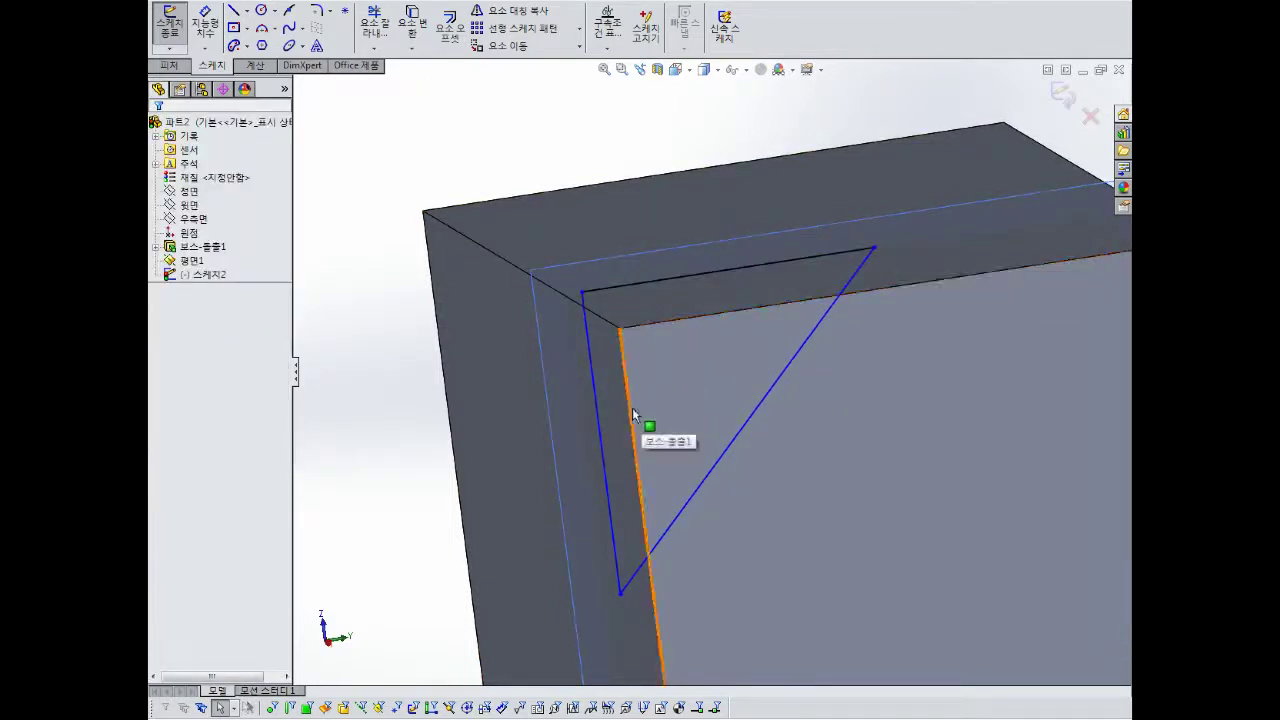
Make the triangle's side leg collinear with the upright edge of the block's end face.
click(632, 407)
ctrl+click(599, 425)
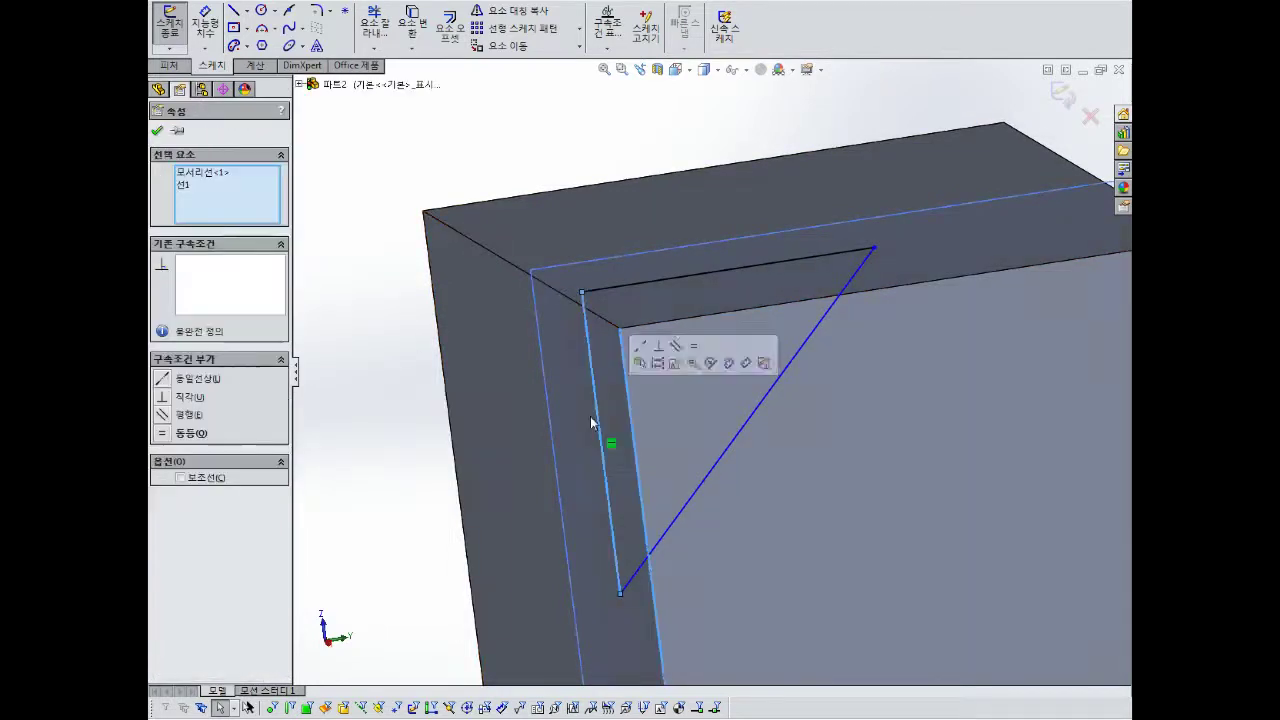
click(167, 387)
key(Escape)
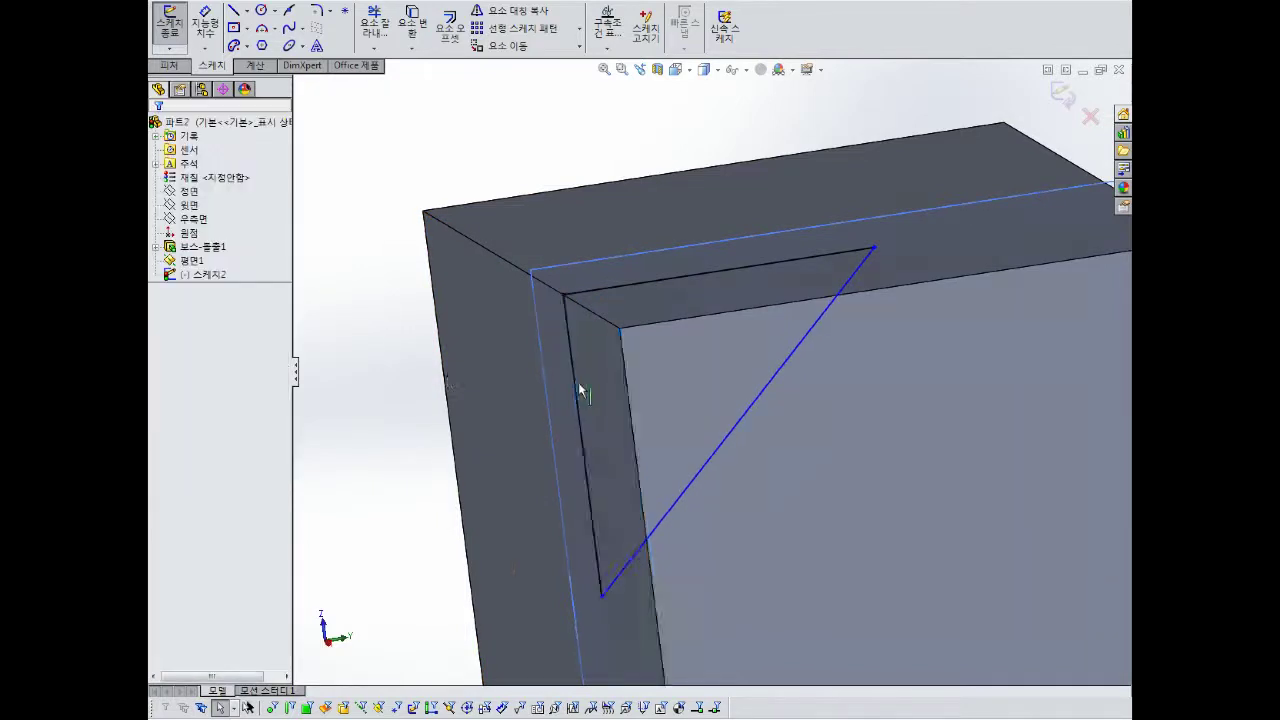
Dimension the triangle's upper leg and set its length to 20 mm.
middle_drag(578, 382, 788, 456)
right_drag(861, 514, 834, 403)
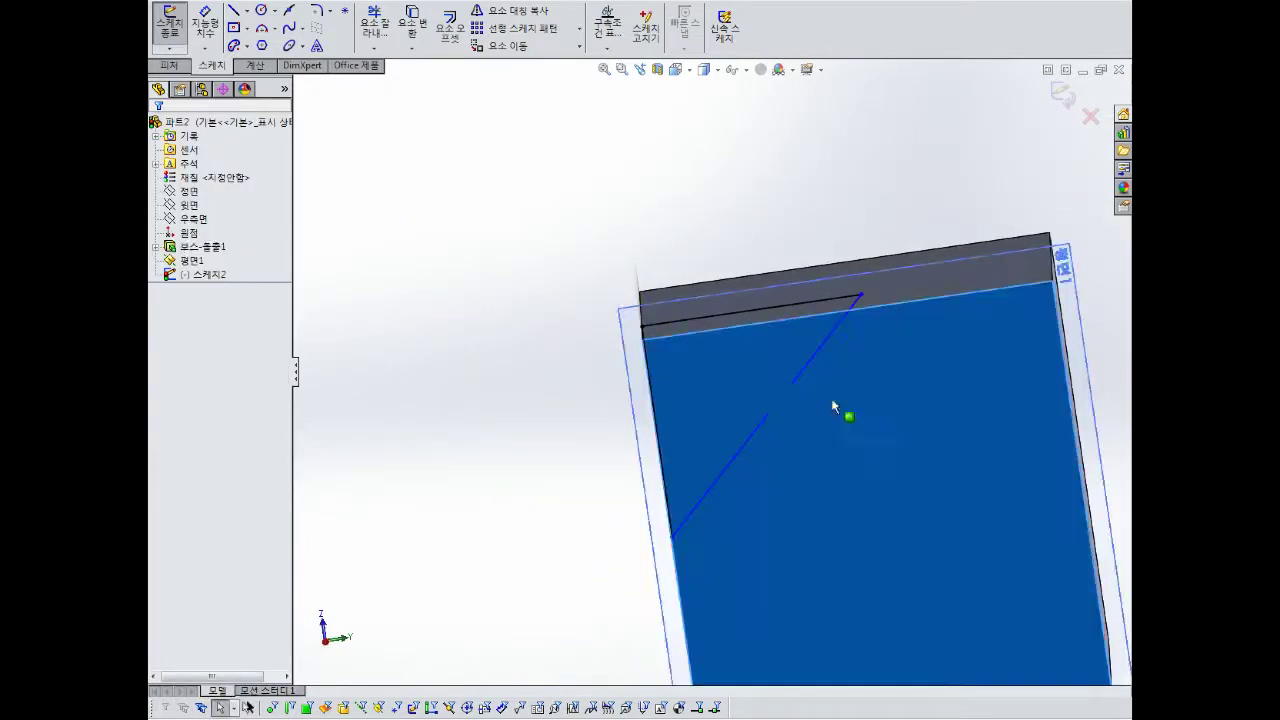
click(743, 313)
click(727, 255)
text(20)
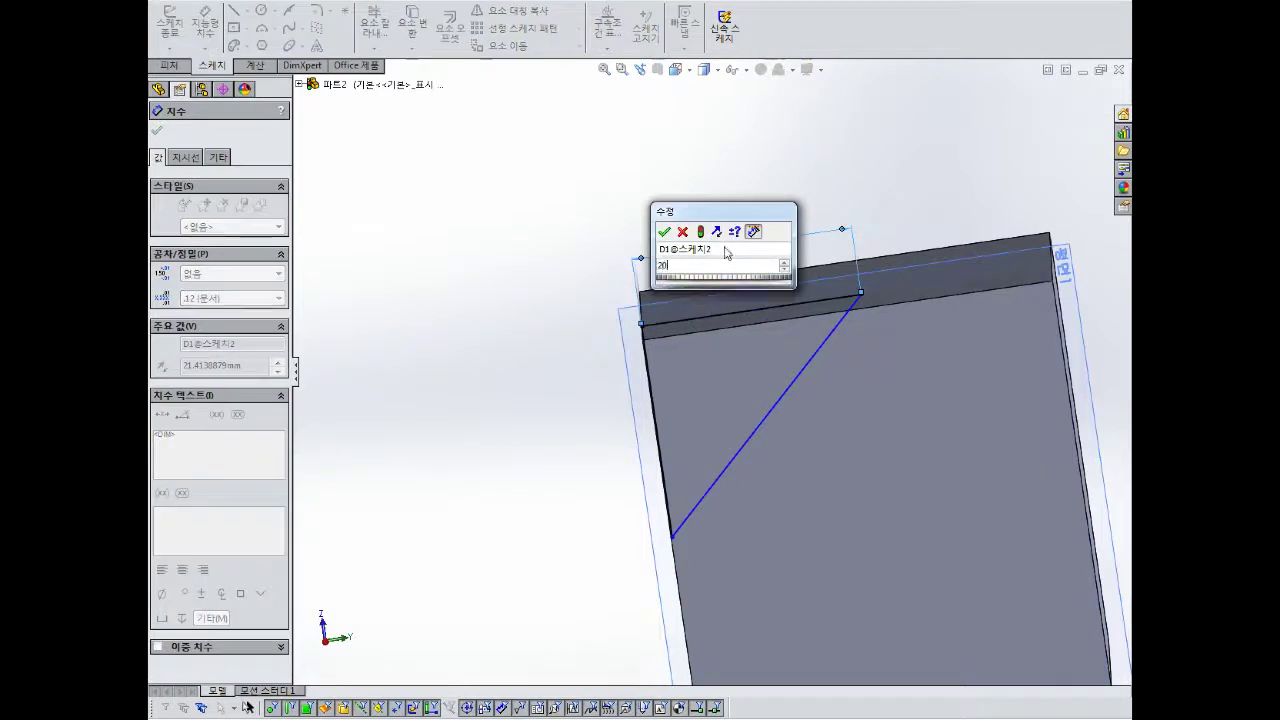
key(Return)
Dimension the triangle's side leg and set its length to 20 mm.
click(656, 429)
click(604, 432)
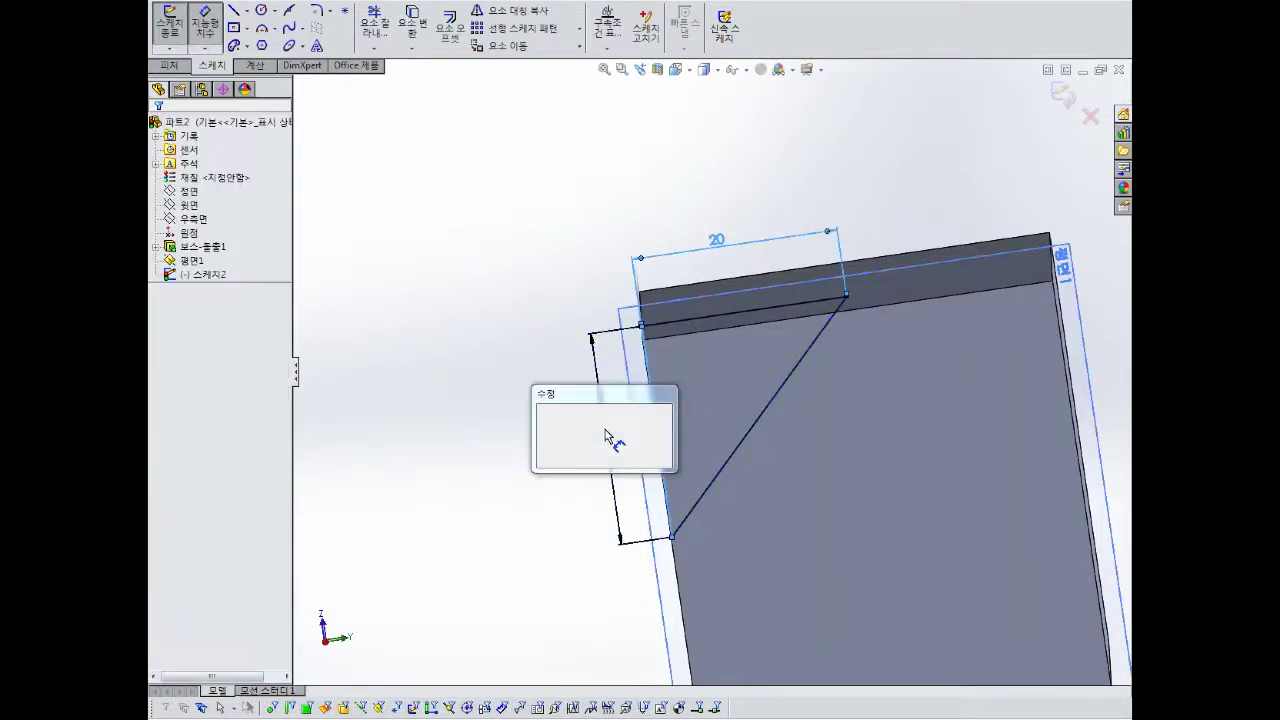
text(20)
key(Return)
scroll(622, 438, up, 2)
key(Escape)
Inspect the dimensioned triangle against the block, including the relation between its upper leg and the end face's upper edge.
middle_drag(674, 443, 790, 450)
scroll(809, 450, up, 2)
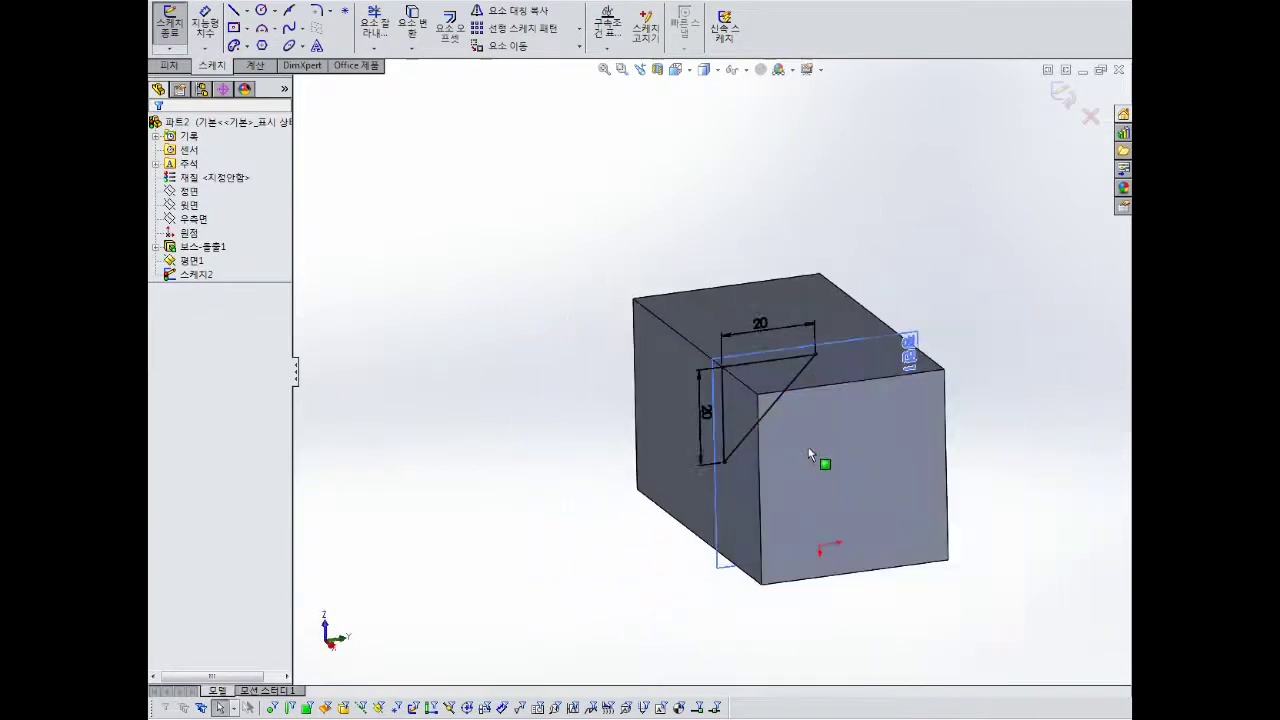
scroll(809, 450, down, 2)
middle_drag(765, 345, 789, 396)
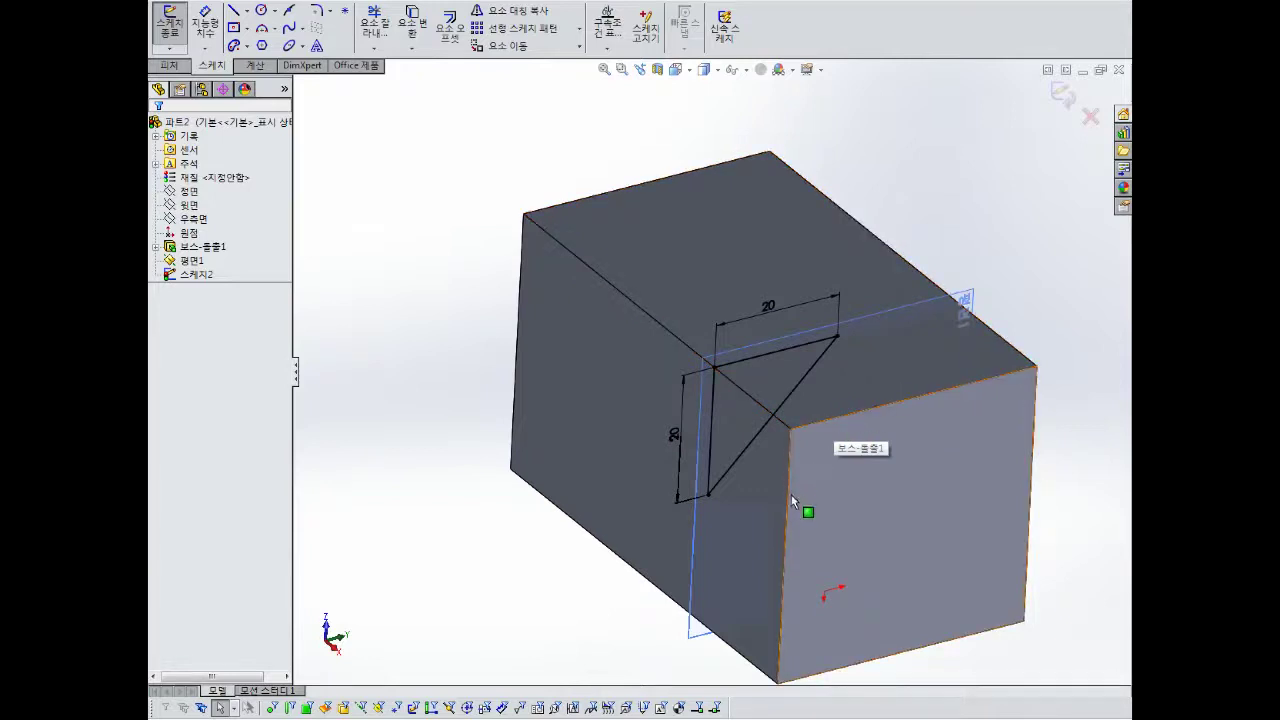
scroll(830, 424, down, 2)
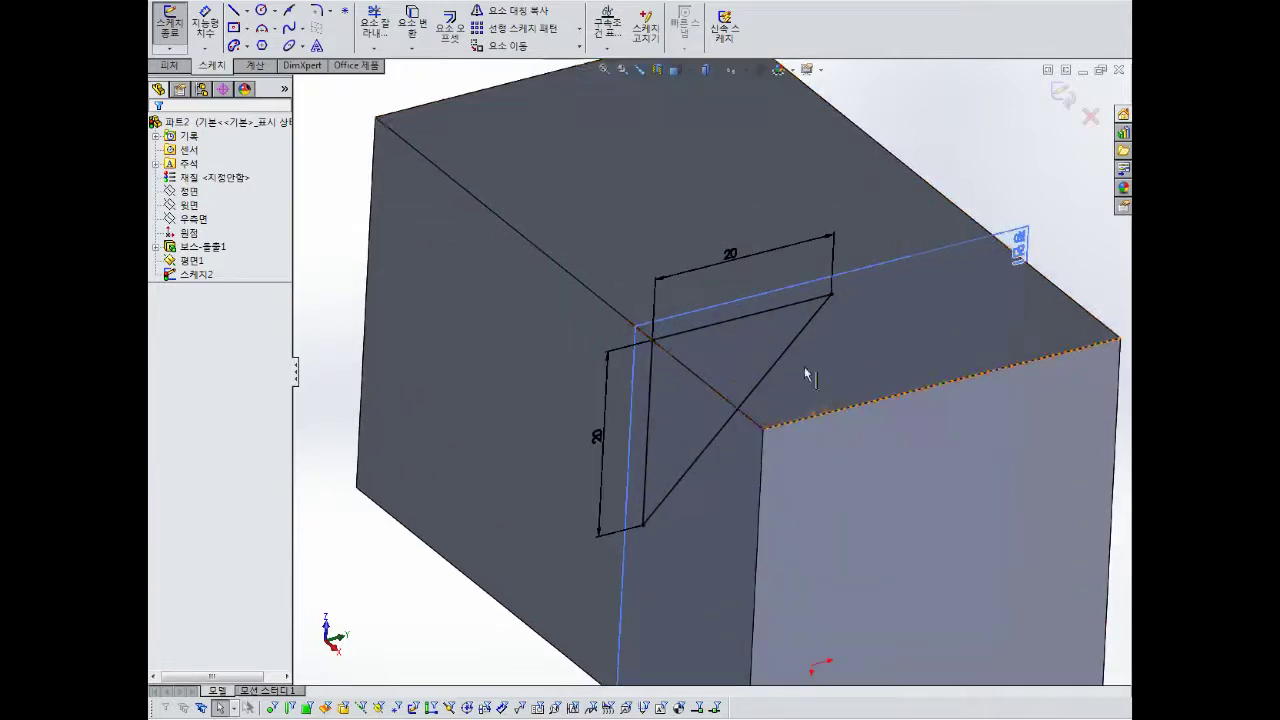
click(722, 328)
ctrl+click(823, 415)
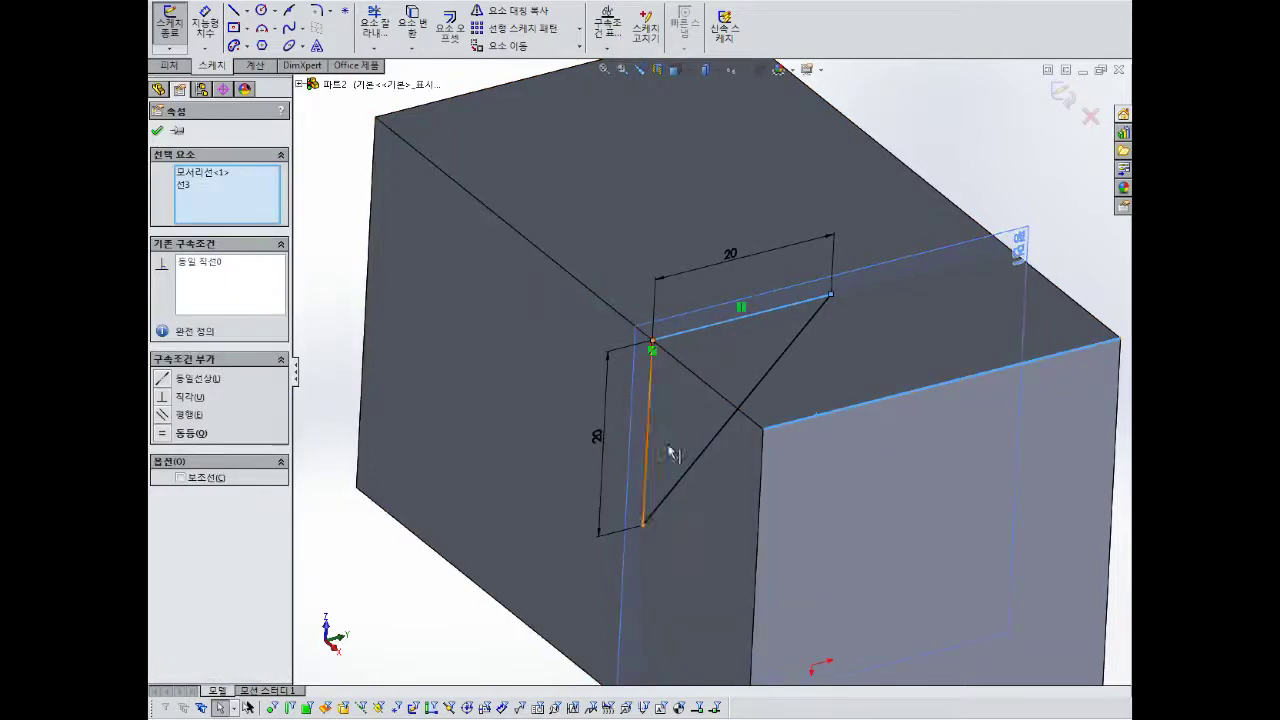
key(Escape)
scroll(736, 428, up, 2)
middle_drag(736, 428, 765, 360)
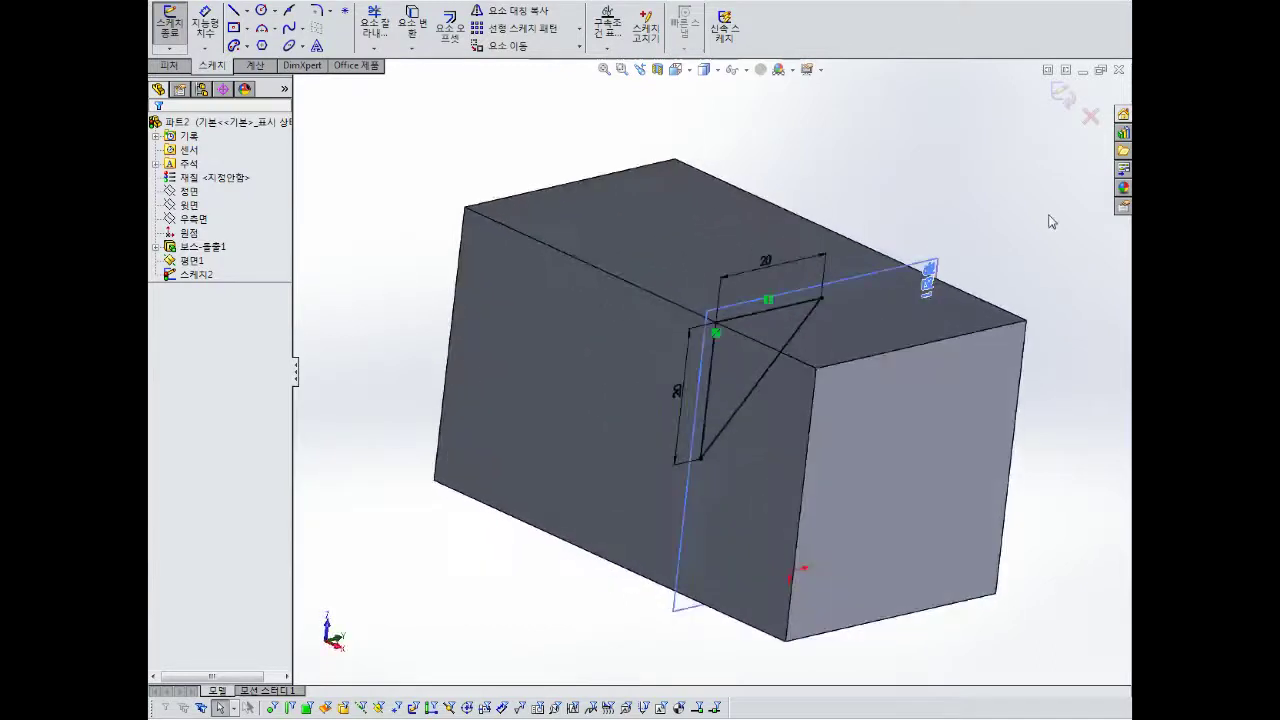
Close the sketch and cut the triangular profile into the block with a blind Extruded Cut, adjusting its depth.
click(1076, 99)
mouse_move(812, 235)
middle_down()
mouse_move(856, 249)
mouse_move(1006, 191)
middle_up()
scroll(997, 268, up, 2)
middle_drag(995, 268, 953, 306)
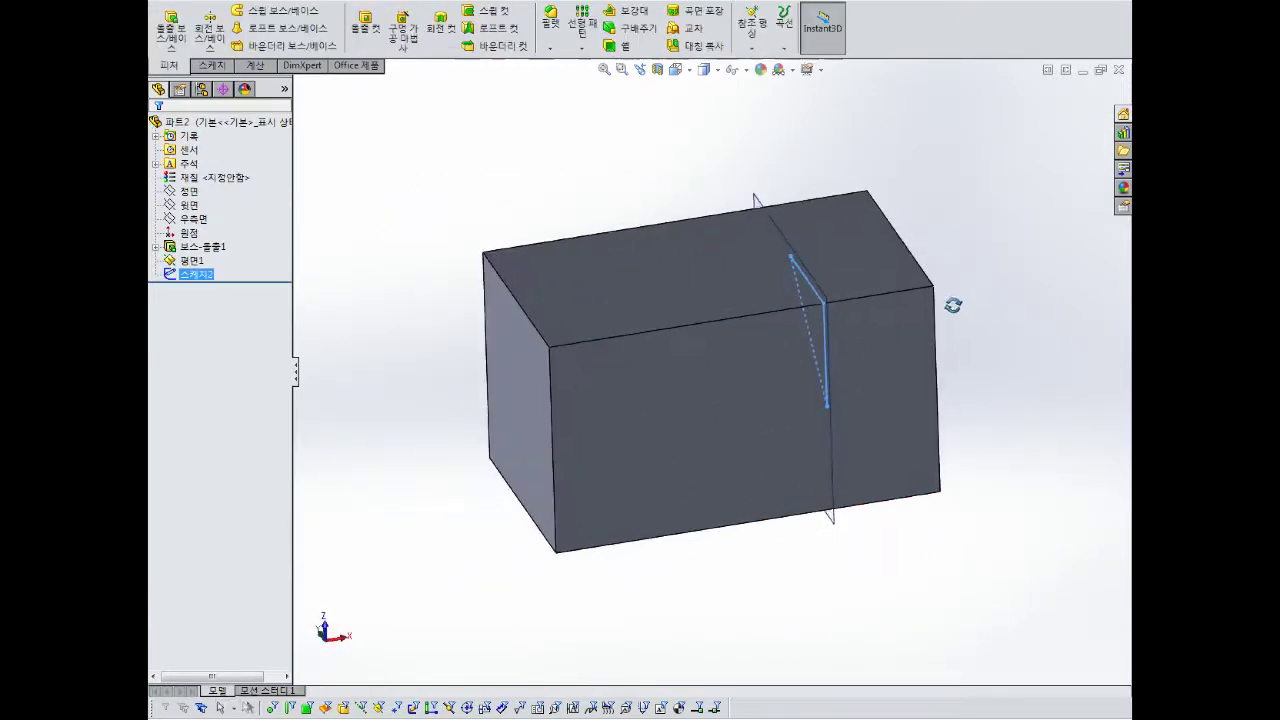
click(365, 28)
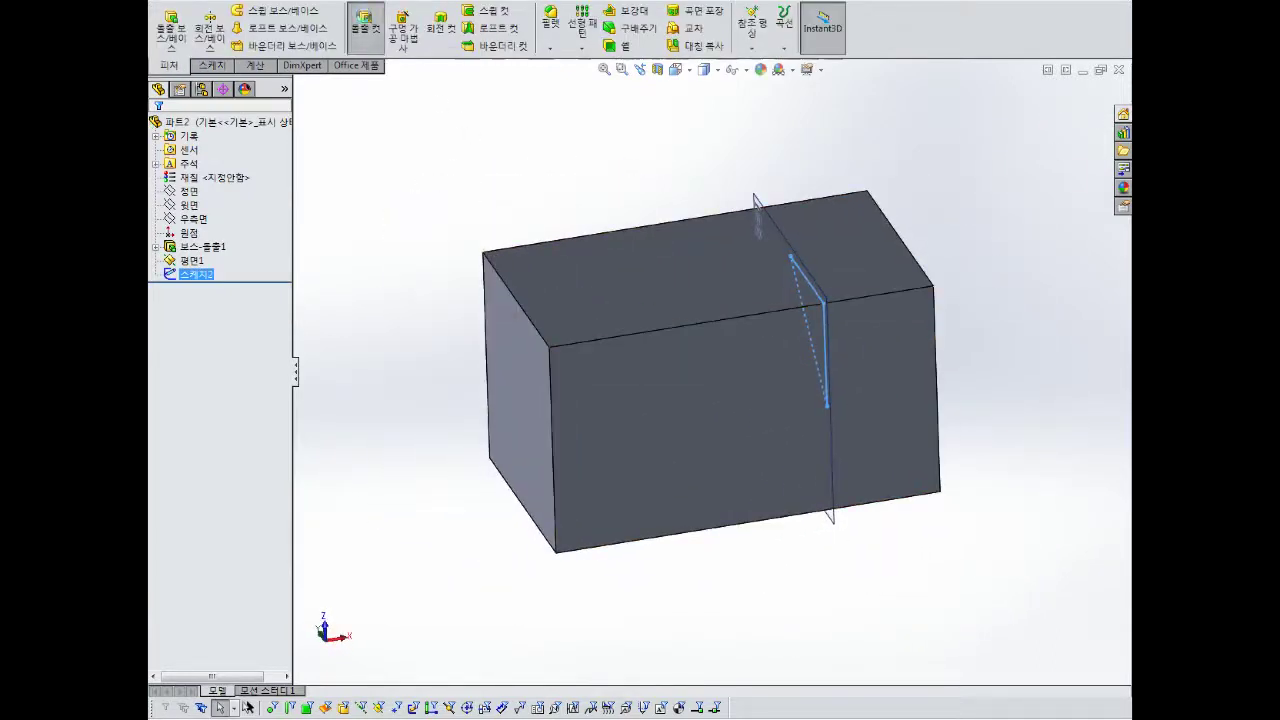
middle_drag(786, 335, 700, 302)
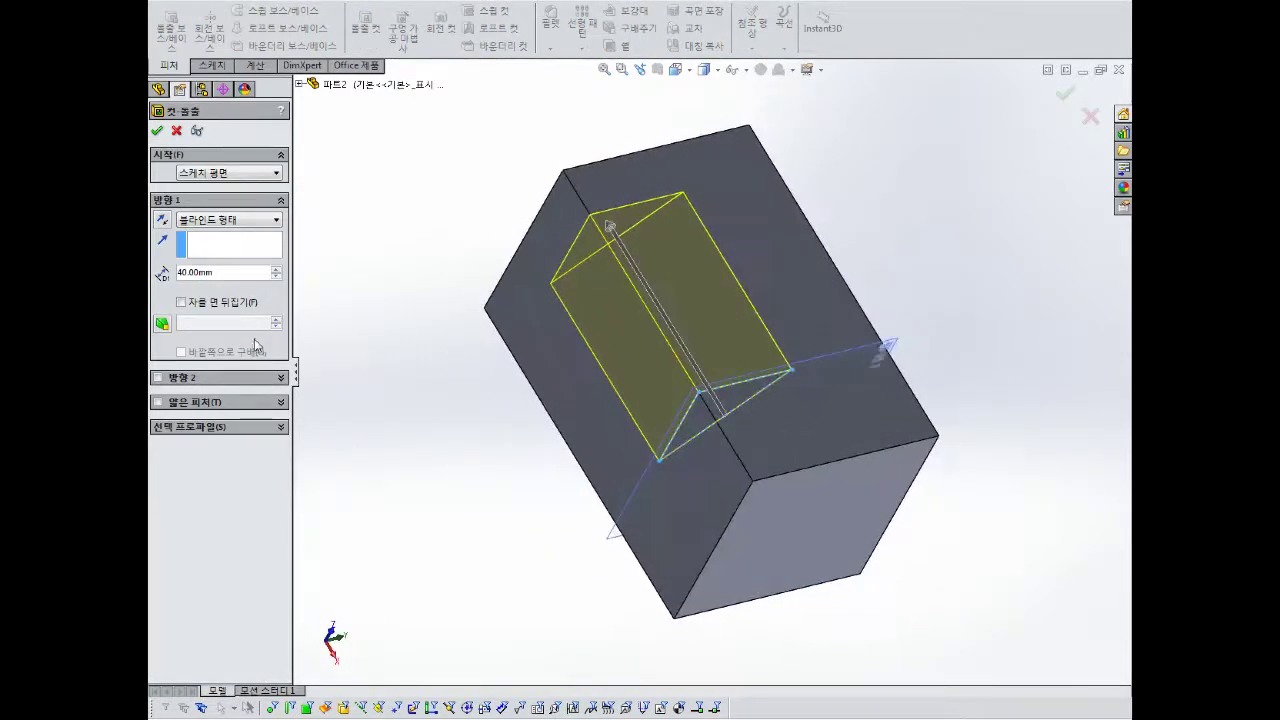
double_click(240, 271)
scroll(170, 246, down, 1)
middle_drag(510, 440, 652, 369)
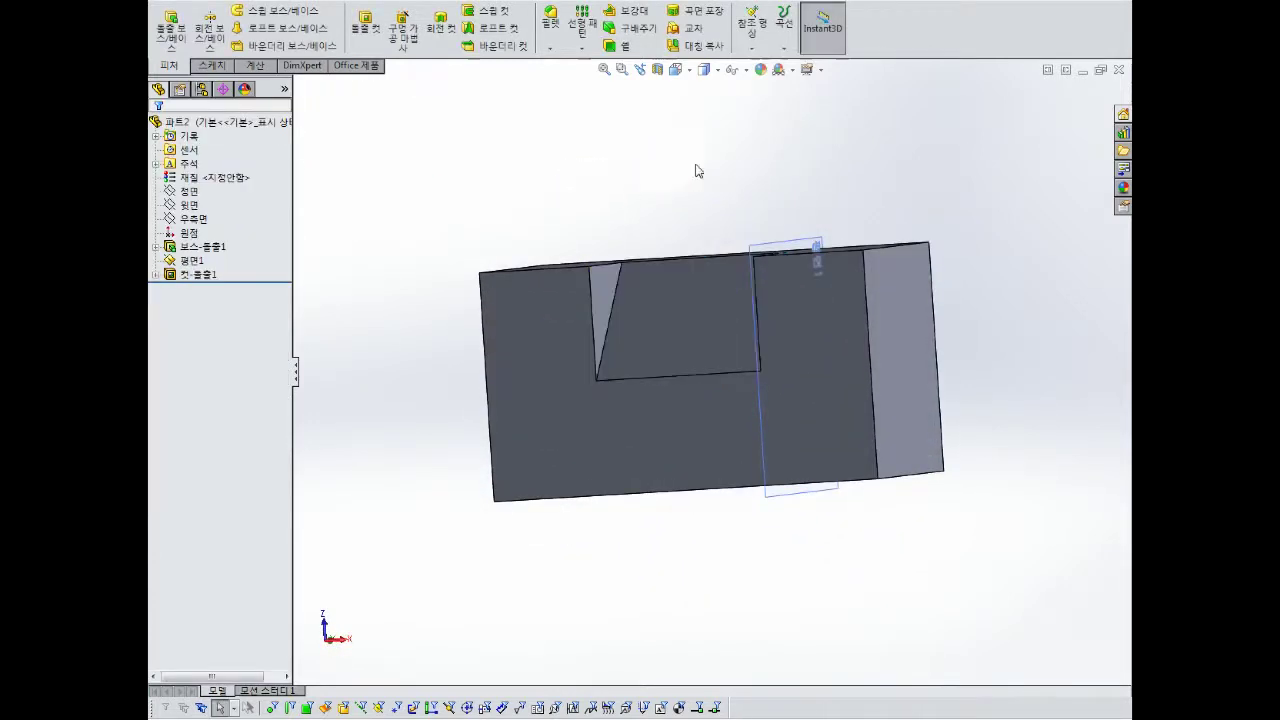
Hide the offset reference plane that crosses the notched block.
mouse_move(696, 168)
middle_down()
mouse_move(777, 246)
mouse_move(849, 211)
mouse_move(742, 177)
mouse_move(665, 190)
mouse_move(765, 330)
mouse_move(874, 357)
mouse_move(910, 404)
mouse_move(886, 412)
middle_up()
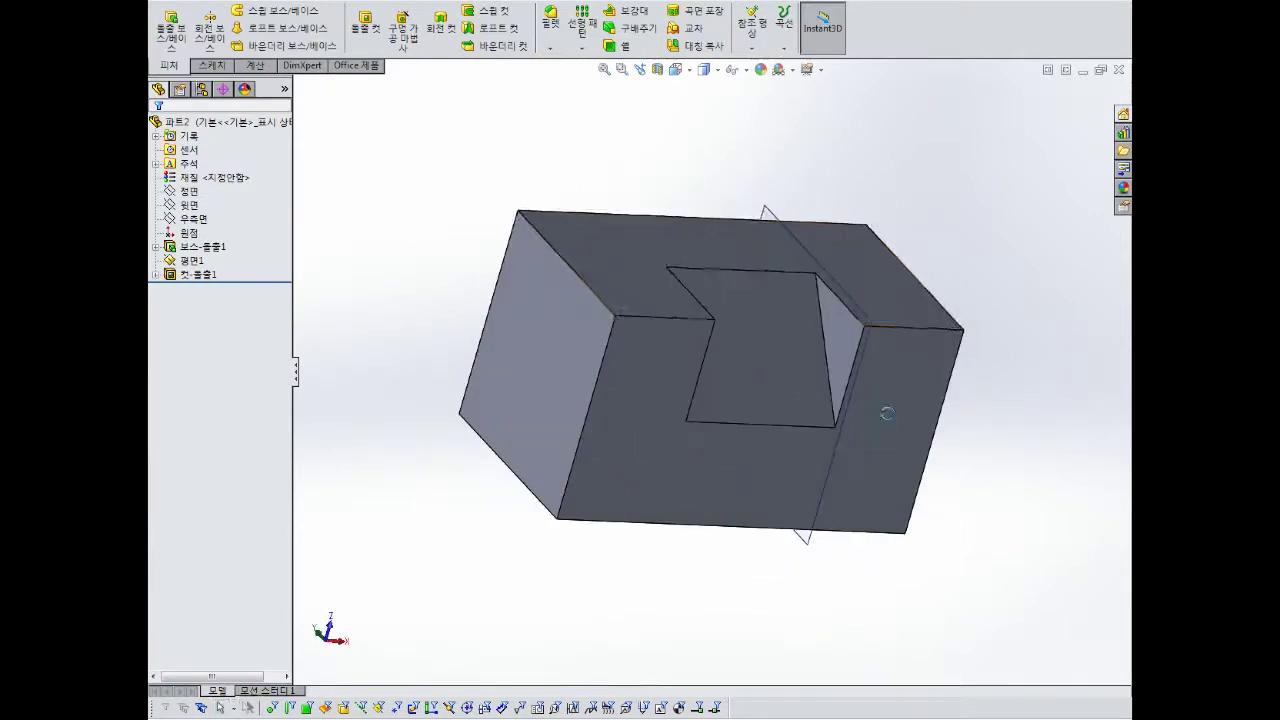
click(787, 235)
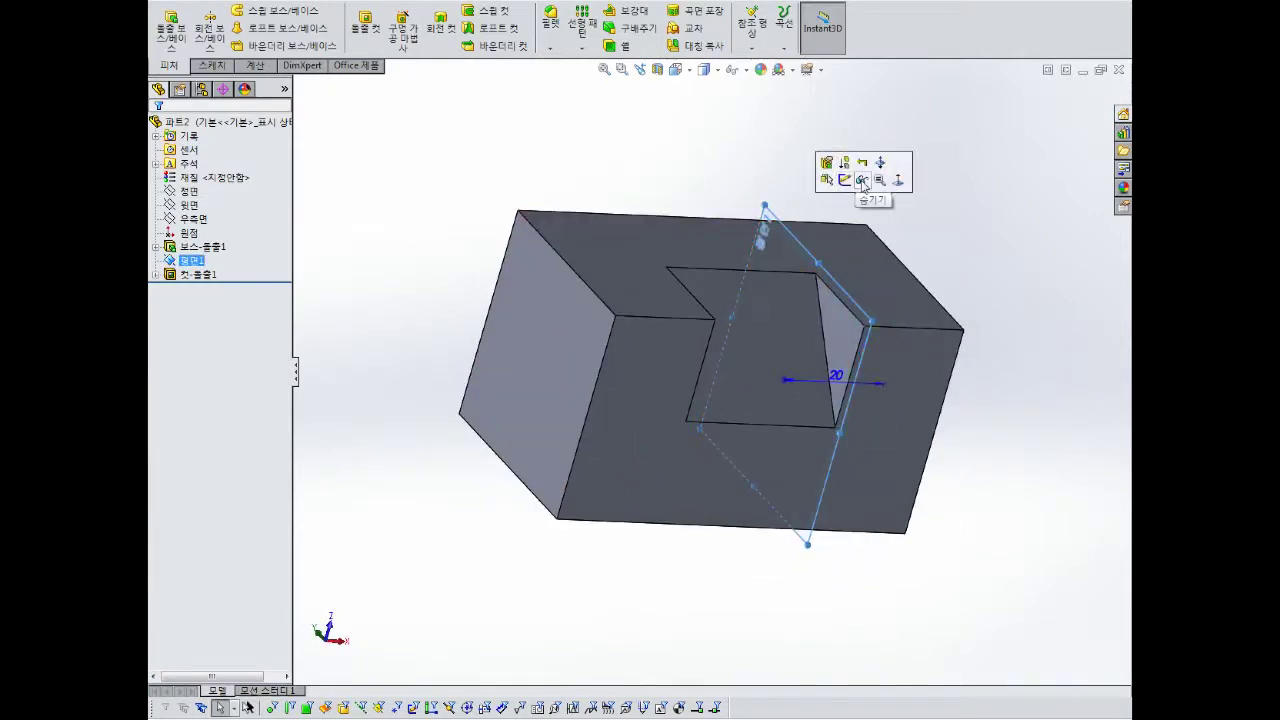
click(874, 195)
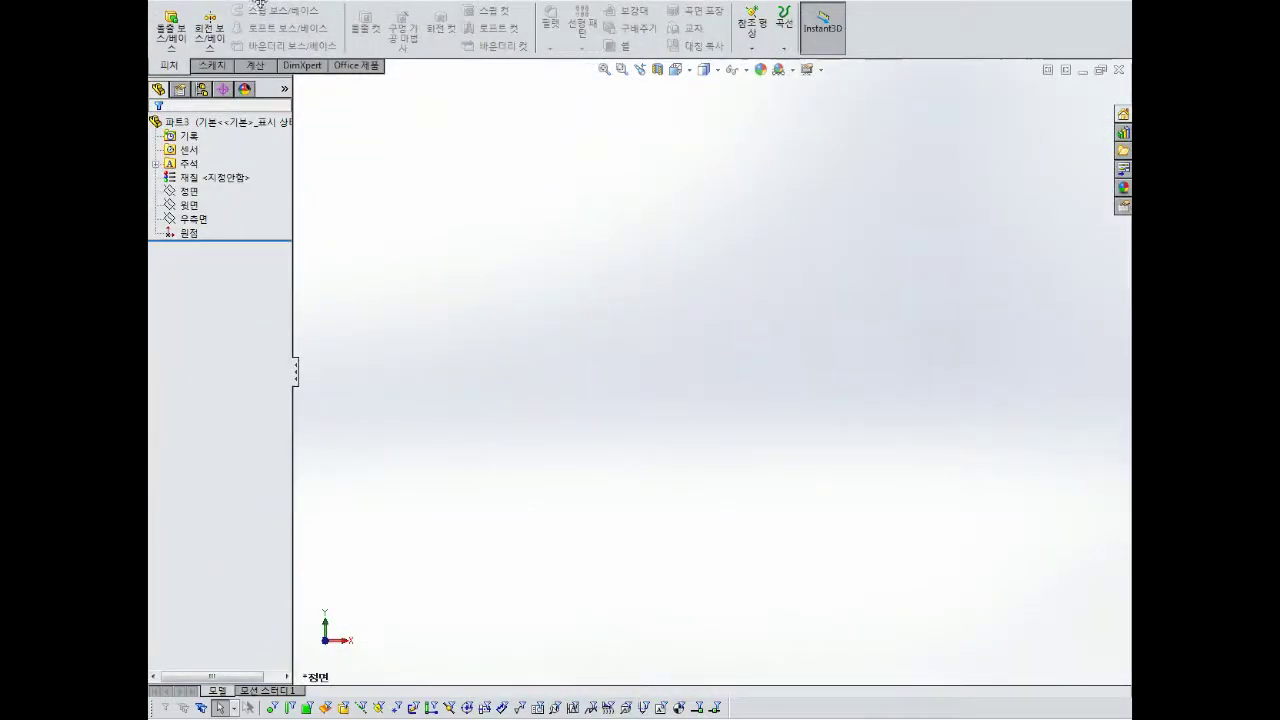
Create a new part document and start a sketch on its front plane.
key(alt+f)
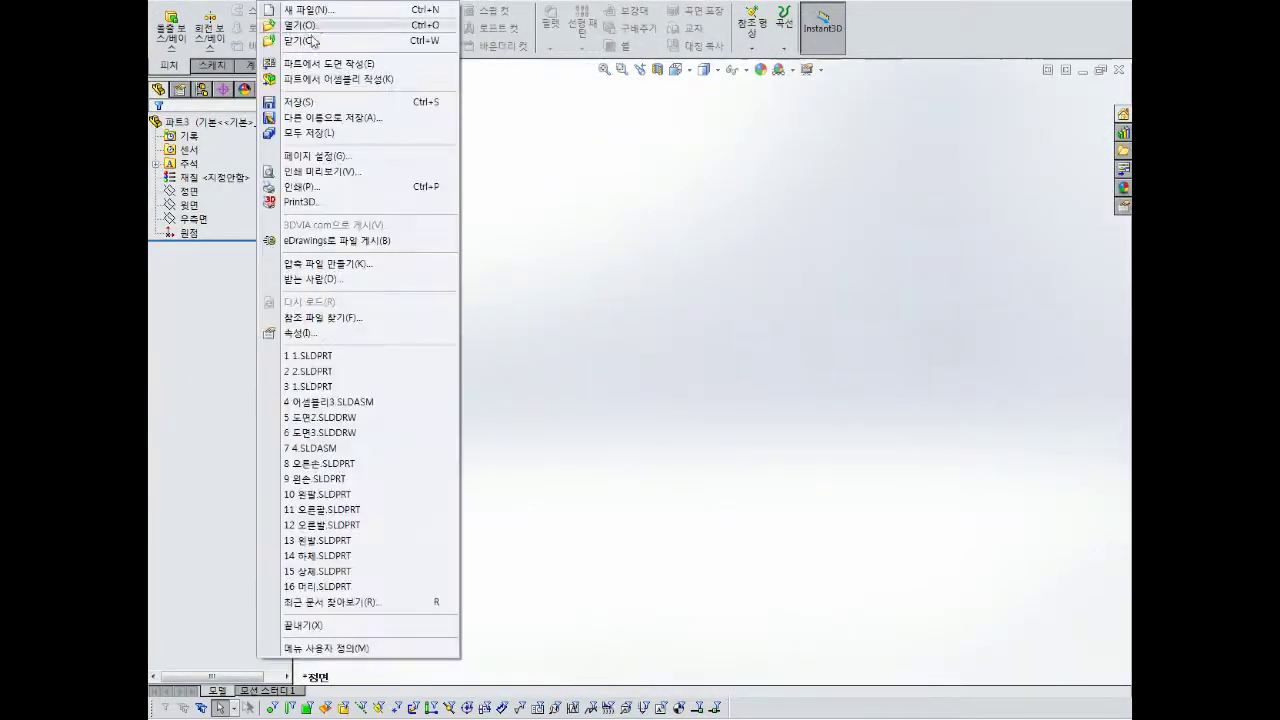
click(310, 10)
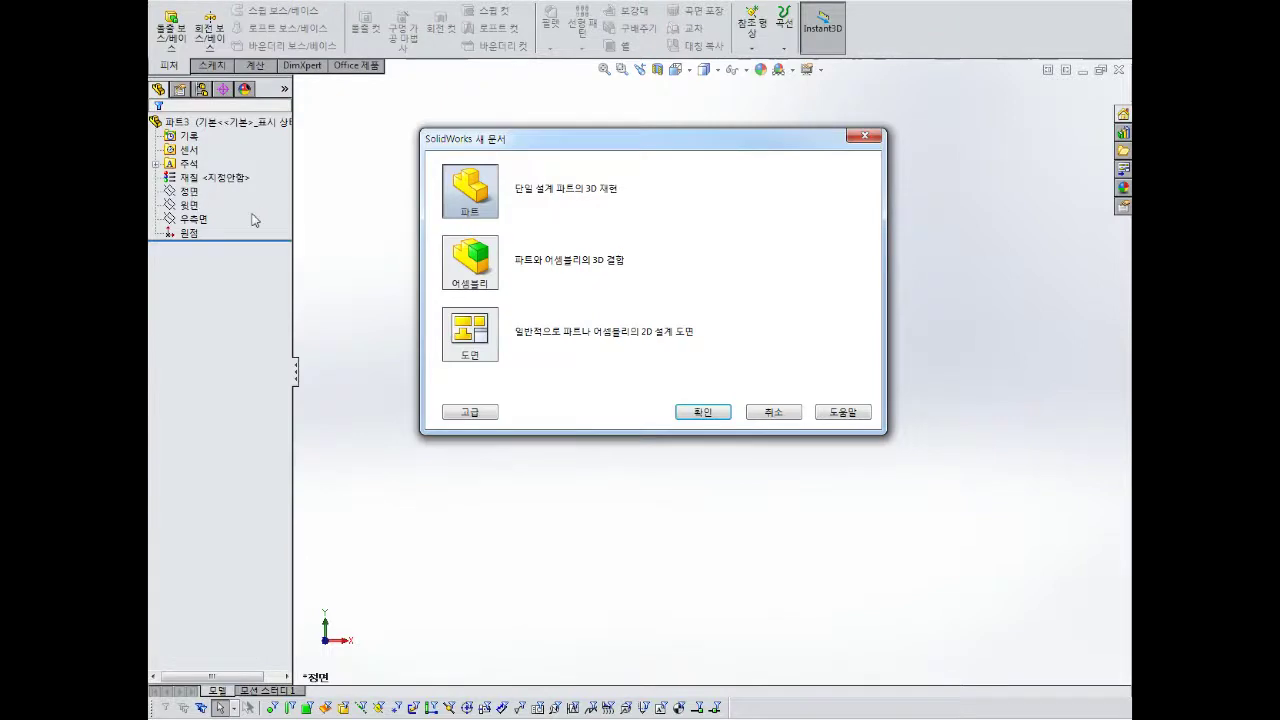
click(690, 411)
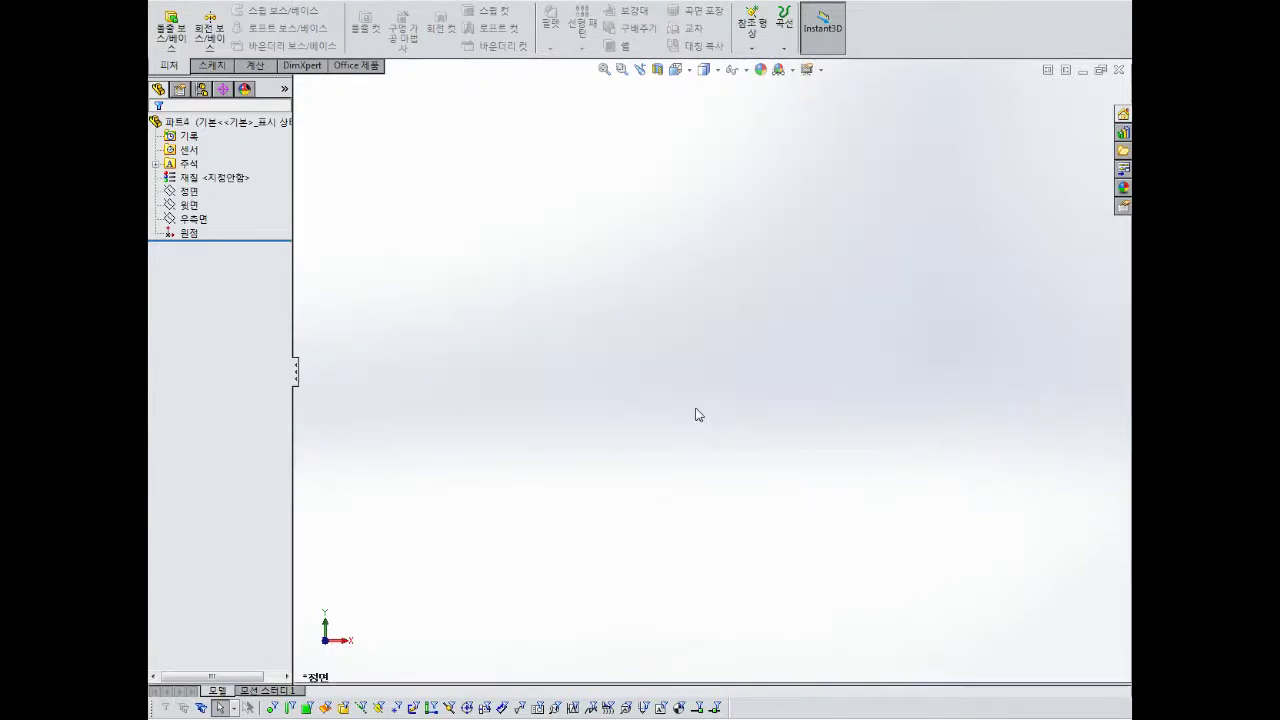
click(189, 191)
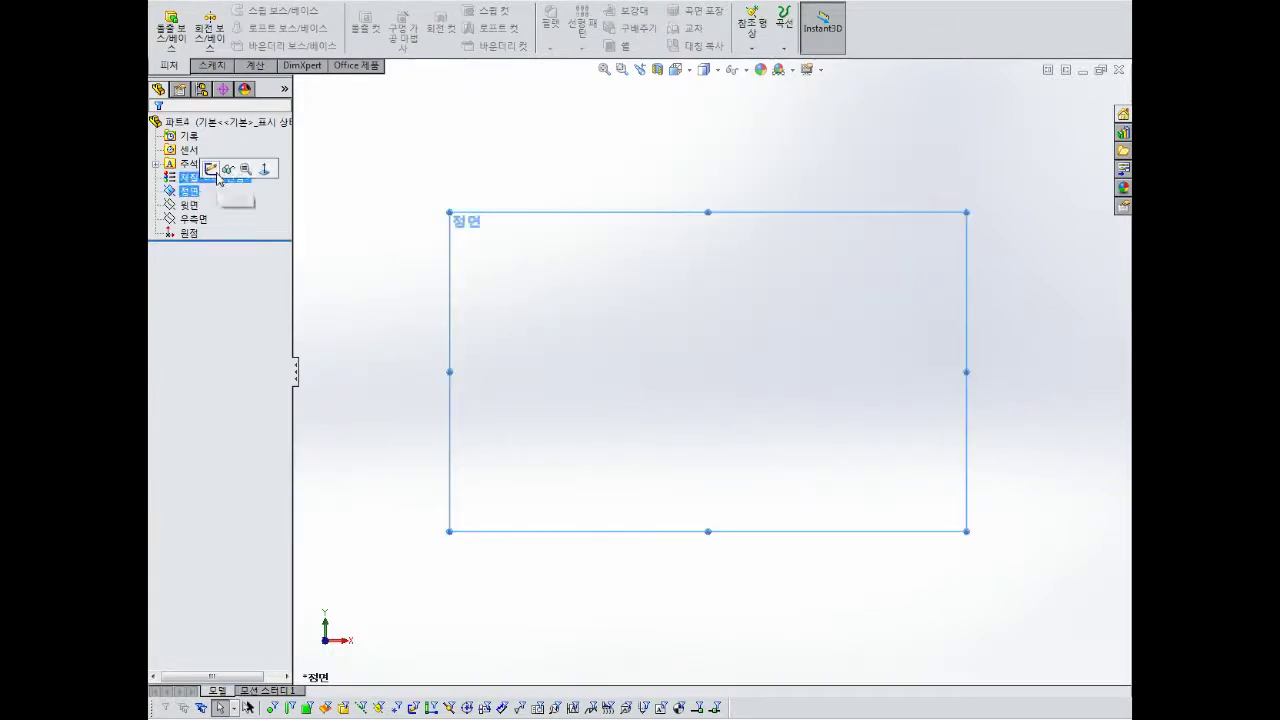
click(213, 175)
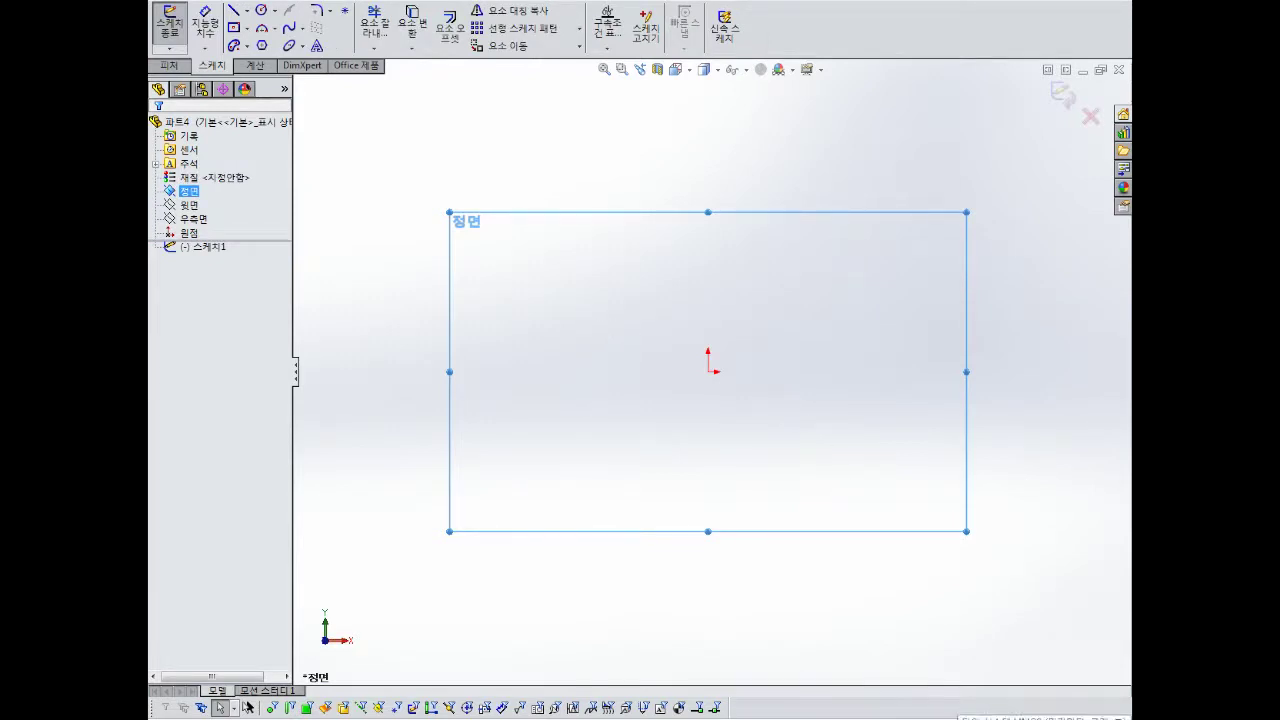
Set the new part's unit system to MMGS (mm, g, s).
click(1003, 718)
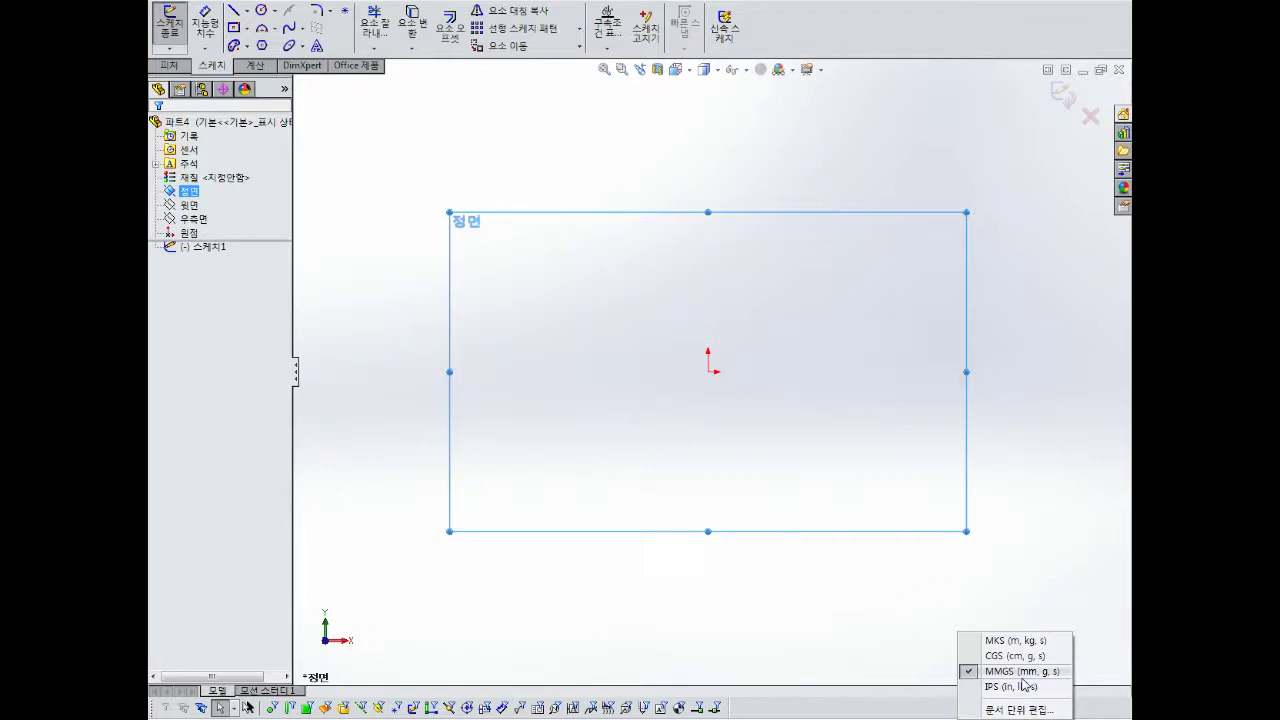
click(1022, 675)
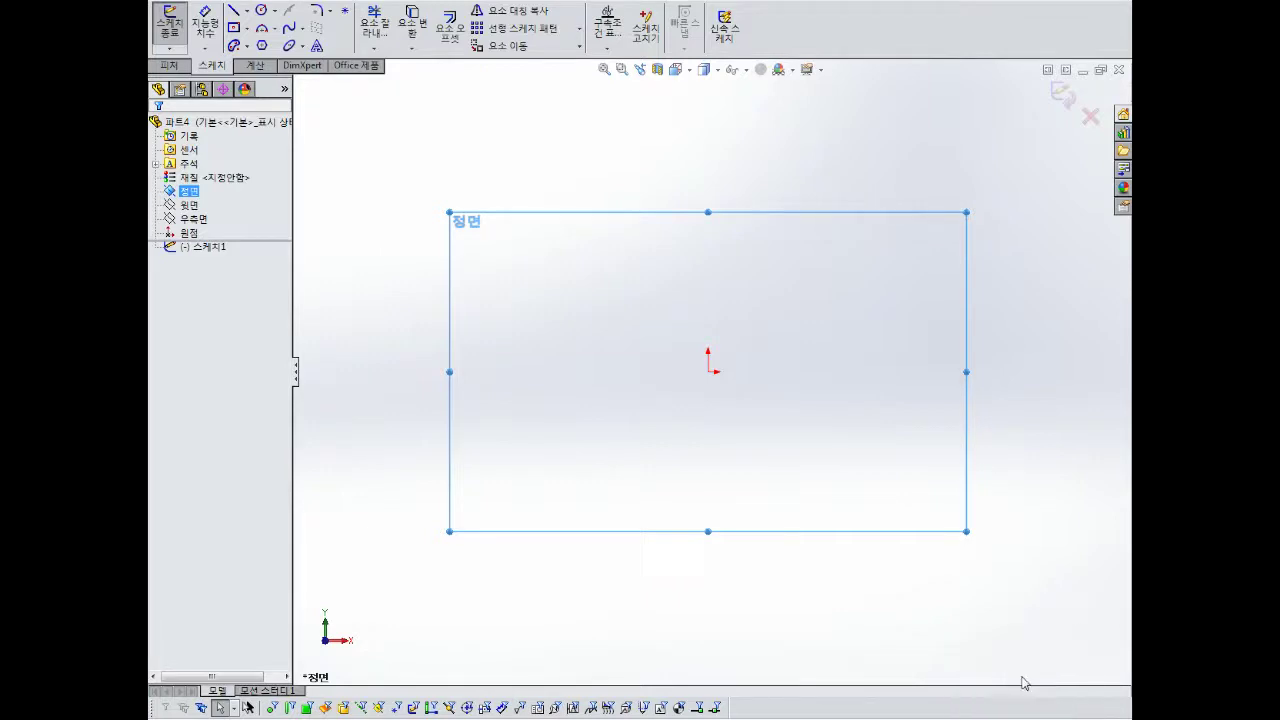
click(1025, 718)
click(1008, 674)
click(883, 622)
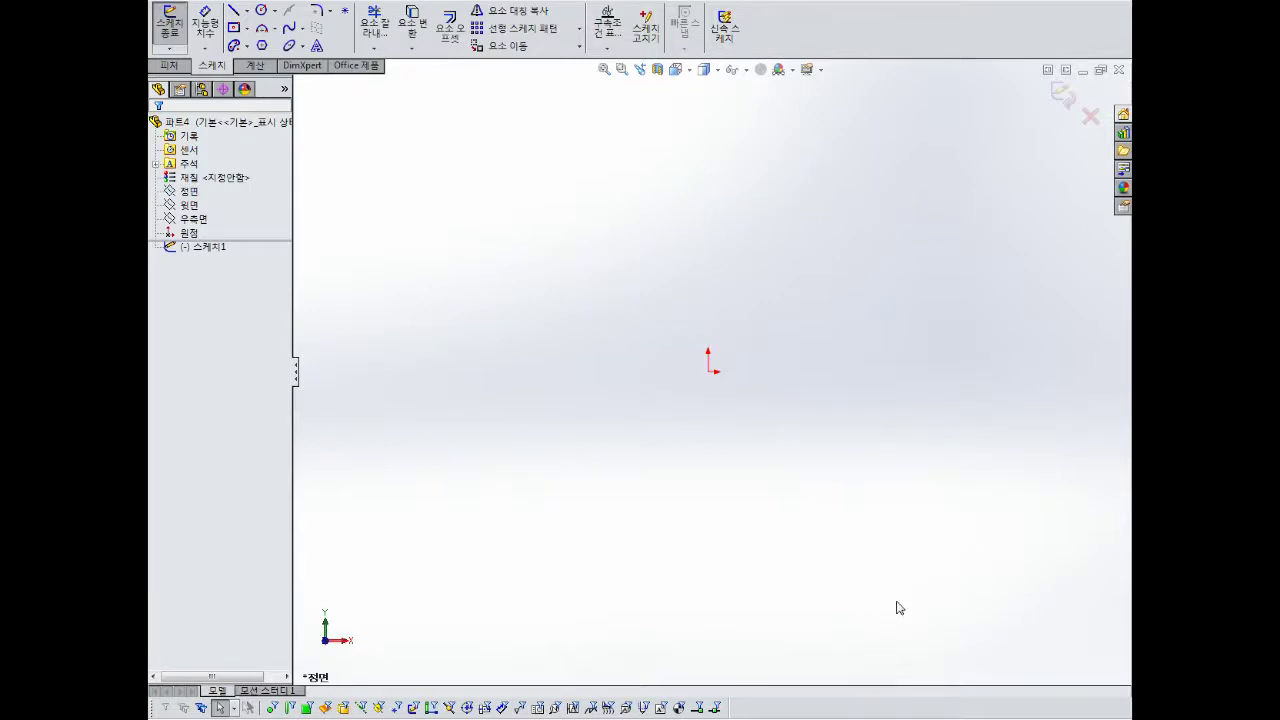
Sketch a center rectangle about 135 mm wide and 74 mm high, centred on the origin.
click(233, 27)
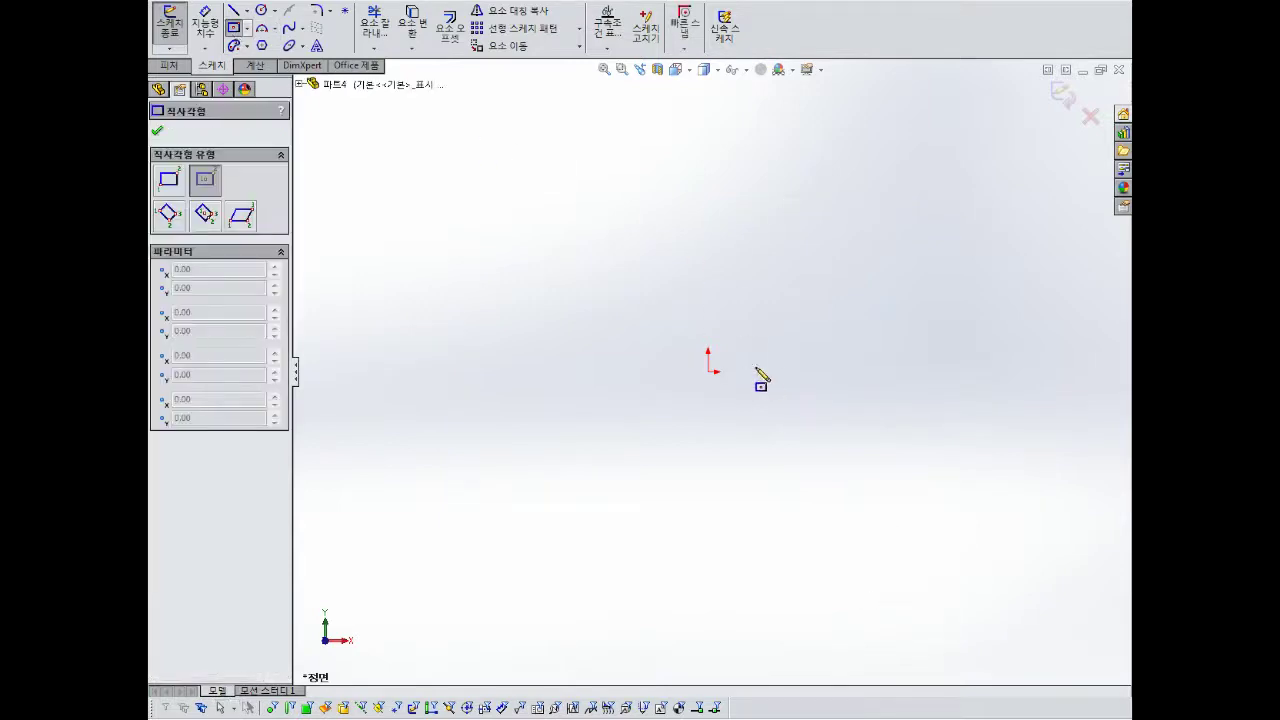
click(708, 372)
click(906, 264)
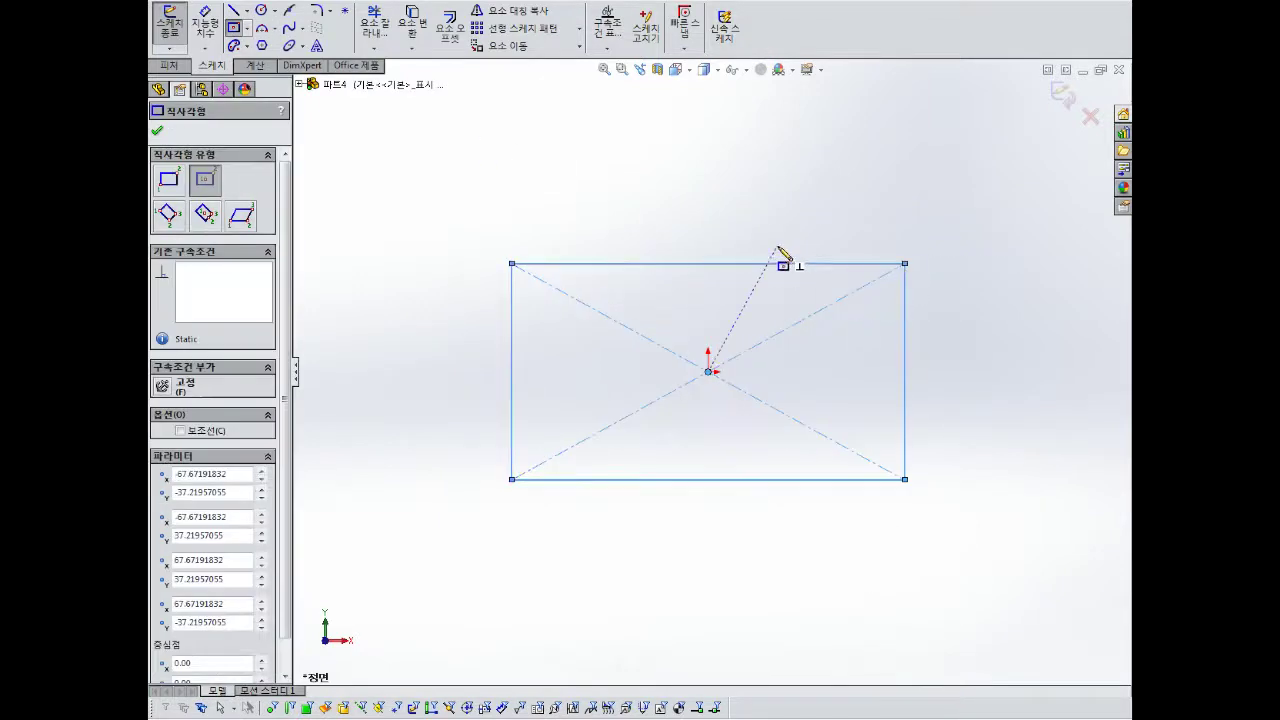
Dimension the rectangle's upper and side edges, setting its width to 70 mm and its height to 40 mm.
right_drag(757, 235, 757, 165)
click(757, 262)
click(742, 186)
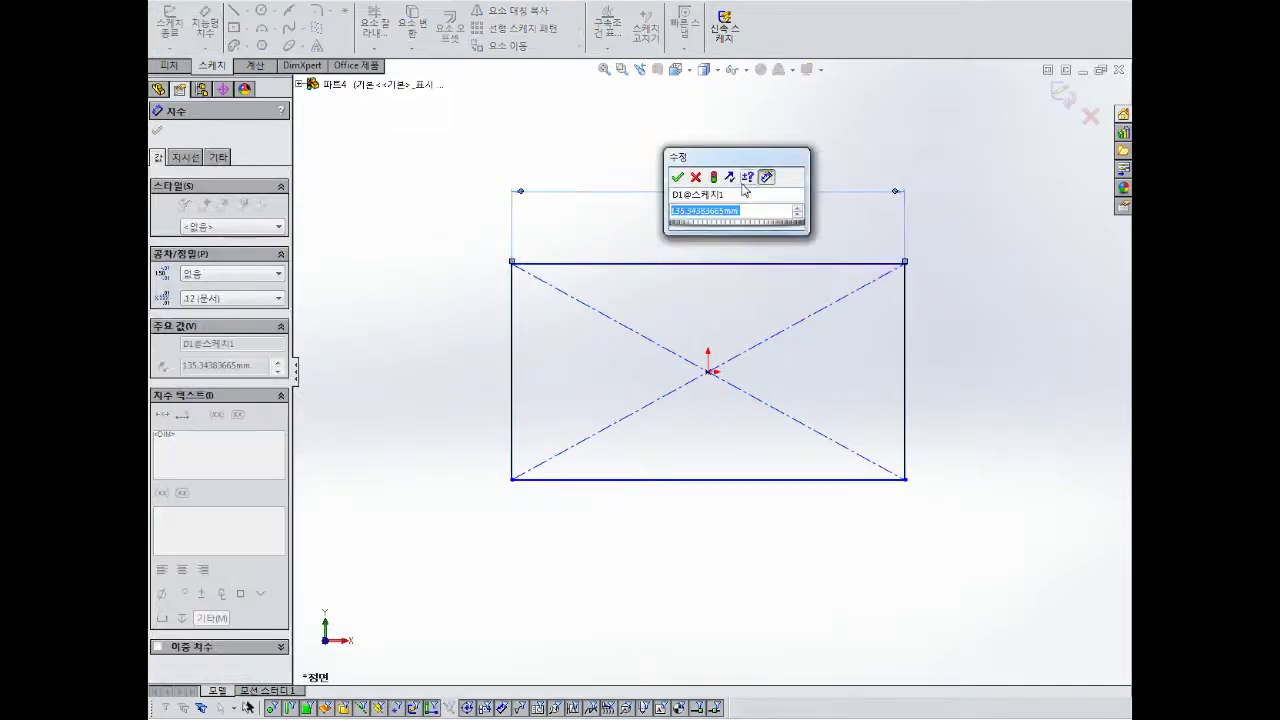
text(70)
key(Return)
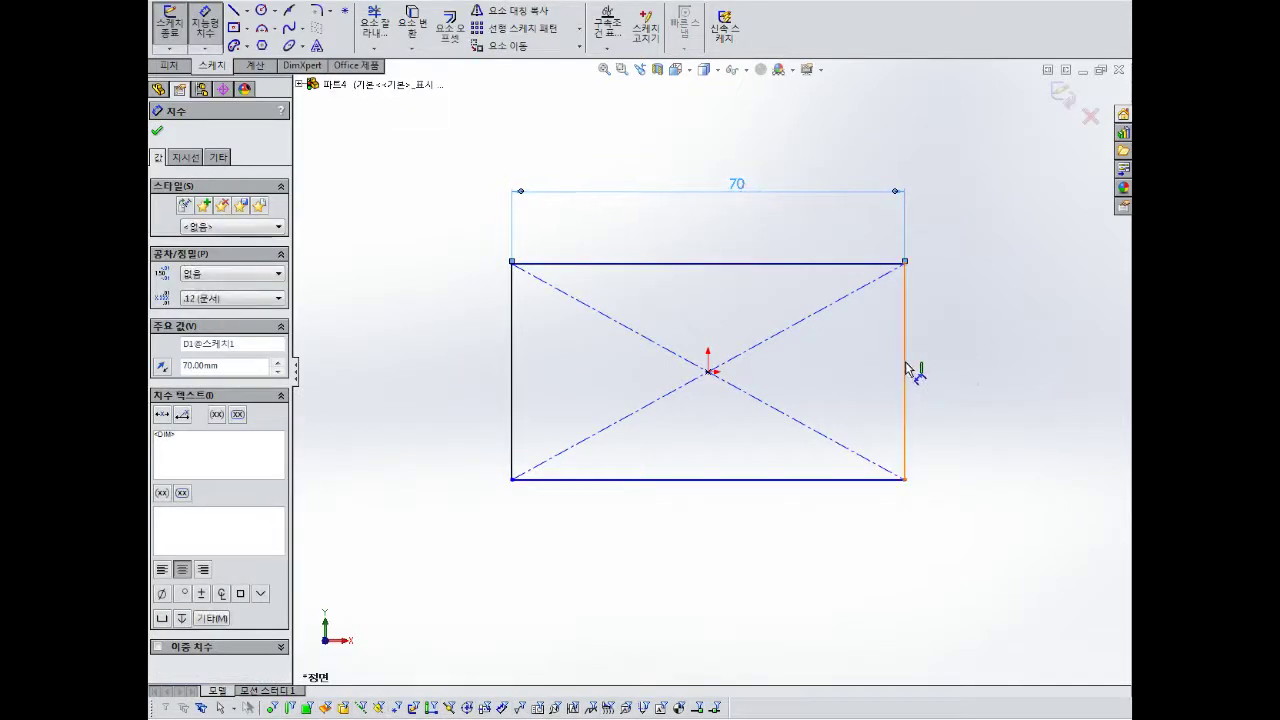
click(906, 368)
click(968, 350)
text(40)
key(Return)
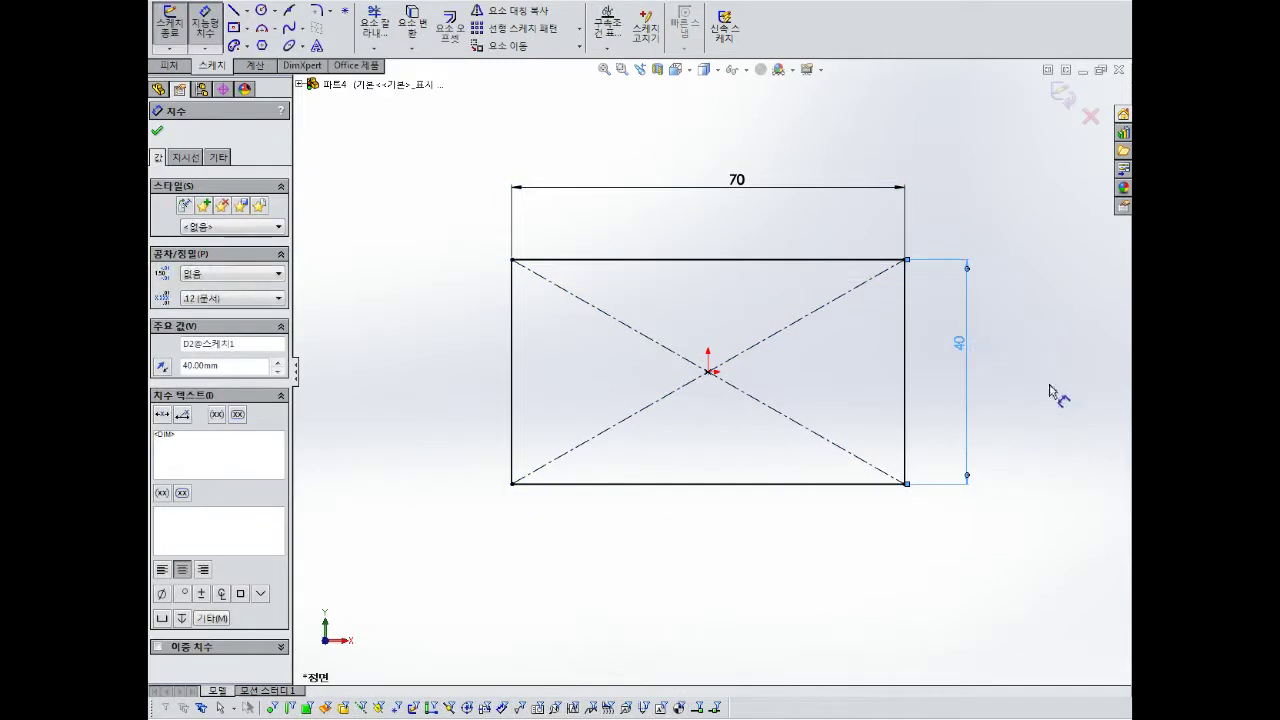
Close the sketch and extrude the rectangle 40 mm as a blind Extruded Boss.
click(1064, 95)
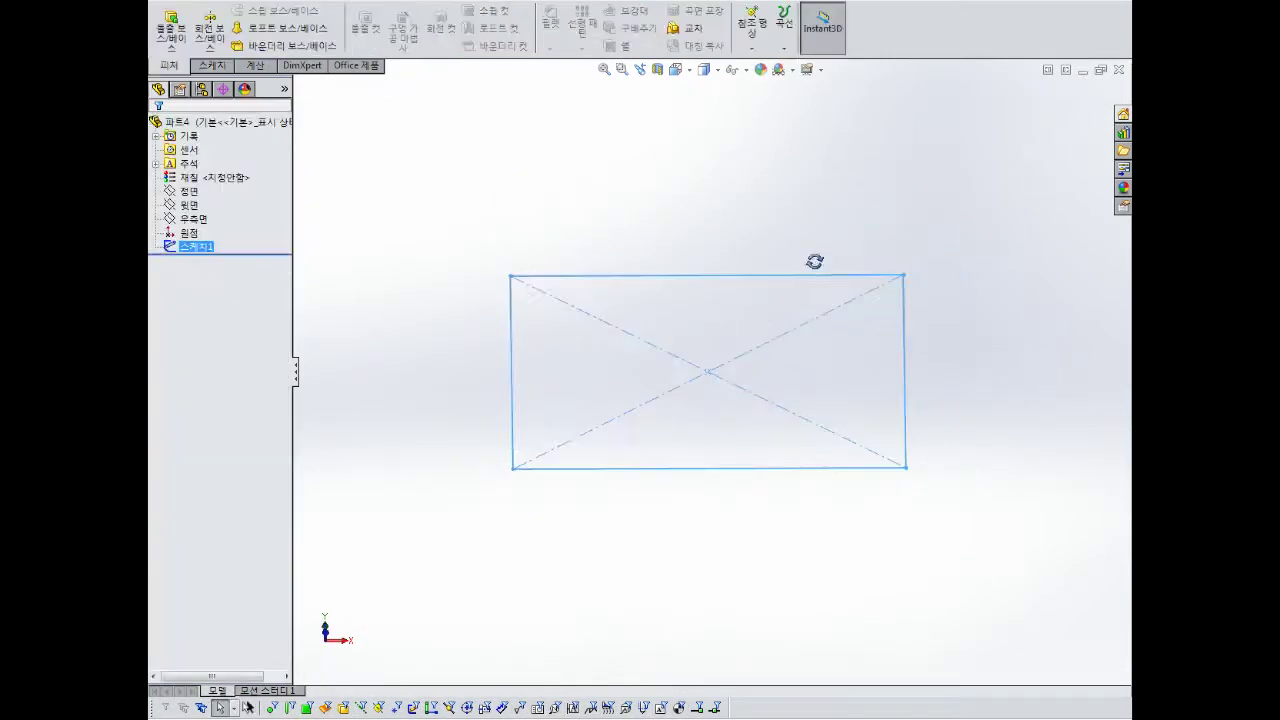
middle_drag(814, 262, 802, 180)
click(173, 30)
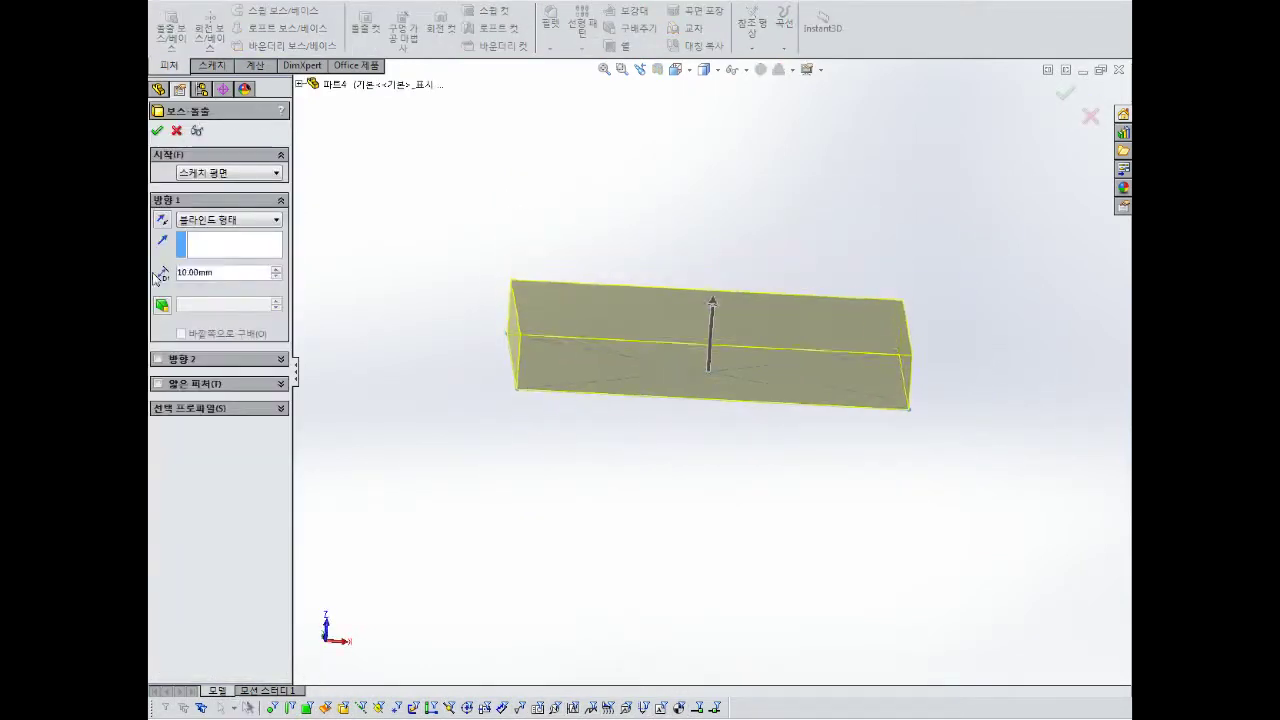
text(40)
key(Return)
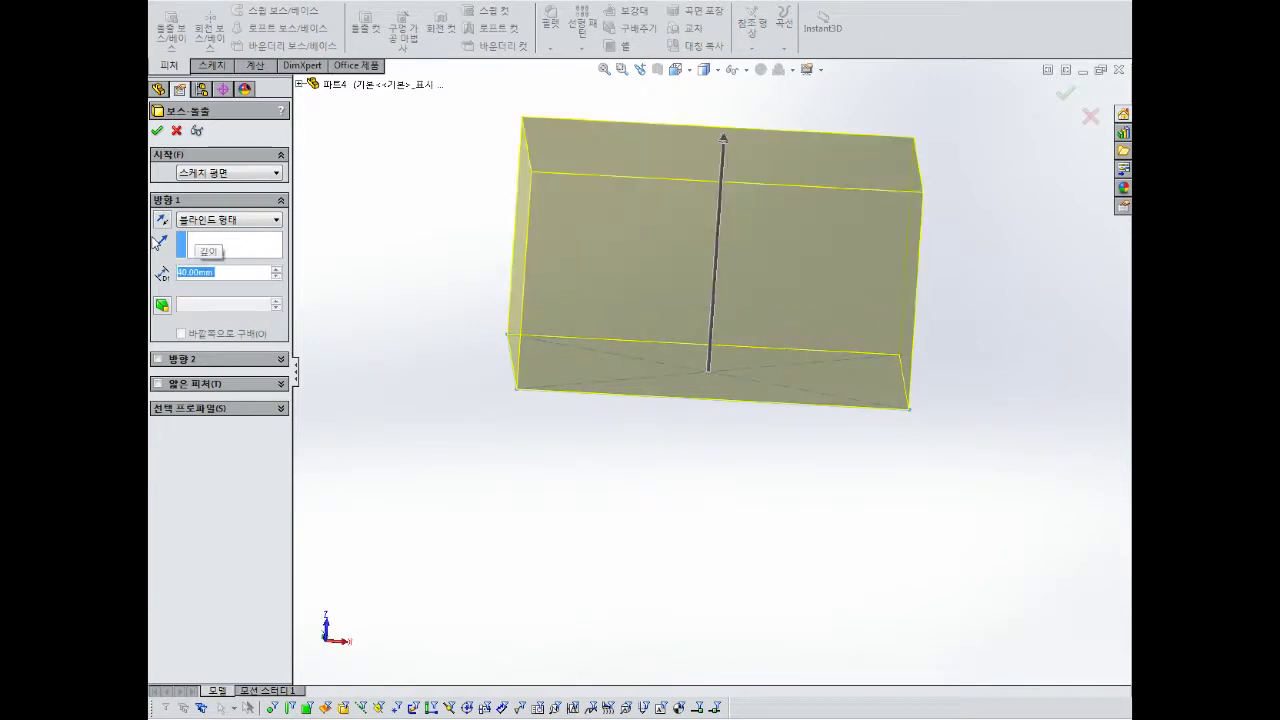
click(158, 134)
Start a new sketch on the block's top face, parallel to the base rectangle.
middle_drag(866, 312, 794, 369)
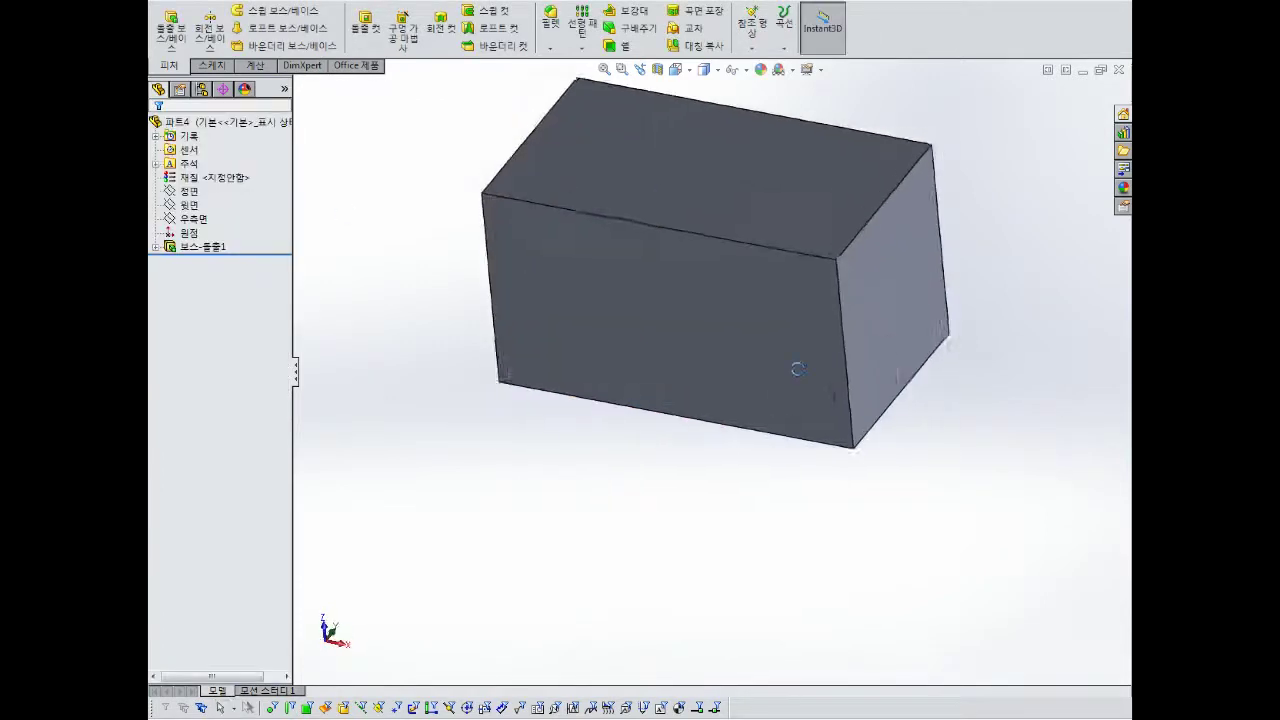
scroll(880, 345, up, 4)
scroll(875, 331, down, 2)
middle_drag(948, 325, 926, 373)
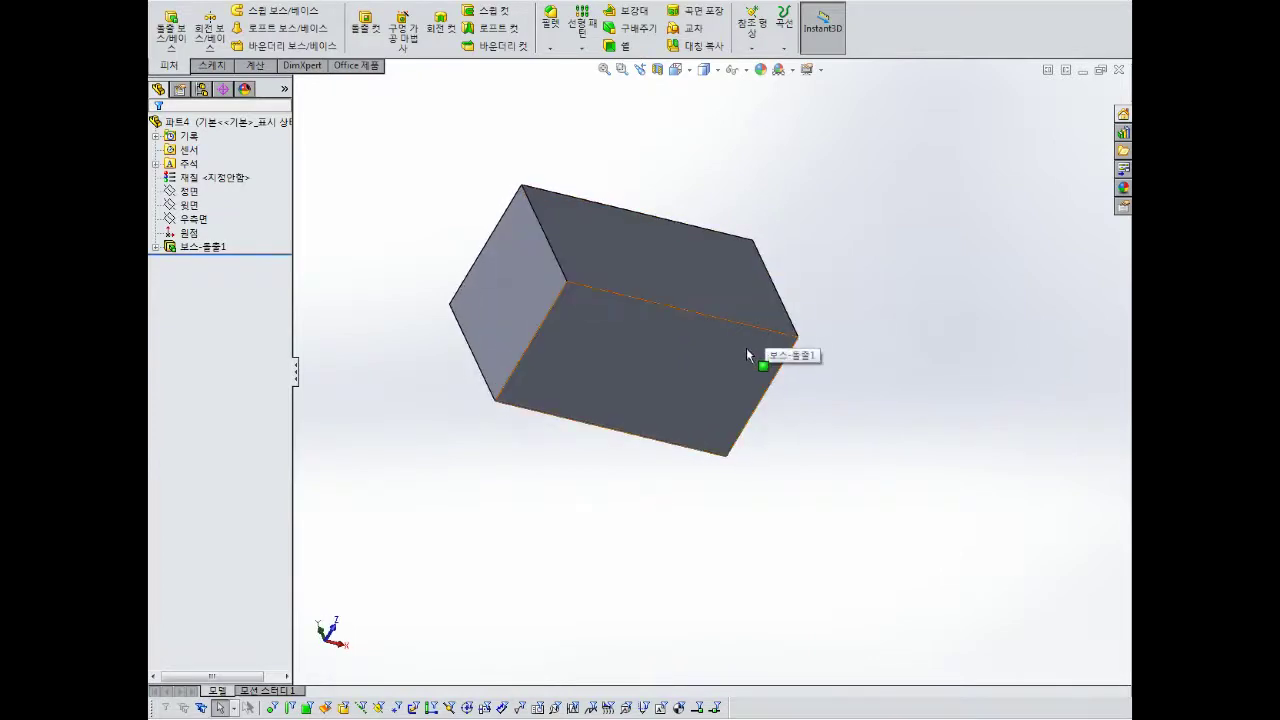
middle_drag(754, 354, 680, 305)
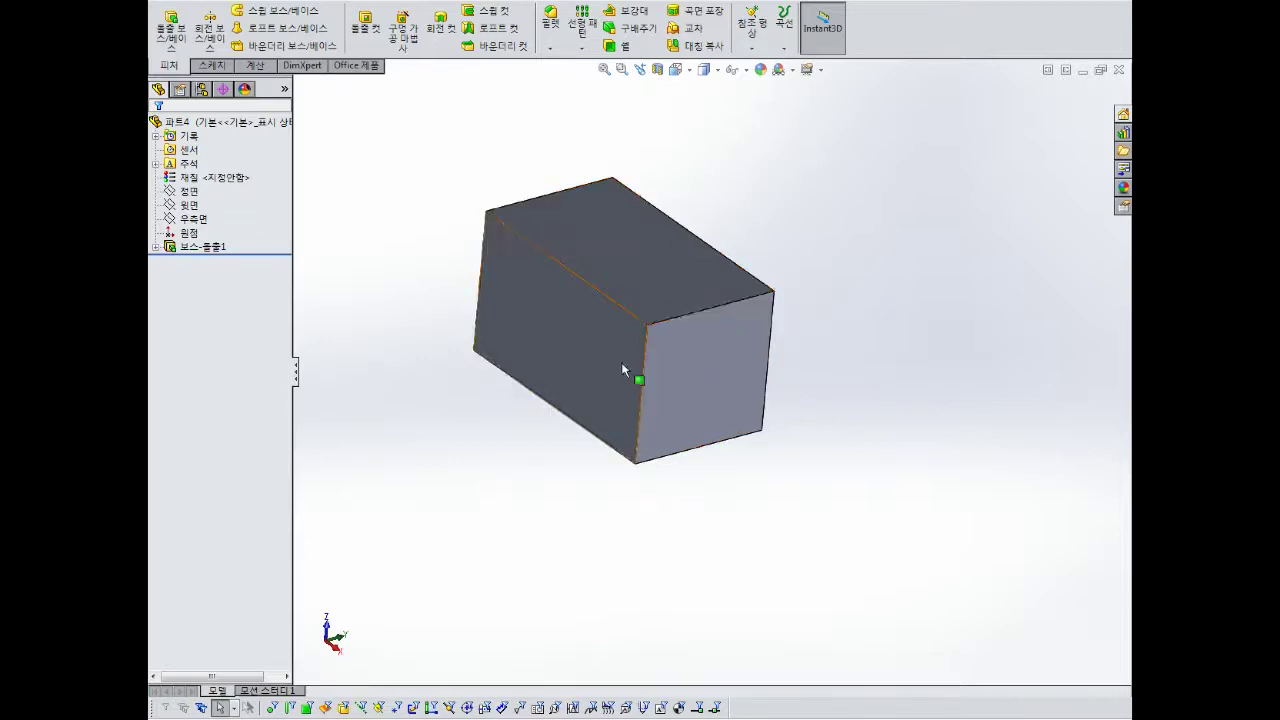
middle_drag(714, 306, 717, 328)
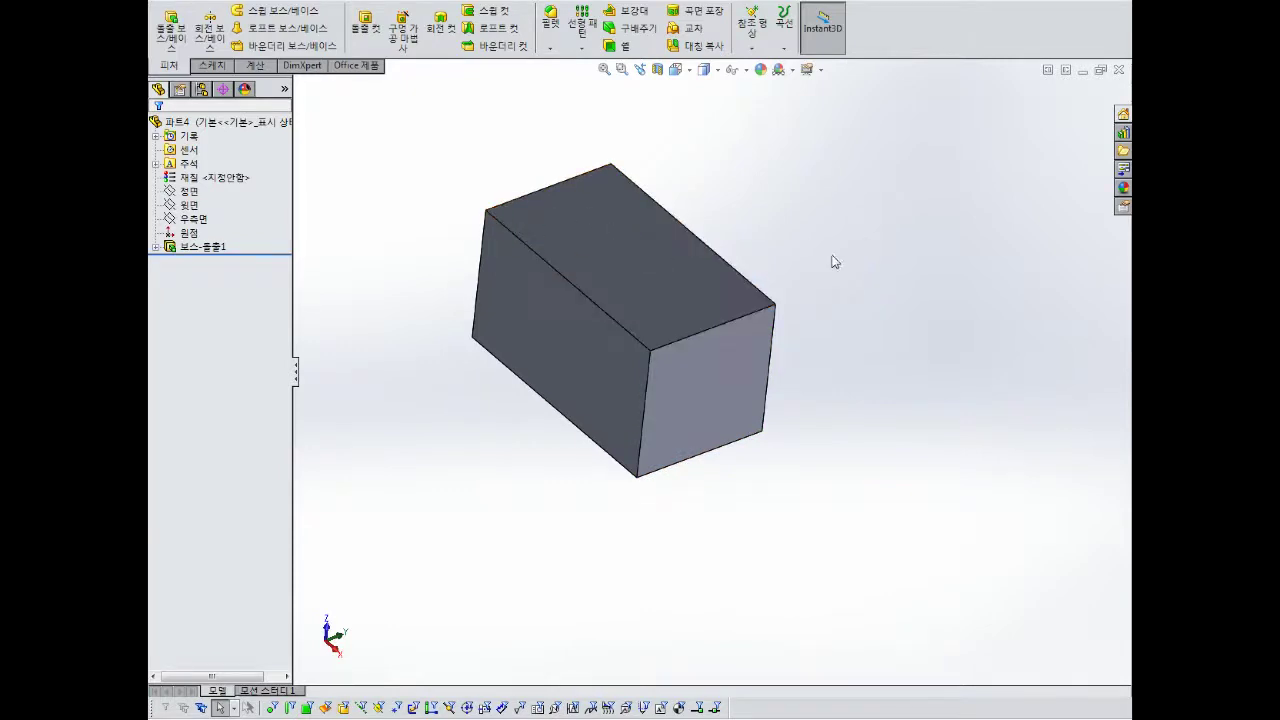
click(609, 253)
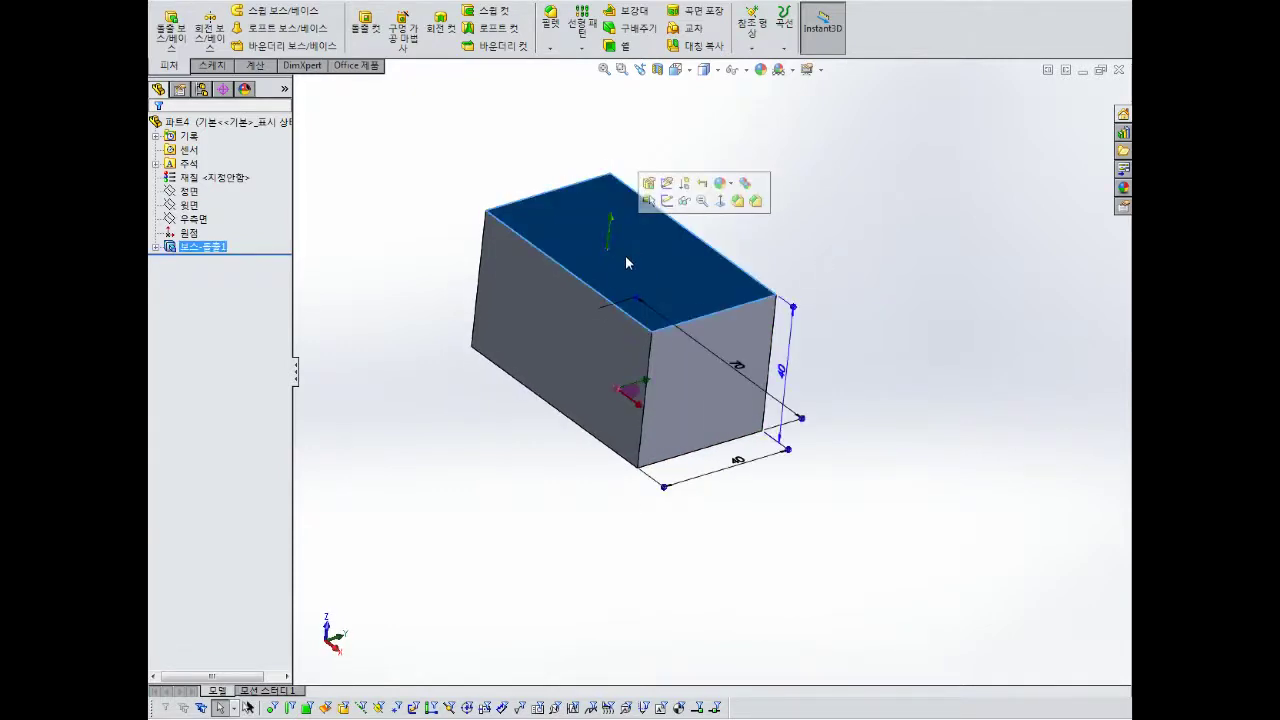
middle_drag(626, 257, 625, 228)
click(648, 235)
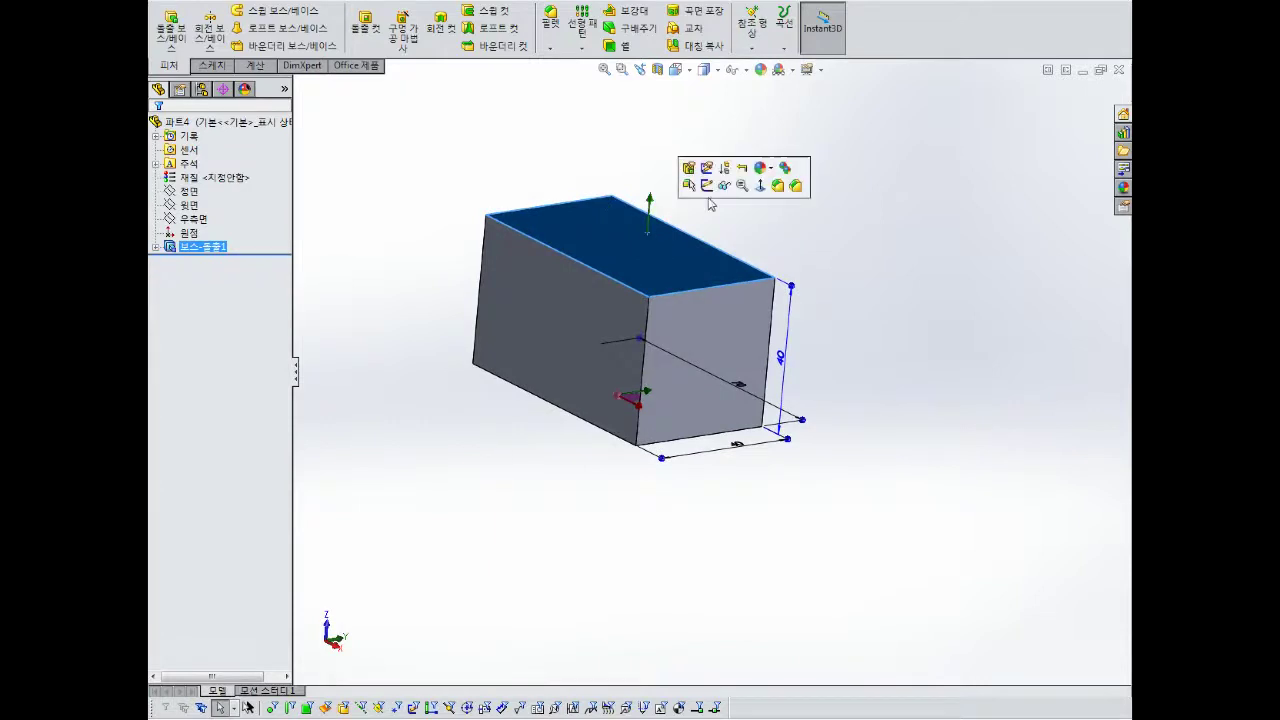
click(707, 185)
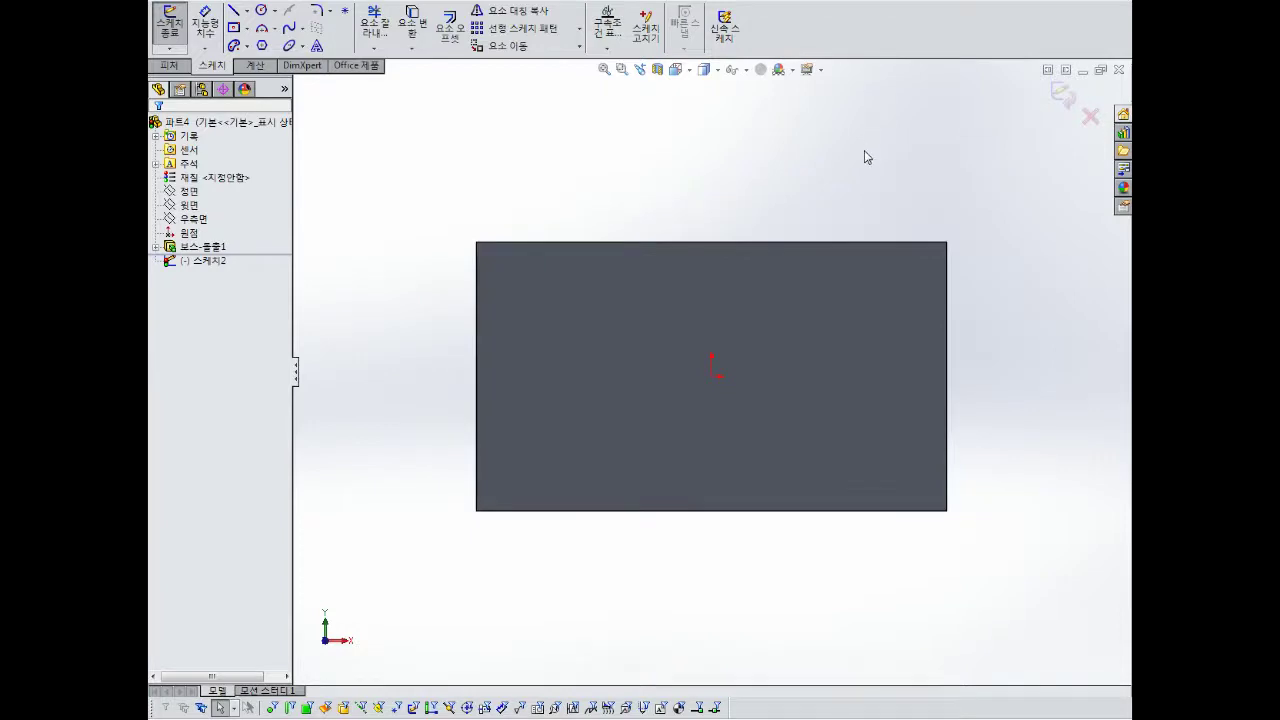
Sketch a diagonal line about 43 mm long across the face's lower right corner, with its ends on the right and lower edges.
click(234, 11)
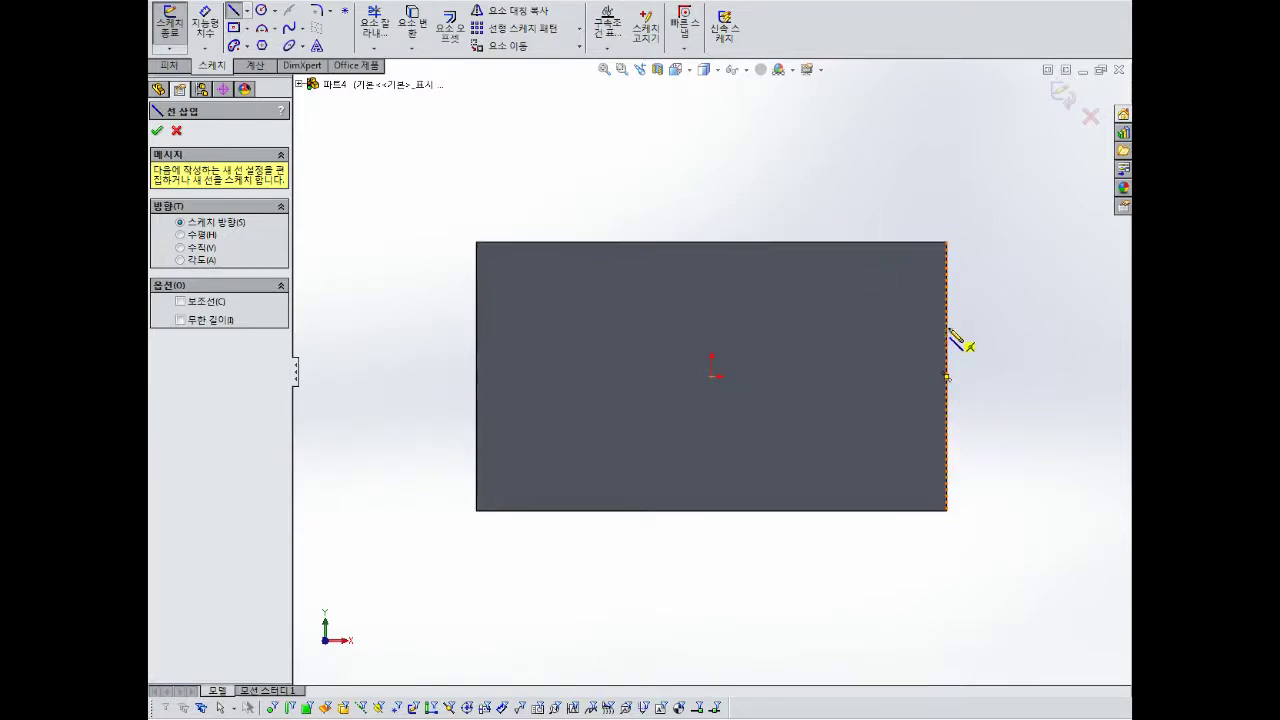
click(947, 324)
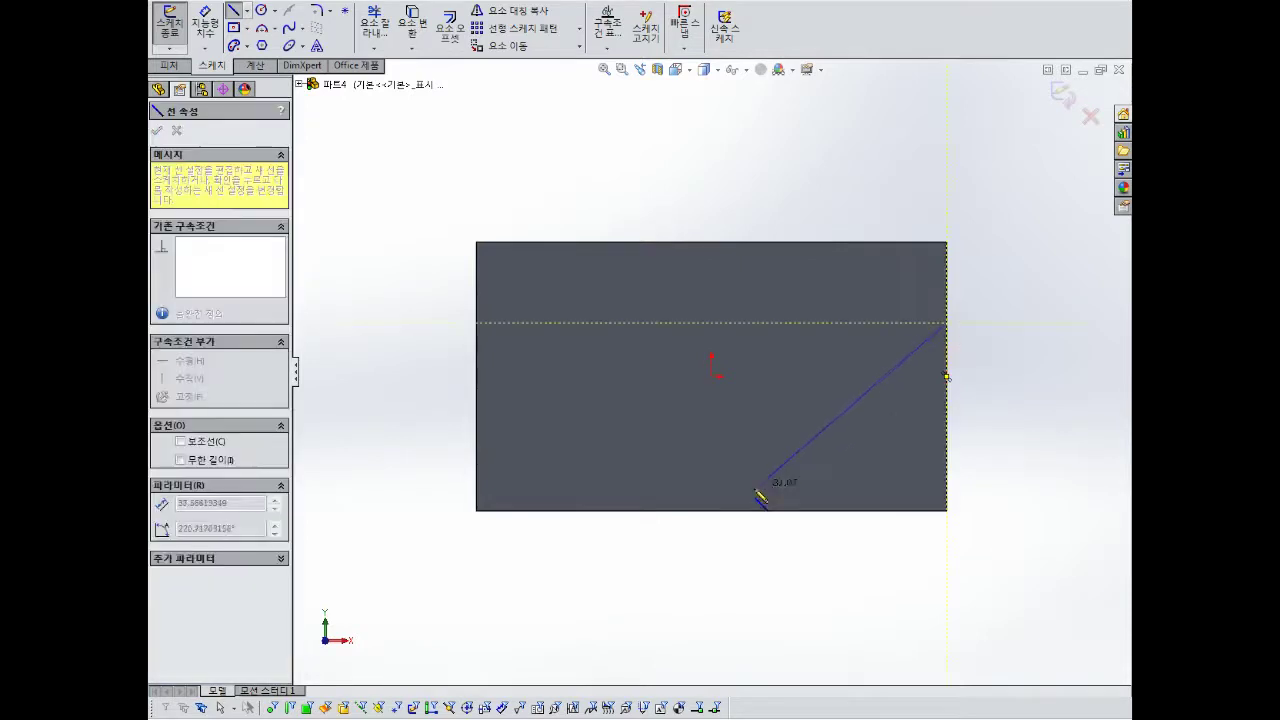
click(727, 512)
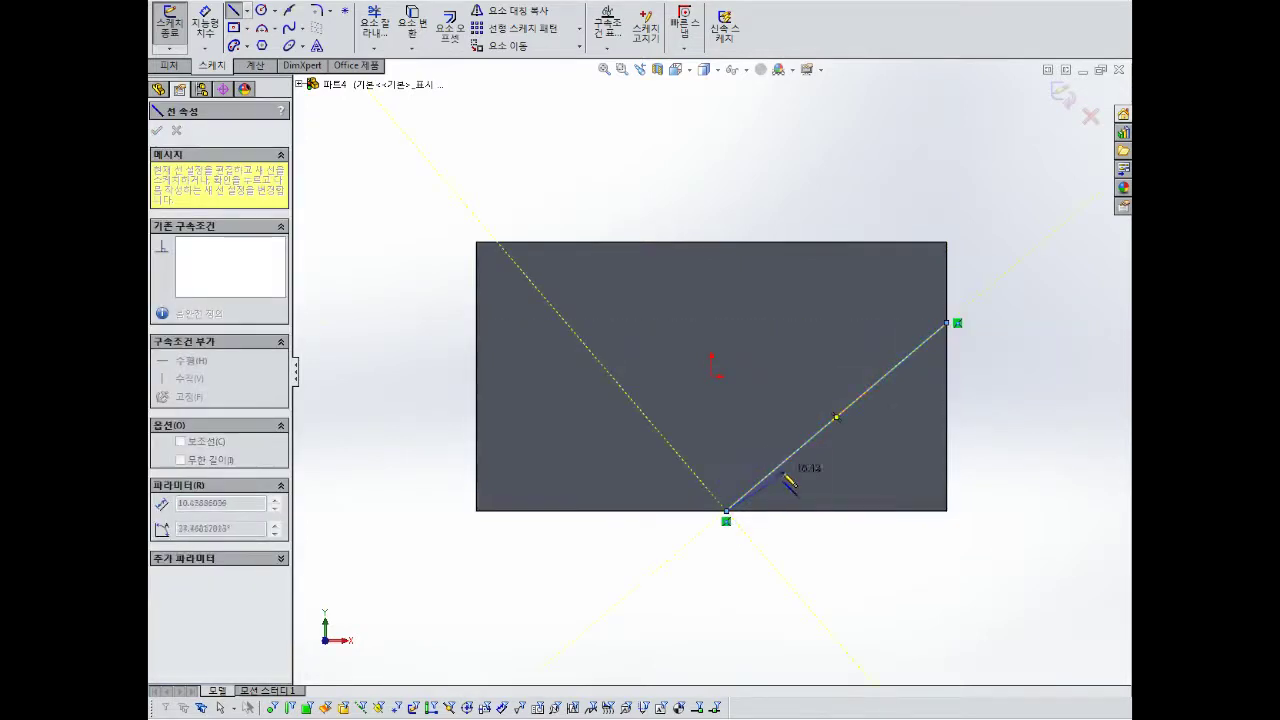
key(Escape)
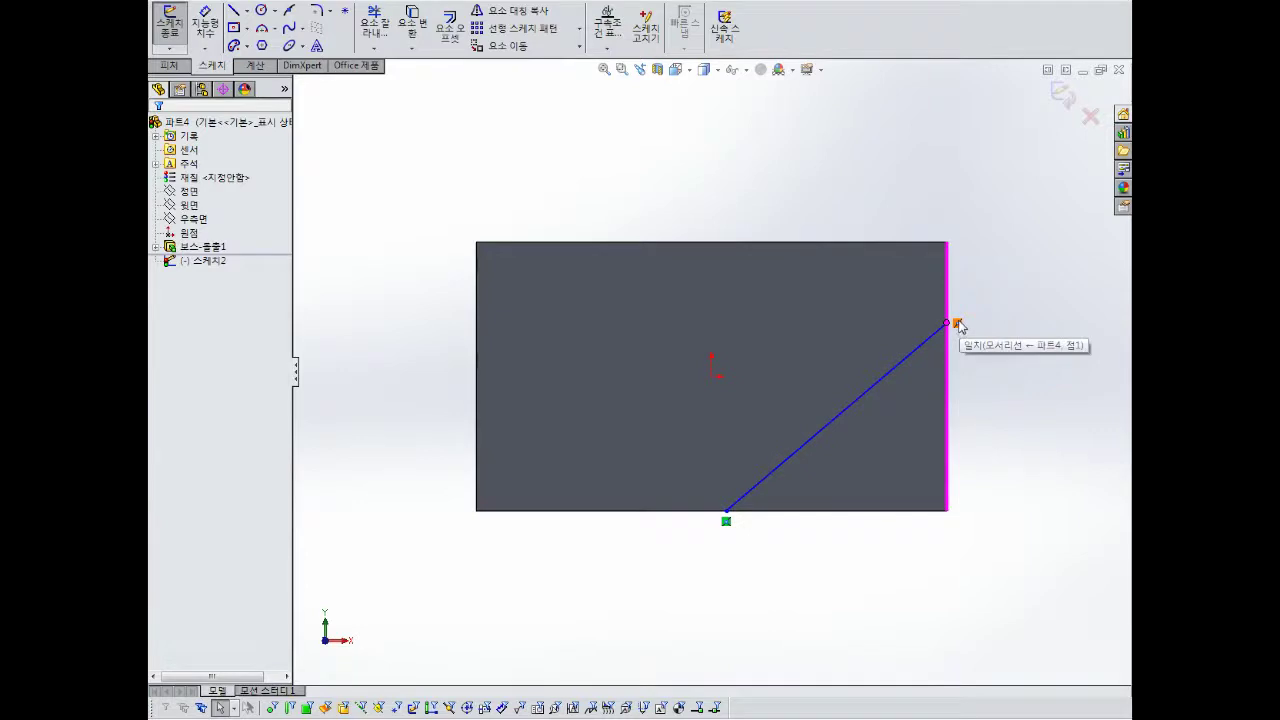
click(744, 70)
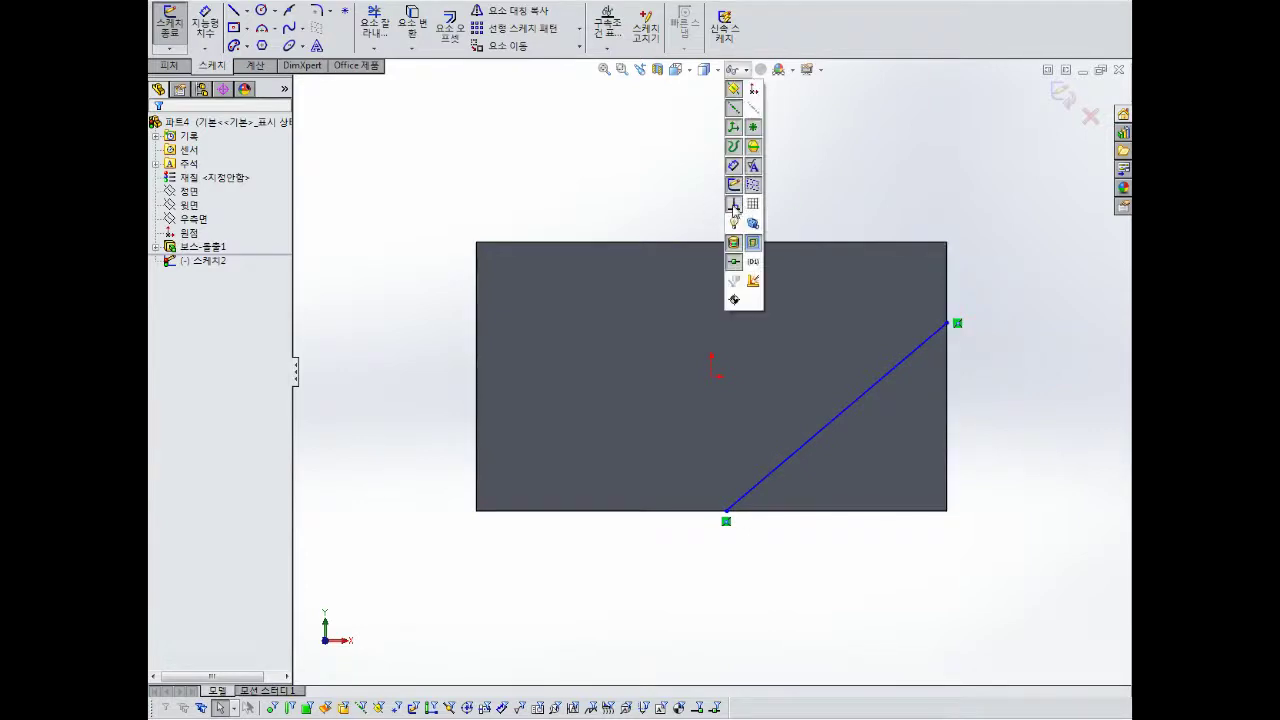
Dimension the horizontal distance between the diagonal line's two ends and set it to 20 mm.
right_drag(1030, 495, 1035, 430)
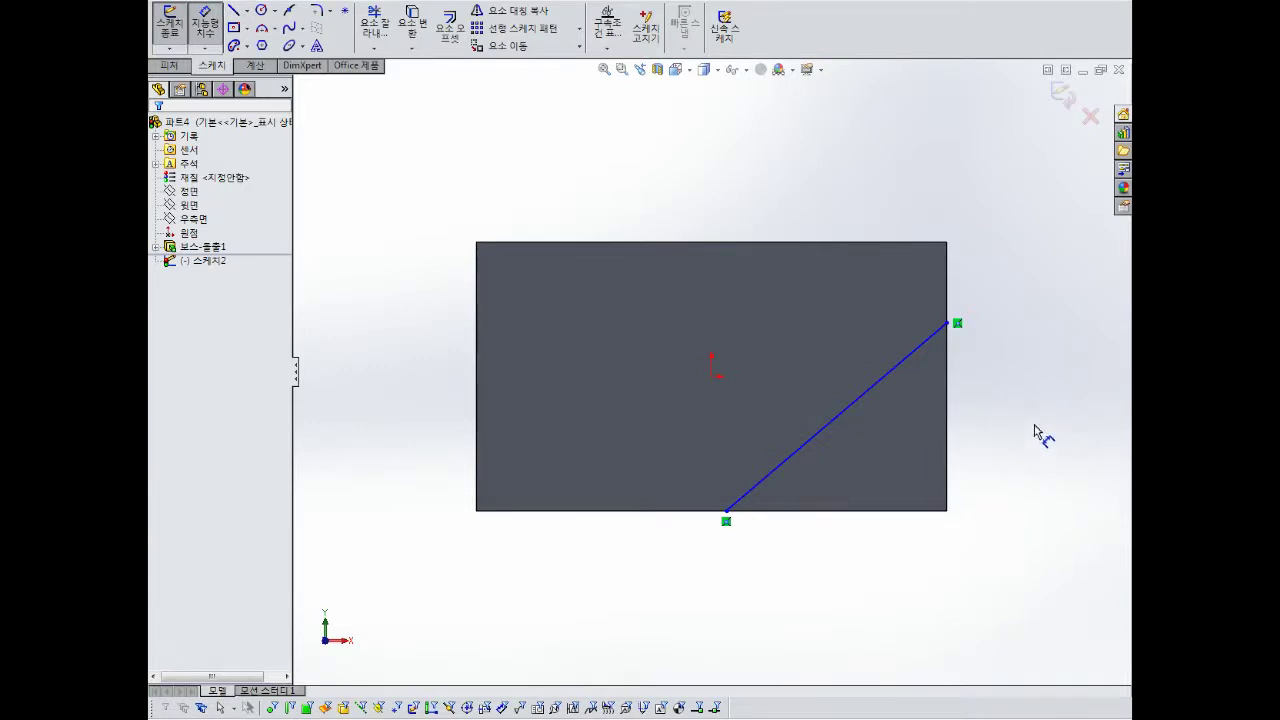
click(727, 512)
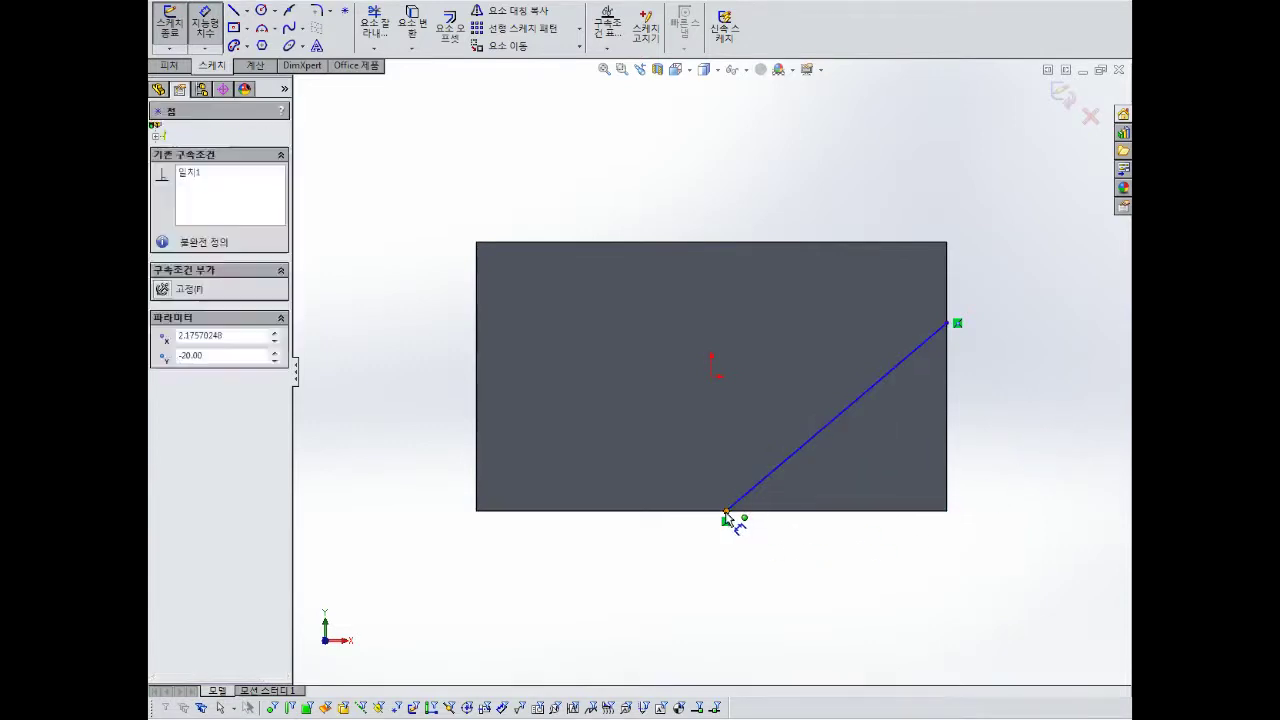
click(947, 323)
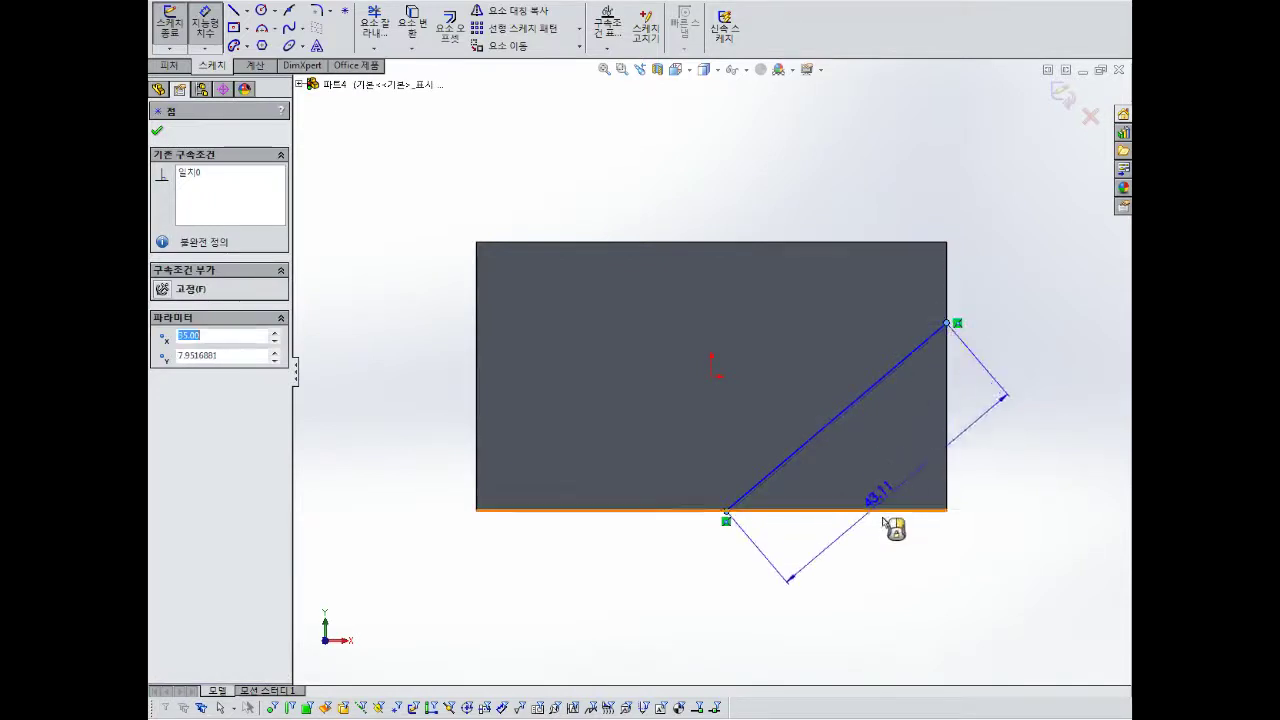
click(869, 578)
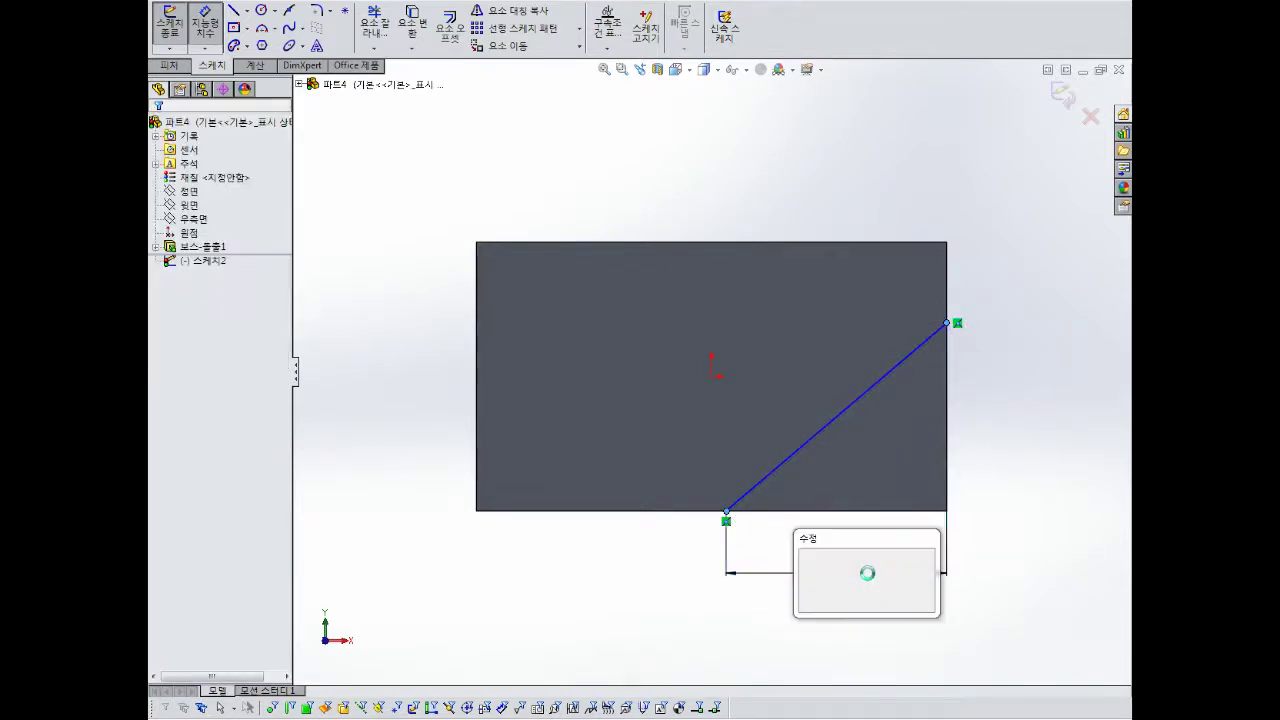
text(20)
key(Return)
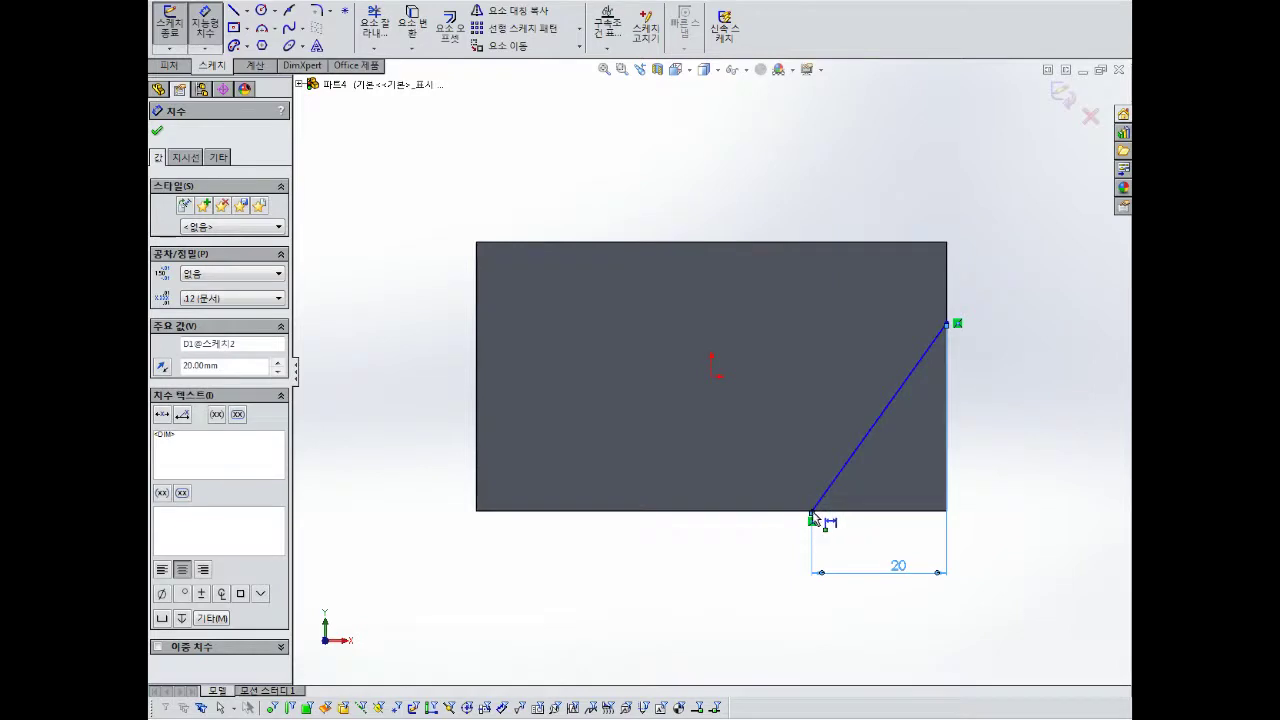
Add a vertical dimension between the diagonal line's two ends and set it to 30 mm.
click(812, 514)
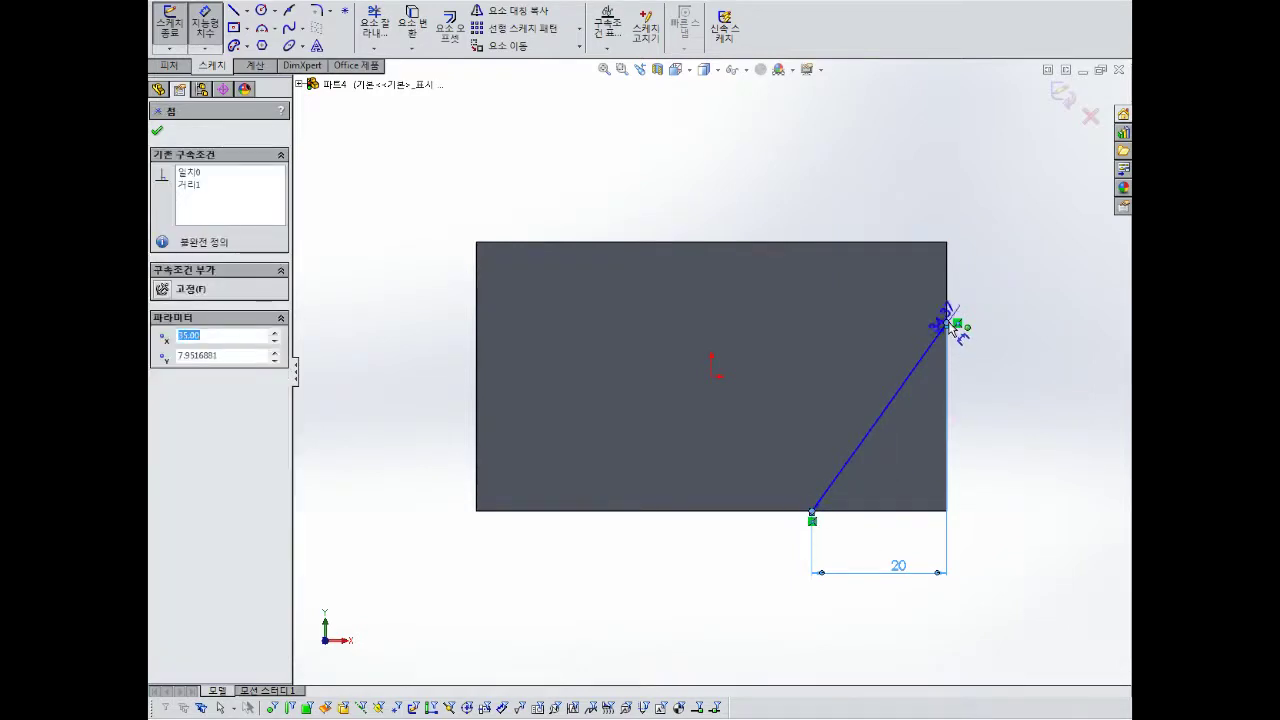
click(949, 324)
click(1017, 393)
text(30)
key(Return)
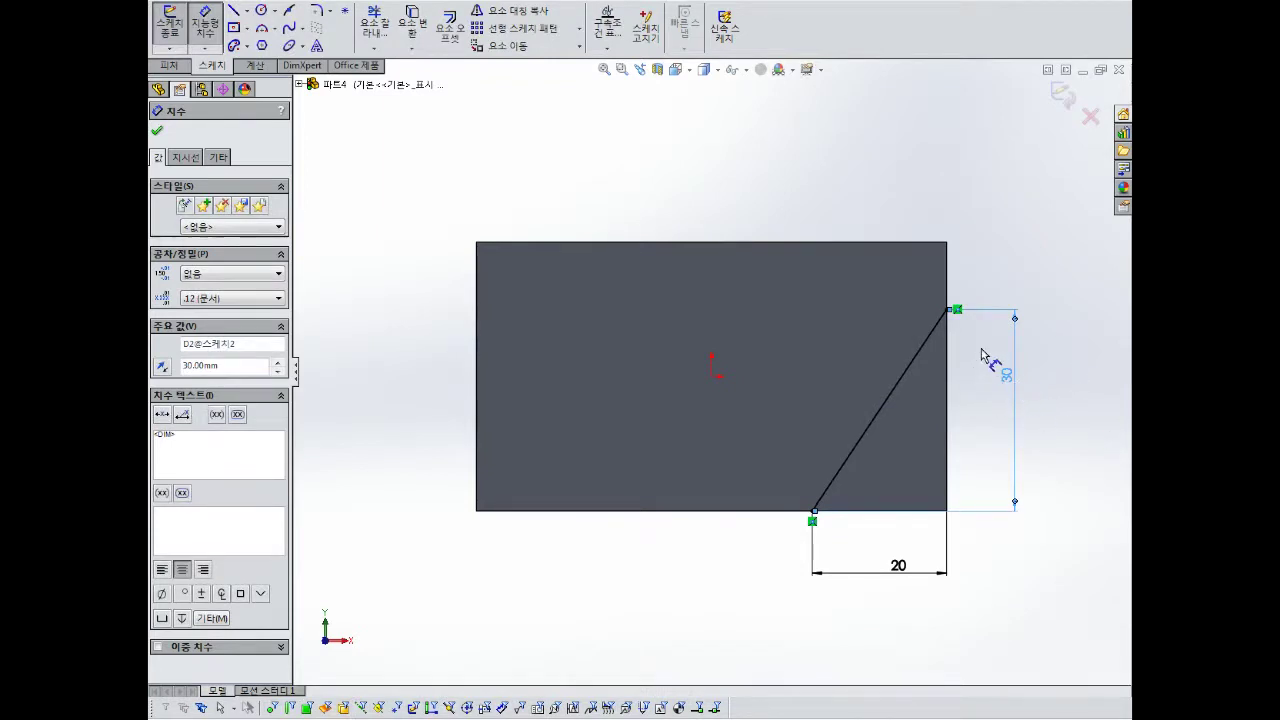
click(204, 22)
Sketch a line about 40 mm long from the left edge's midpoint to the lower edge's midpoint of the top face.
click(234, 12)
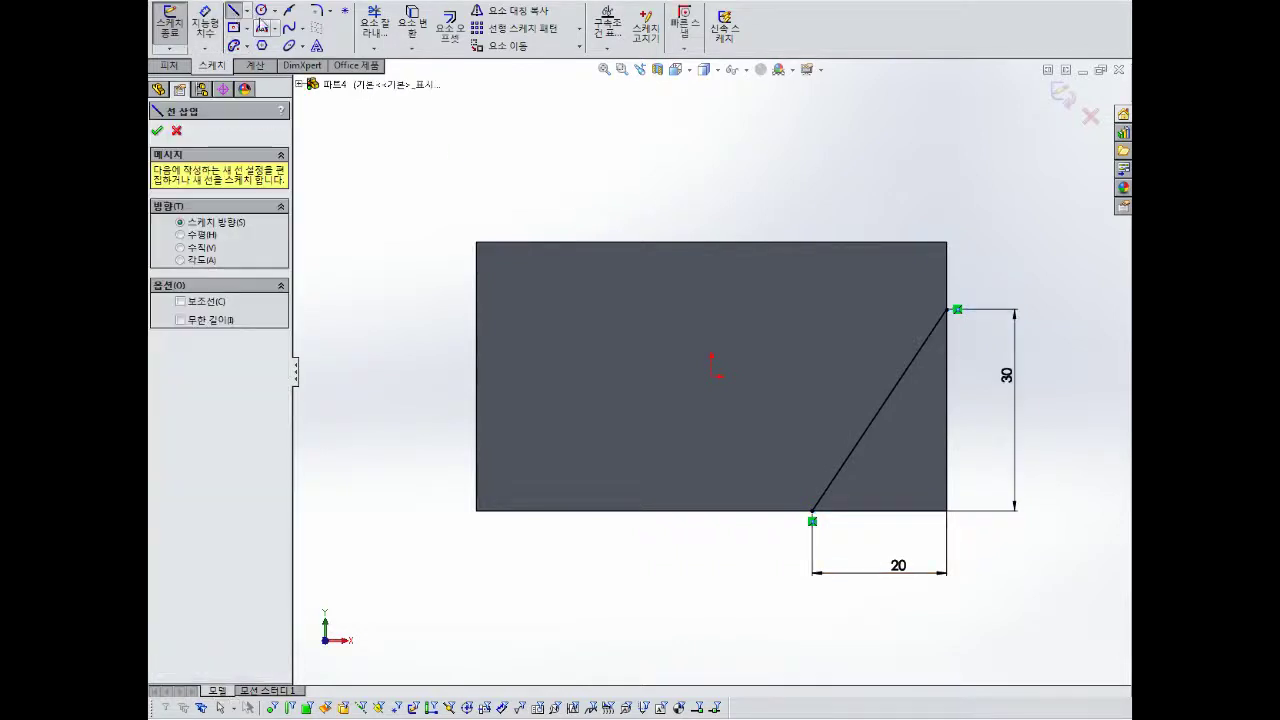
click(476, 376)
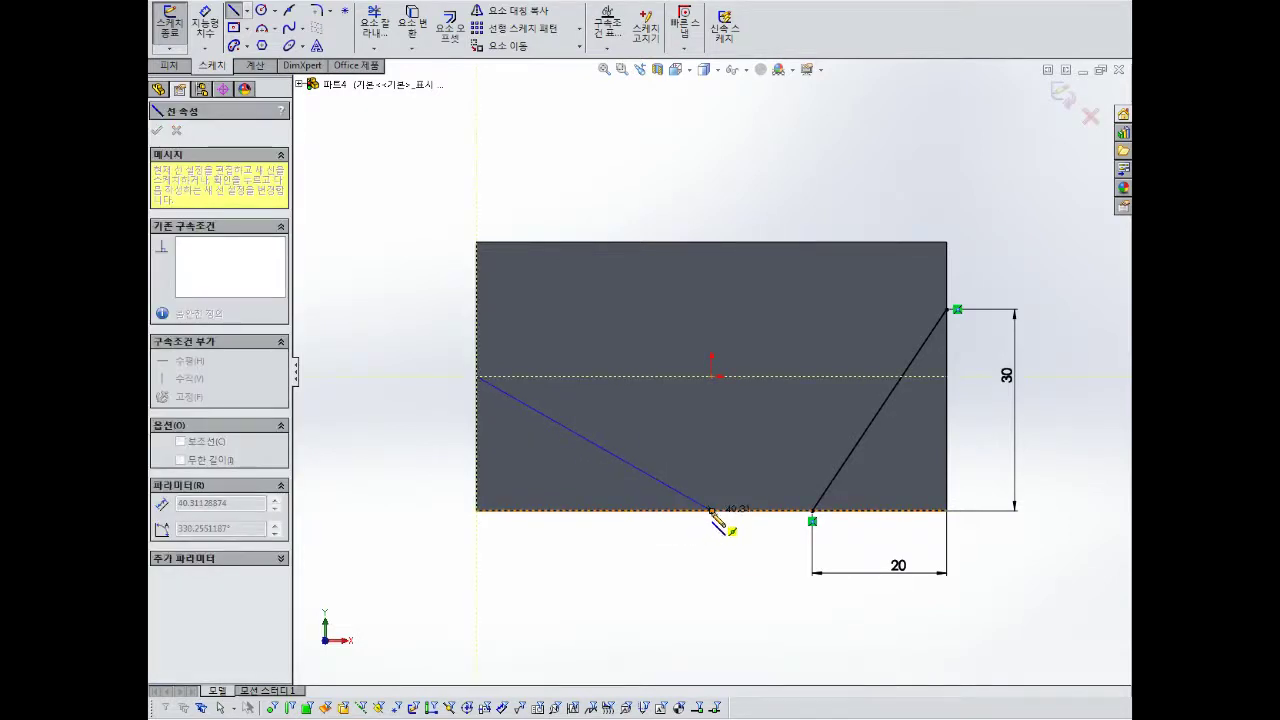
click(711, 511)
key(Escape)
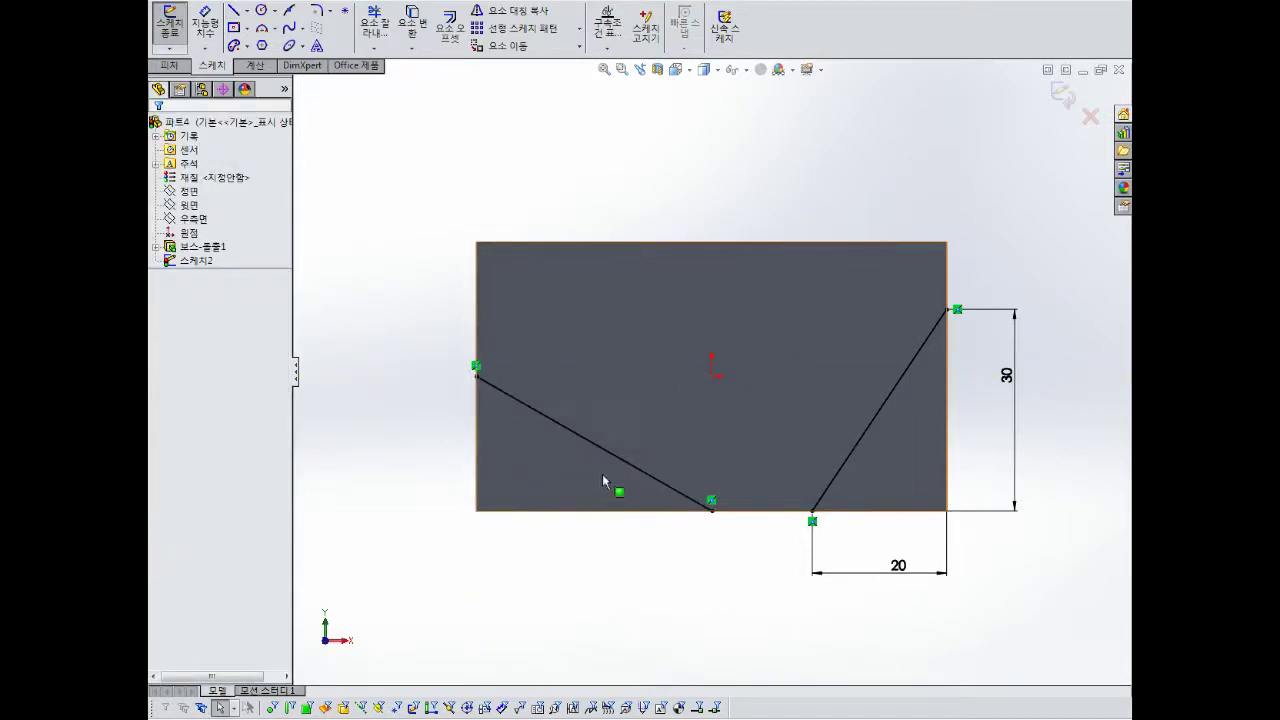
Delete the line joining the midpoints of the left and lower edges.
click(566, 428)
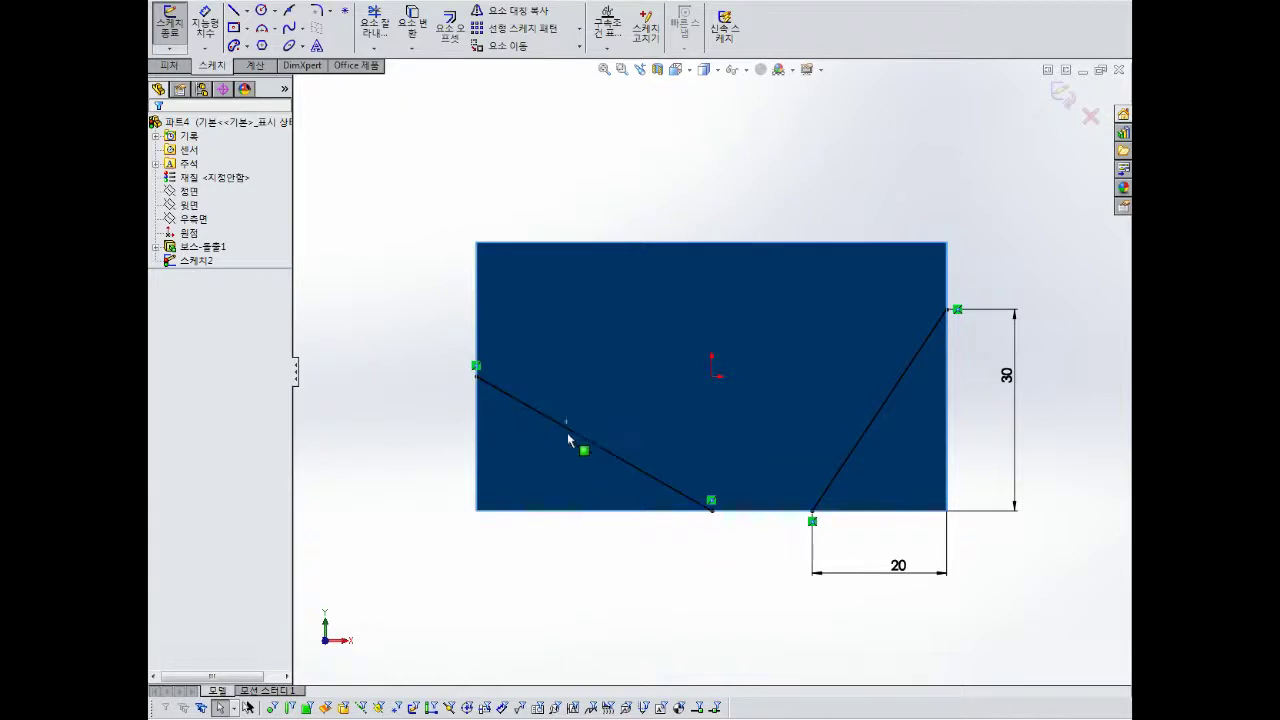
key(Escape)
click(515, 400)
key(Delete)
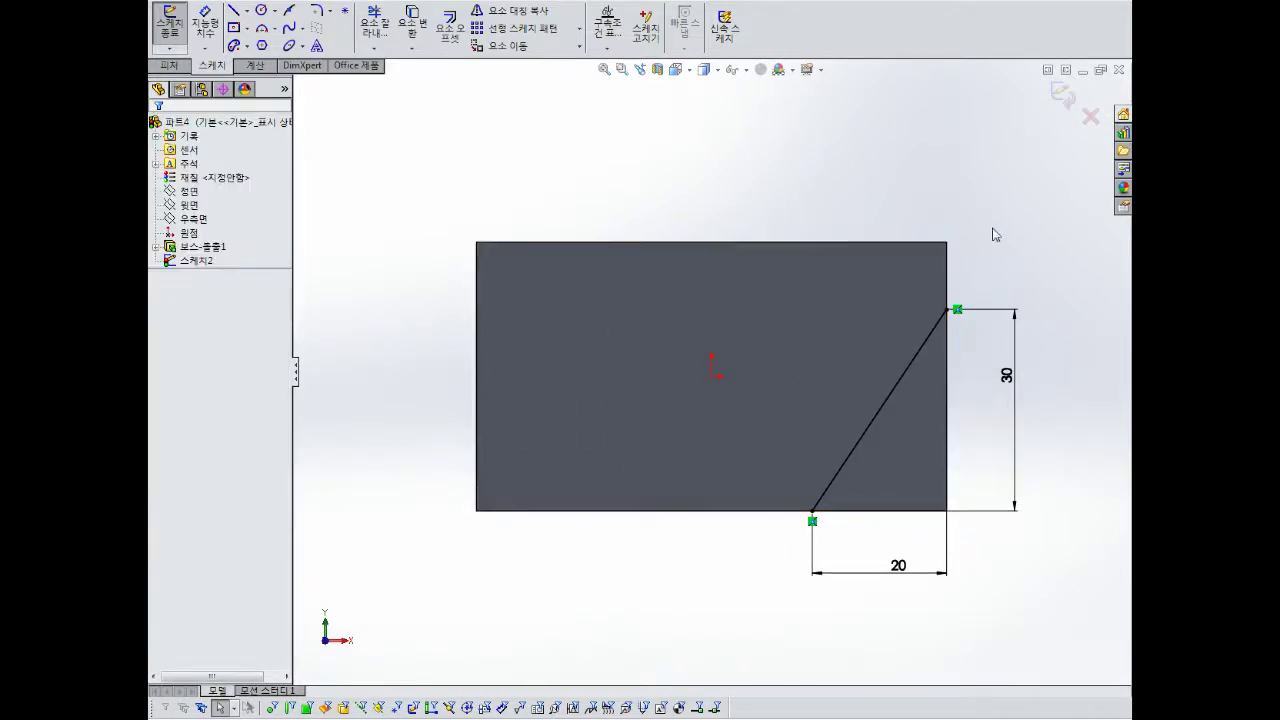
Convert the dimensioned diagonal line on the top face to construction geometry and close the sketch.
click(897, 397)
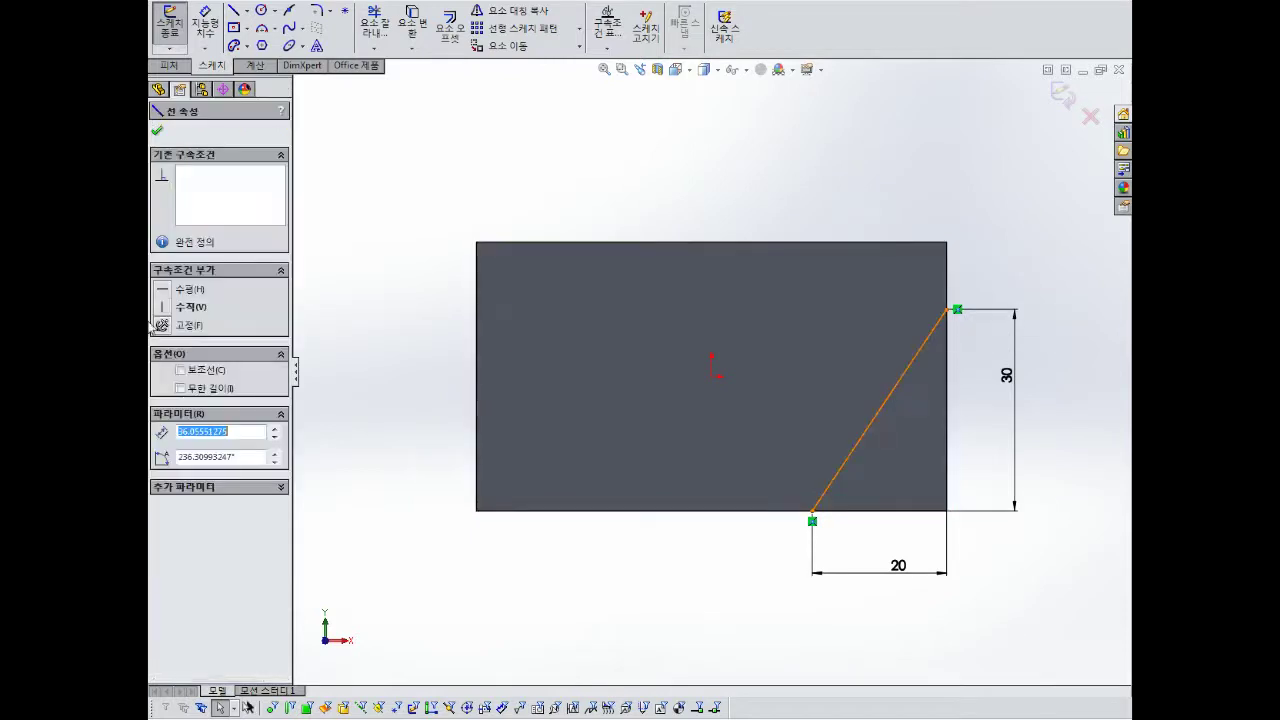
click(197, 372)
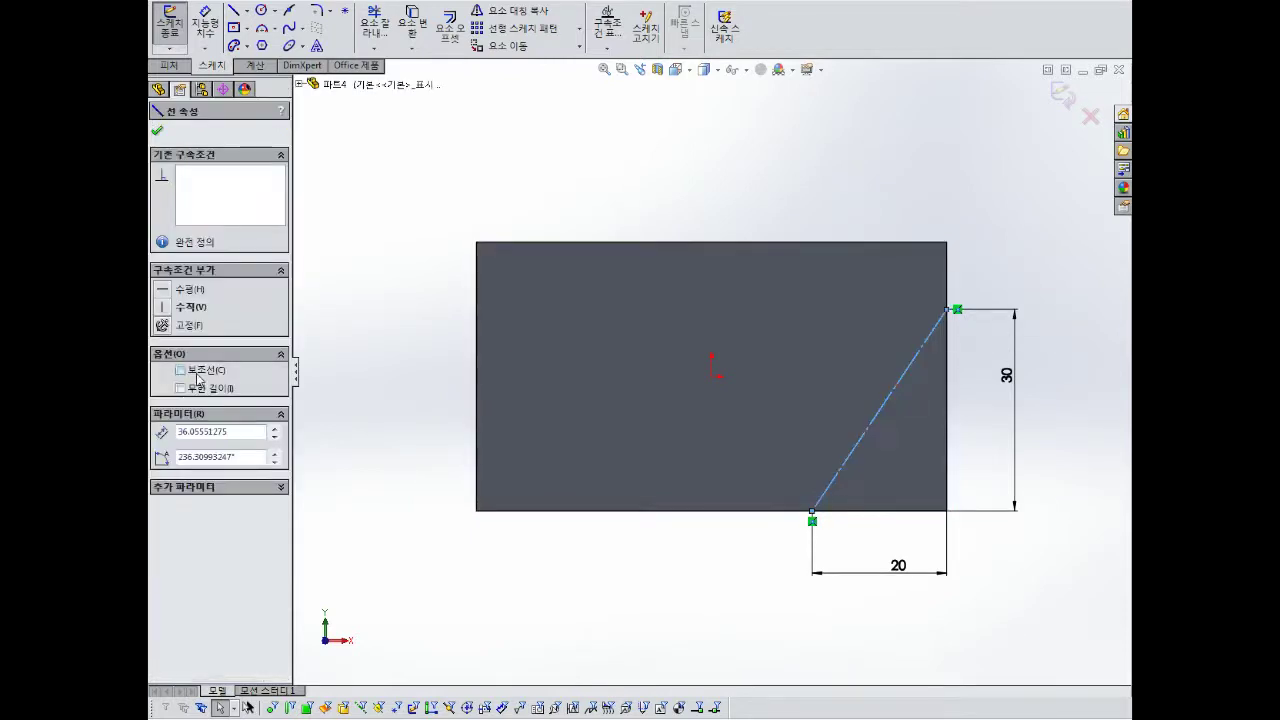
click(157, 132)
mouse_move(754, 166)
middle_down()
mouse_move(820, 269)
mouse_move(852, 287)
mouse_move(791, 214)
mouse_move(810, 308)
middle_up()
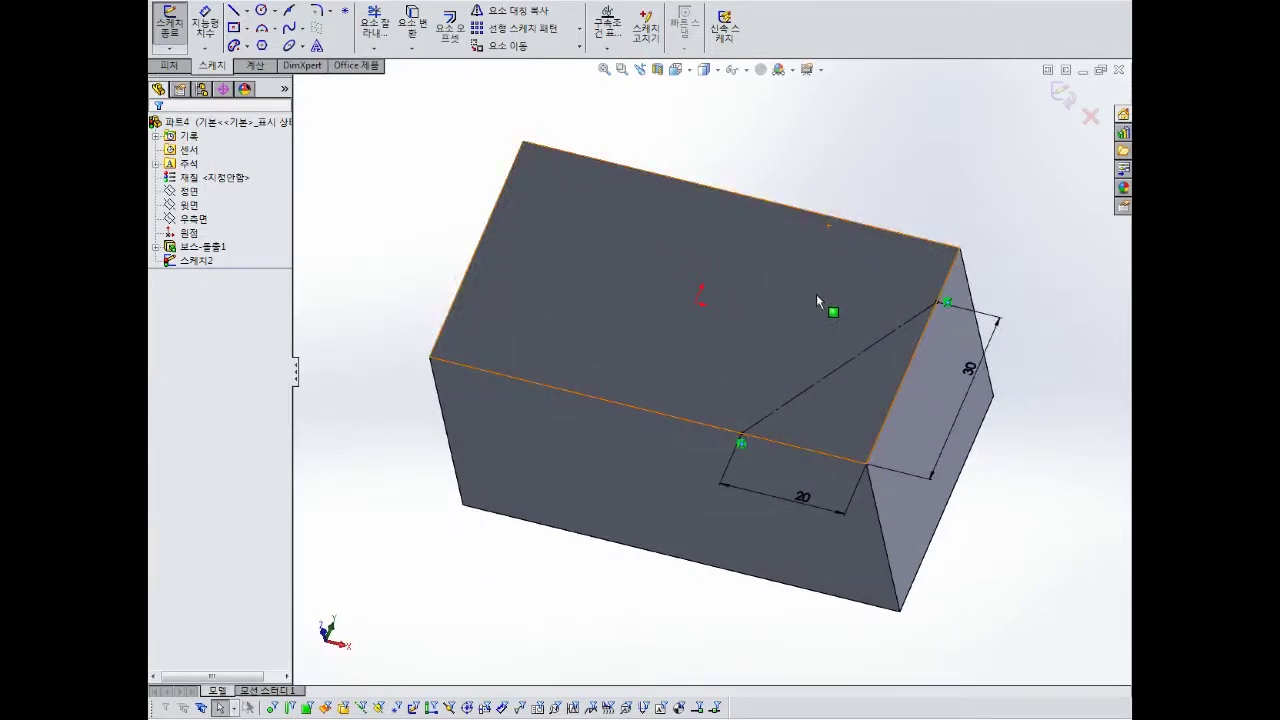
middle_drag(913, 179, 931, 178)
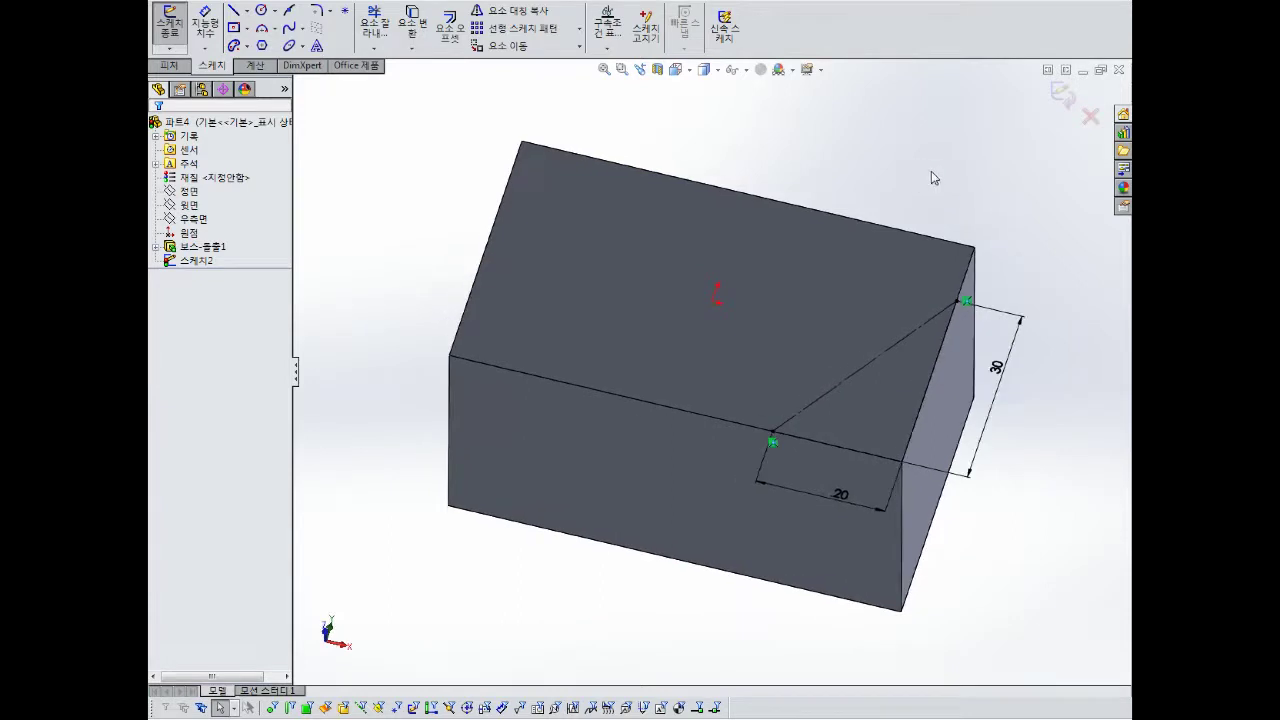
click(1066, 101)
Start a new sketch on the block's long front face, the one touched by the top-face construction line.
click(873, 160)
mouse_move(873, 160)
middle_down()
mouse_move(814, 180)
mouse_move(778, 268)
mouse_move(743, 238)
middle_up()
scroll(747, 237, down, 2)
scroll(750, 294, up, 2)
scroll(750, 294, down, 1)
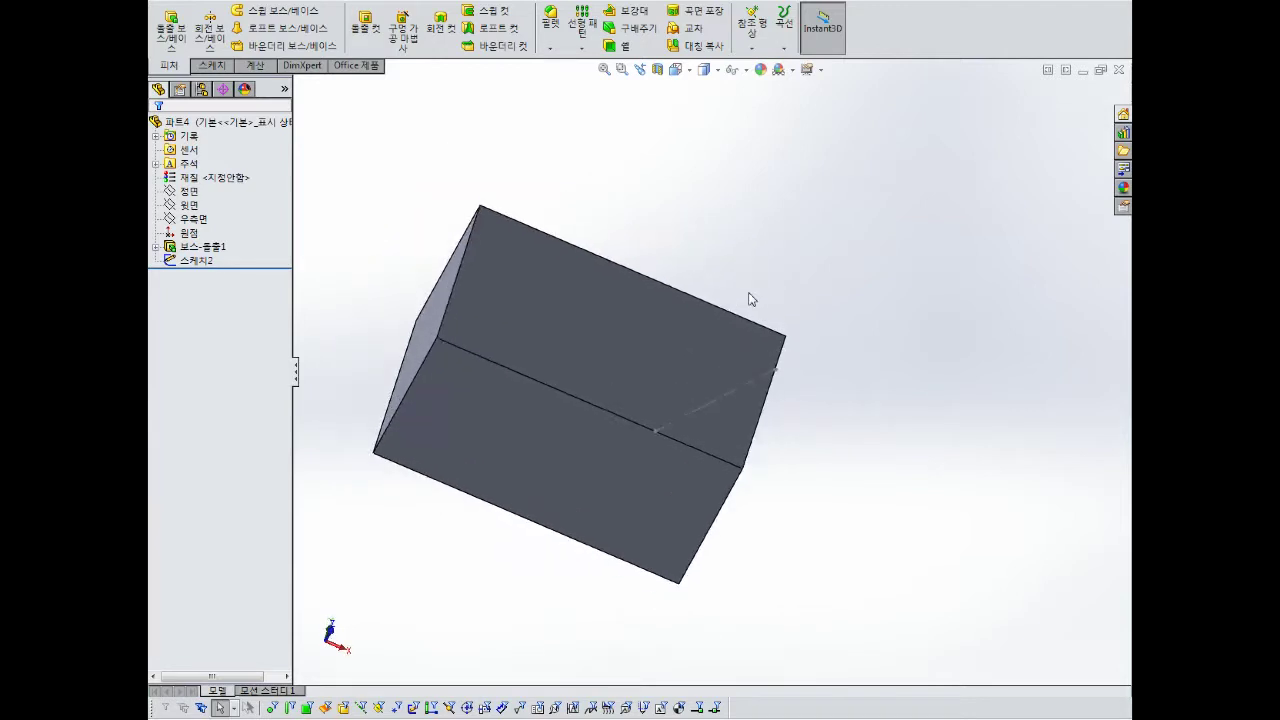
middle_drag(751, 298, 697, 294)
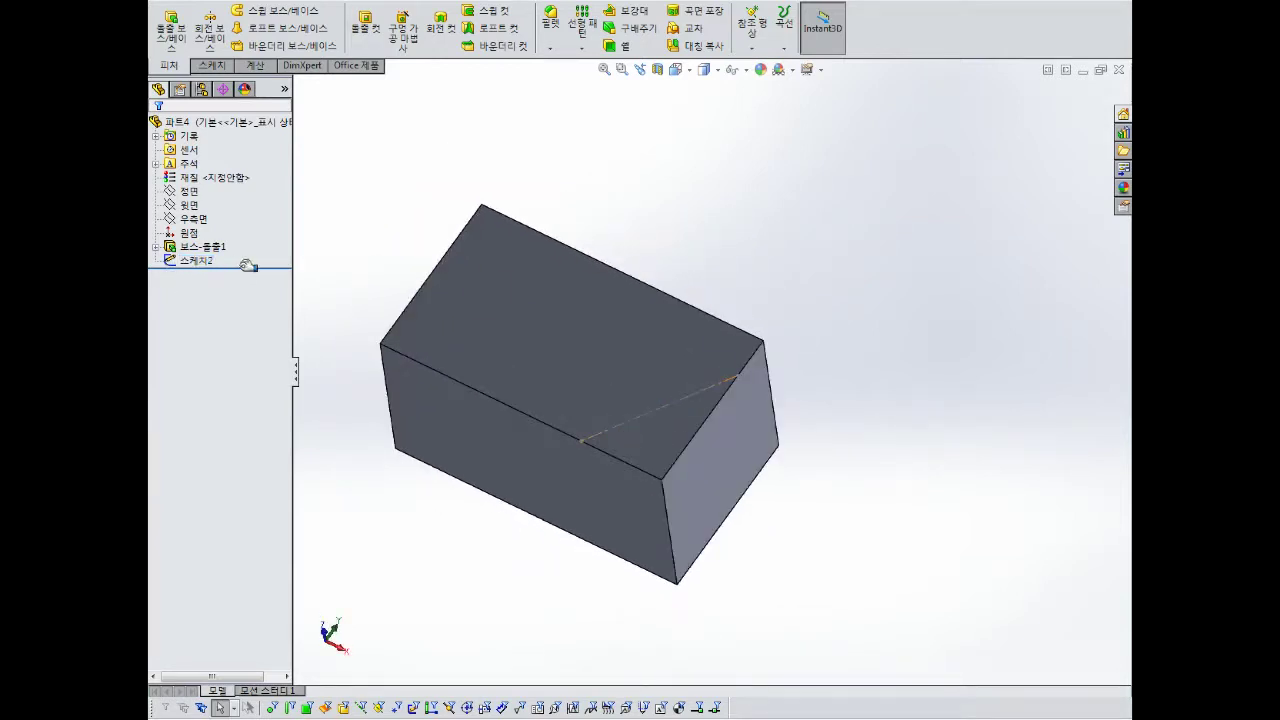
scroll(730, 329, up, 2)
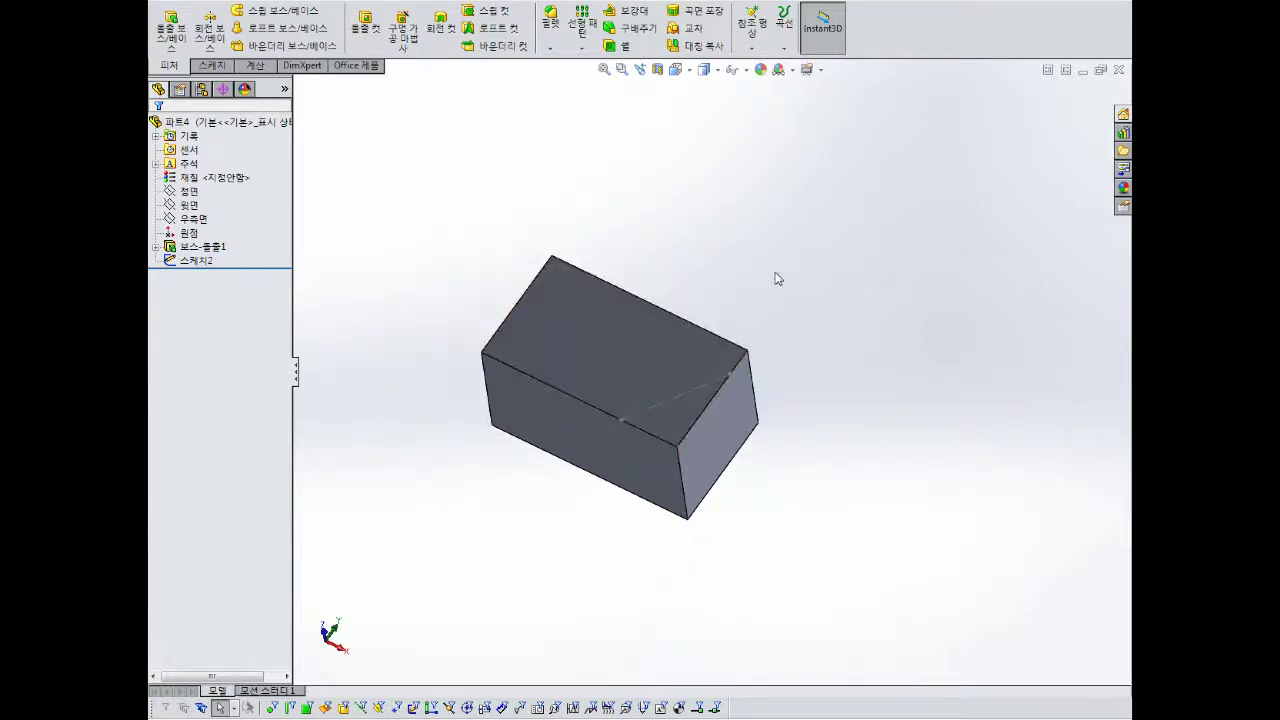
middle_drag(709, 291, 722, 257)
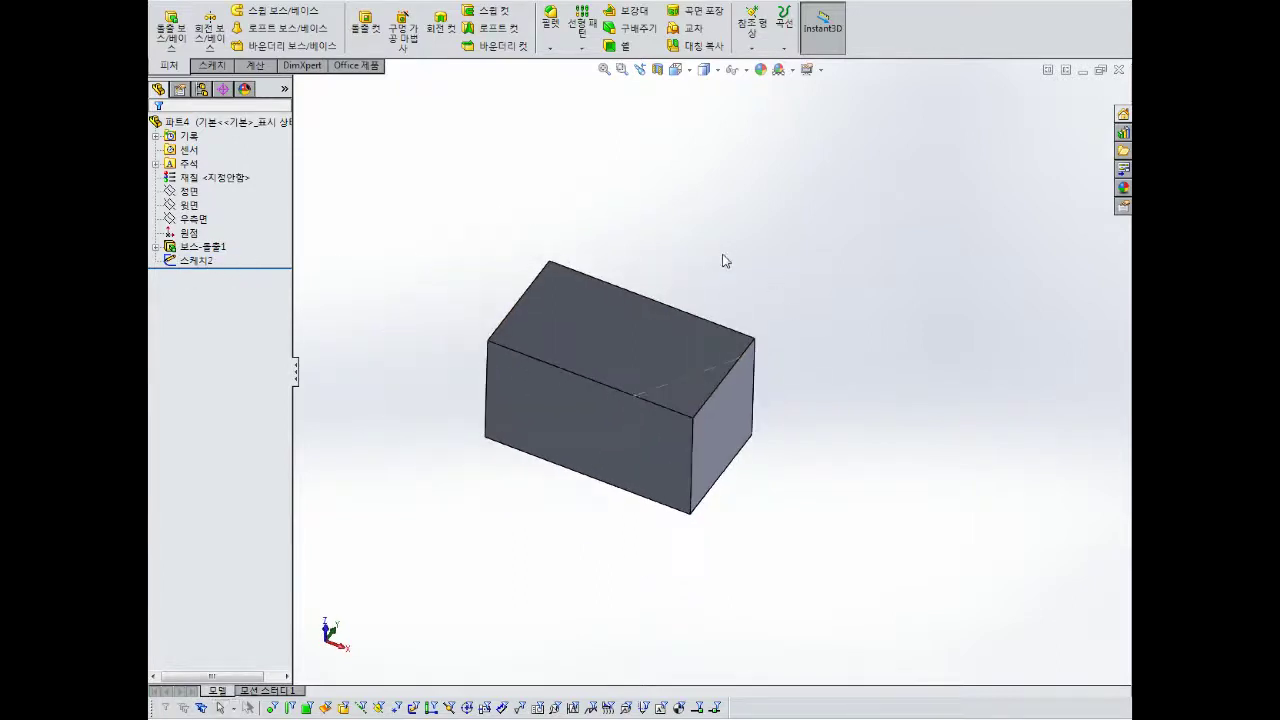
click(637, 440)
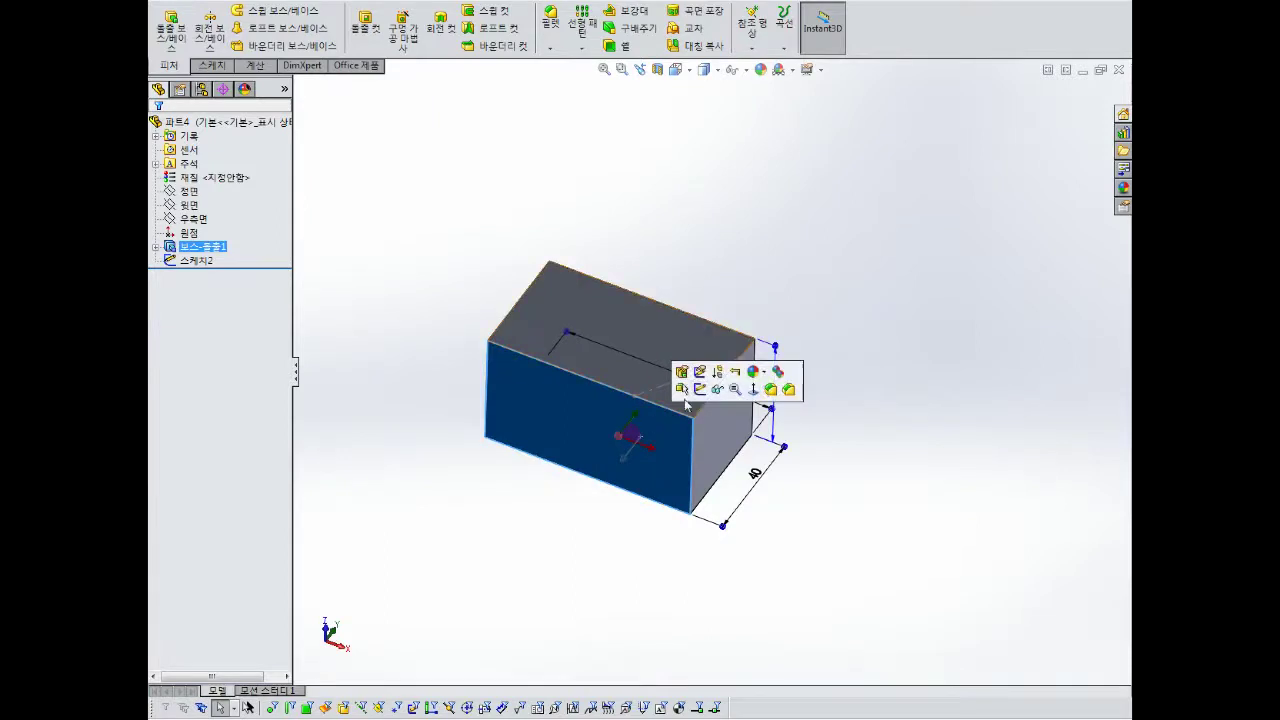
click(700, 390)
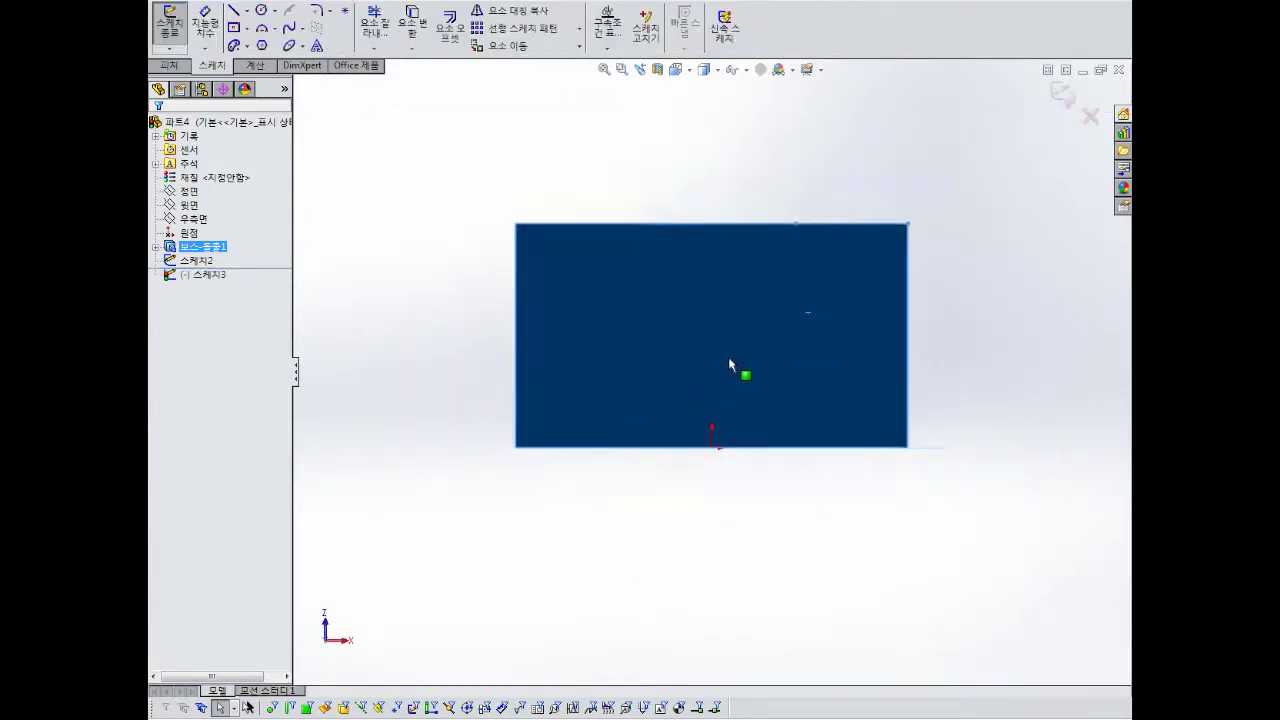
click(808, 142)
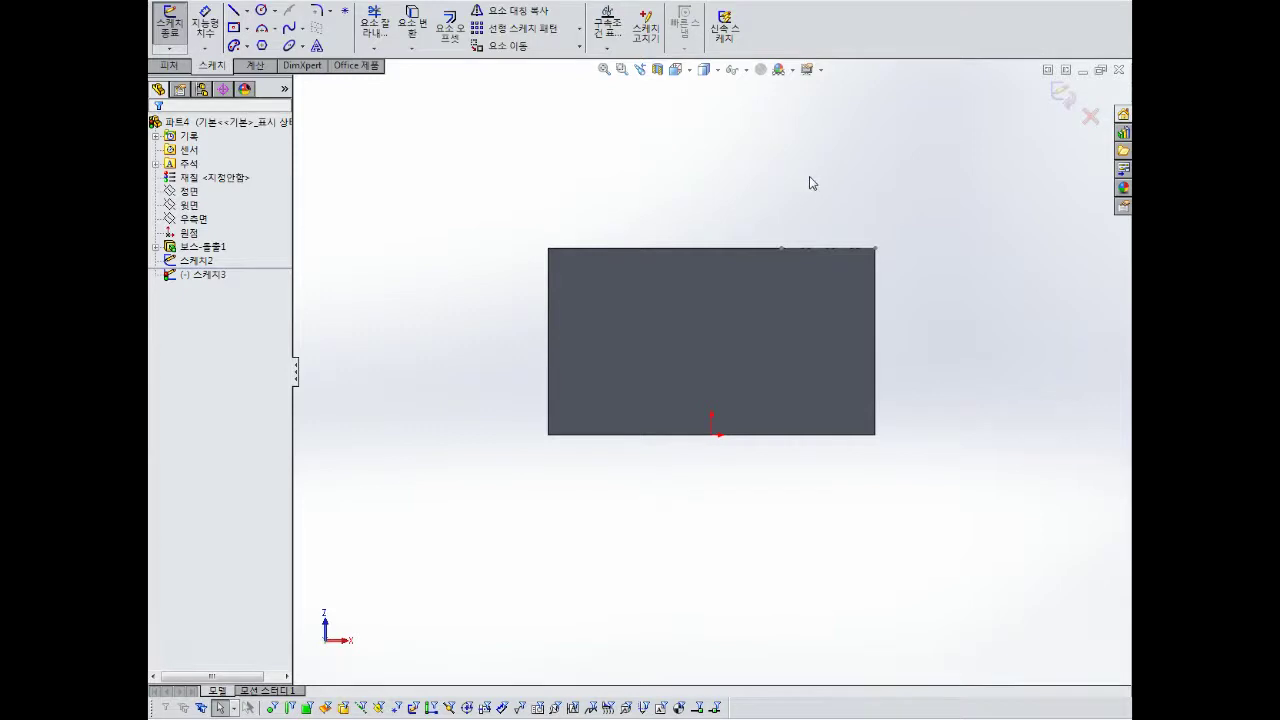
Sketch a diagonal line across the front face's upper right corner, spanning about 23 mm horizontally and 17 mm vertically between the two edges.
scroll(852, 190, down, 3)
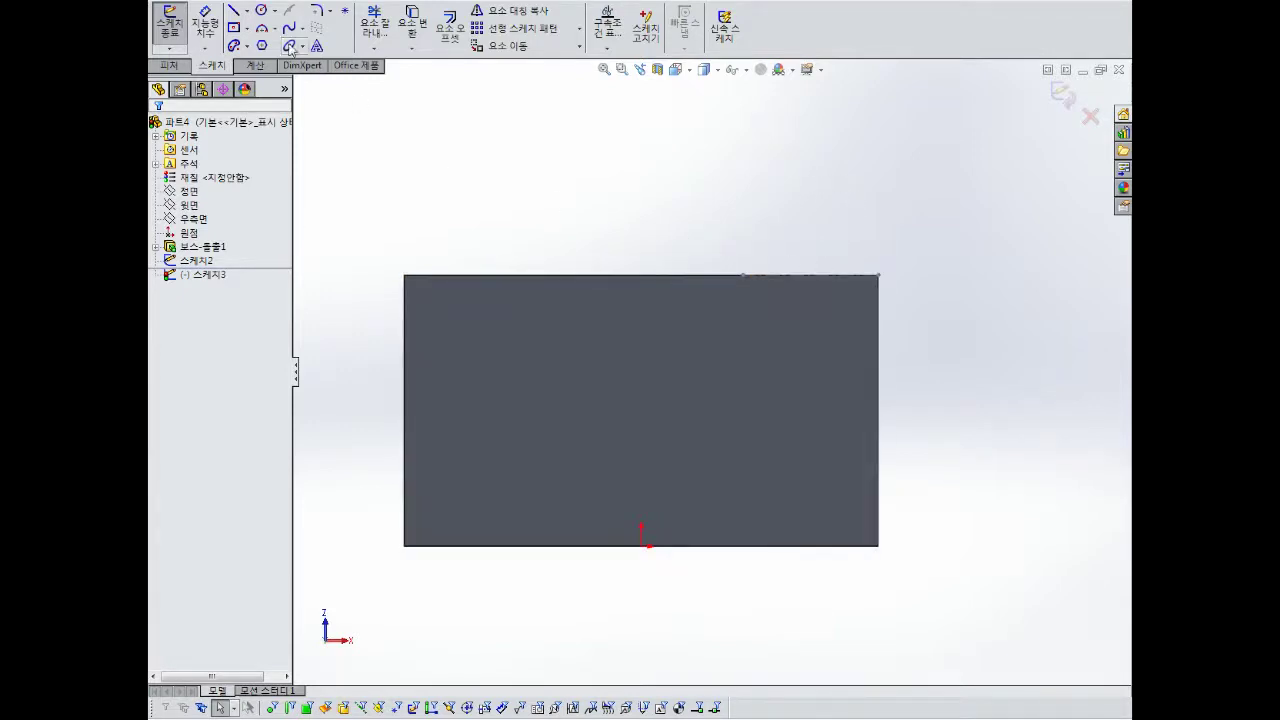
click(233, 10)
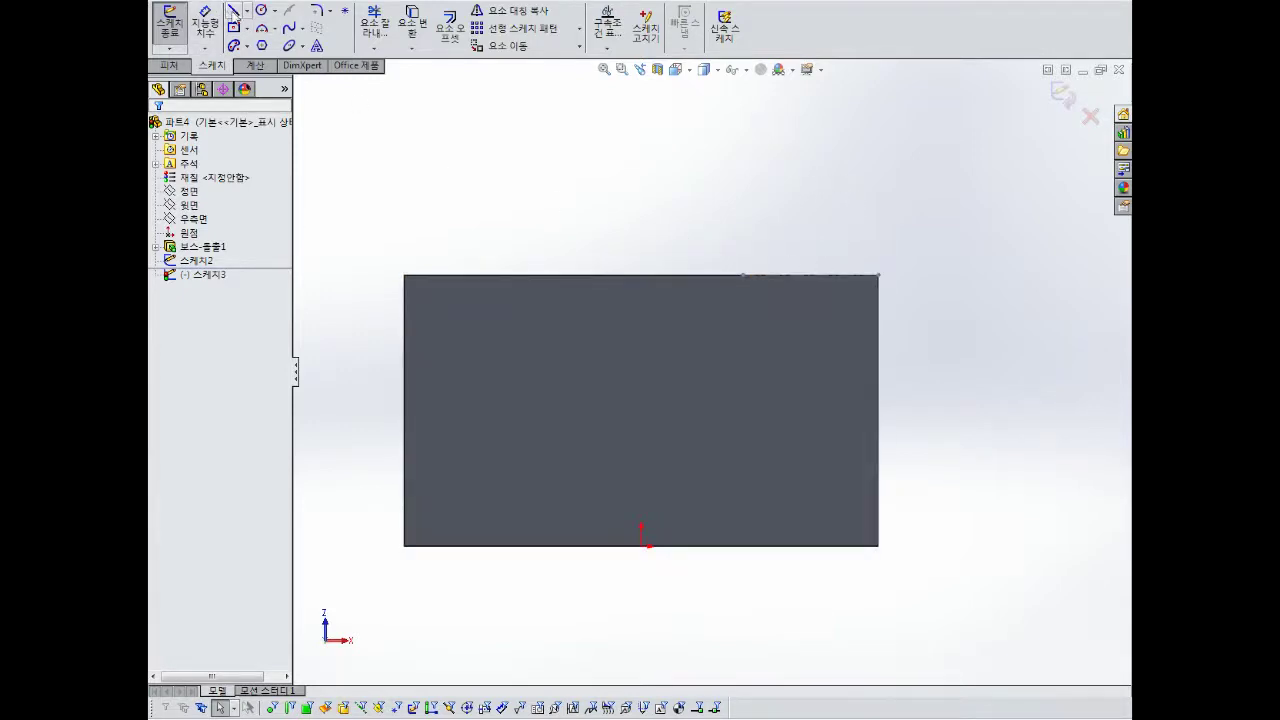
click(720, 275)
click(879, 389)
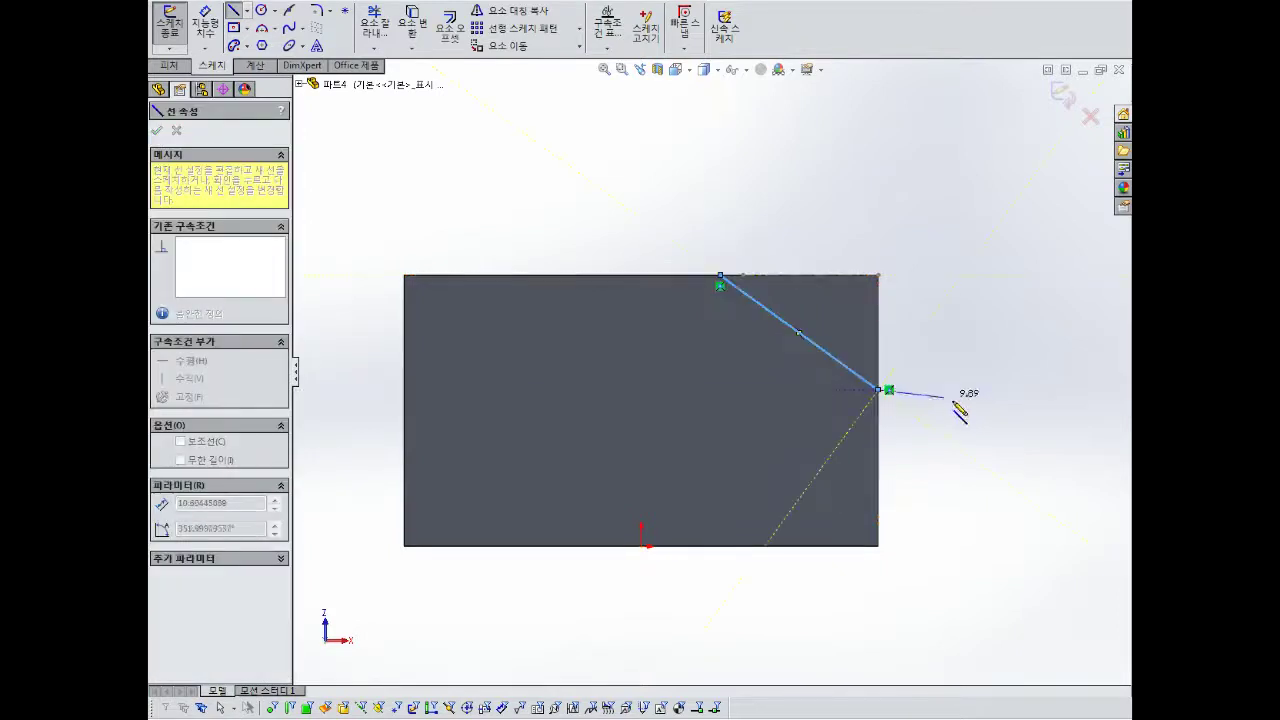
Dimension the horizontal distance from the line's upper end to the face's upper right corner as 20 mm.
right_drag(974, 302, 972, 263)
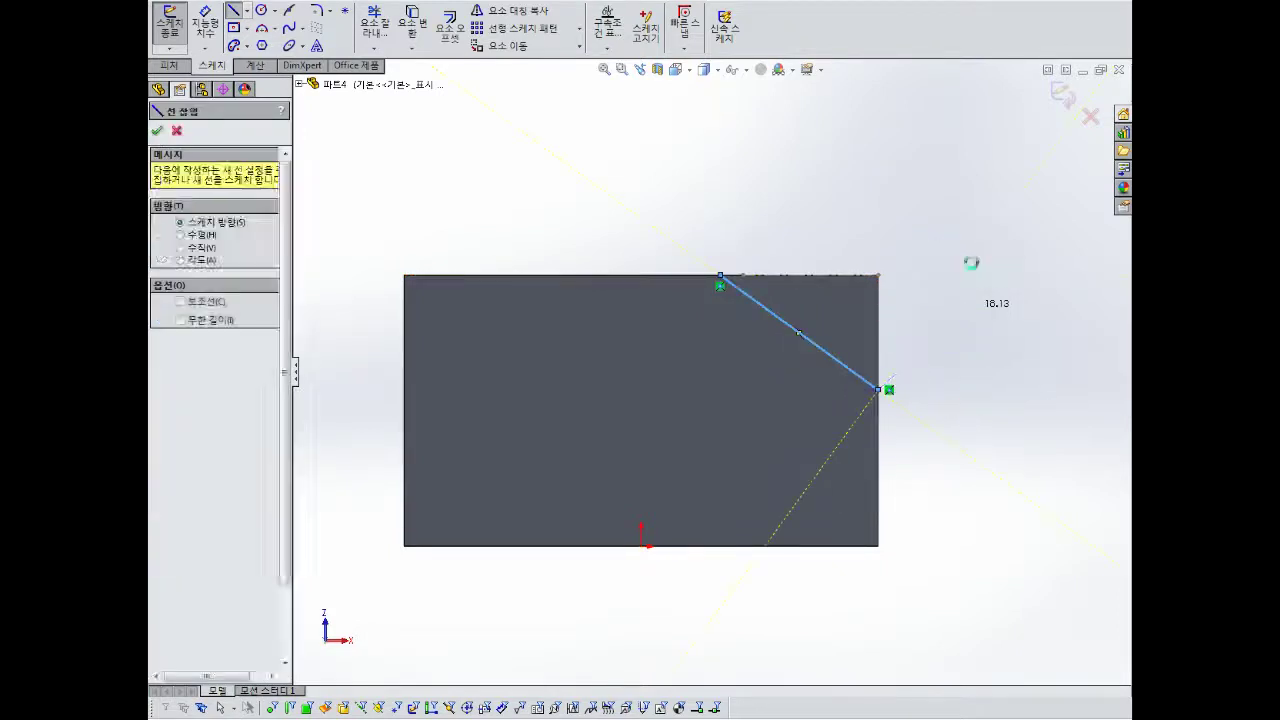
click(719, 276)
click(878, 276)
click(816, 198)
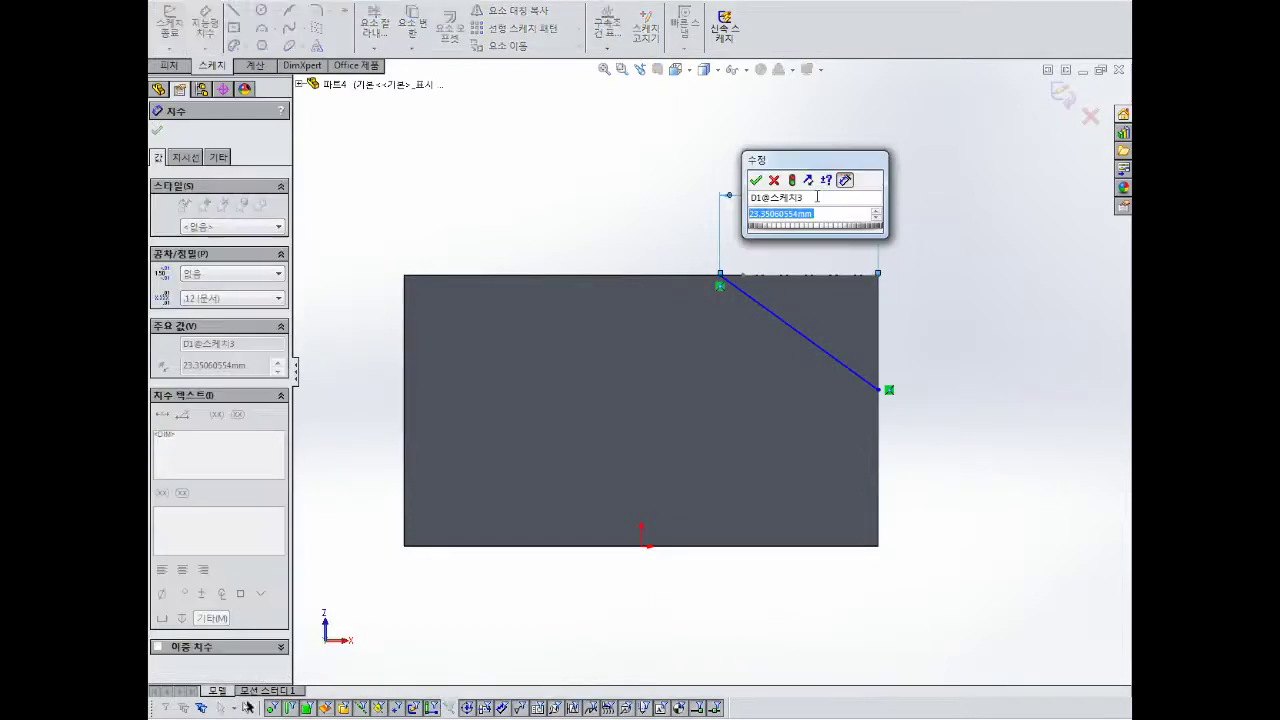
text(20)
key(Return)
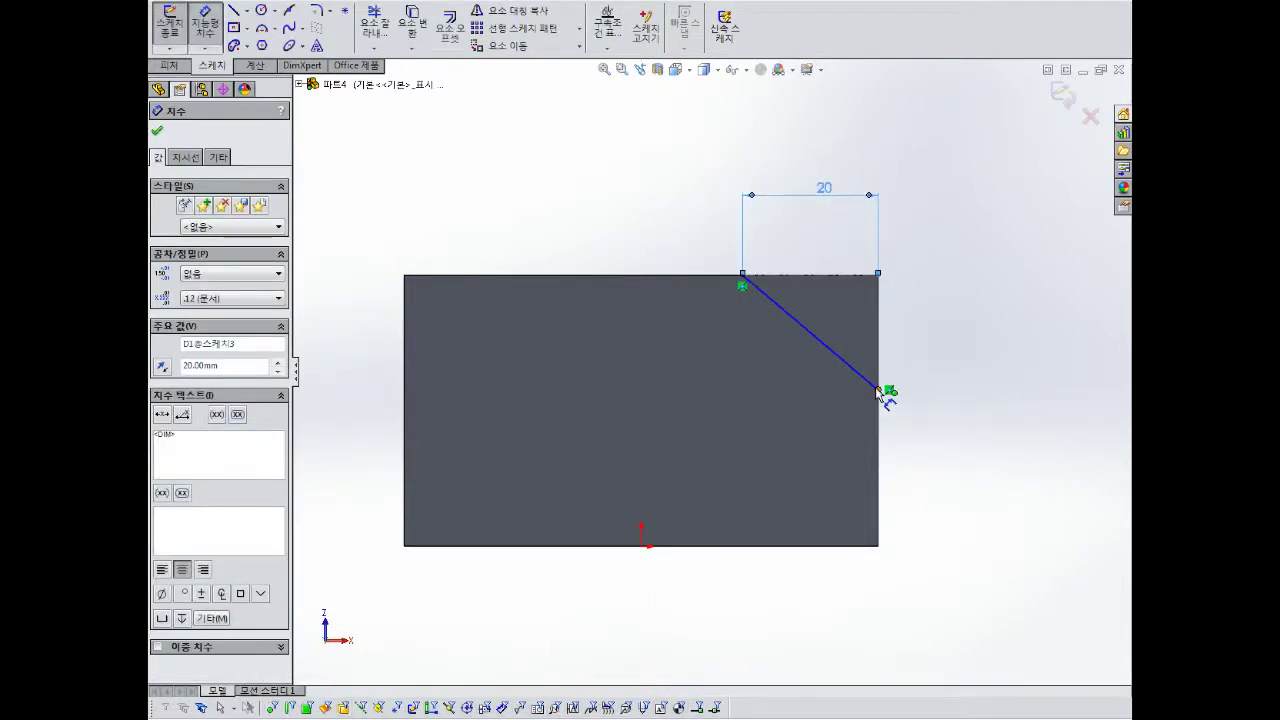
Dimension the vertical distance from the line's lower end to the face's upper right corner as 20 mm.
click(878, 389)
click(878, 275)
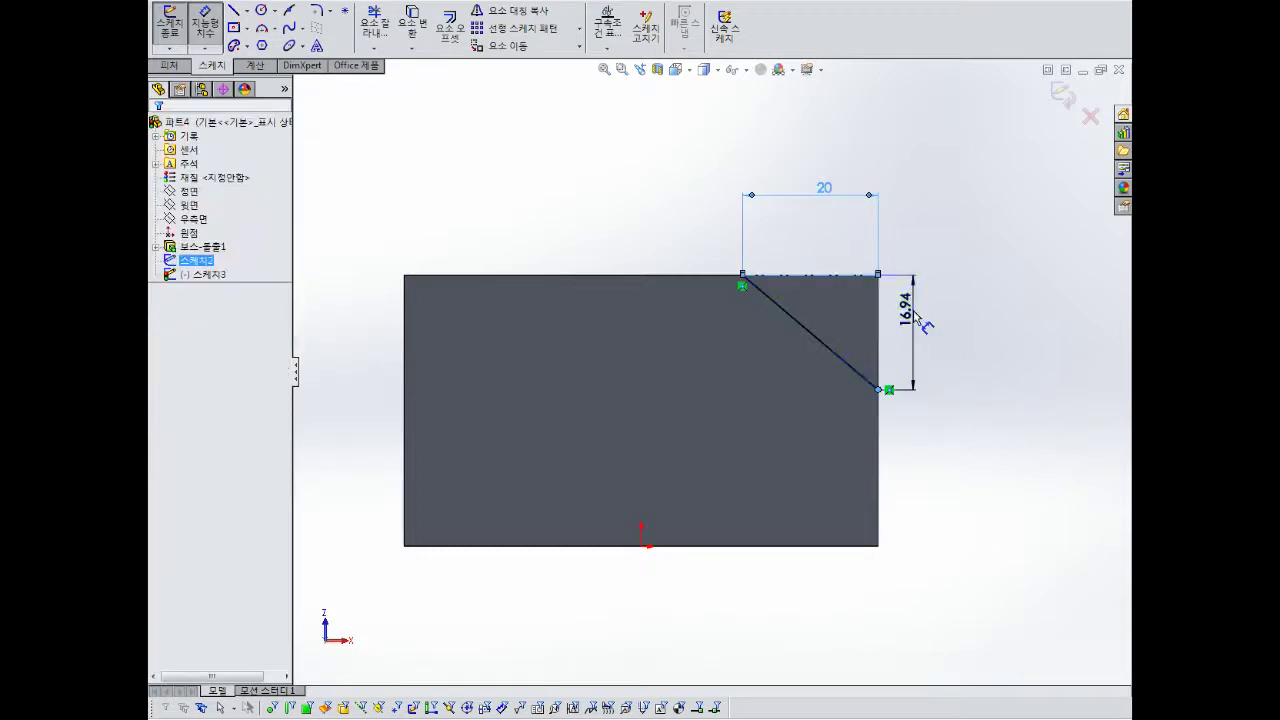
click(915, 318)
text(20)
key(Return)
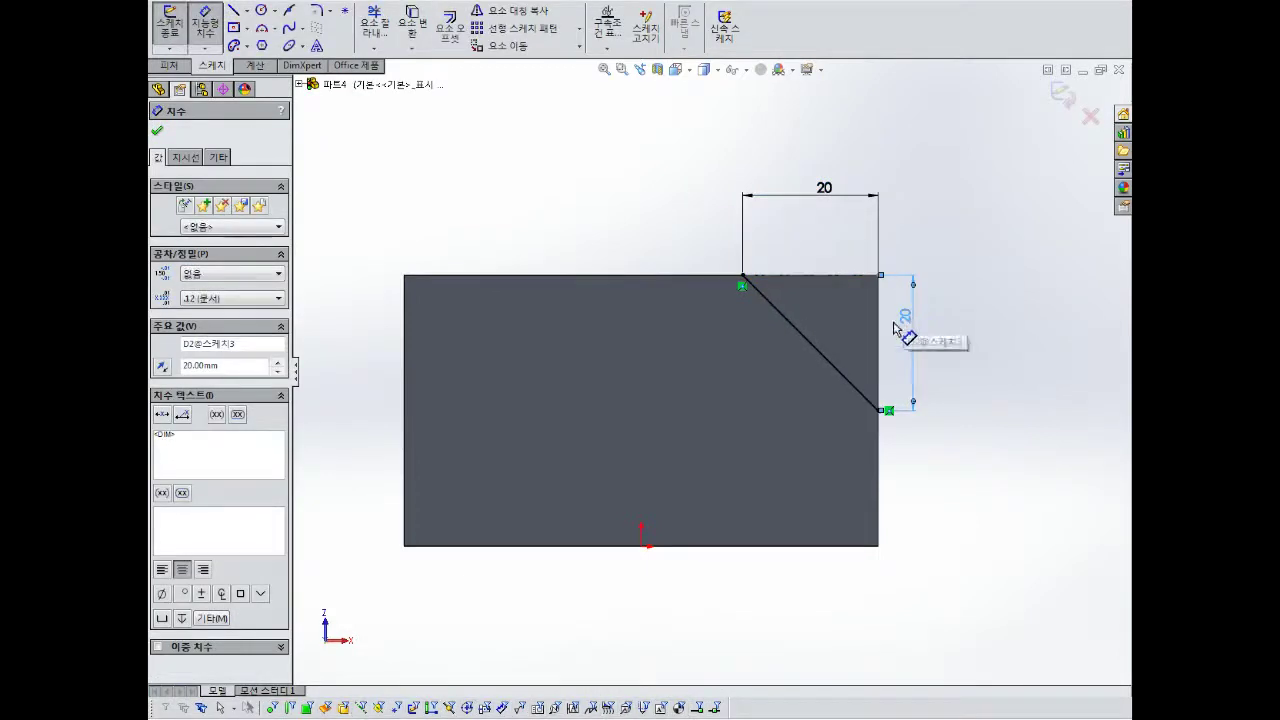
Reposition the horizontal and vertical 20 mm dimensions closer to the front face's upper right corner.
scroll(895, 328, down, 2)
middle_drag(813, 306, 842, 370)
key(Escape)
drag(755, 190, 756, 238)
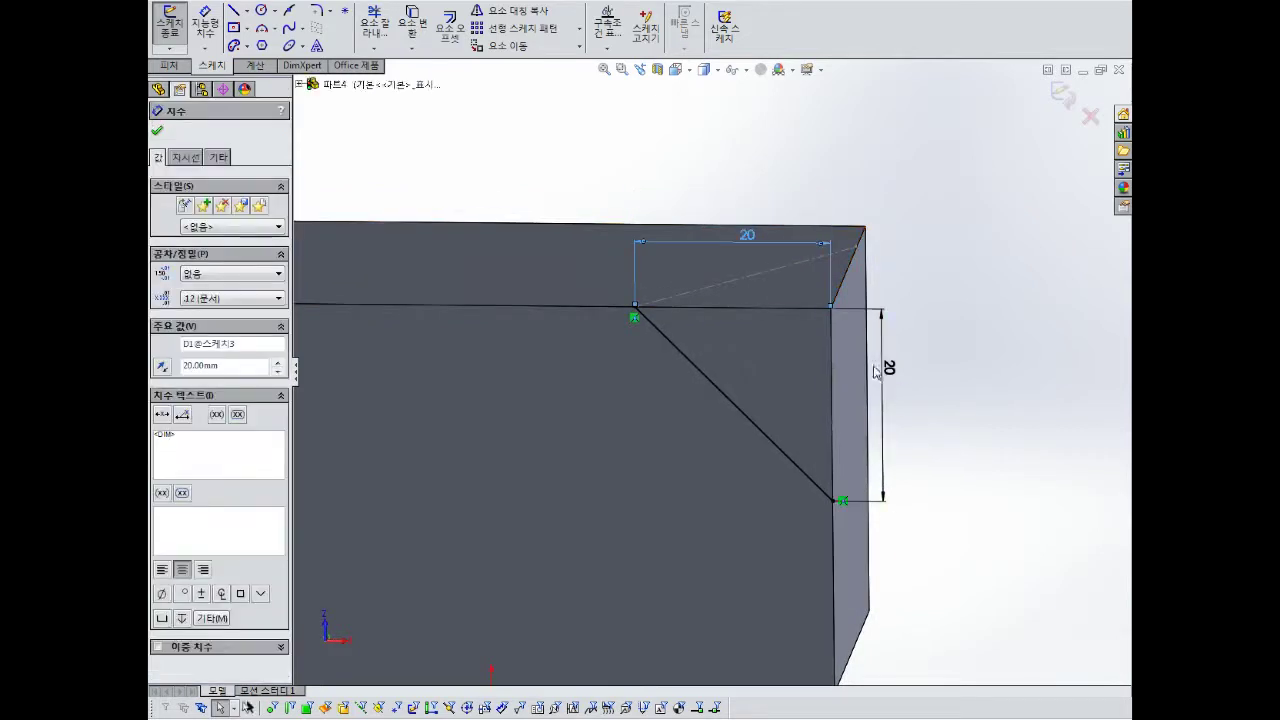
click(876, 371)
drag(888, 376, 885, 422)
click(993, 393)
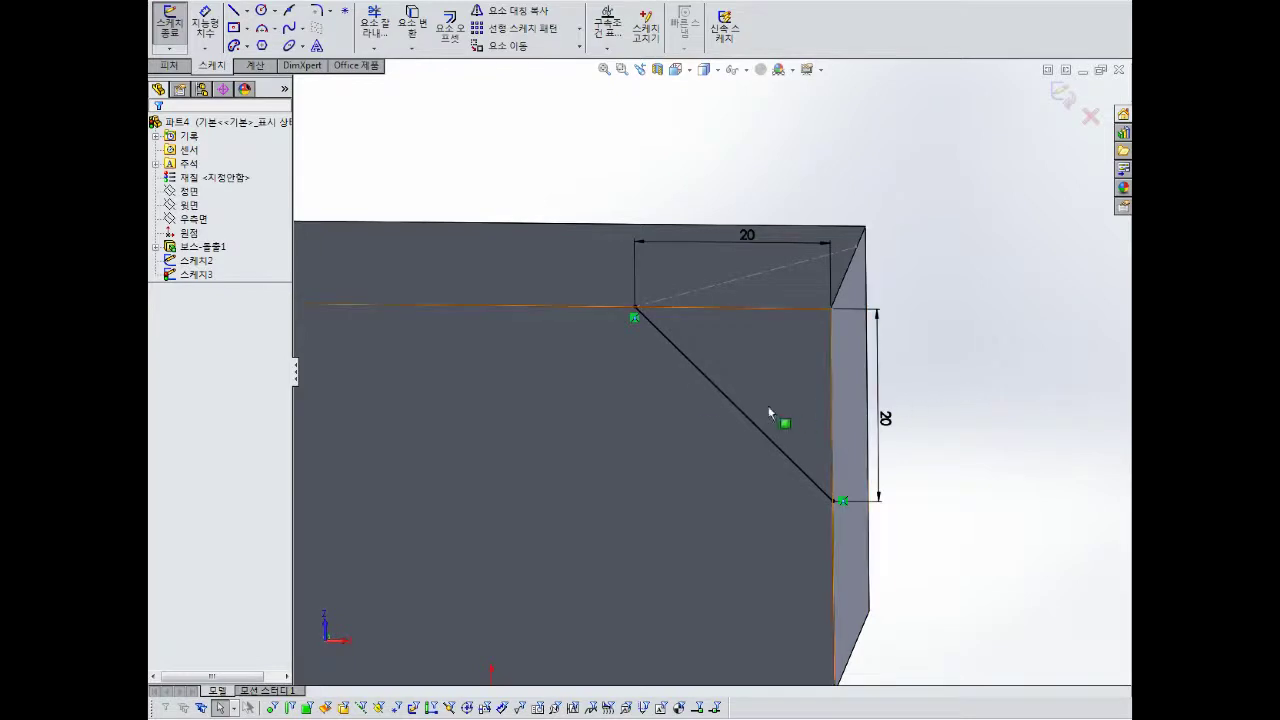
Convert the diagonal line on the front face to construction geometry.
click(691, 367)
click(751, 314)
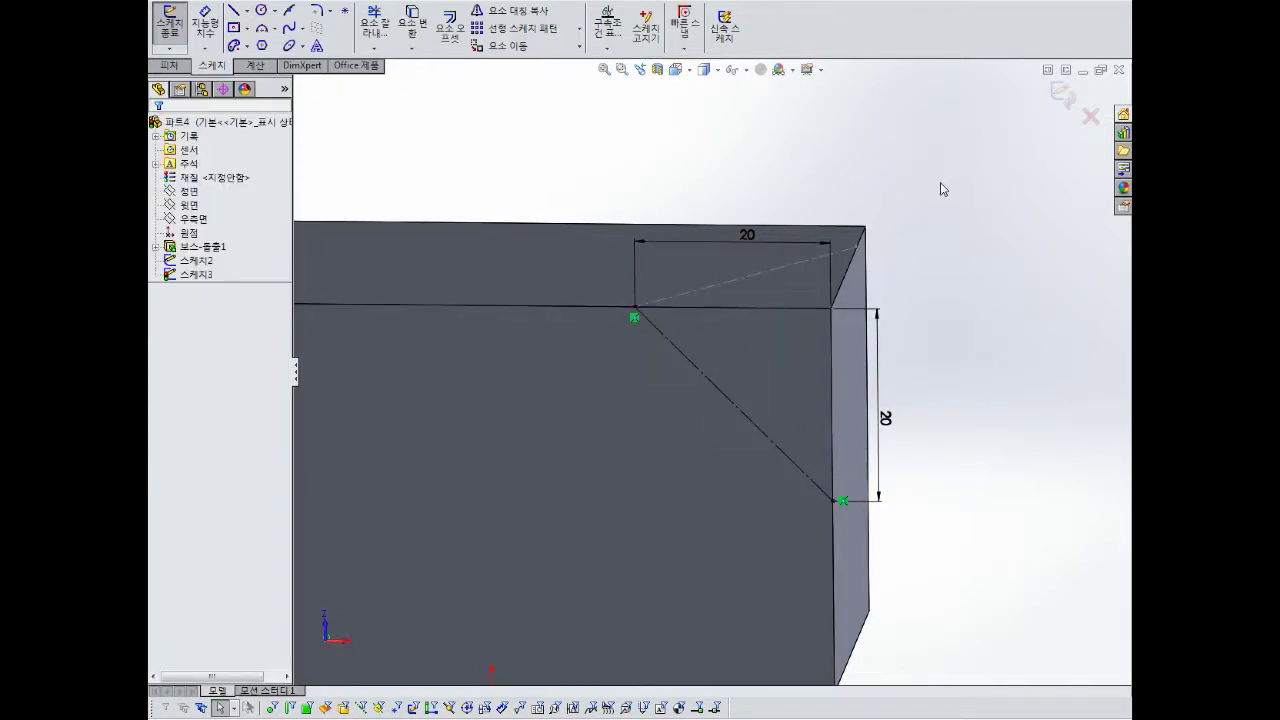
middle_drag(962, 235, 964, 320)
scroll(993, 327, up, 2)
scroll(776, 470, down, 2)
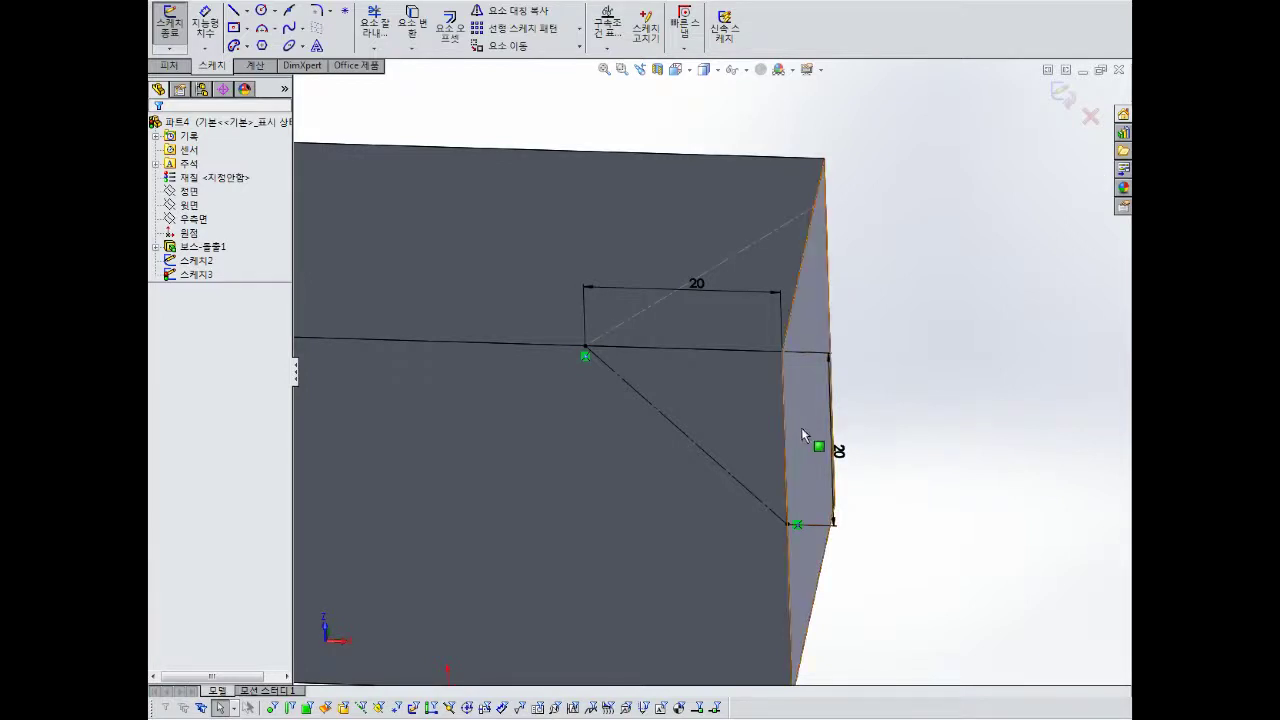
Finish the front-face sketch containing the dimensioned diagonal construction line.
middle_drag(801, 427, 893, 447)
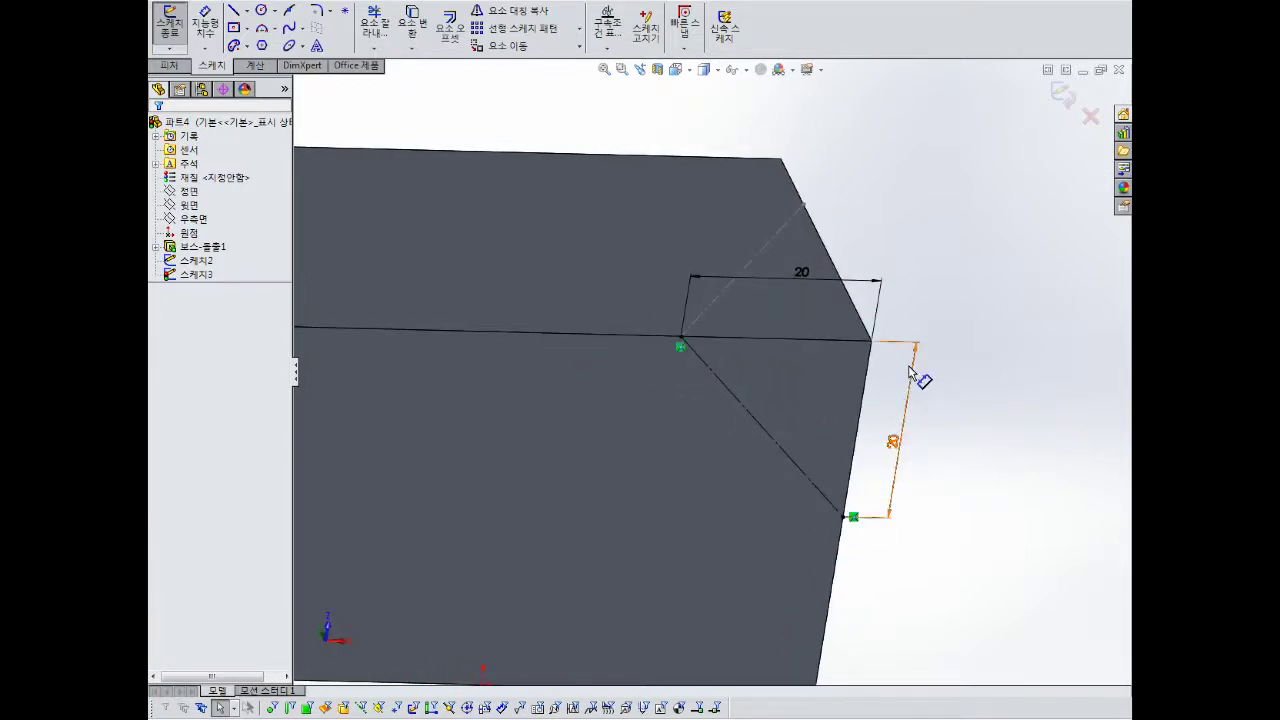
middle_drag(1023, 297, 957, 345)
scroll(840, 391, up, 2)
middle_drag(840, 391, 850, 420)
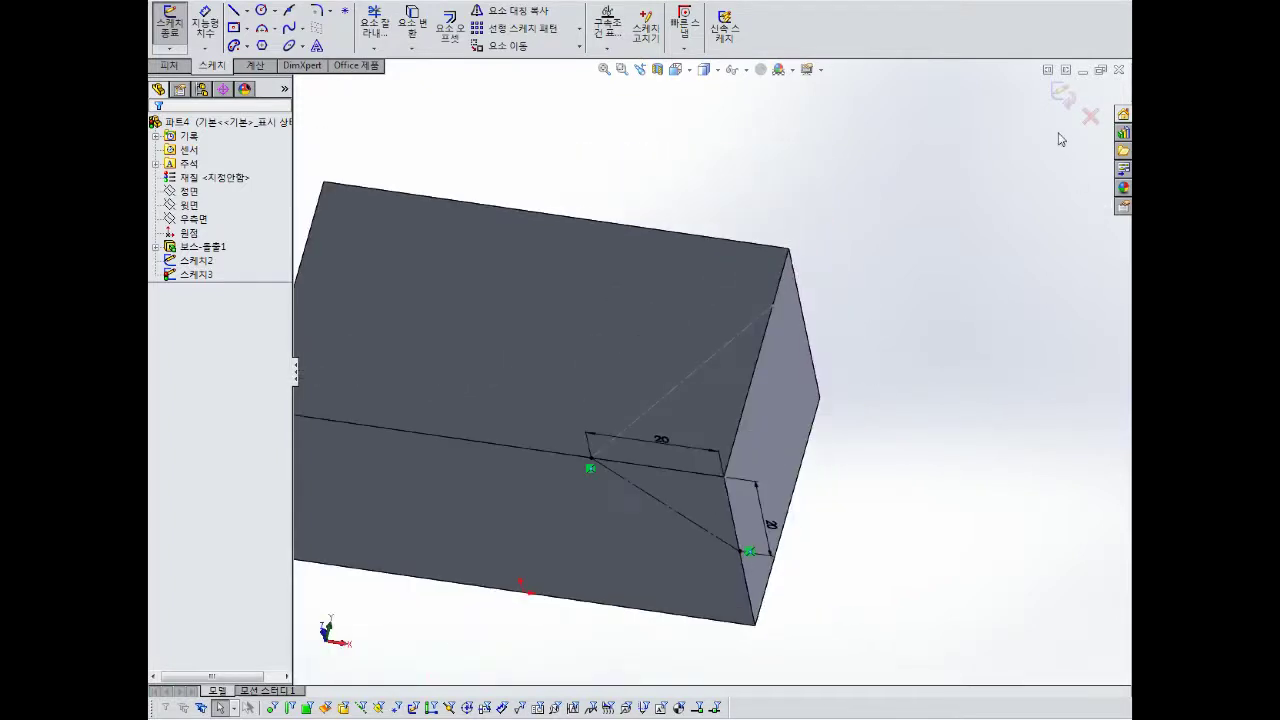
click(1063, 97)
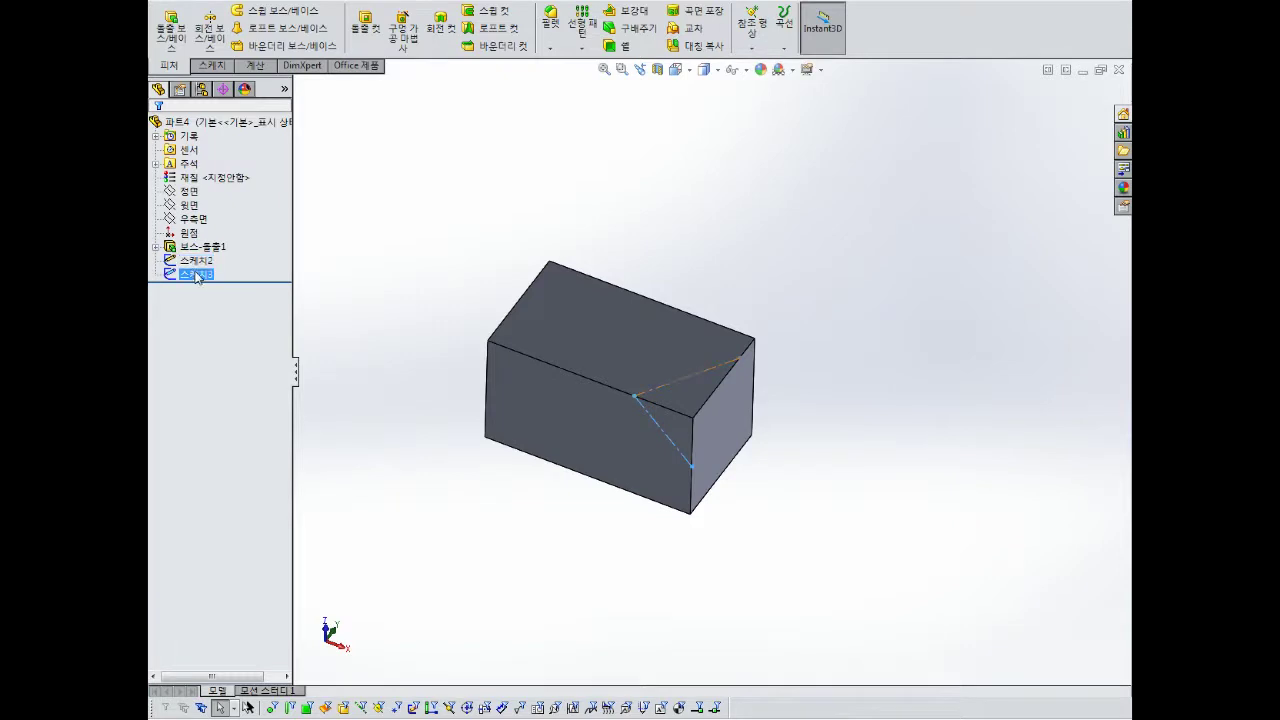
click(440, 297)
Begin a reference plane with the diagonal construction line on the block's top face as its coincident first reference.
middle_drag(663, 317, 734, 303)
scroll(674, 320, down, 2)
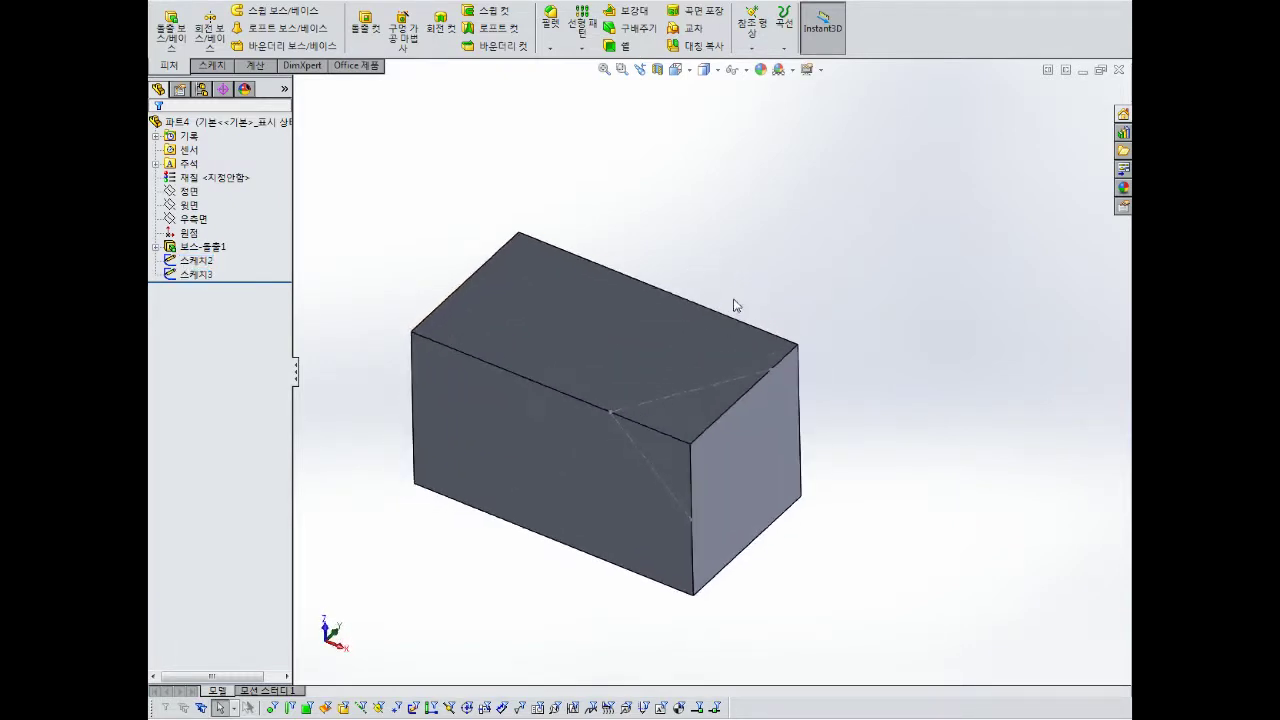
click(758, 48)
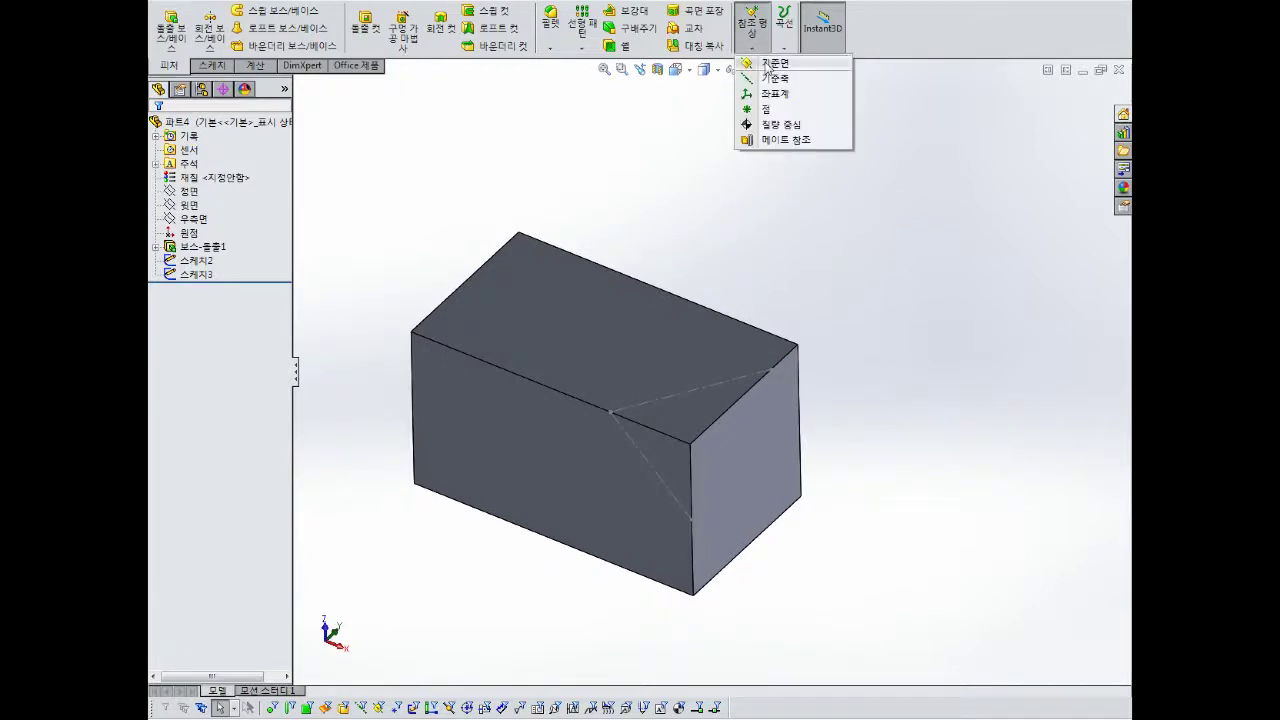
click(774, 63)
scroll(828, 400, up, 1)
middle_drag(826, 401, 812, 425)
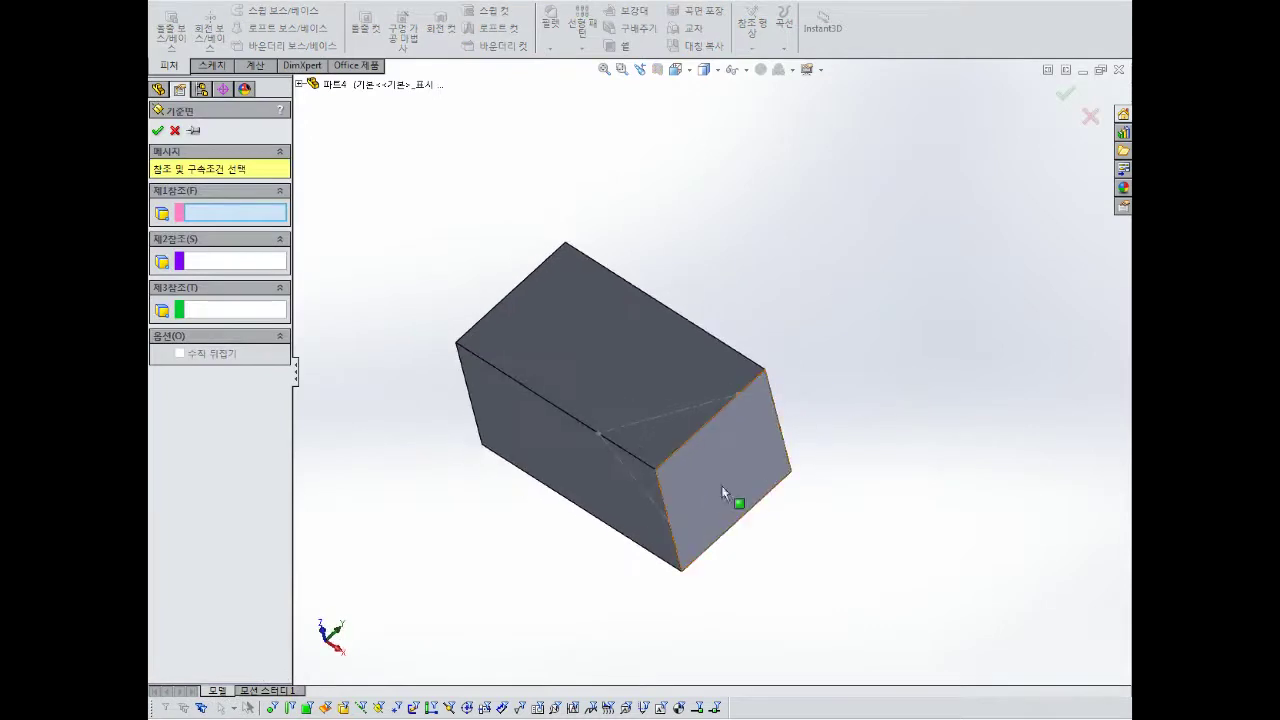
scroll(704, 486, down, 3)
mouse_move(702, 481)
middle_down()
mouse_move(676, 429)
mouse_move(680, 391)
middle_up()
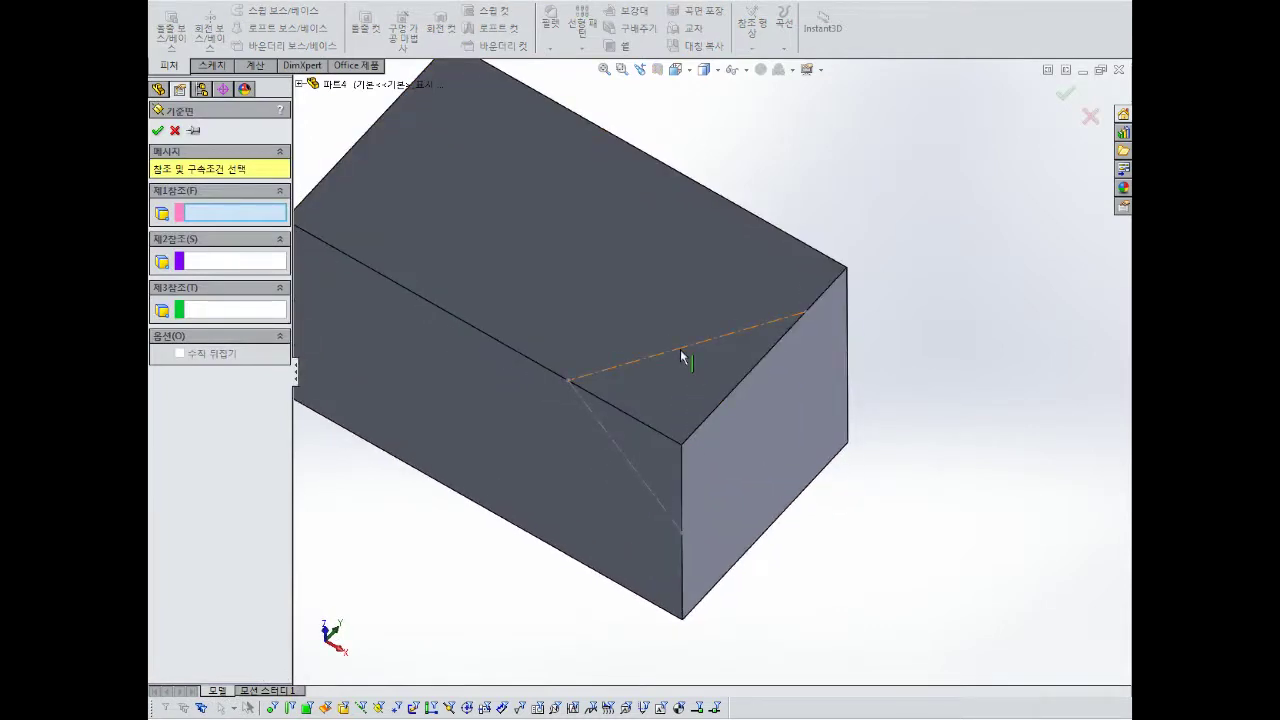
click(684, 357)
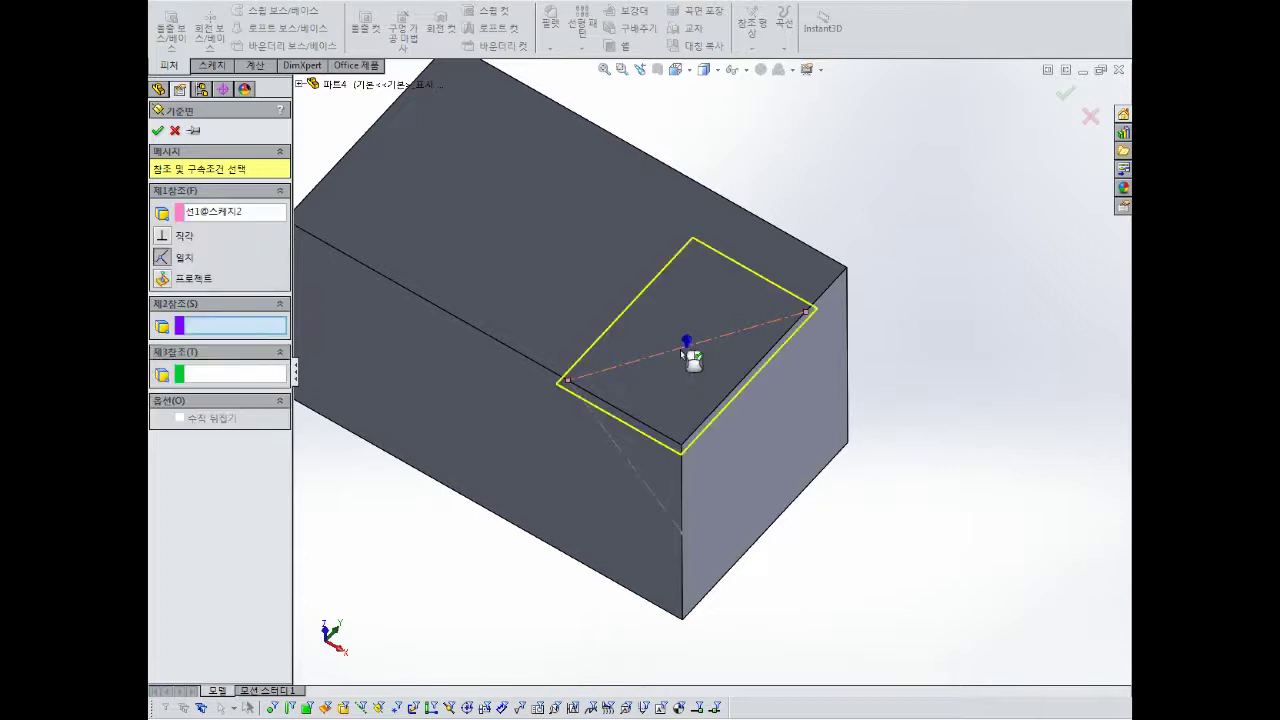
Add the front face's diagonal construction line as the coincident second reference and create the plane.
click(644, 476)
mouse_move(646, 477)
middle_down()
mouse_move(786, 426)
mouse_move(795, 488)
mouse_move(808, 446)
mouse_move(748, 408)
middle_up()
scroll(803, 489, up, 2)
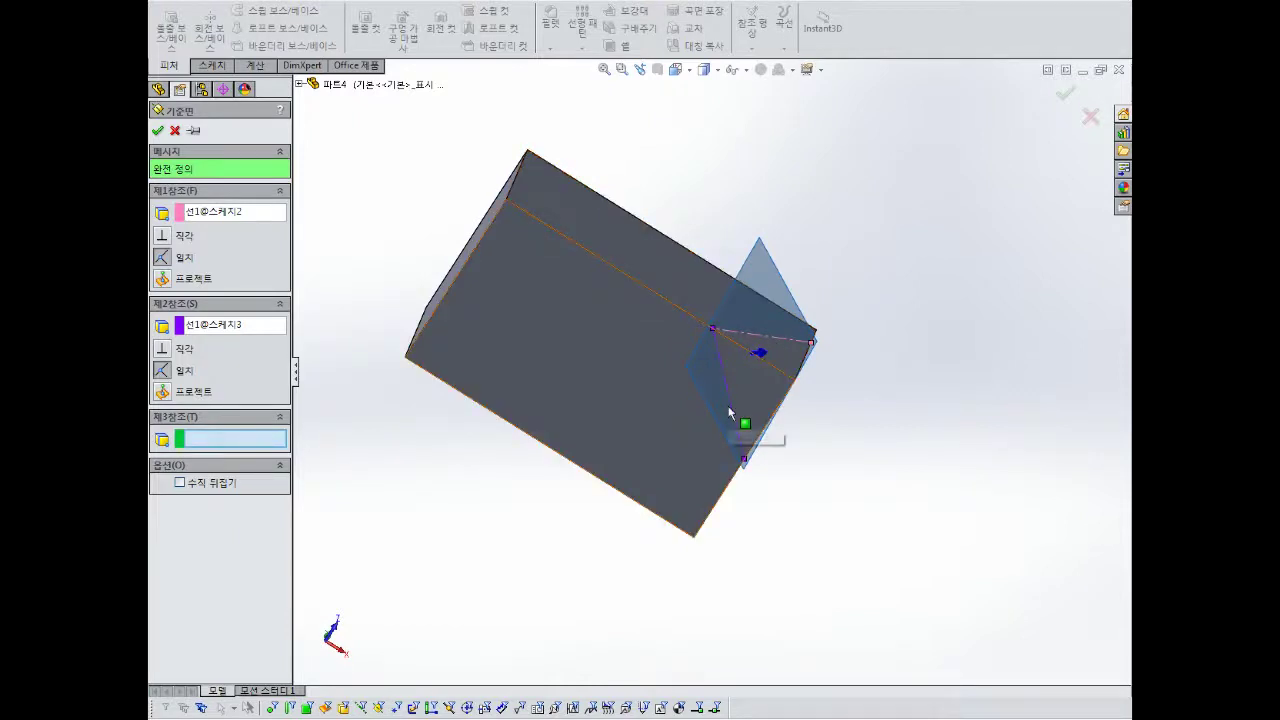
middle_drag(728, 430, 758, 450)
scroll(764, 413, down, 3)
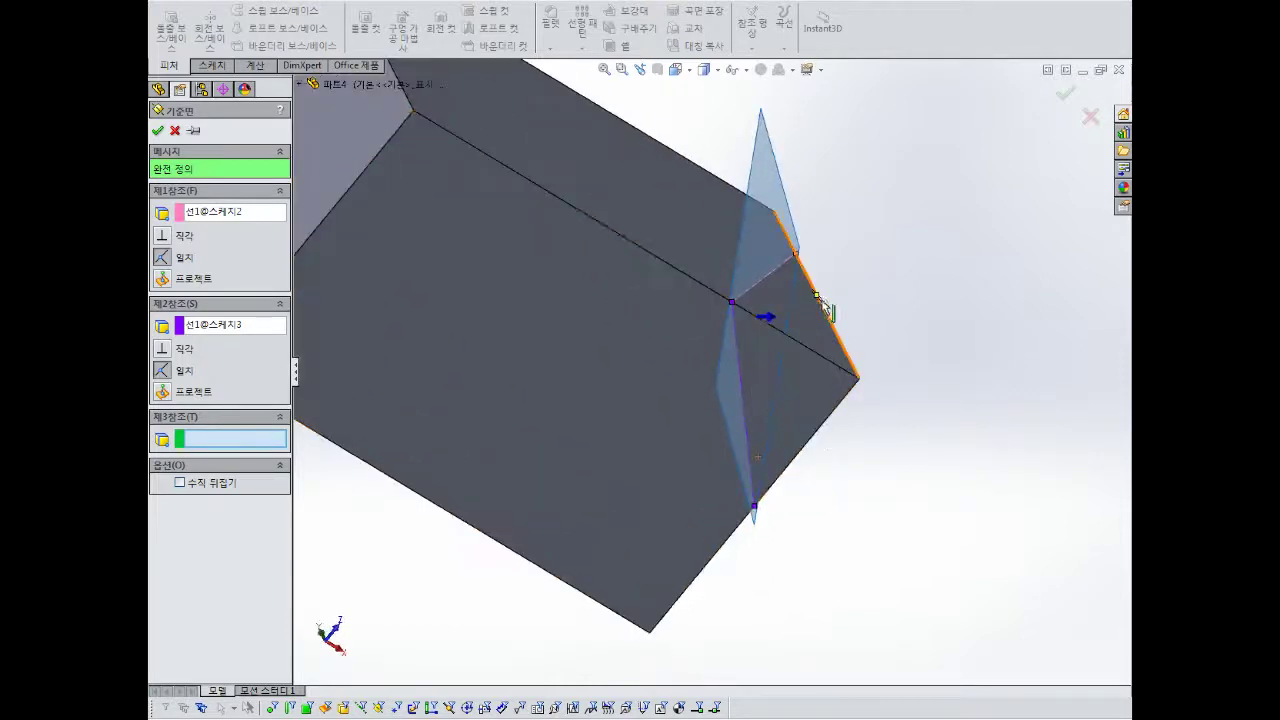
middle_drag(823, 310, 730, 337)
scroll(772, 404, up, 2)
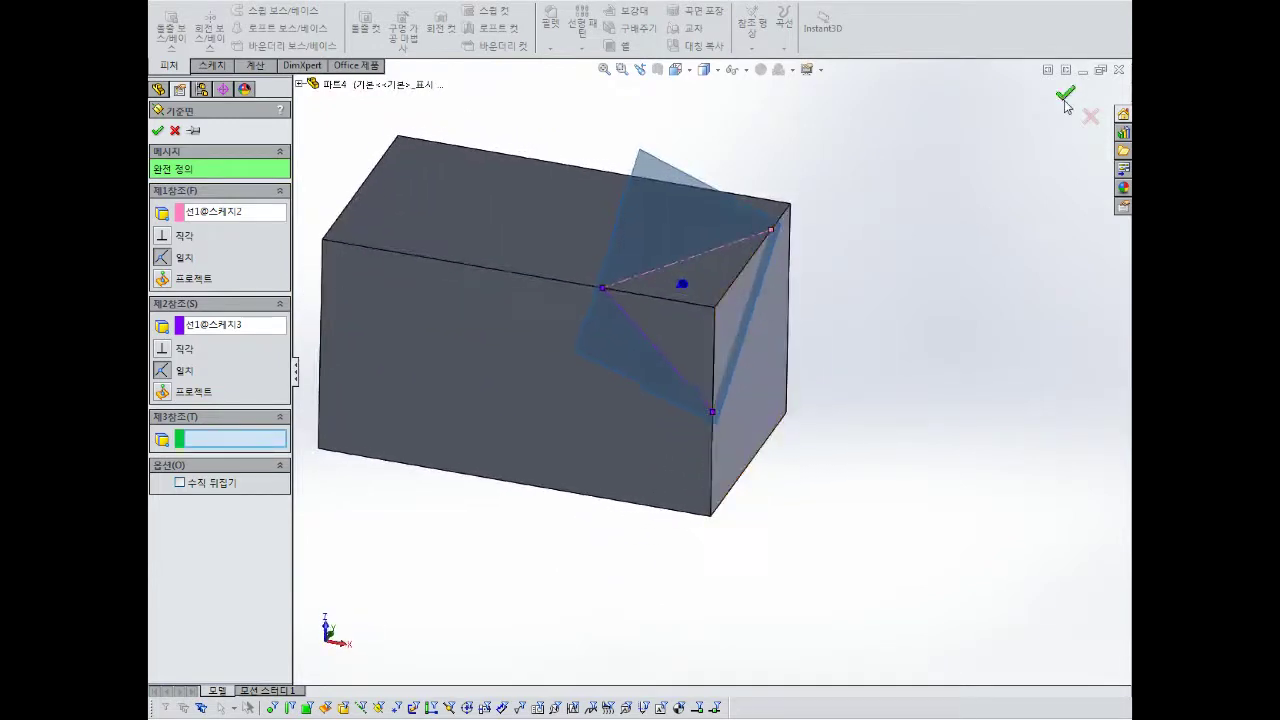
click(1066, 93)
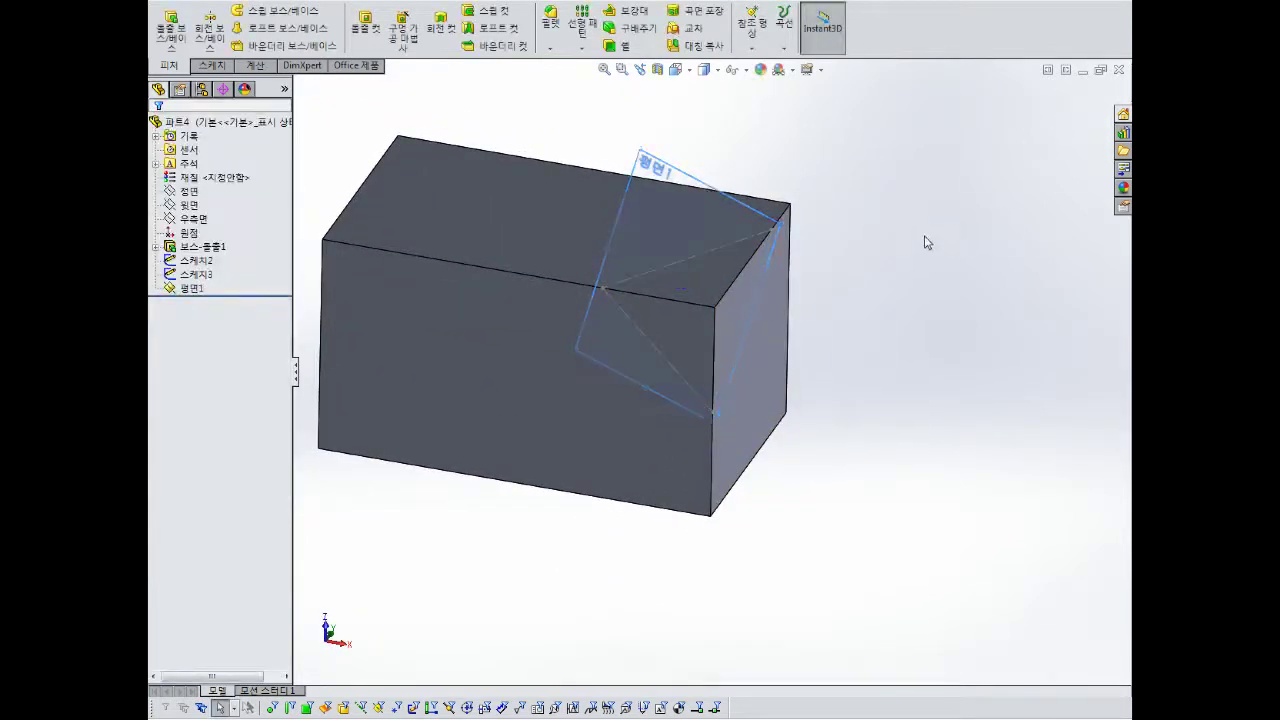
On the new reference plane, sketch a center rectangle about 158 × 188 mm, centered below the block's cut corner.
middle_drag(923, 240, 855, 286)
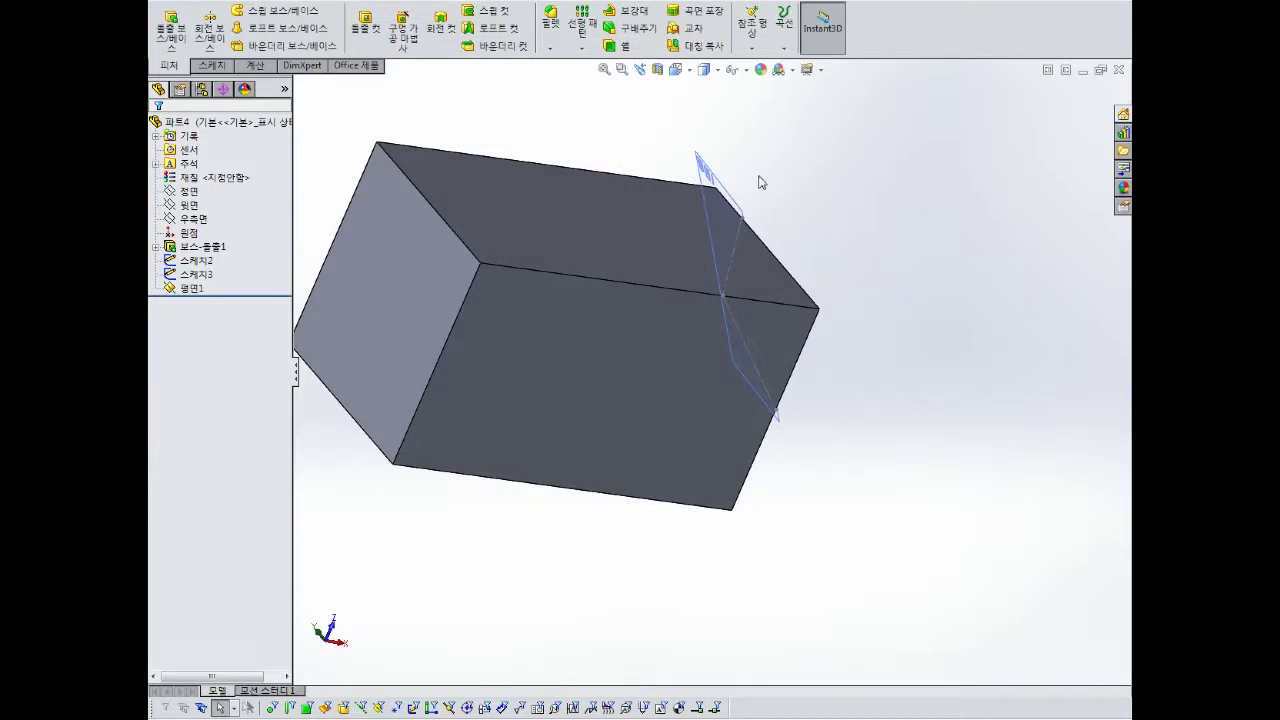
middle_drag(758, 182, 663, 167)
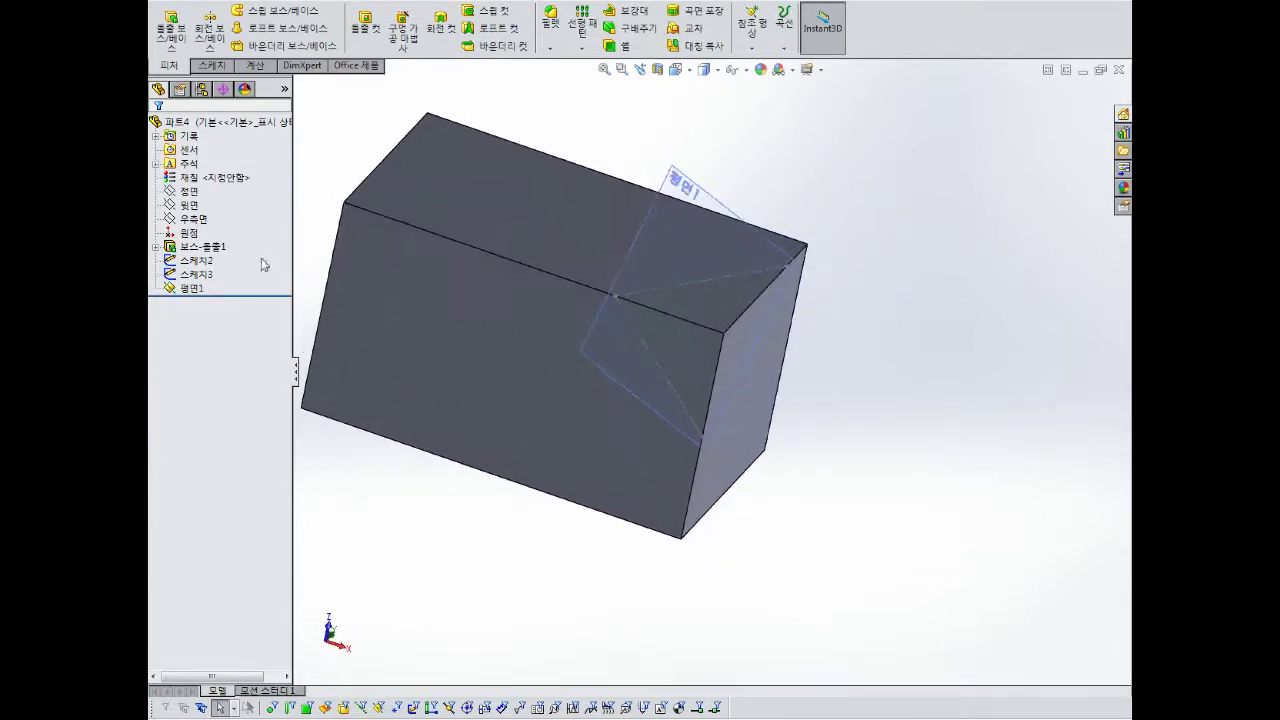
click(186, 289)
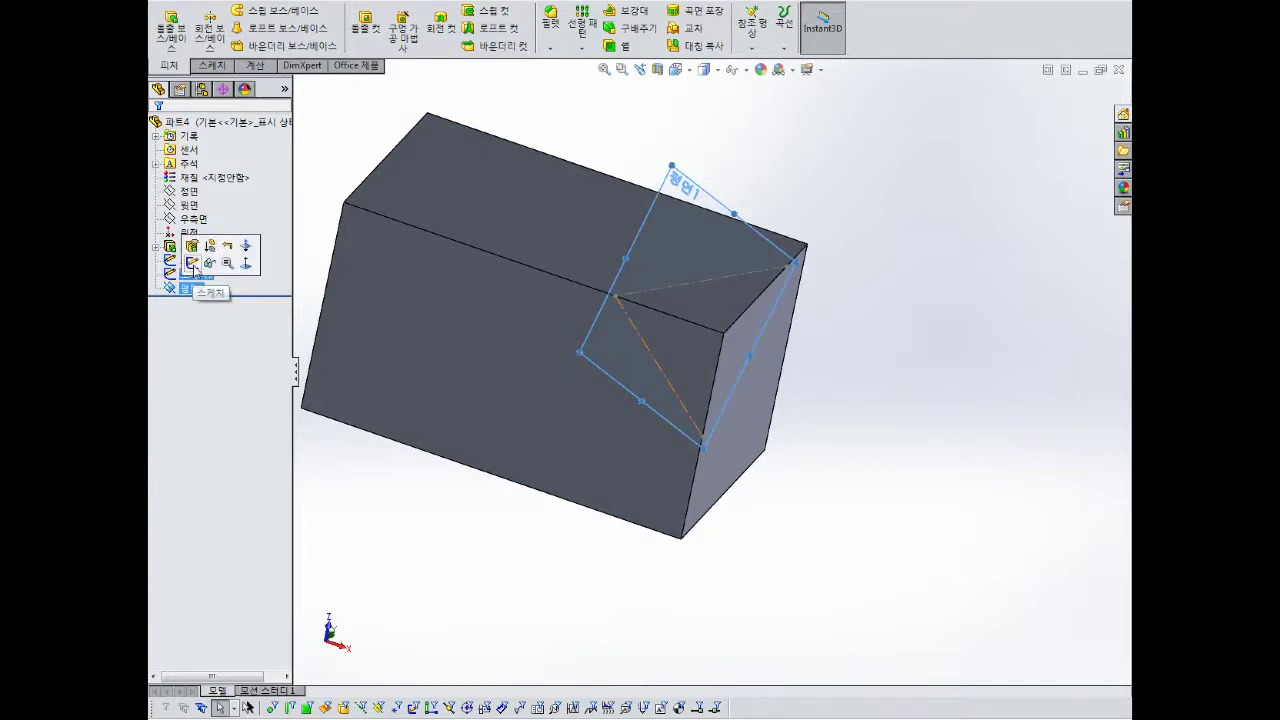
click(192, 263)
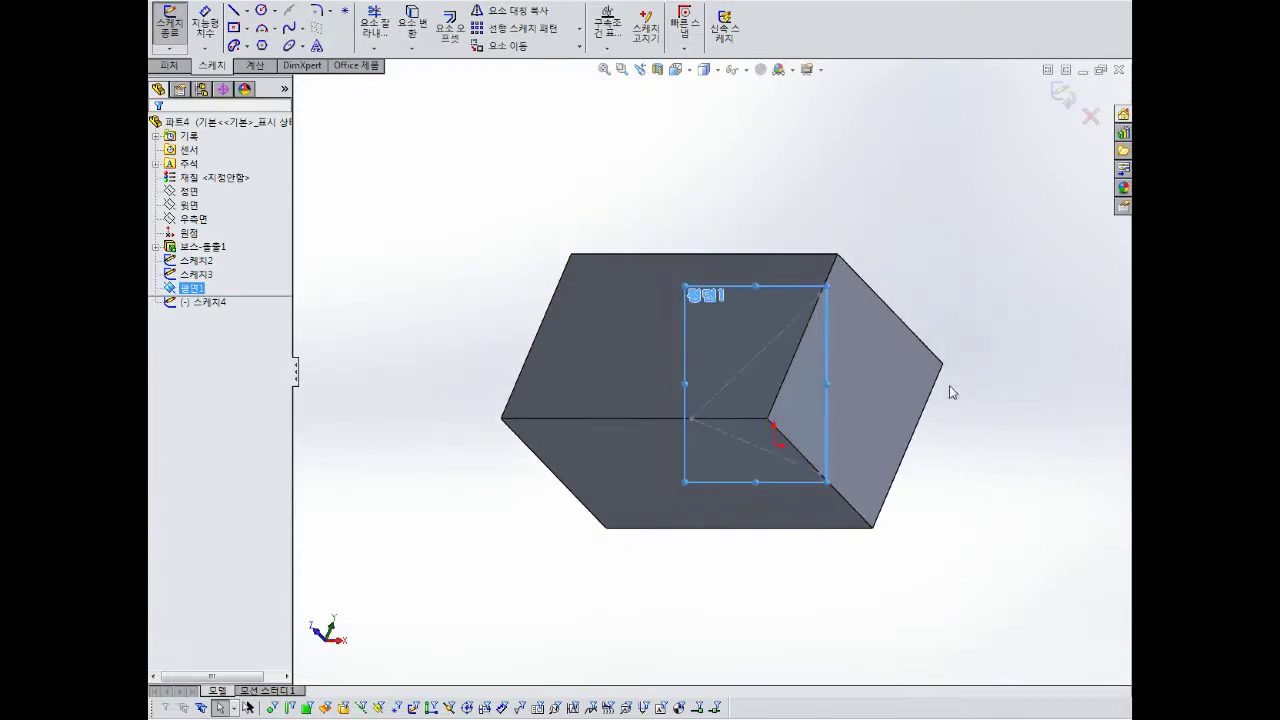
click(233, 27)
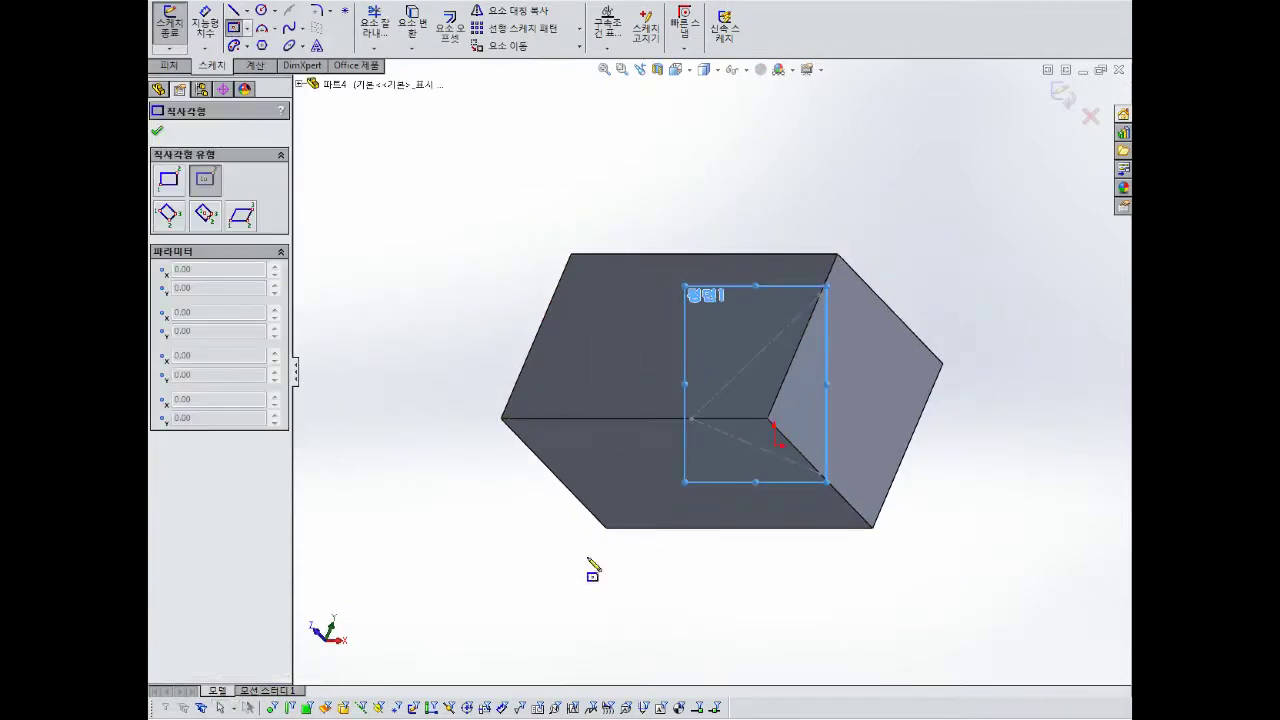
click(974, 105)
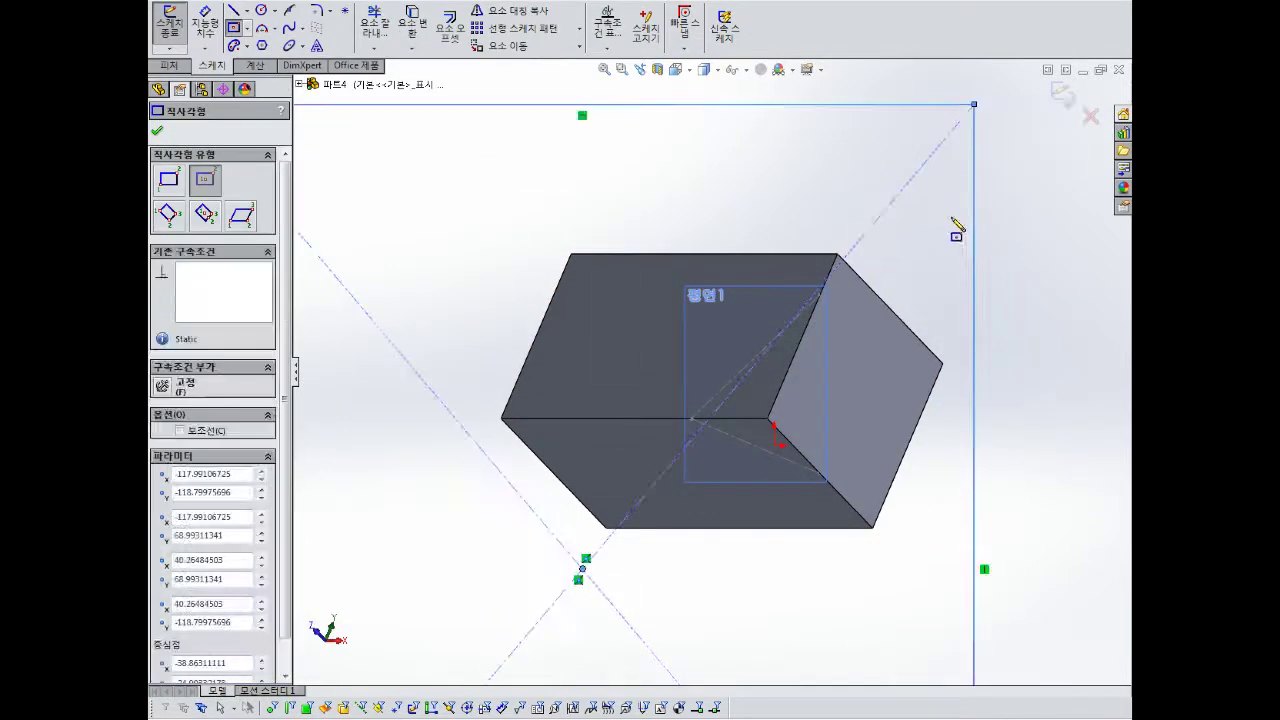
Shrink the rectangle to about 86 × 121 mm around the block's corner and finish the sketch.
scroll(940, 250, up, 4)
scroll(481, 596, up, 3)
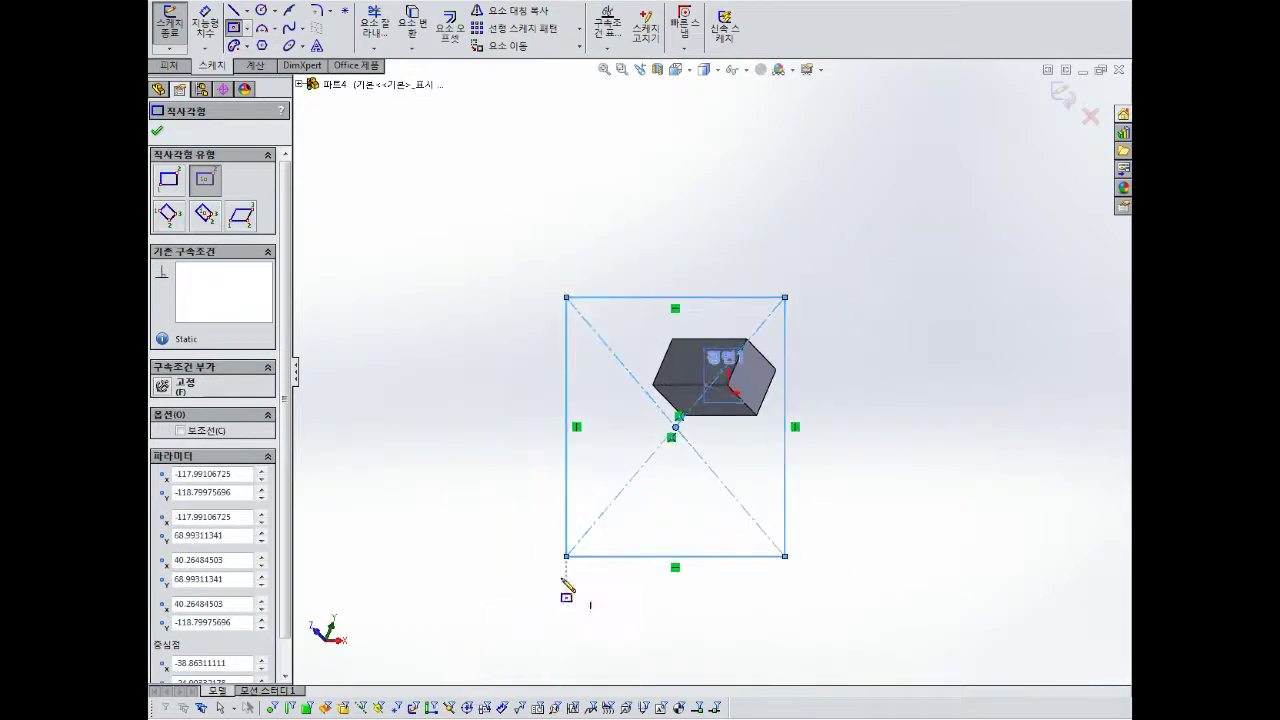
key(Escape)
drag(567, 557, 667, 463)
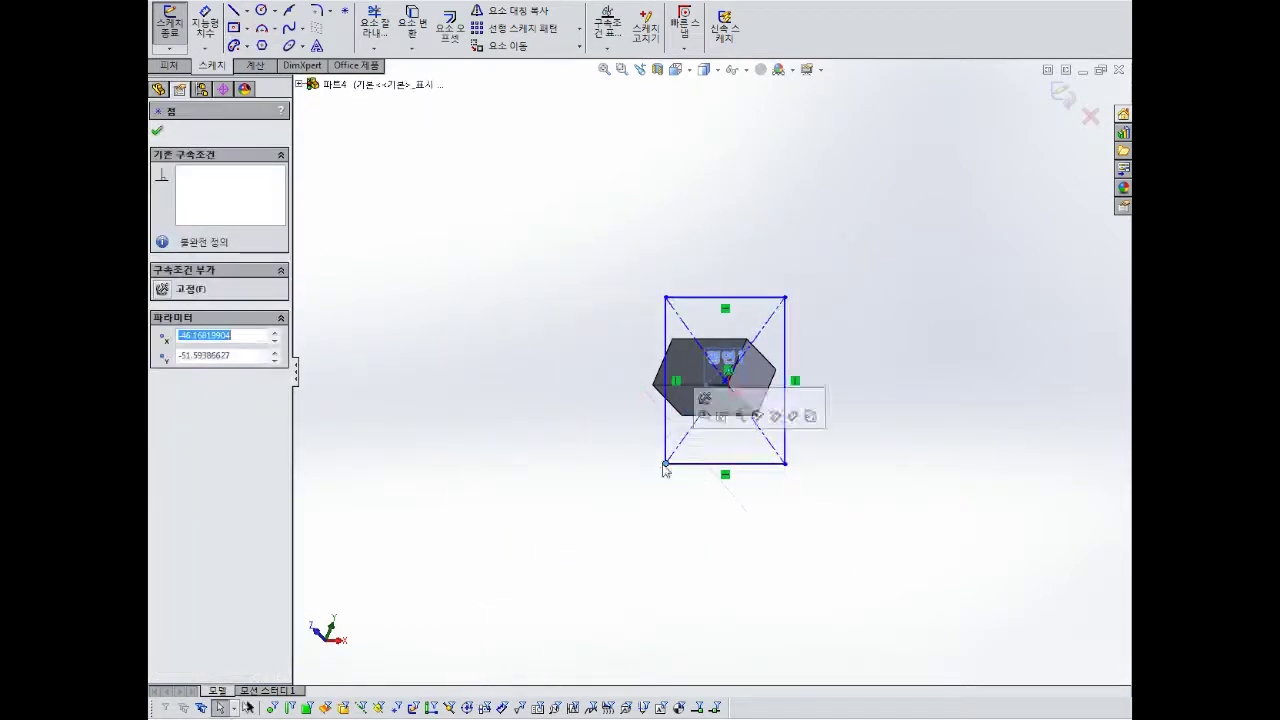
mouse_move(957, 457)
middle_down()
mouse_move(911, 438)
mouse_move(809, 447)
middle_up()
scroll(784, 430, down, 4)
mouse_move(708, 286)
middle_down()
mouse_move(697, 280)
mouse_move(594, 389)
mouse_move(594, 460)
mouse_move(695, 342)
mouse_move(703, 294)
mouse_move(591, 266)
mouse_move(729, 320)
mouse_move(753, 262)
mouse_move(786, 250)
mouse_move(786, 220)
middle_up()
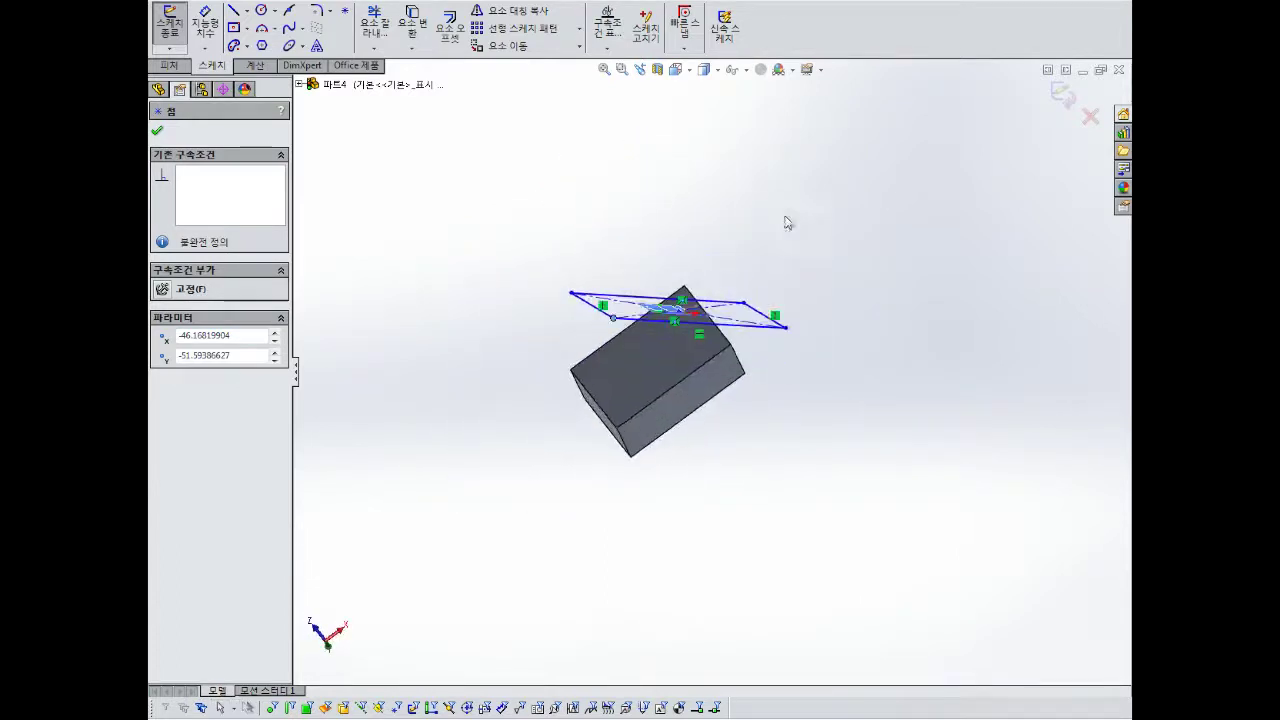
click(1065, 101)
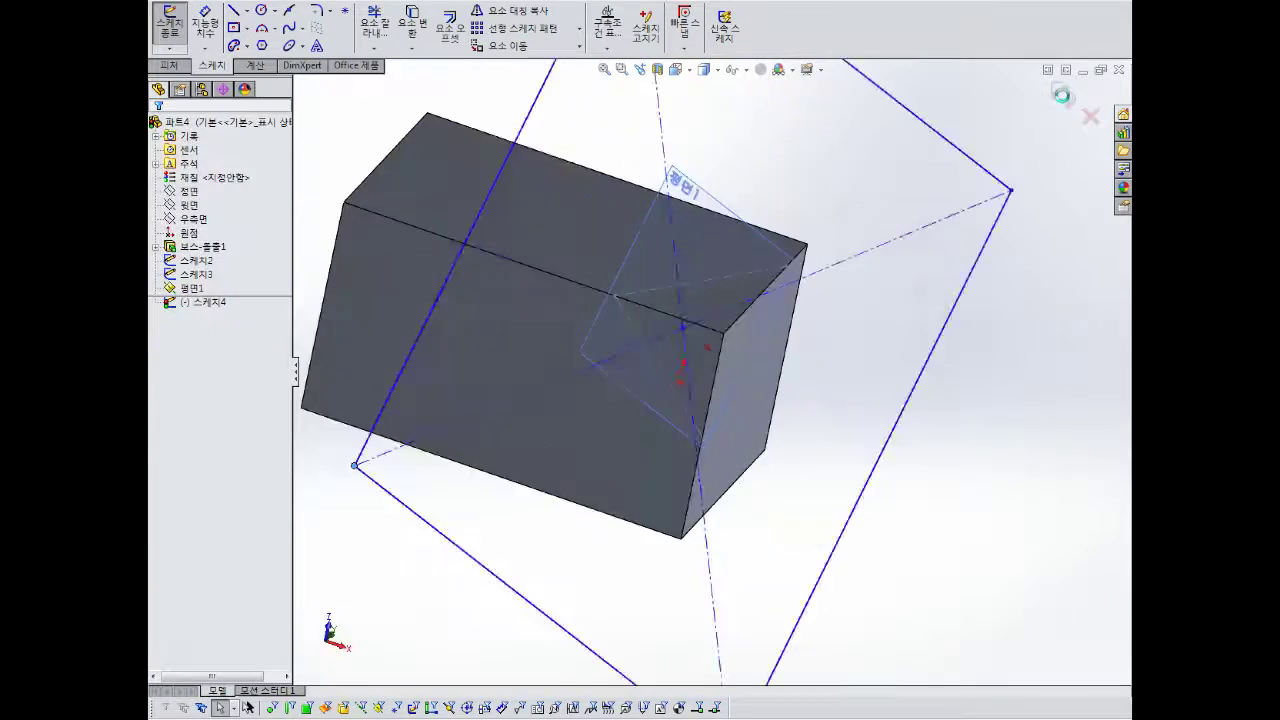
Cut-extrude the rectangle 40 mm blind with the direction reversed to remove the block's corner outside the plane.
middle_drag(969, 365, 1003, 311)
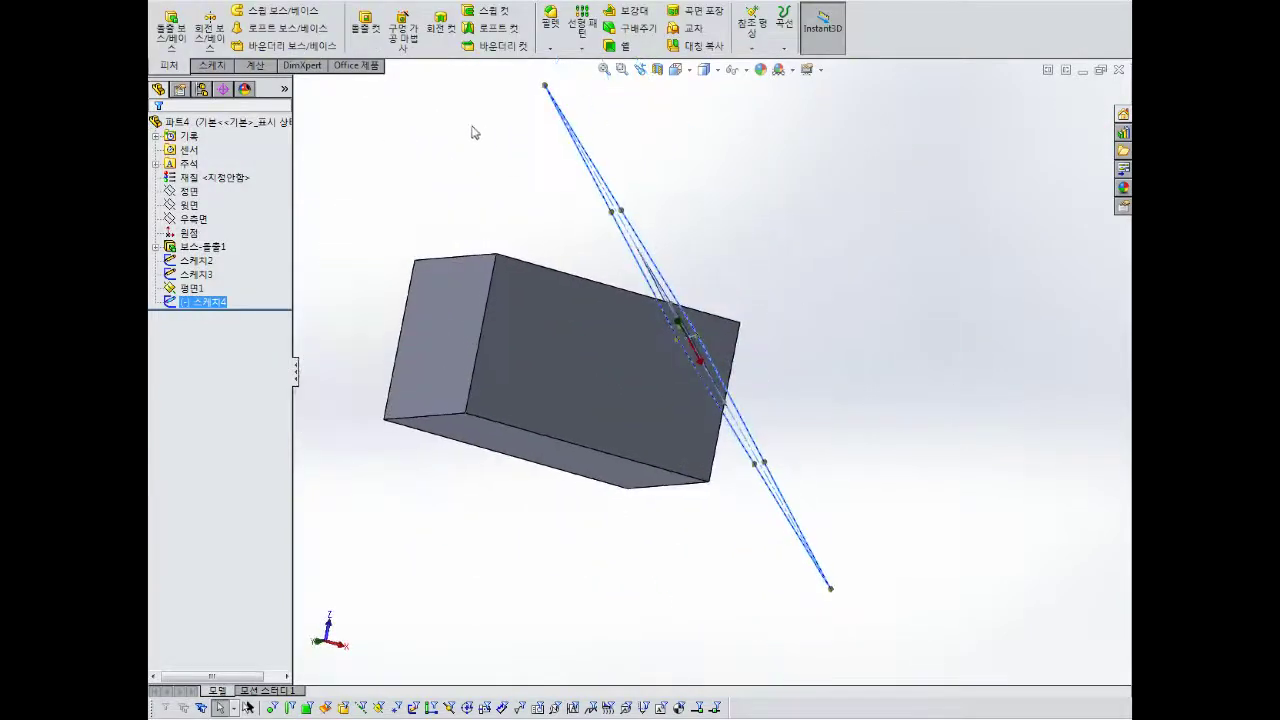
click(368, 25)
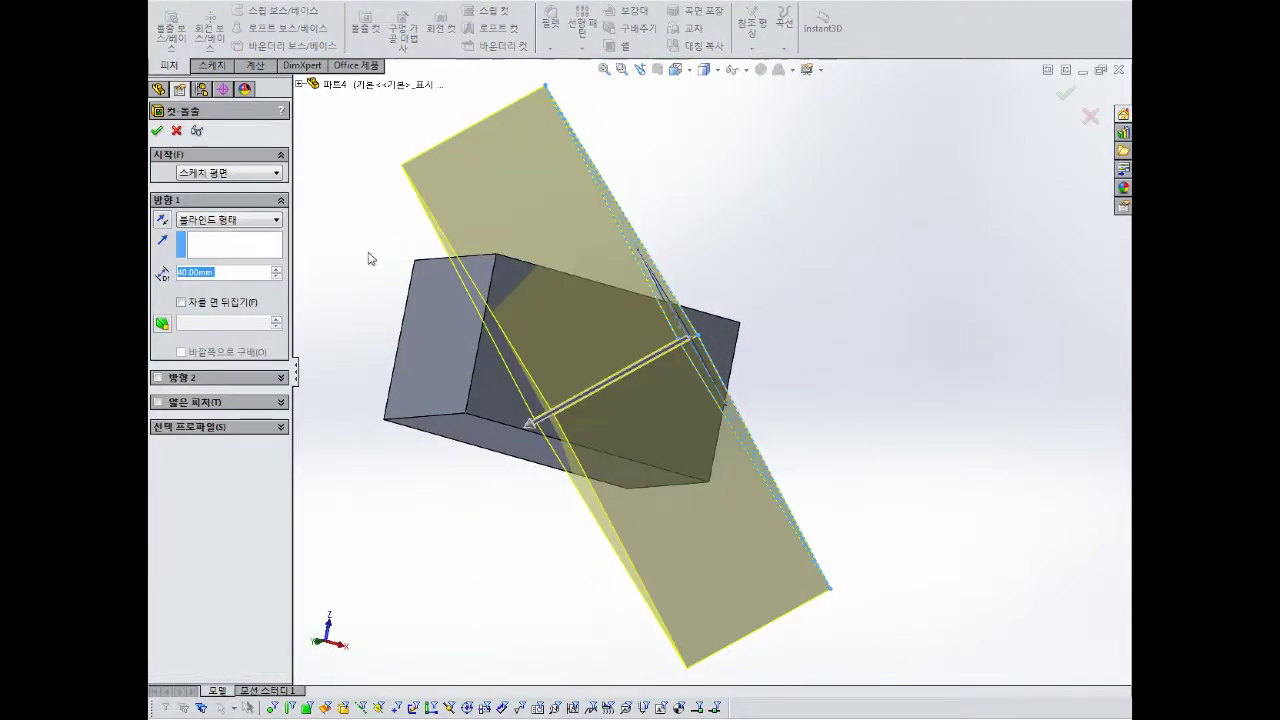
click(161, 220)
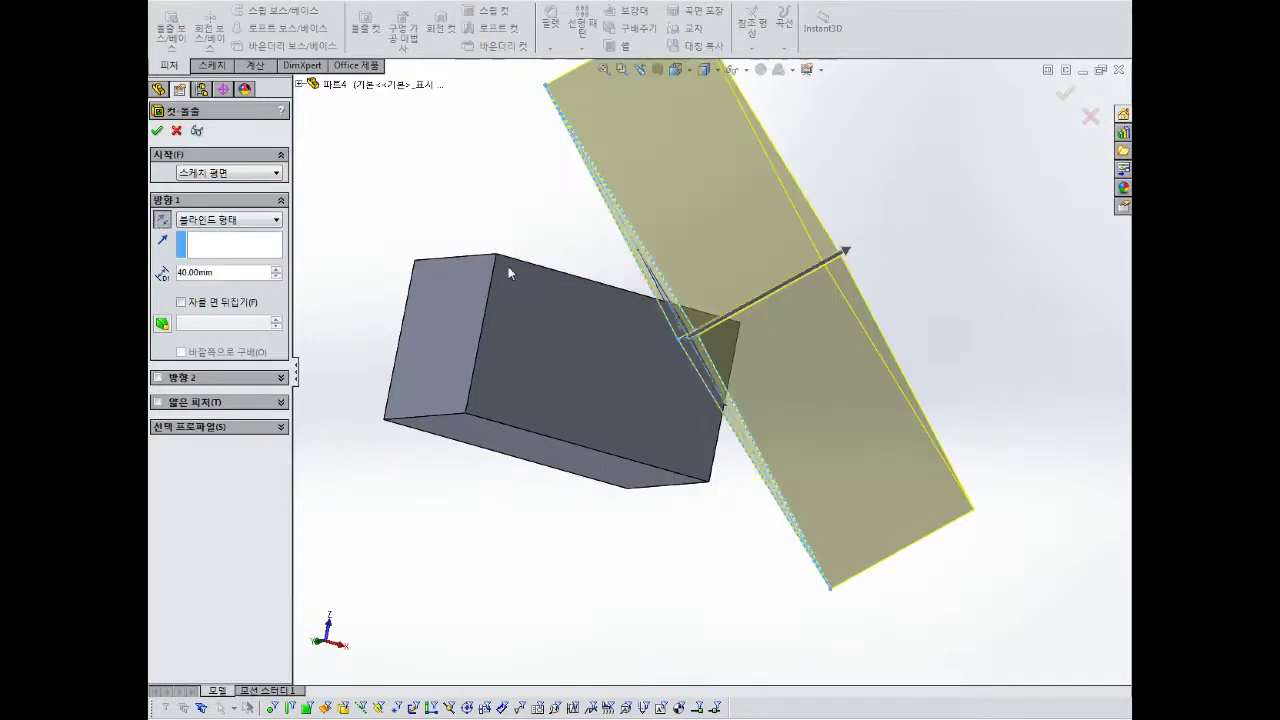
middle_drag(508, 273, 525, 329)
click(162, 131)
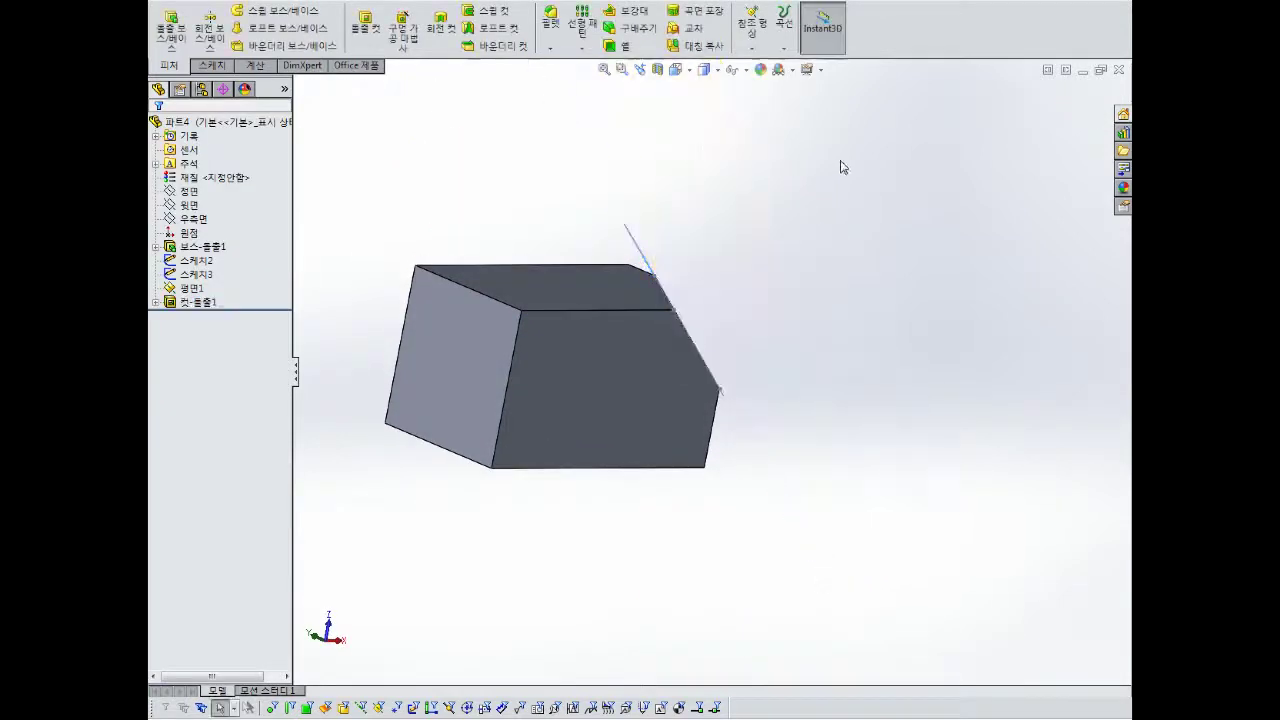
middle_drag(841, 166, 793, 308)
scroll(574, 420, up, 4)
scroll(792, 308, down, 2)
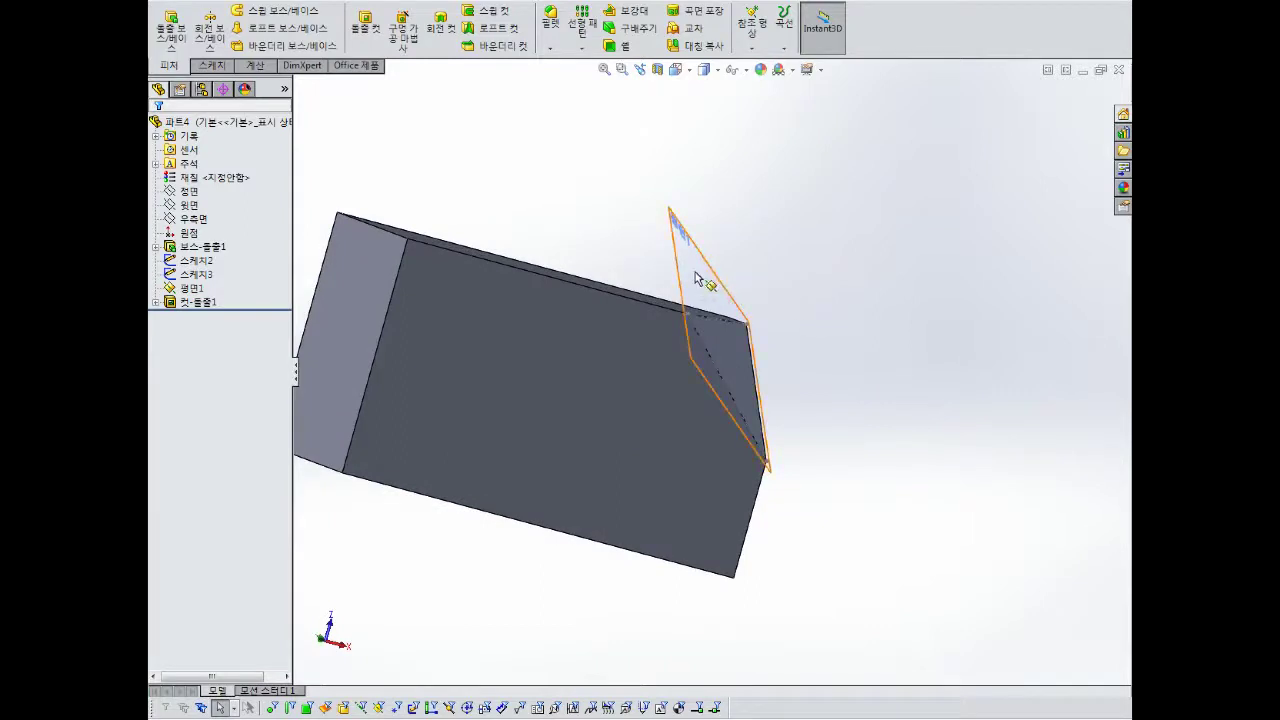
click(198, 277)
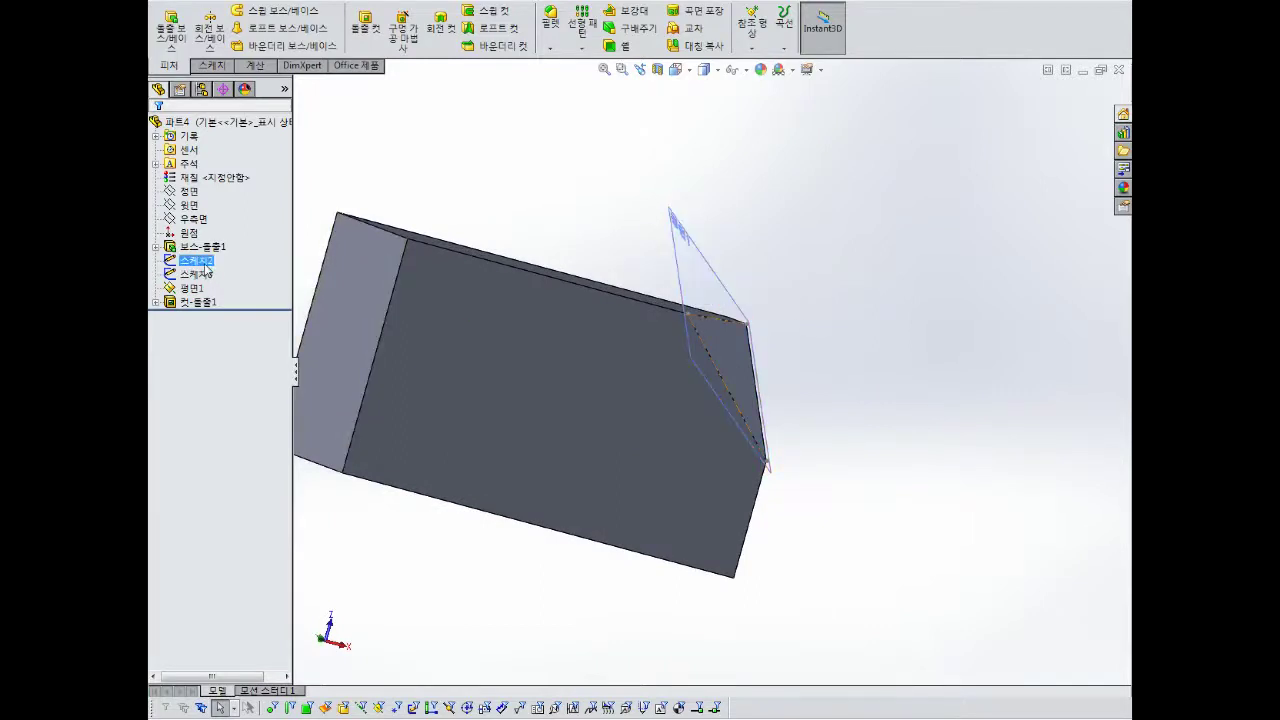
ctrl+click(193, 288)
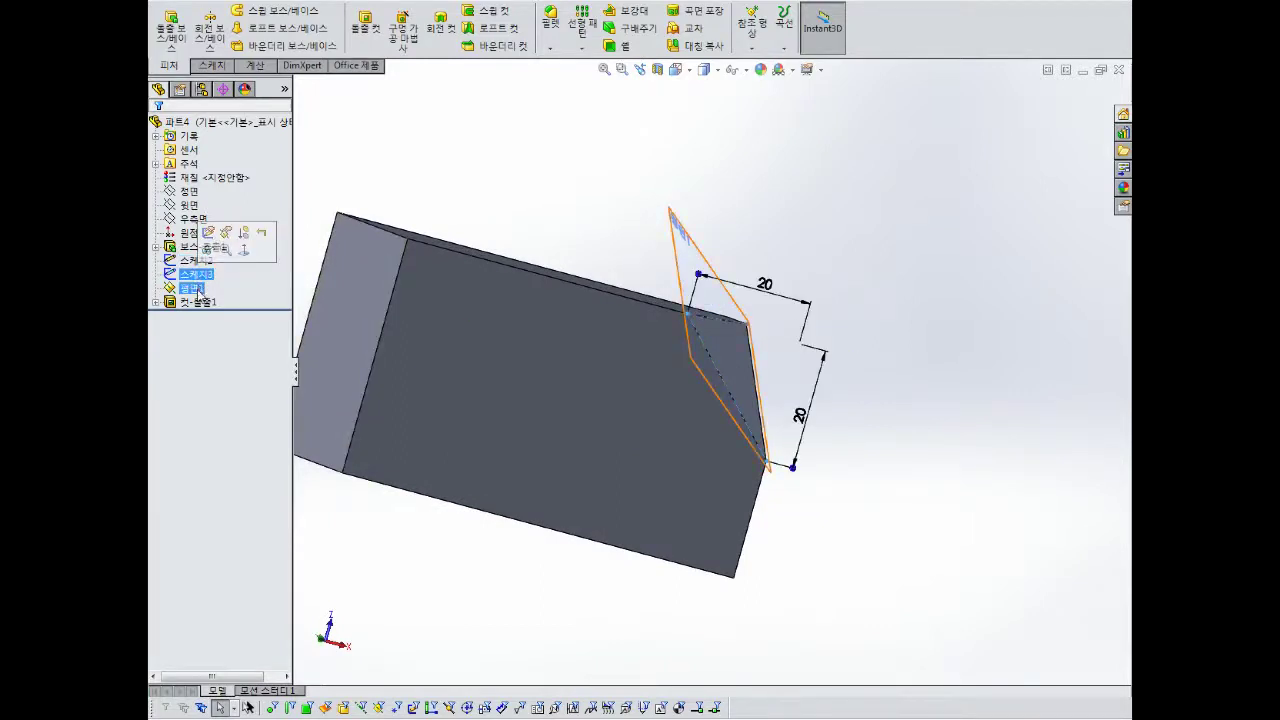
click(450, 211)
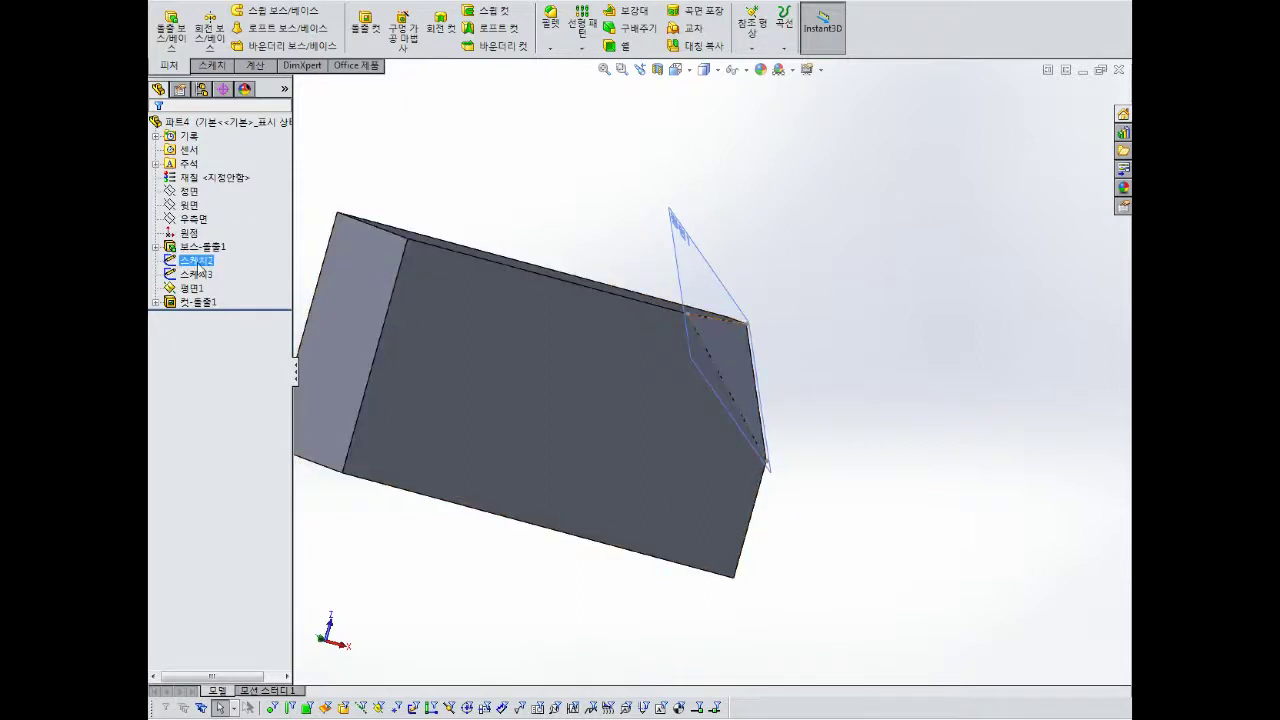
Hide the two construction-line sketches, 스케치2 and 스케치3, and the reference plane 평면1.
click(199, 277)
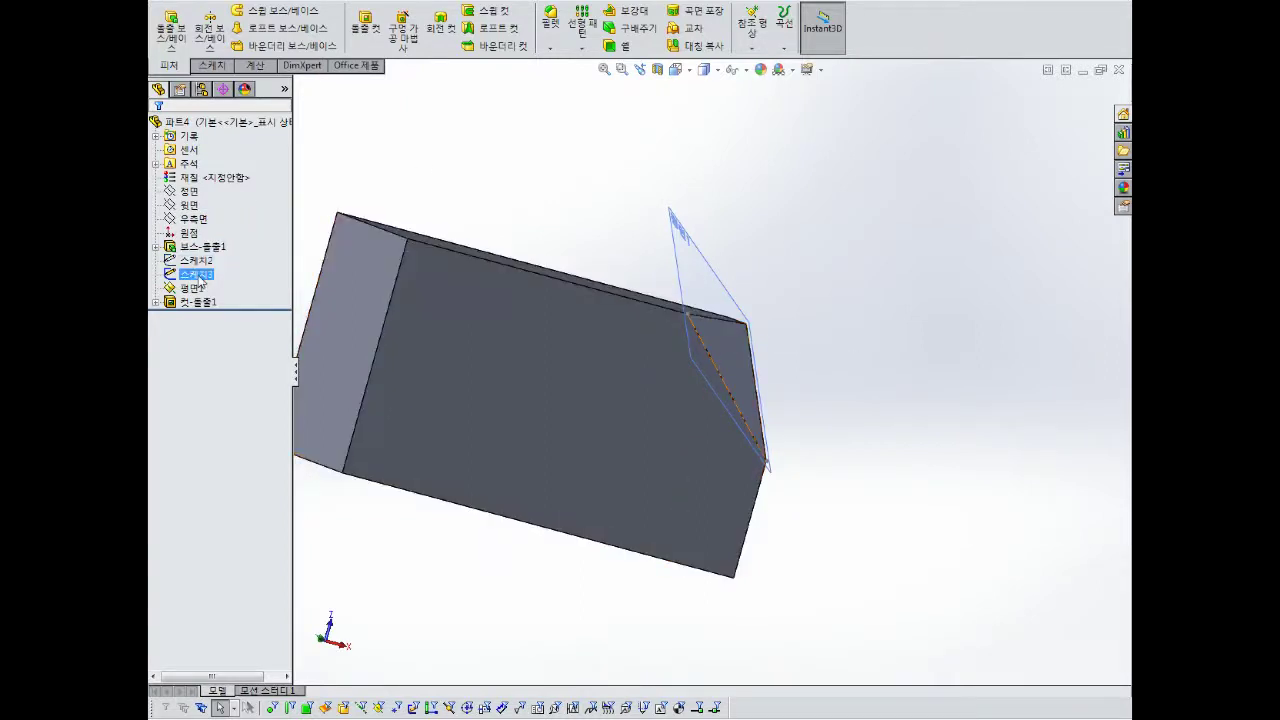
click(197, 287)
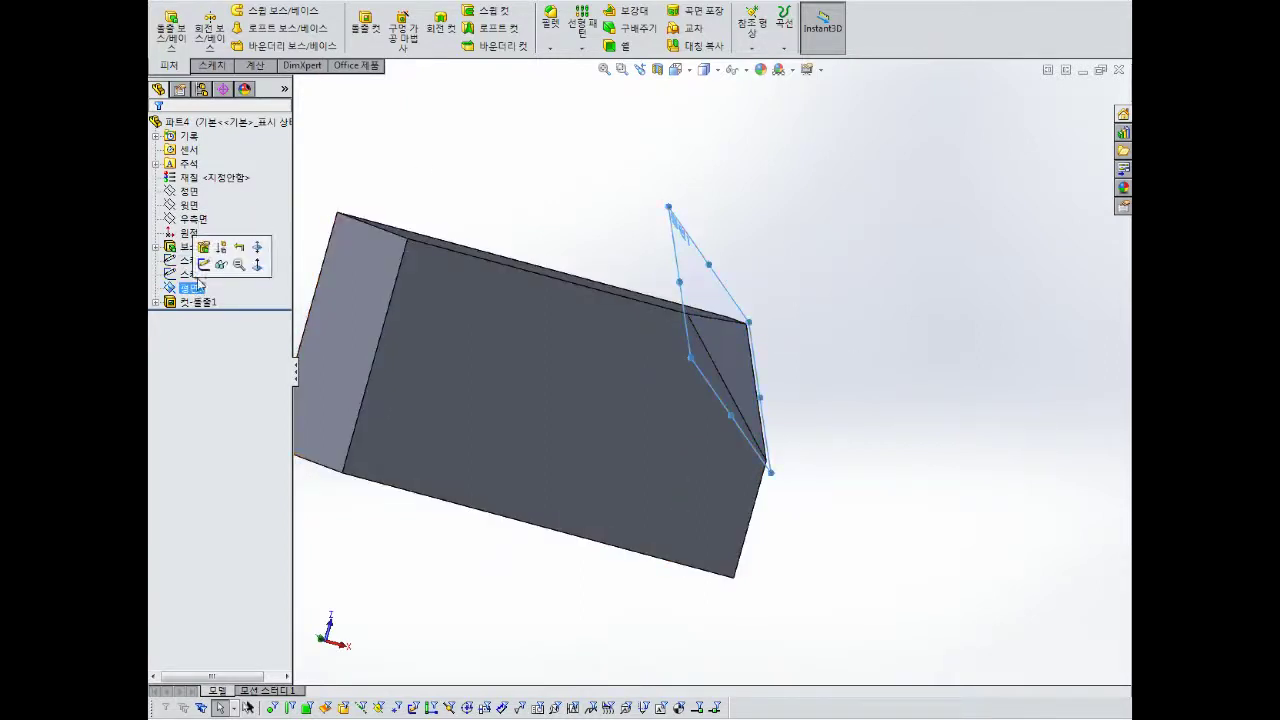
click(218, 267)
scroll(687, 189, up, 2)
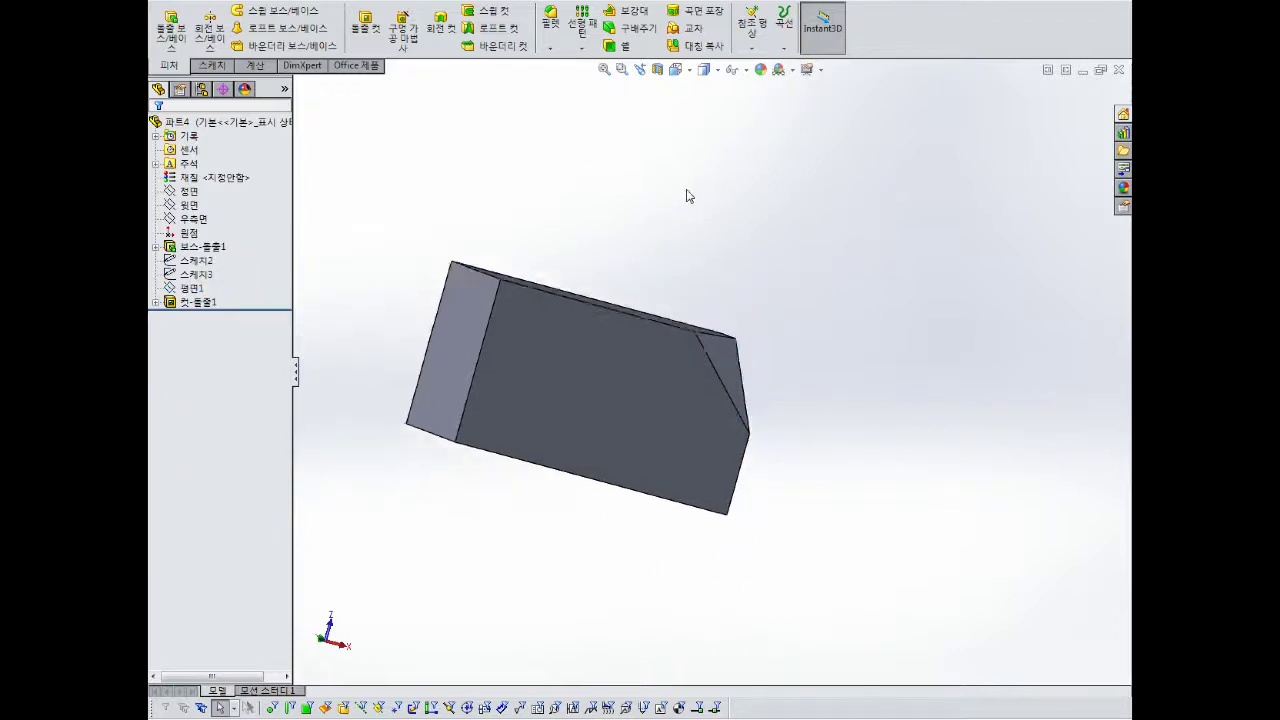
middle_drag(686, 196, 701, 346)
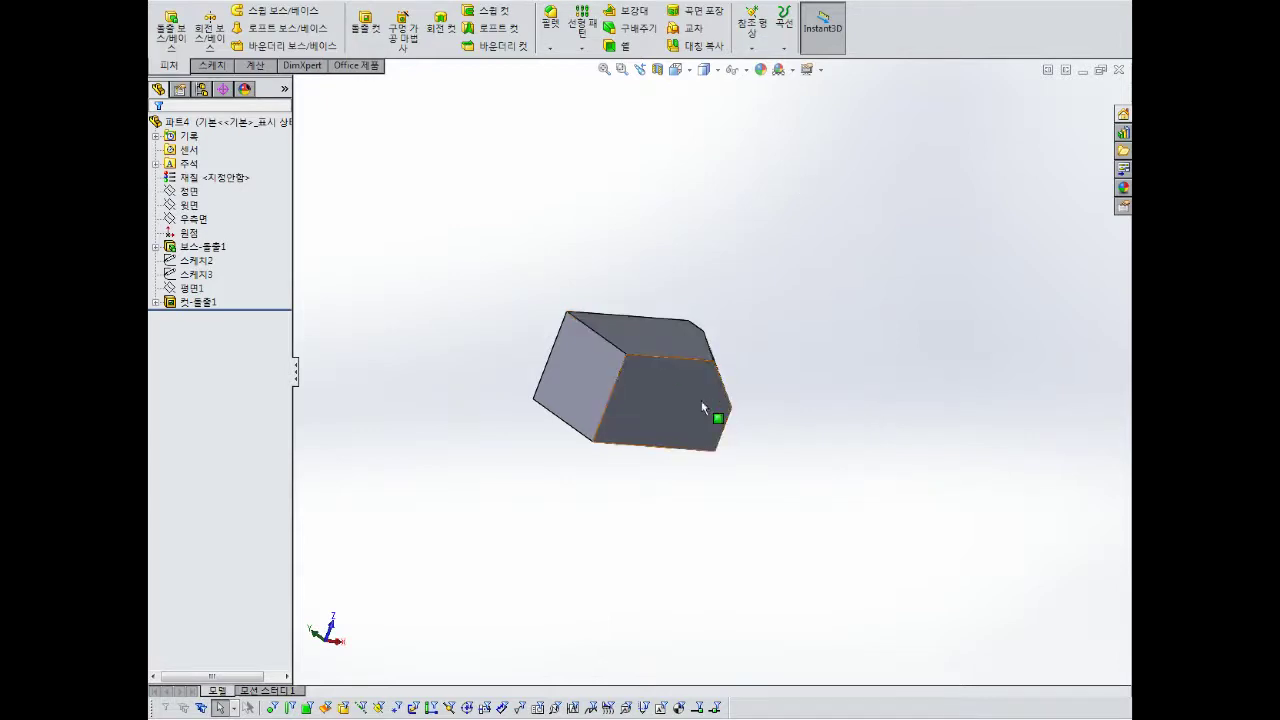
middle_drag(701, 401, 589, 420)
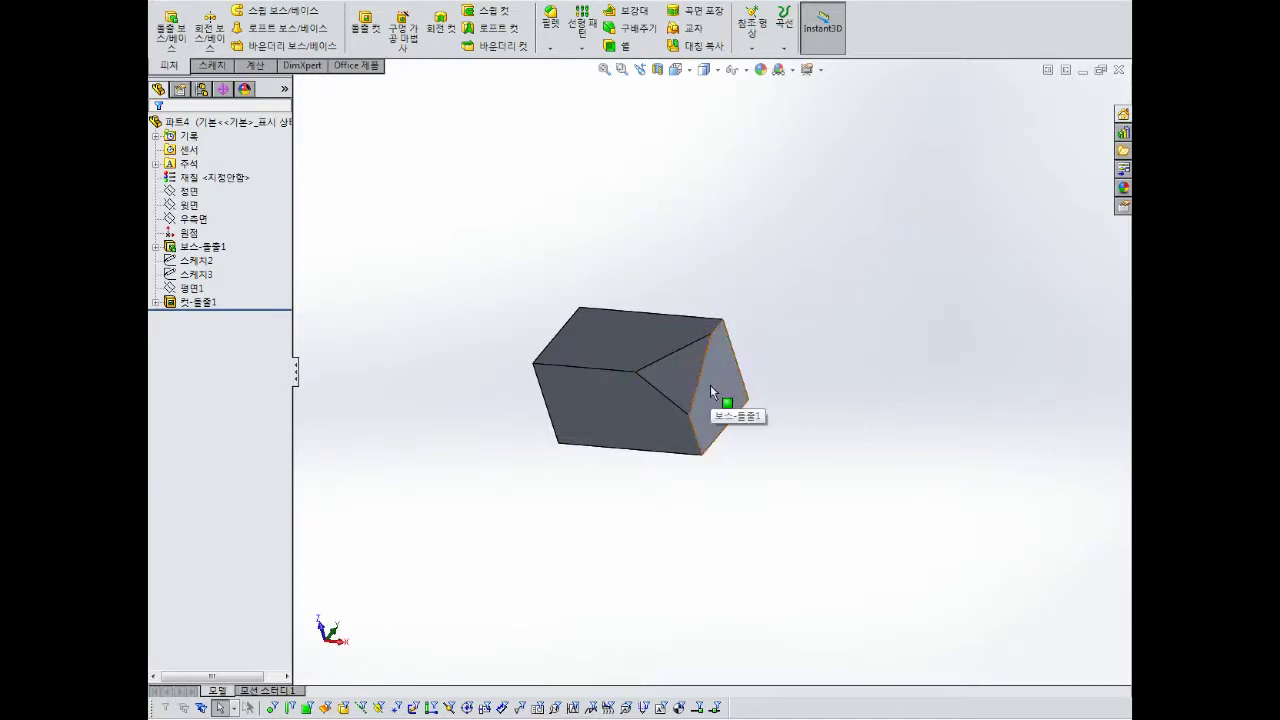
Apply a red appearance colour, RGB 255, 0, 0, to the whole part.
middle_drag(566, 373, 584, 380)
scroll(584, 380, down, 2)
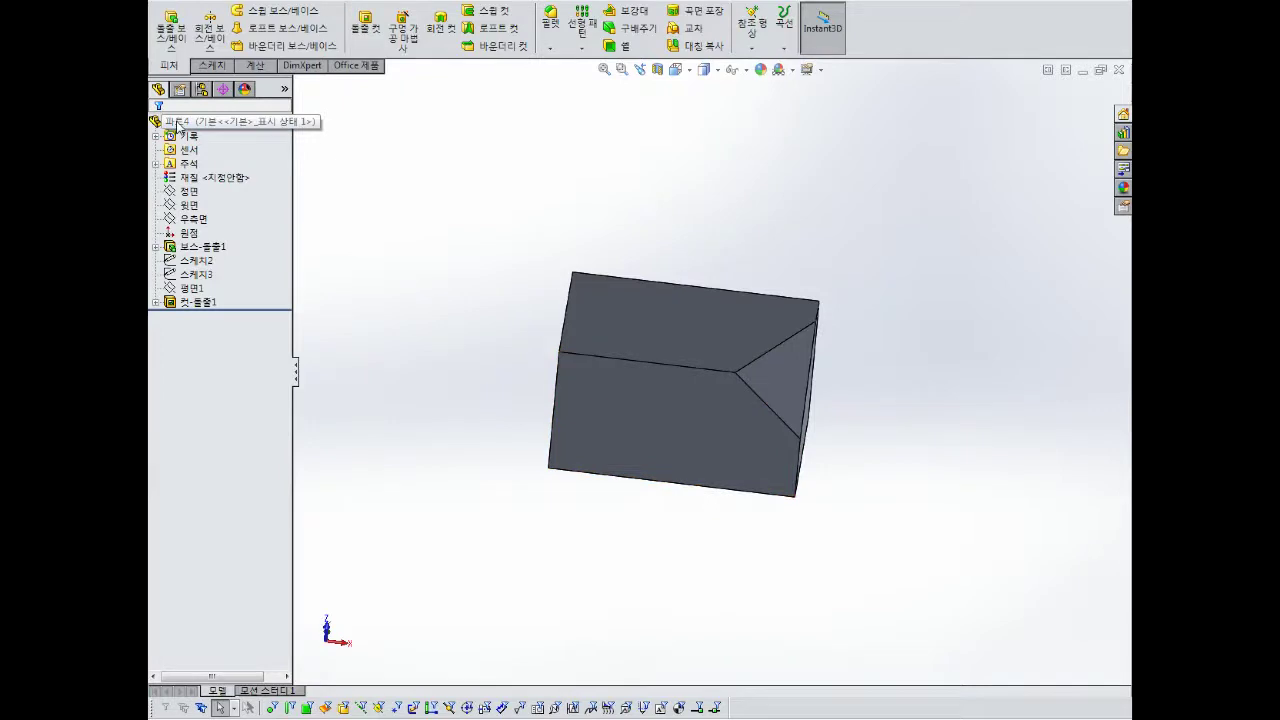
click(178, 125)
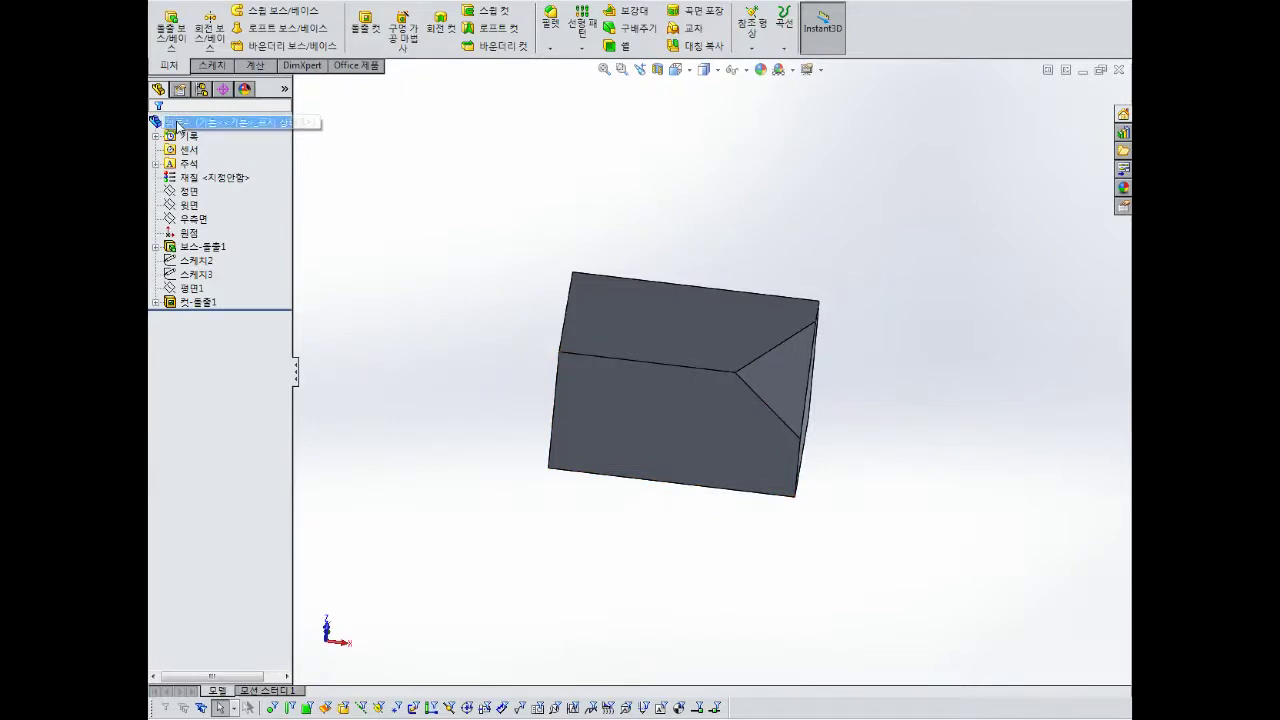
right_click(177, 124)
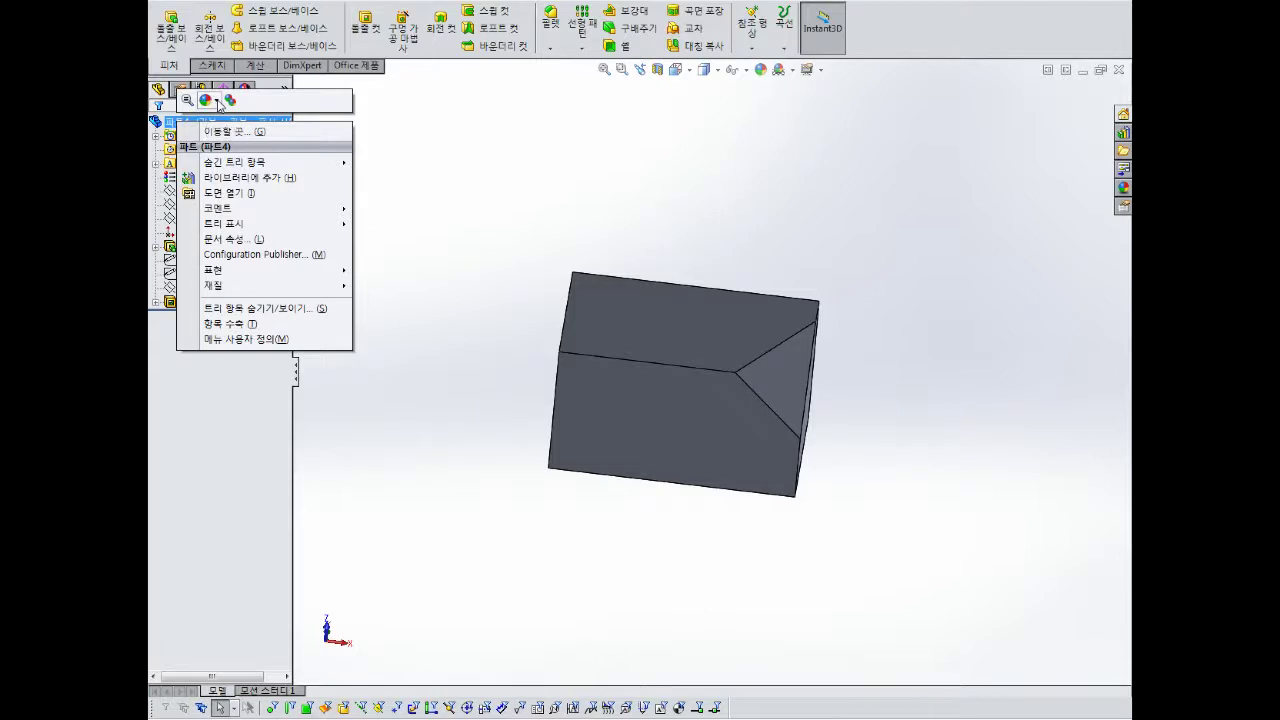
click(217, 103)
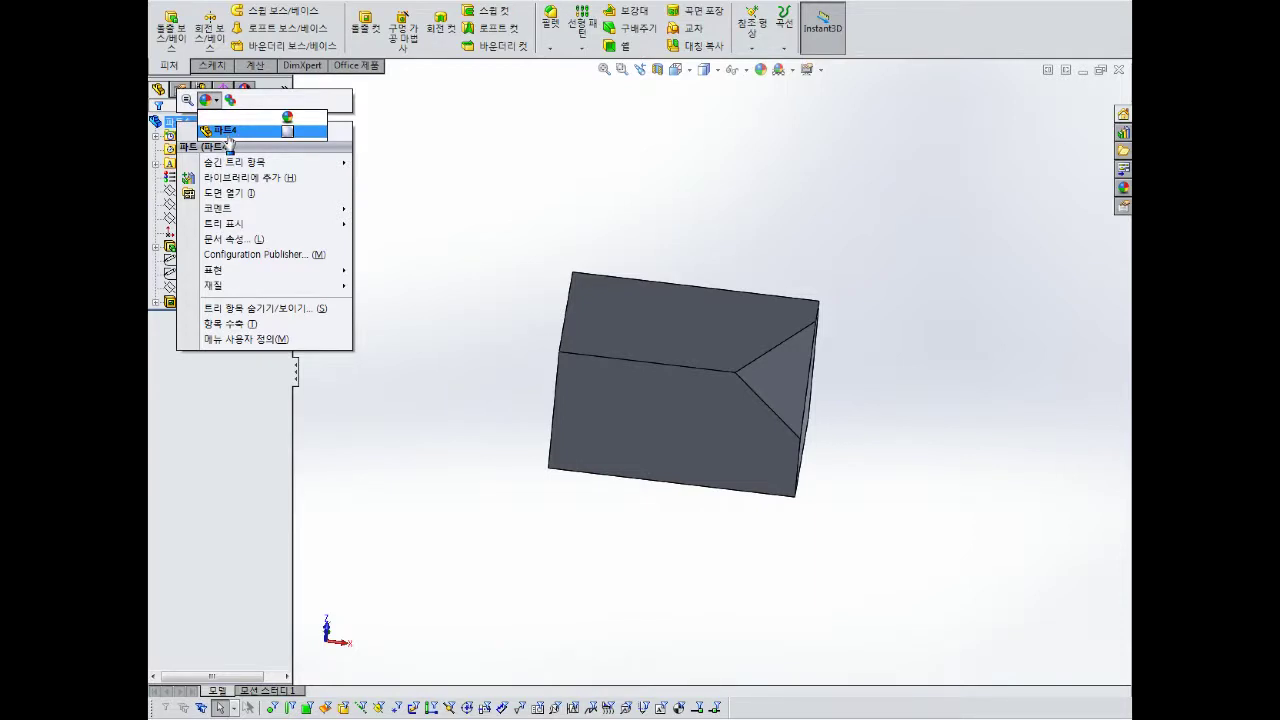
click(227, 133)
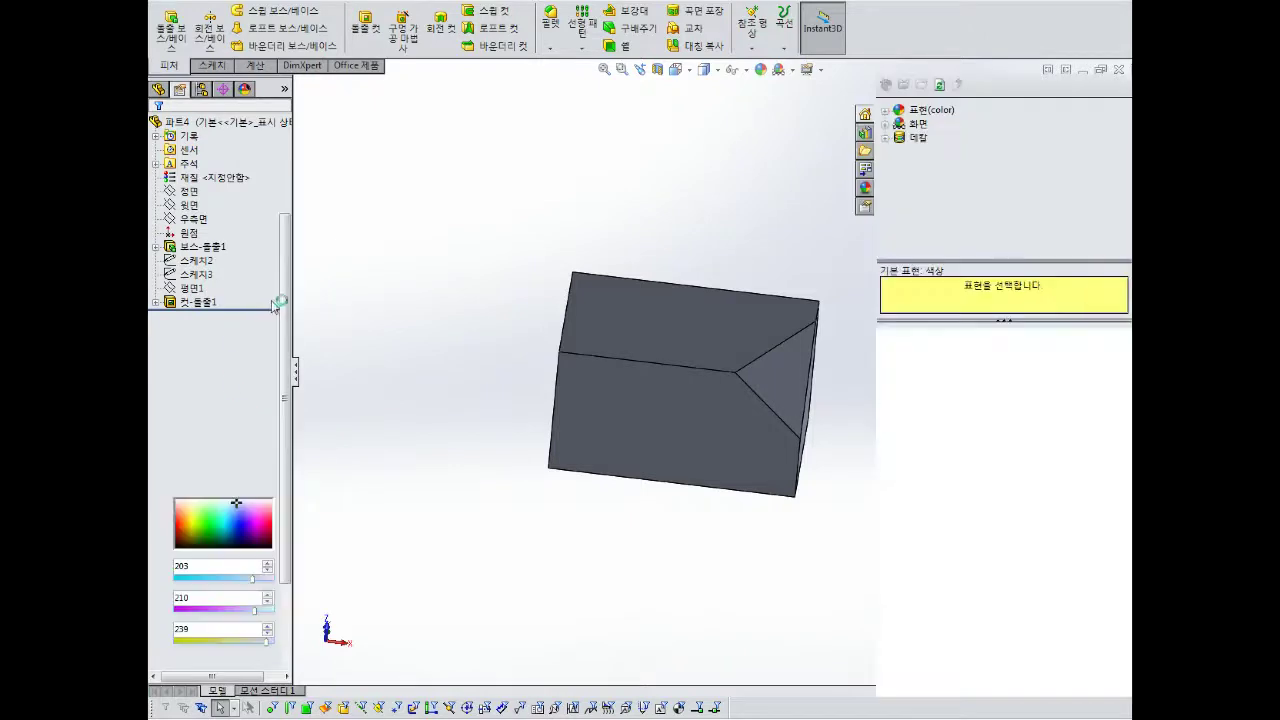
click(182, 435)
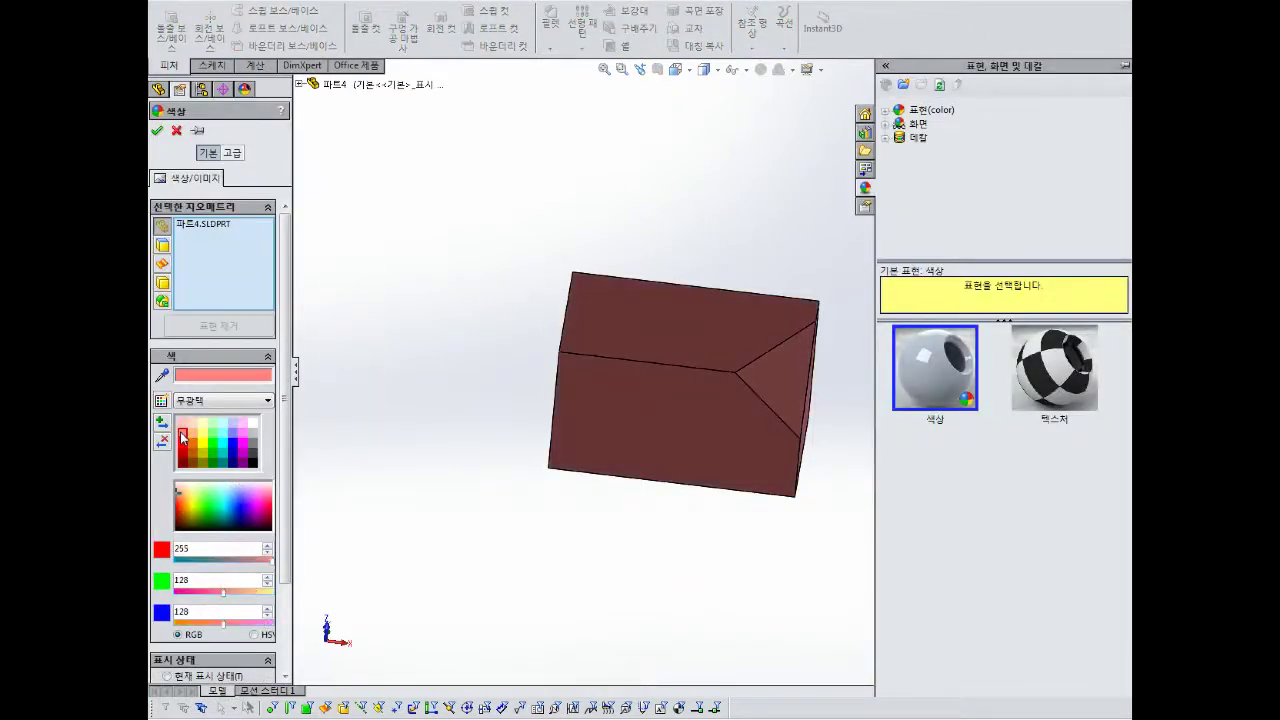
click(183, 447)
click(192, 444)
click(210, 442)
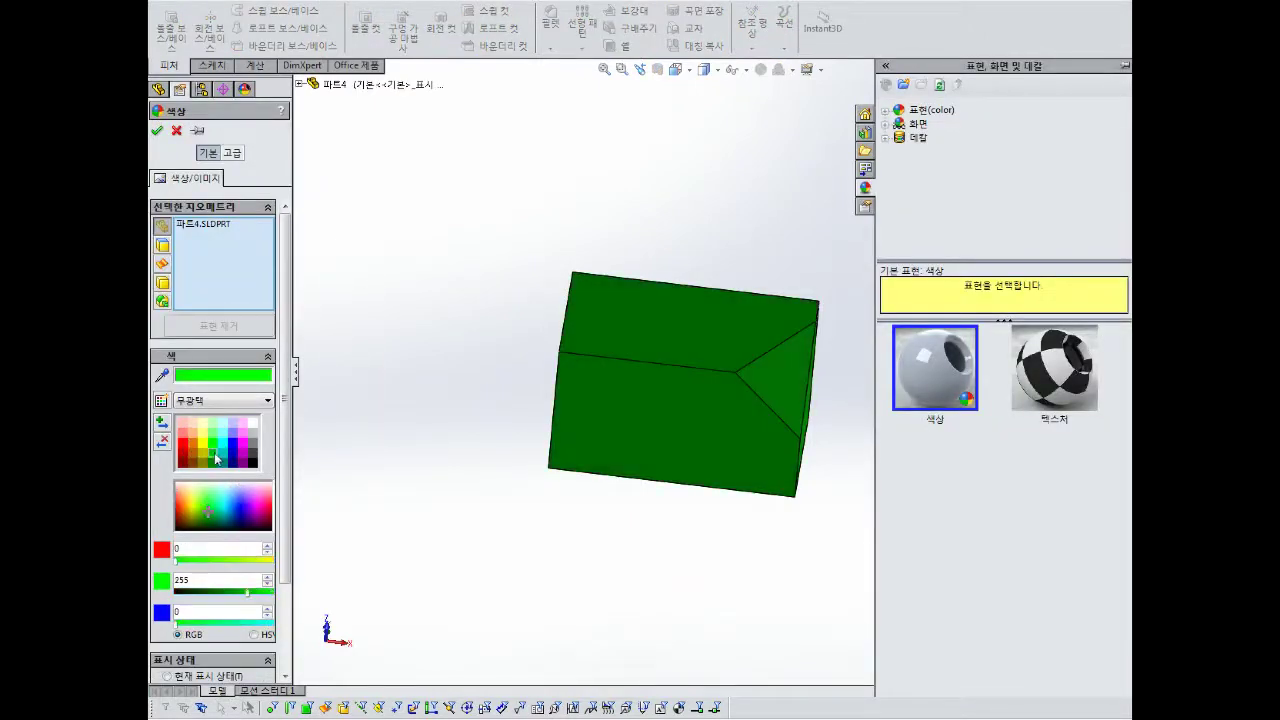
click(214, 454)
click(233, 443)
click(241, 462)
click(206, 456)
click(193, 461)
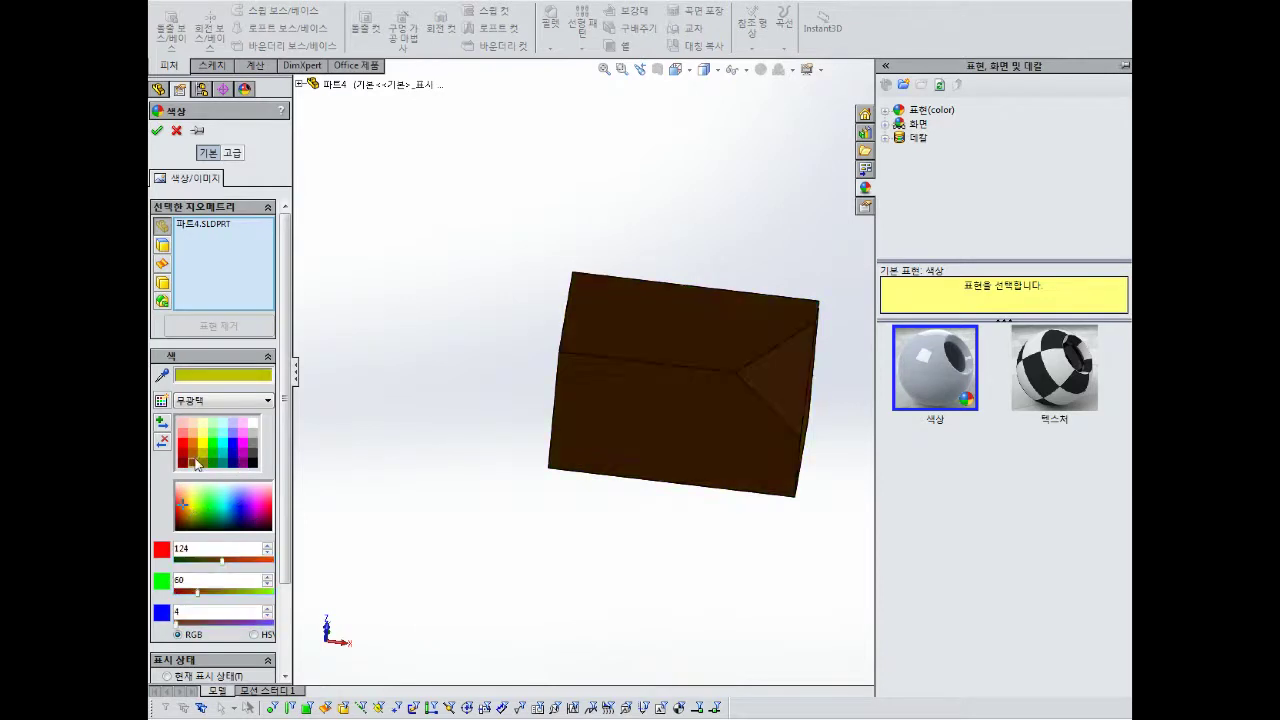
click(193, 446)
click(182, 444)
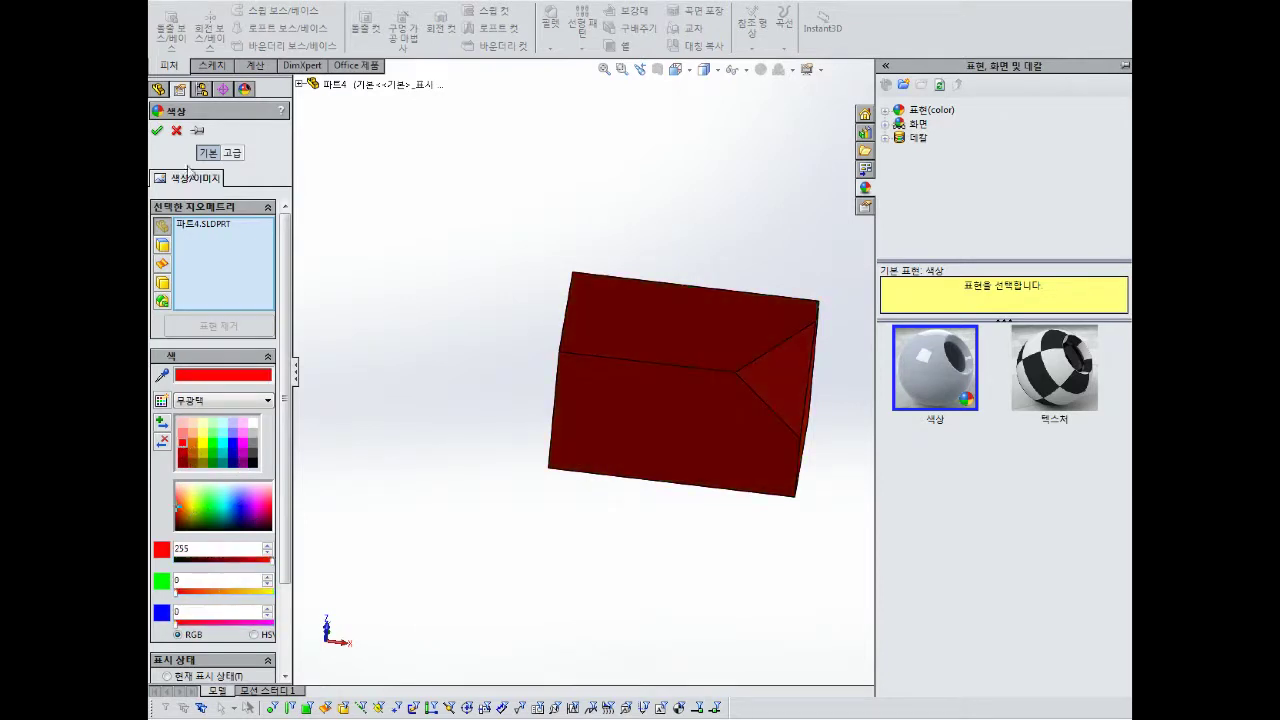
click(157, 131)
Save the red part in the 0805 folder under the file name 2.
middle_drag(583, 211, 675, 386)
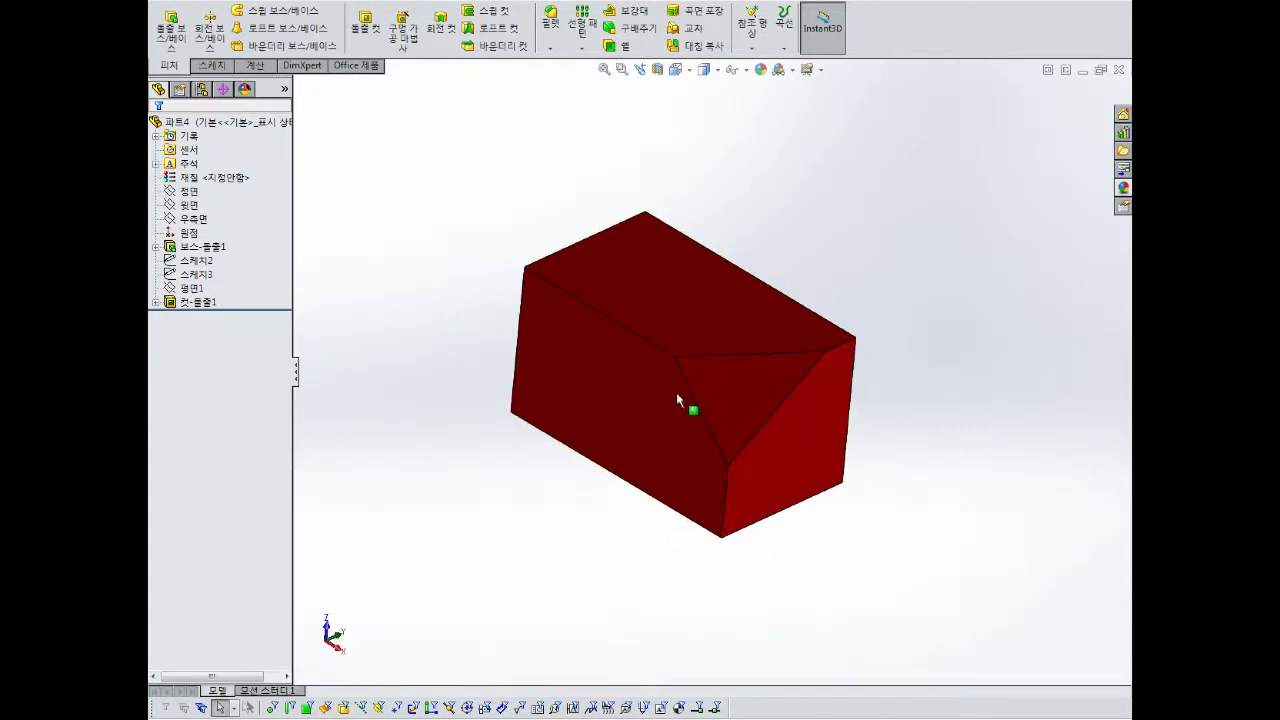
key(ctrl+s)
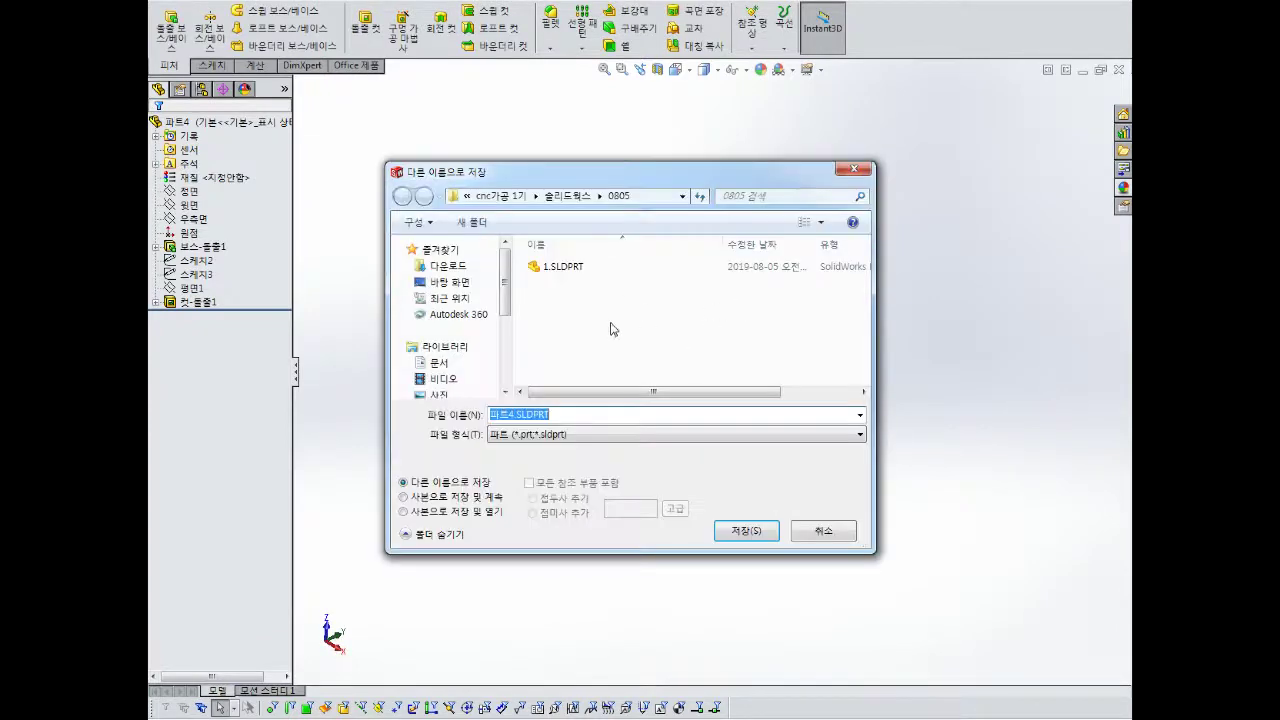
text(2)
key(Return)
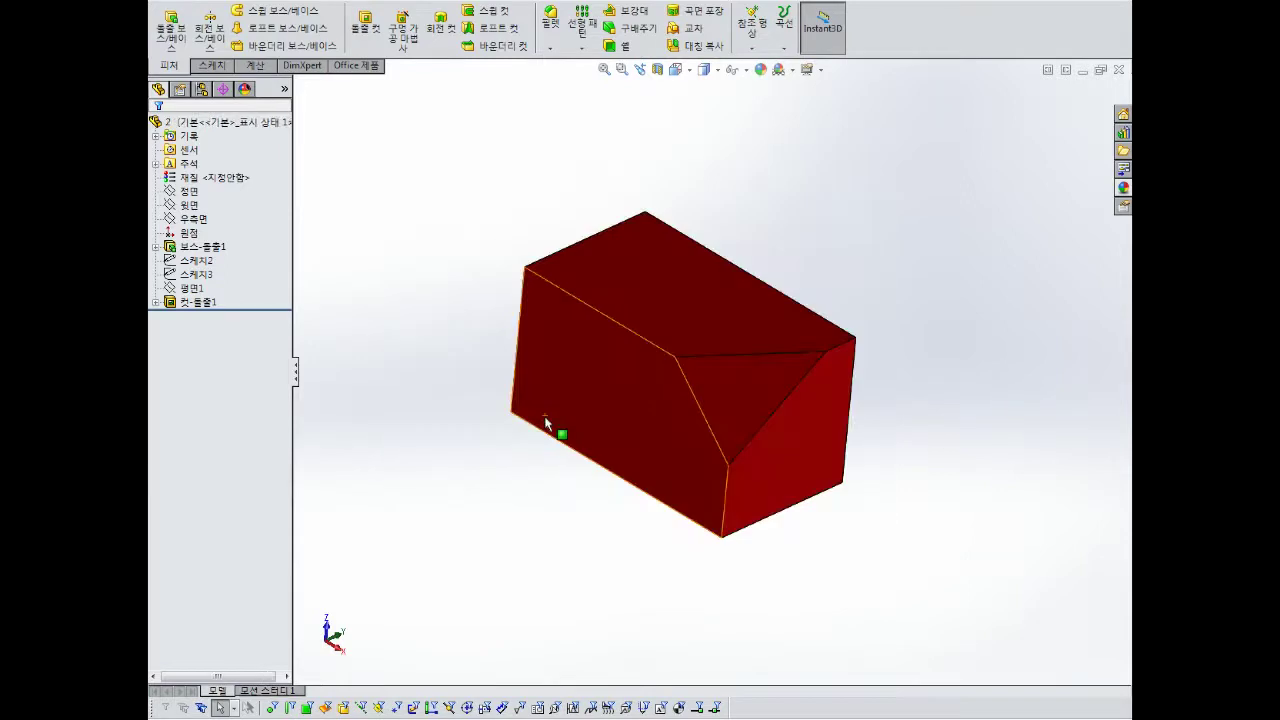
middle_drag(760, 332, 848, 405)
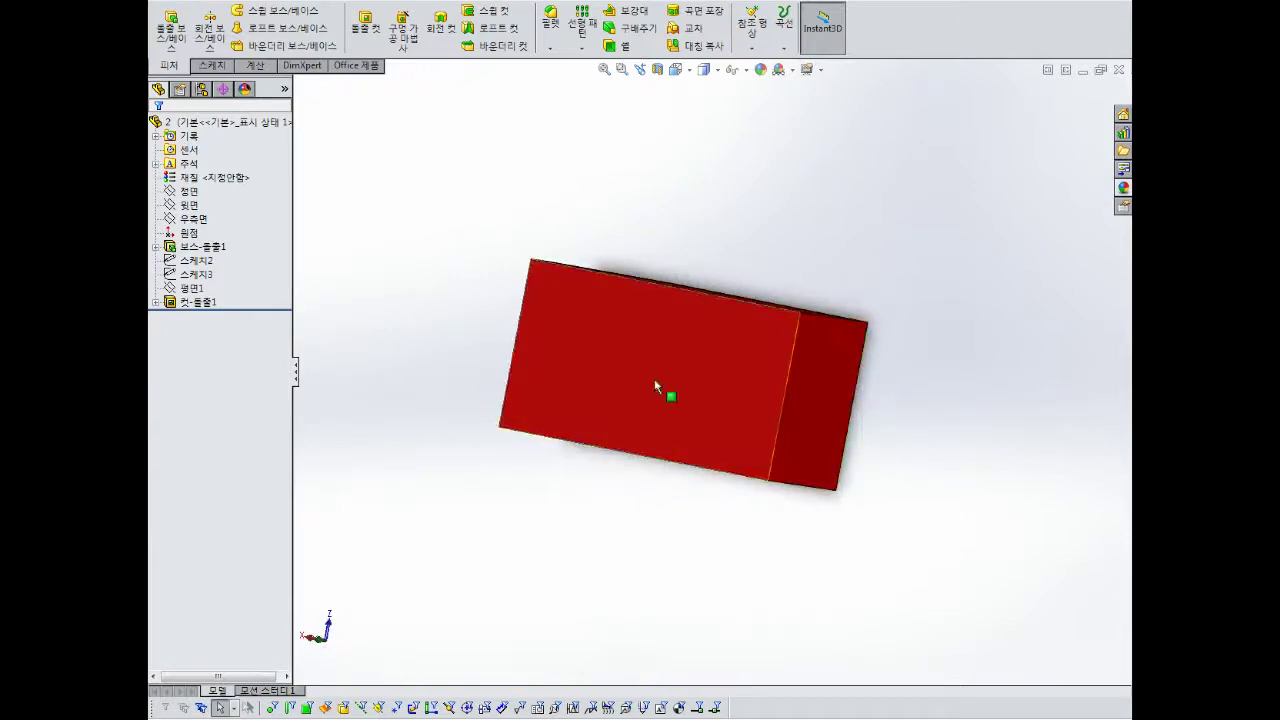
middle_drag(771, 320, 627, 367)
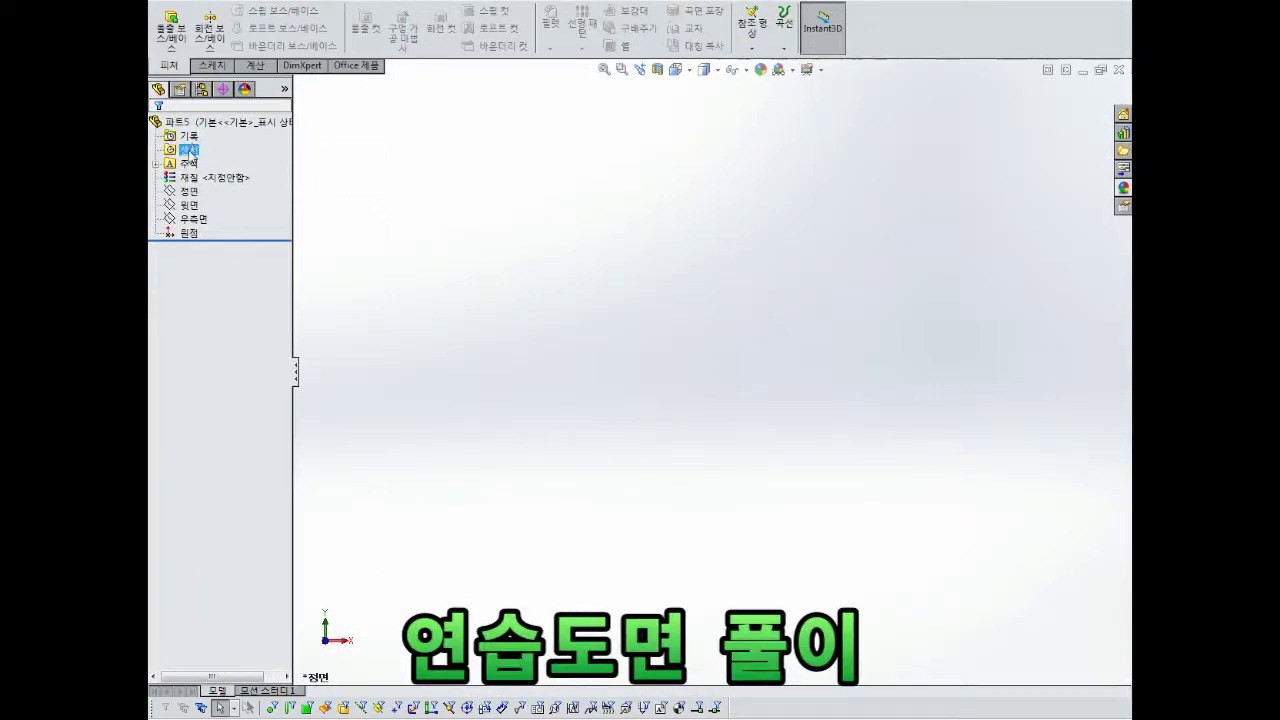
In the new part, sketch a center rectangle about 162 mm wide around the origin on the front plane (정면).
click(194, 192)
click(211, 174)
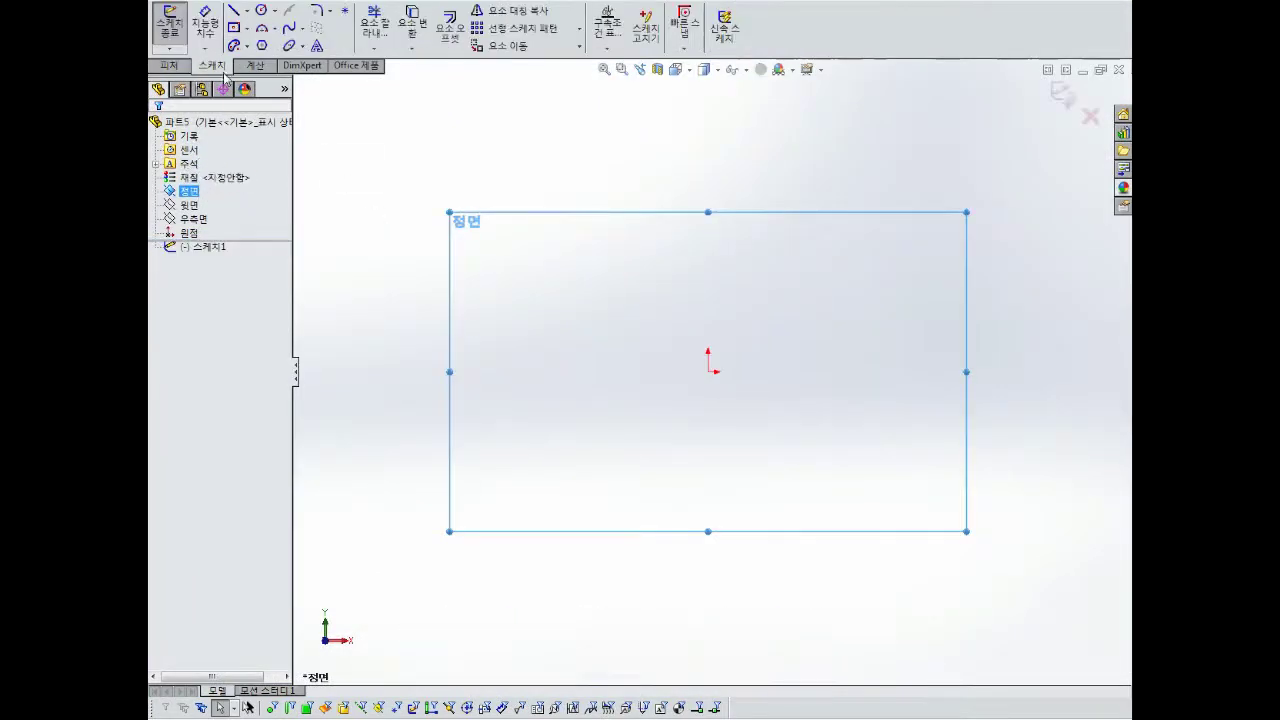
click(233, 28)
click(709, 371)
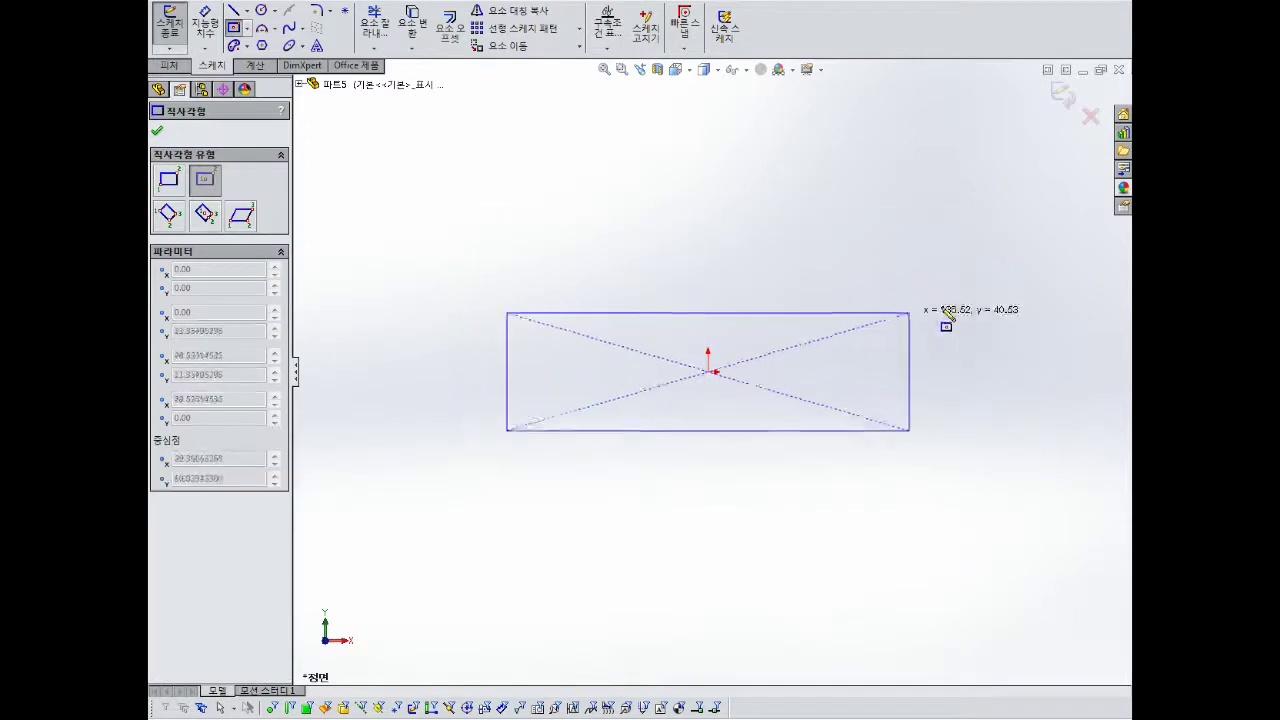
click(944, 307)
key(Escape)
Dimension the rectangle 70 mm wide and 40 mm high, and finish the sketch.
click(797, 307)
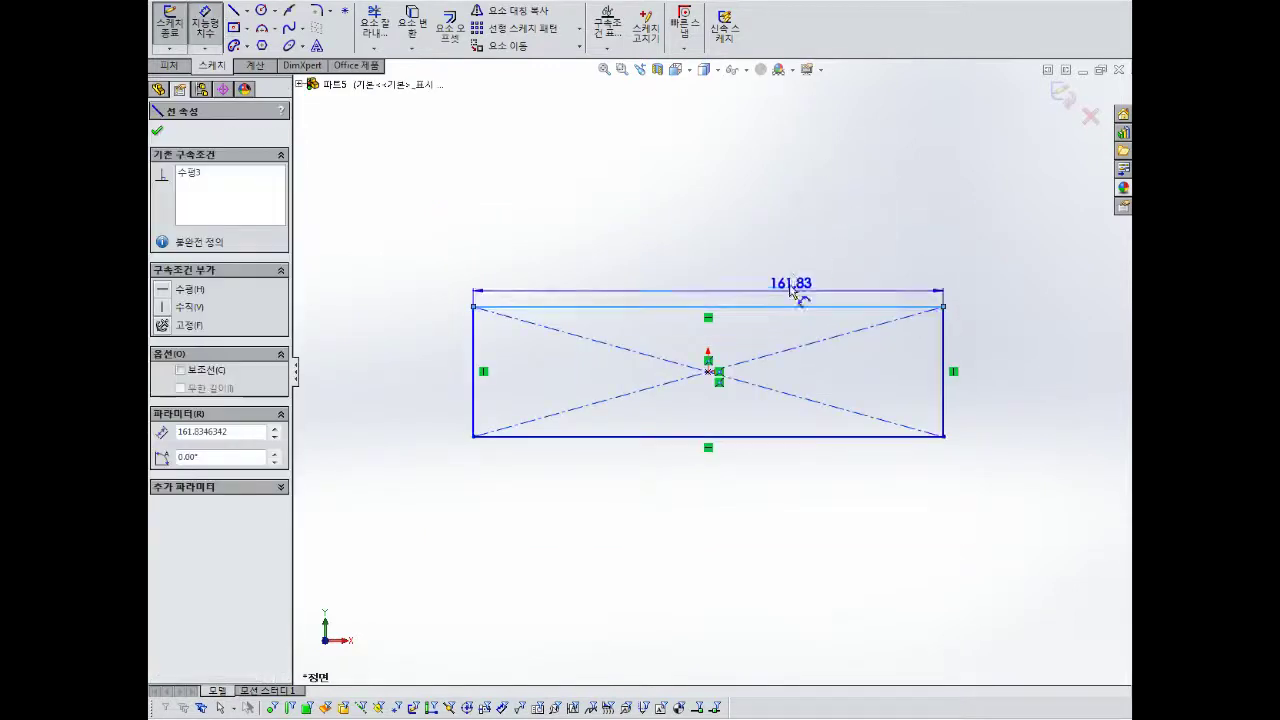
click(791, 242)
text(70)
key(Return)
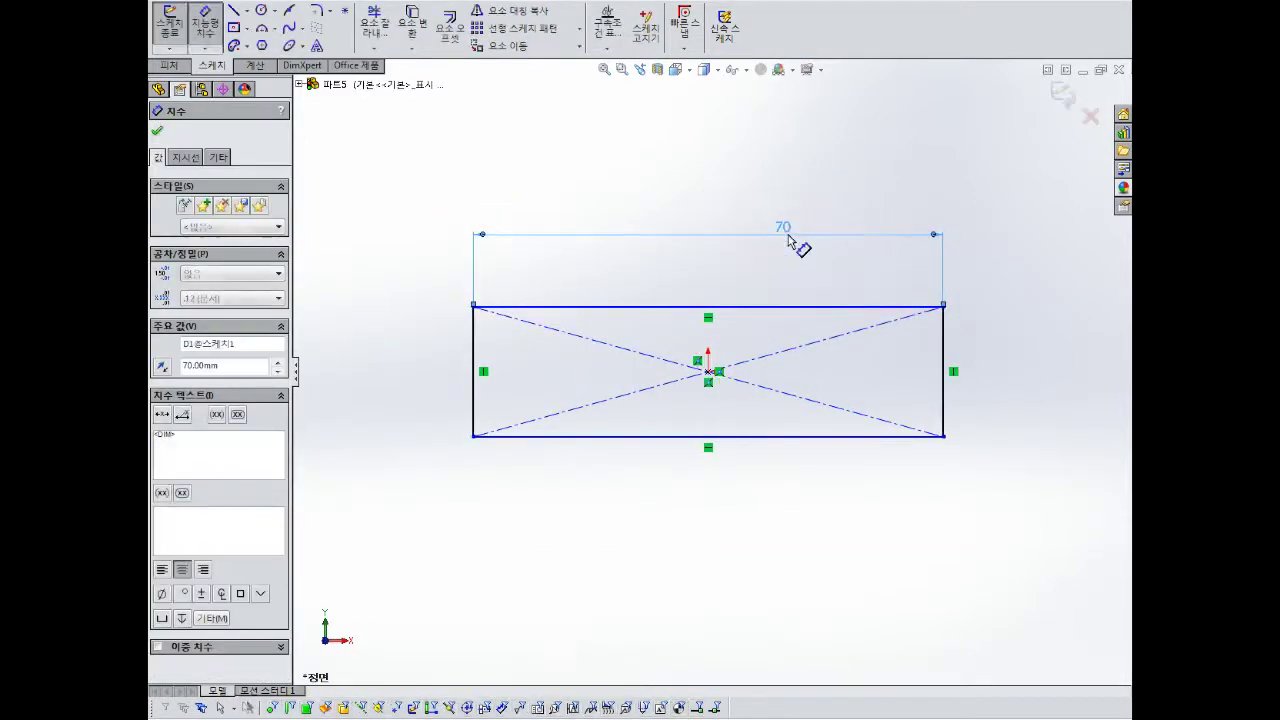
click(945, 349)
click(1015, 342)
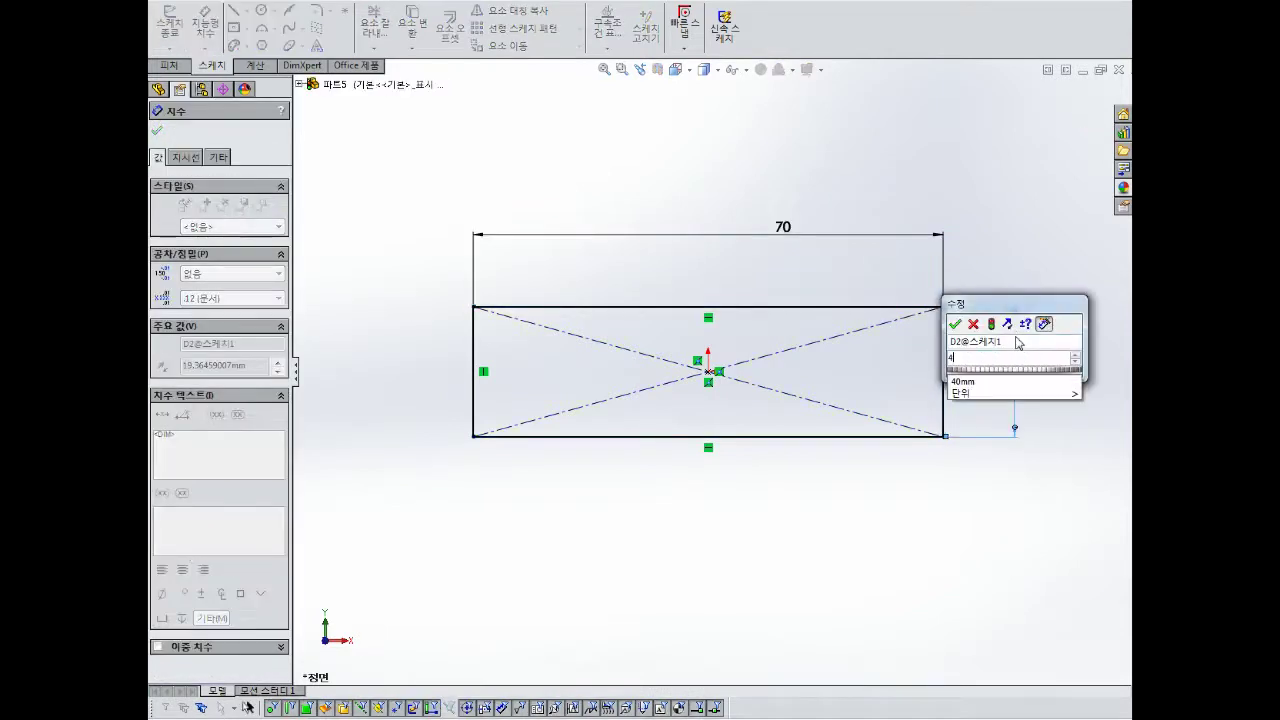
text(40)
key(Return)
click(1060, 103)
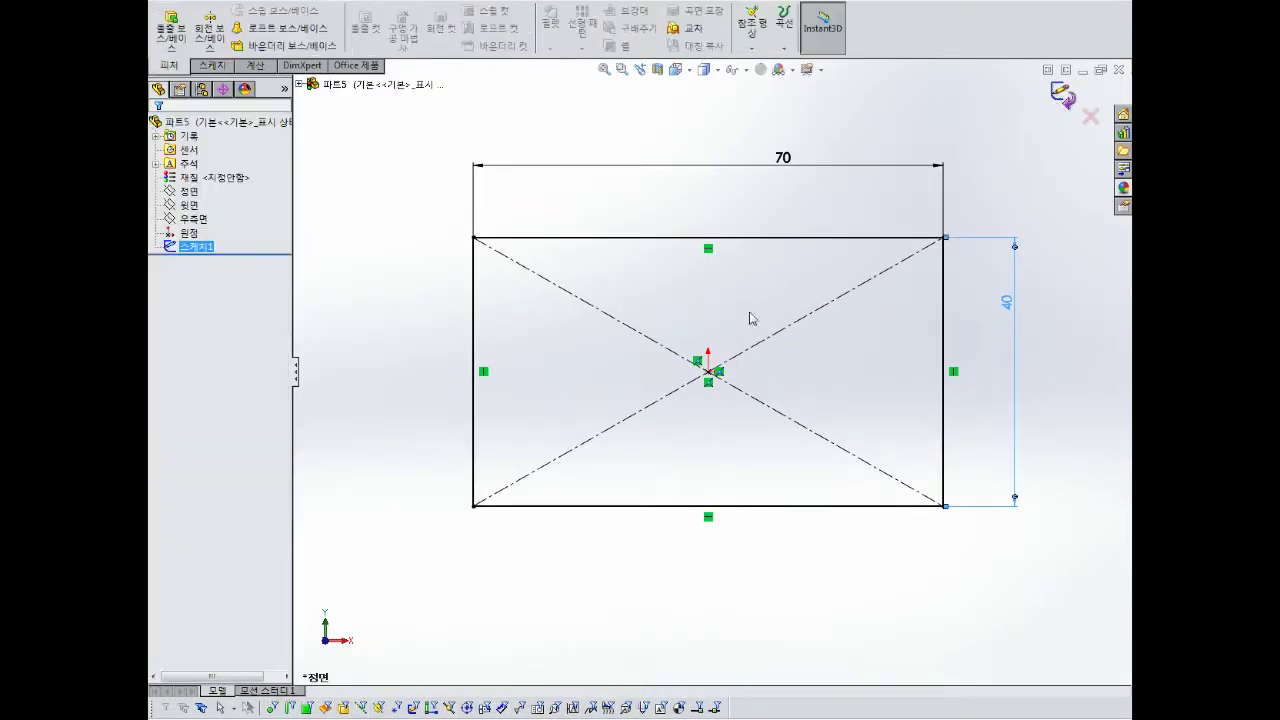
Extrude the rectangle as a blind boss 40 mm deep.
middle_drag(751, 317, 727, 178)
click(174, 27)
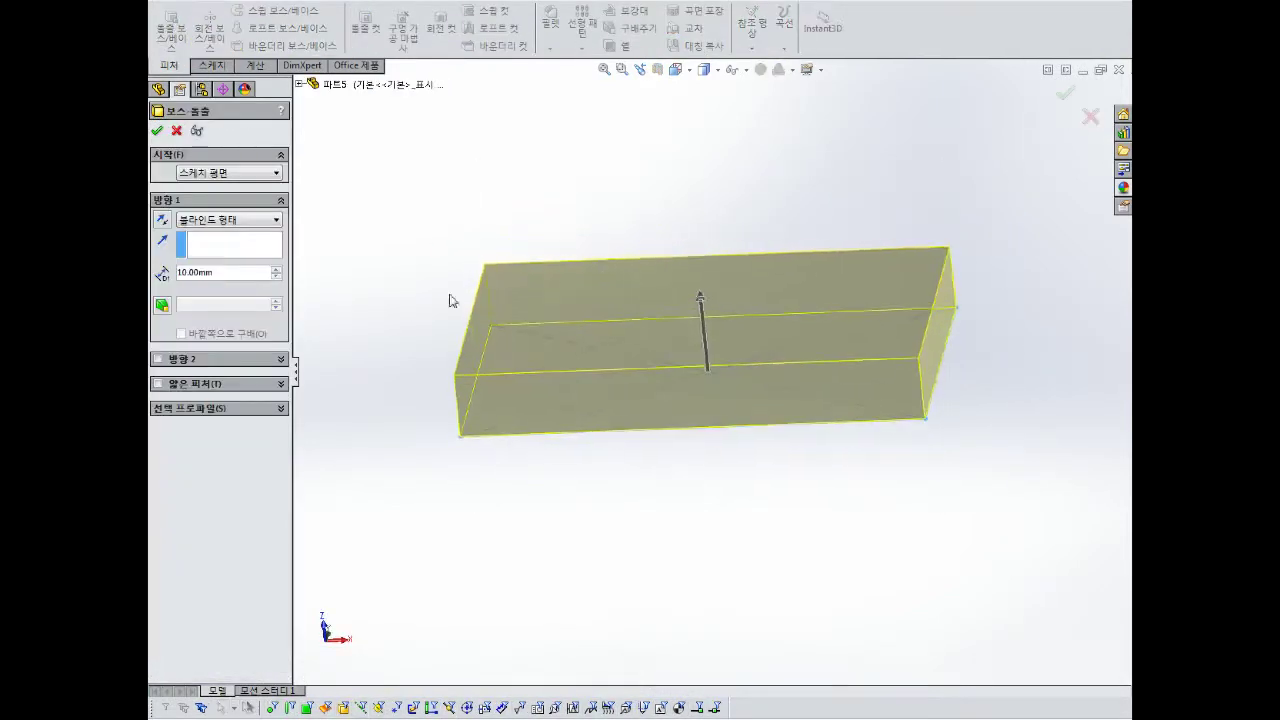
text(40)
key(Return)
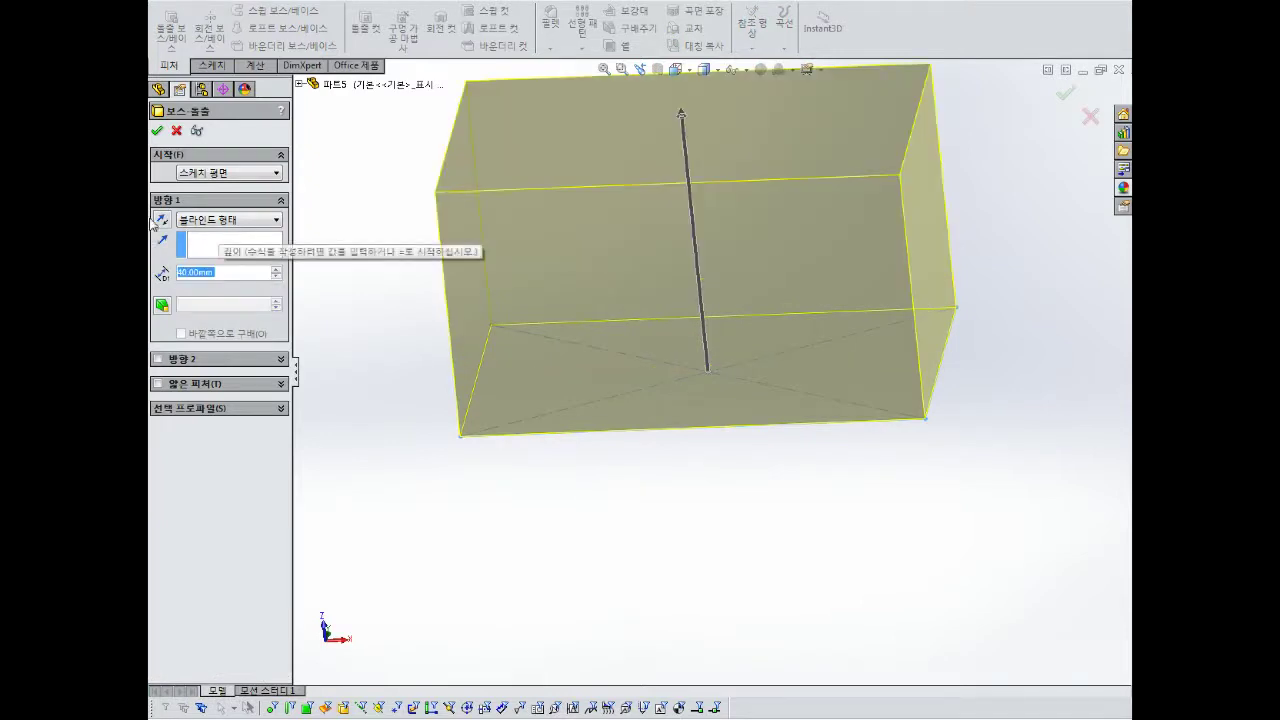
click(152, 133)
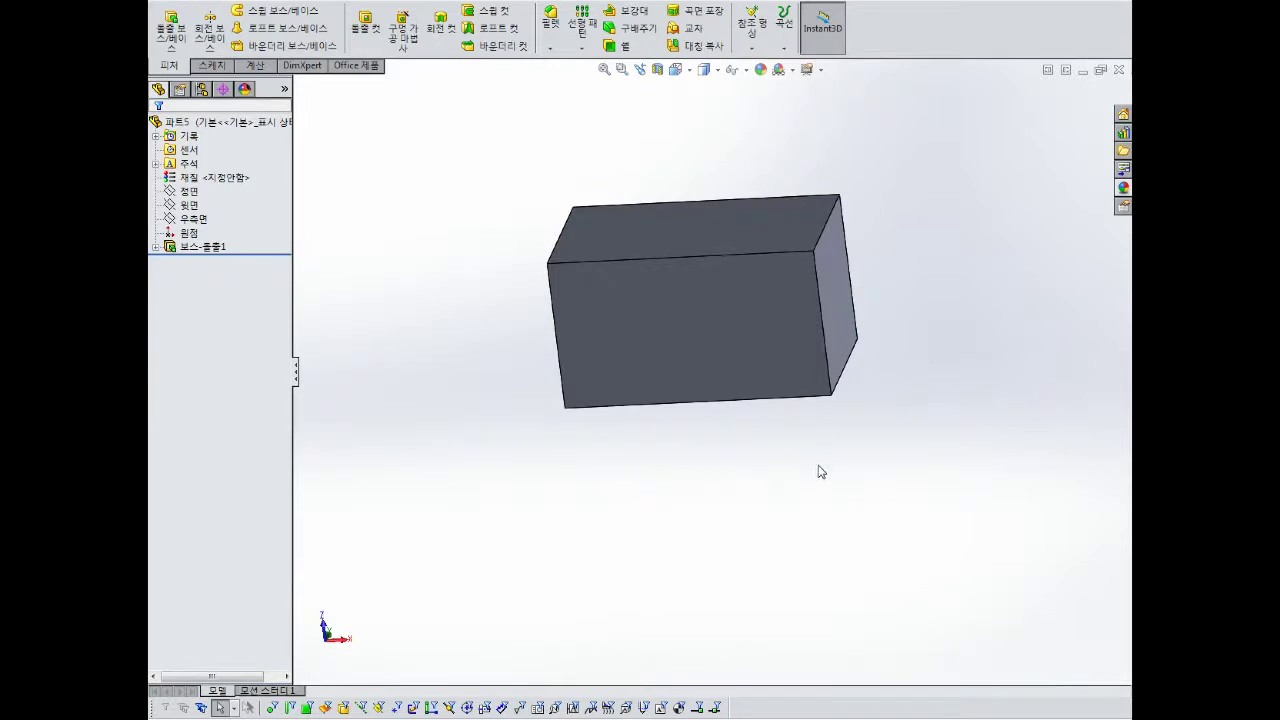
On the block's square end face, sketch a right triangle at the lower corner away from the origin, with a vertical leg about 34 mm long.
middle_drag(842, 424, 802, 436)
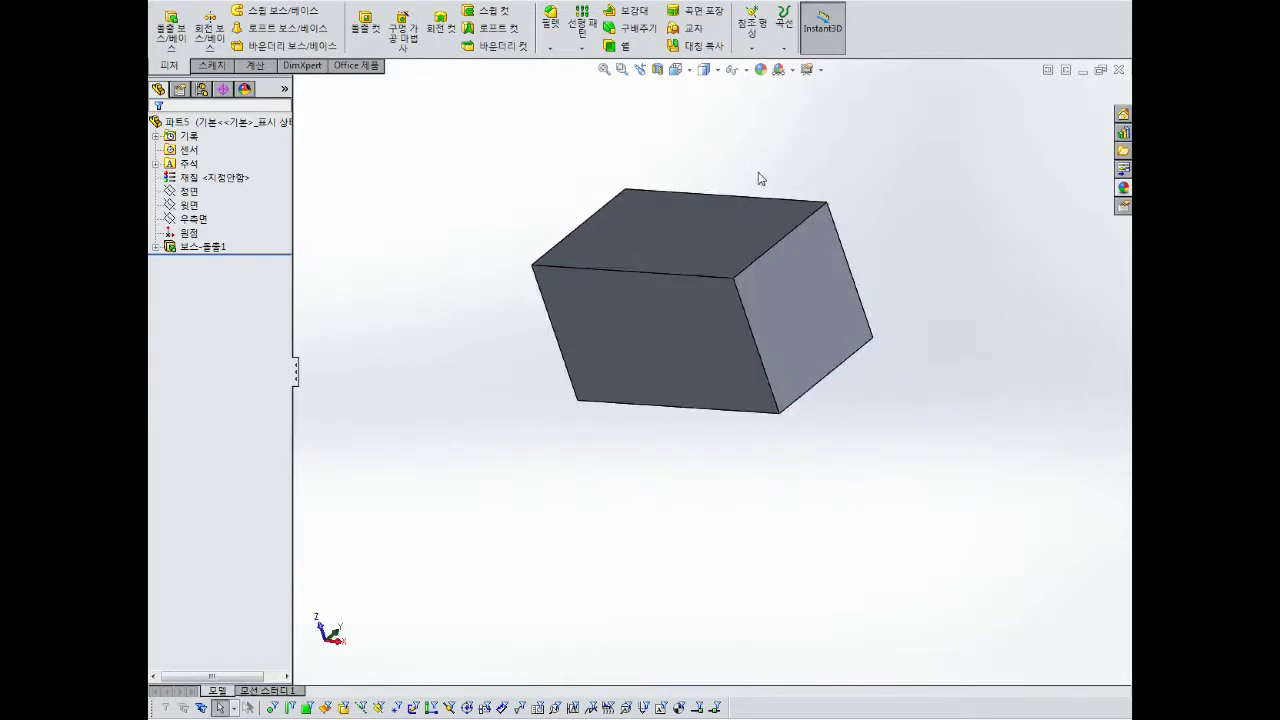
middle_drag(783, 162, 815, 180)
click(830, 302)
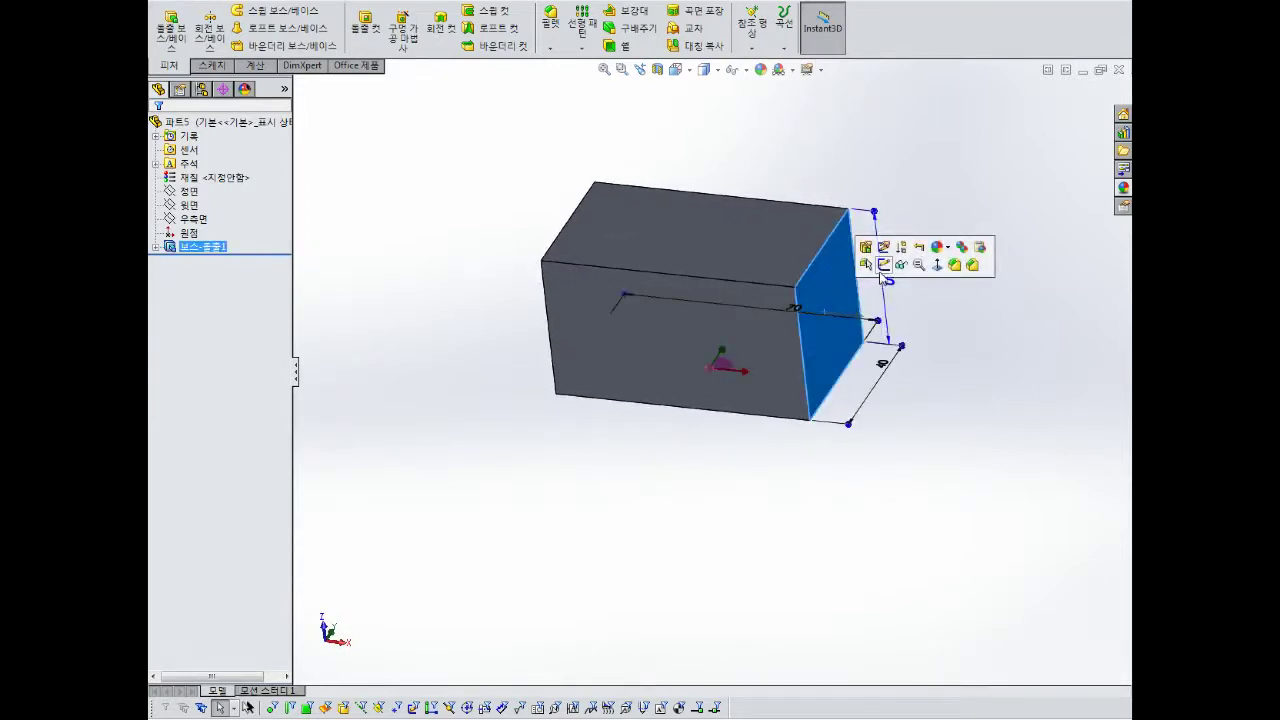
click(882, 268)
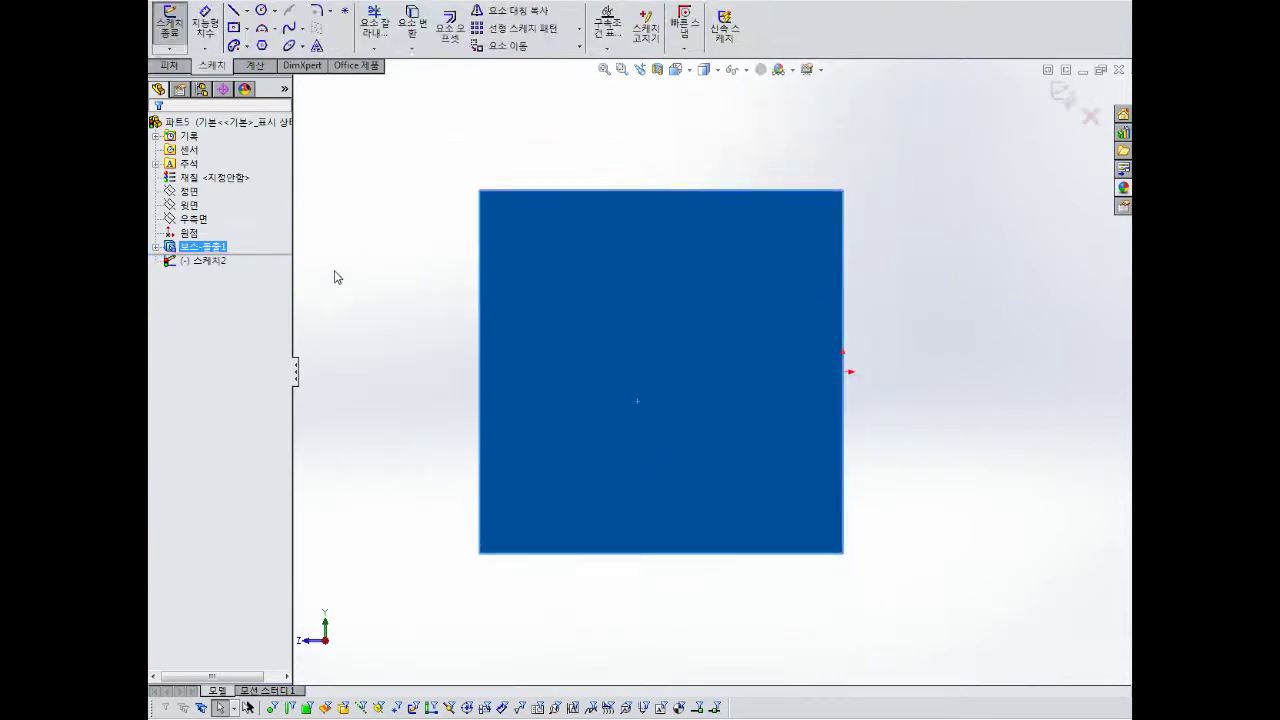
click(233, 10)
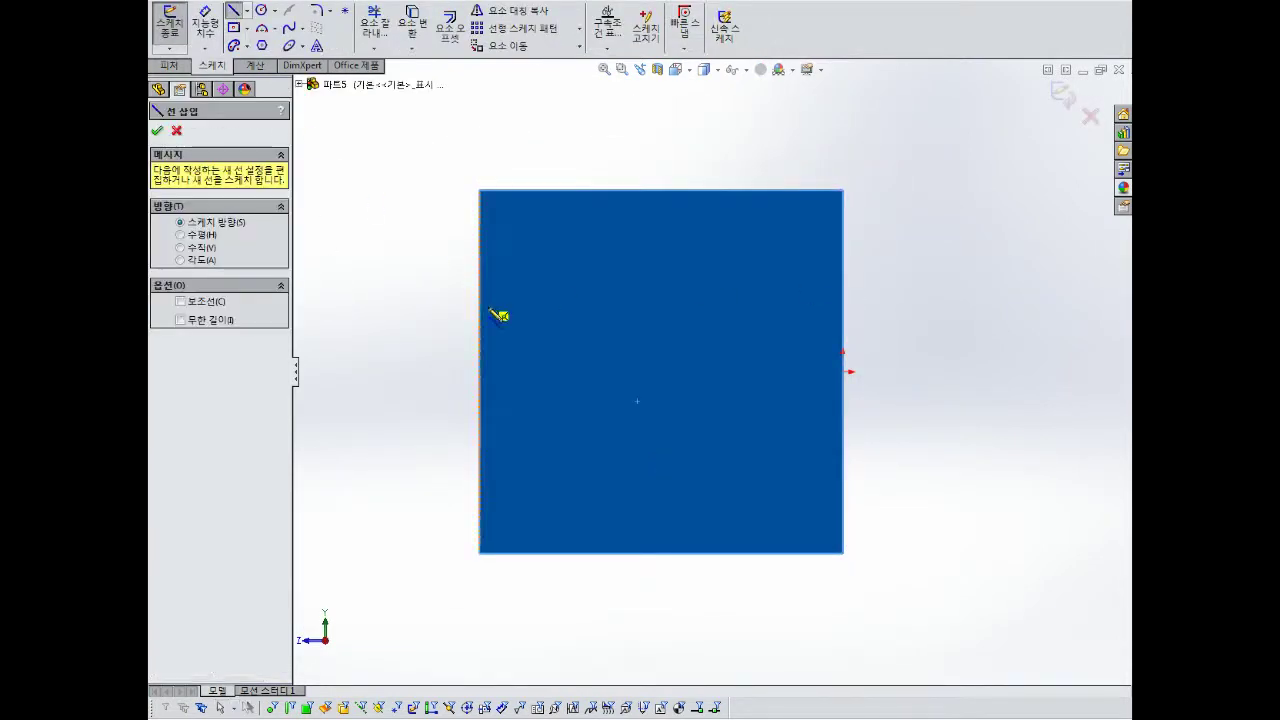
click(481, 243)
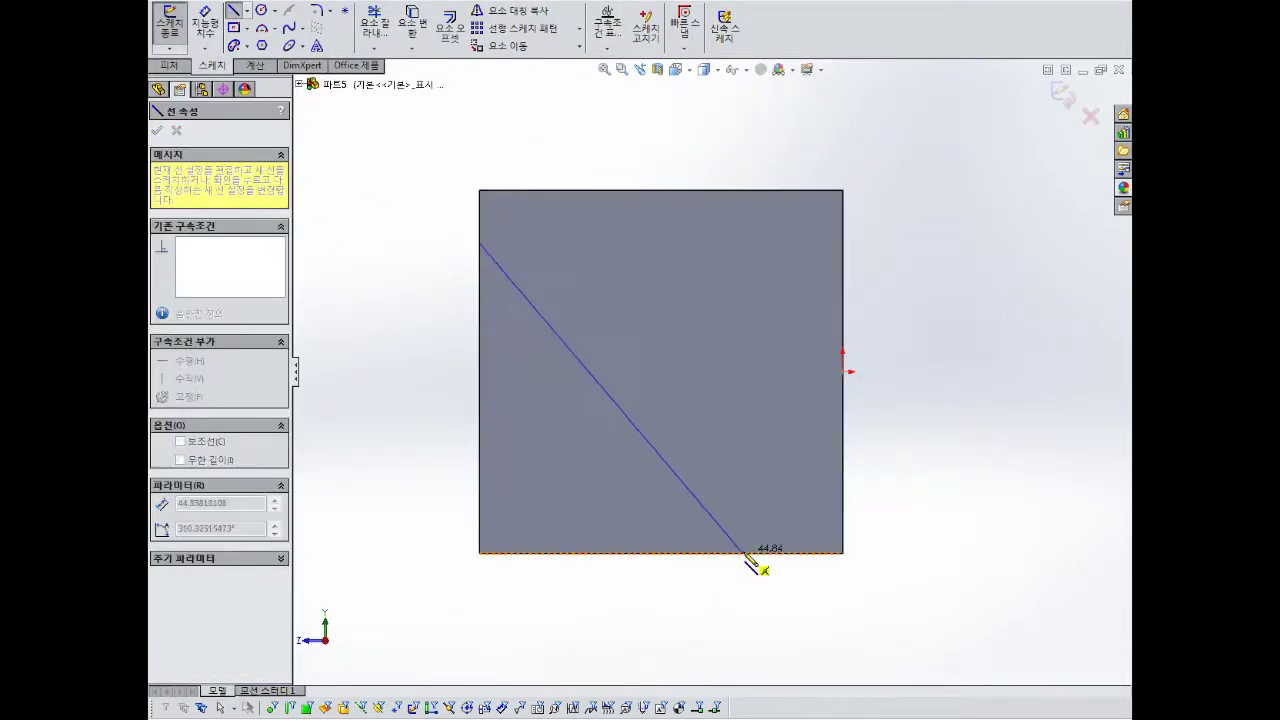
click(744, 552)
click(480, 553)
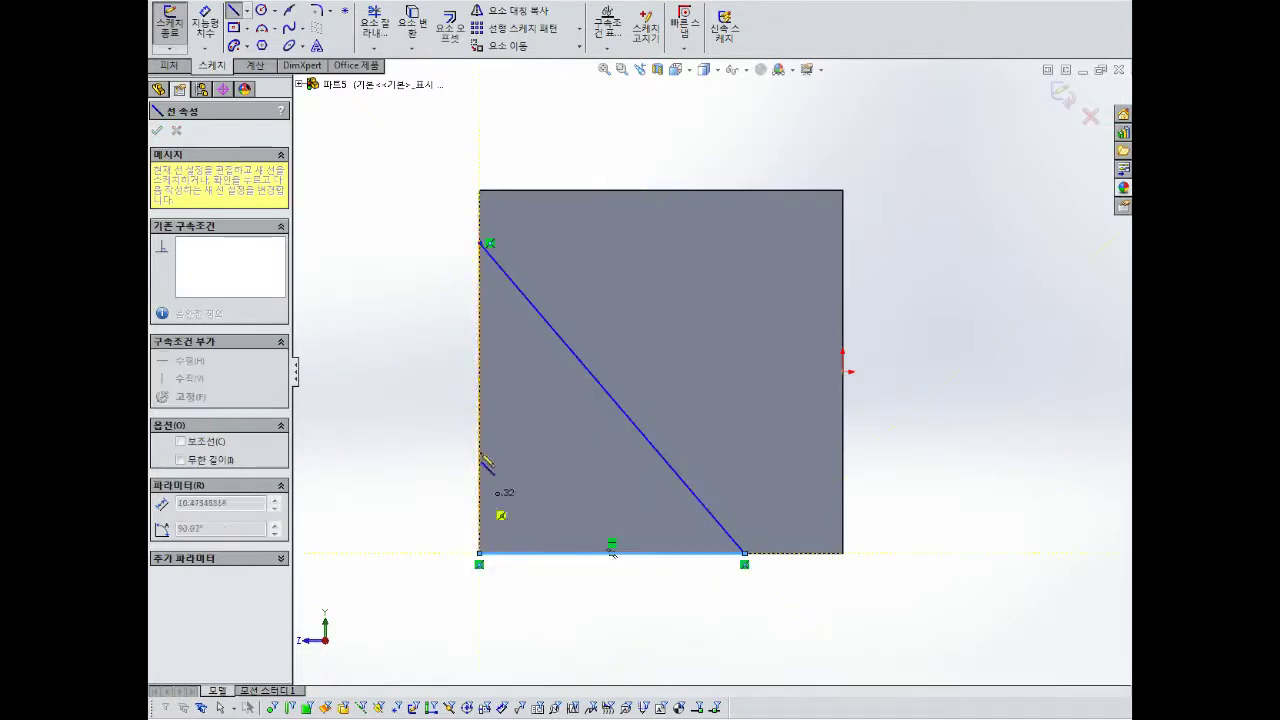
click(480, 243)
scroll(565, 328, up, 2)
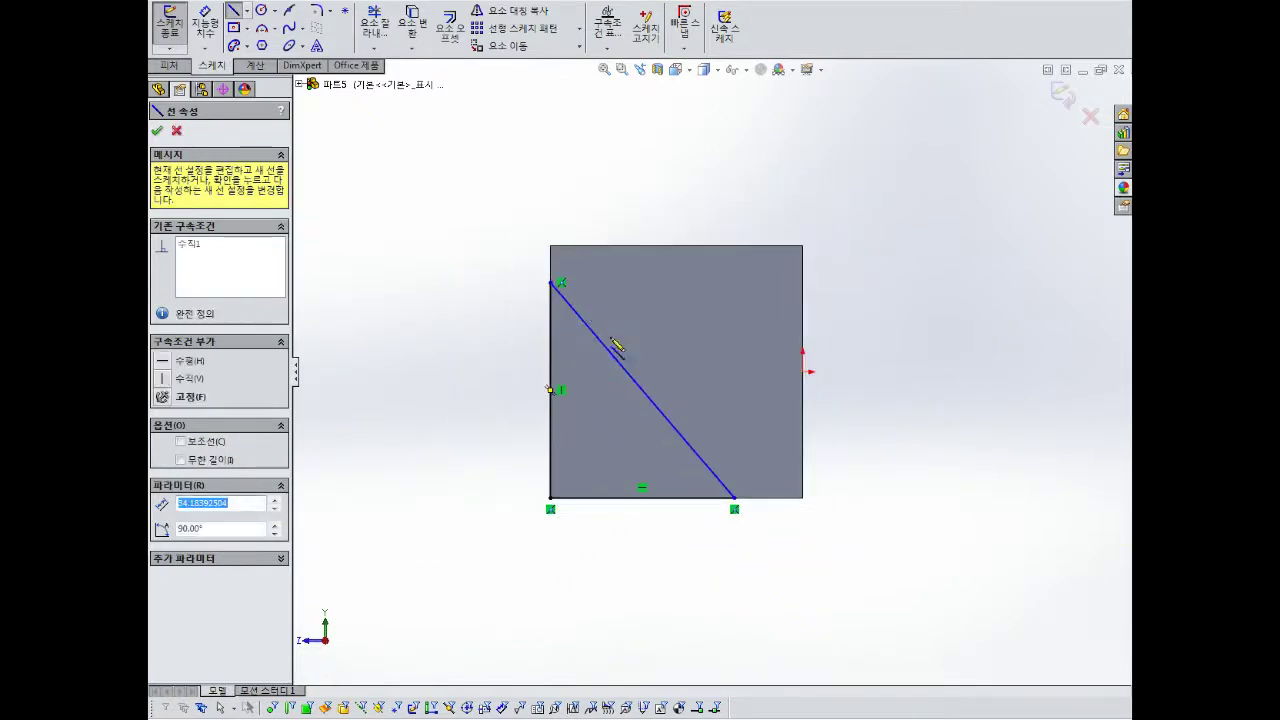
key(Escape)
Dimension both the vertical and the horizontal leg of the triangle to 30 mm.
right_drag(459, 340, 463, 255)
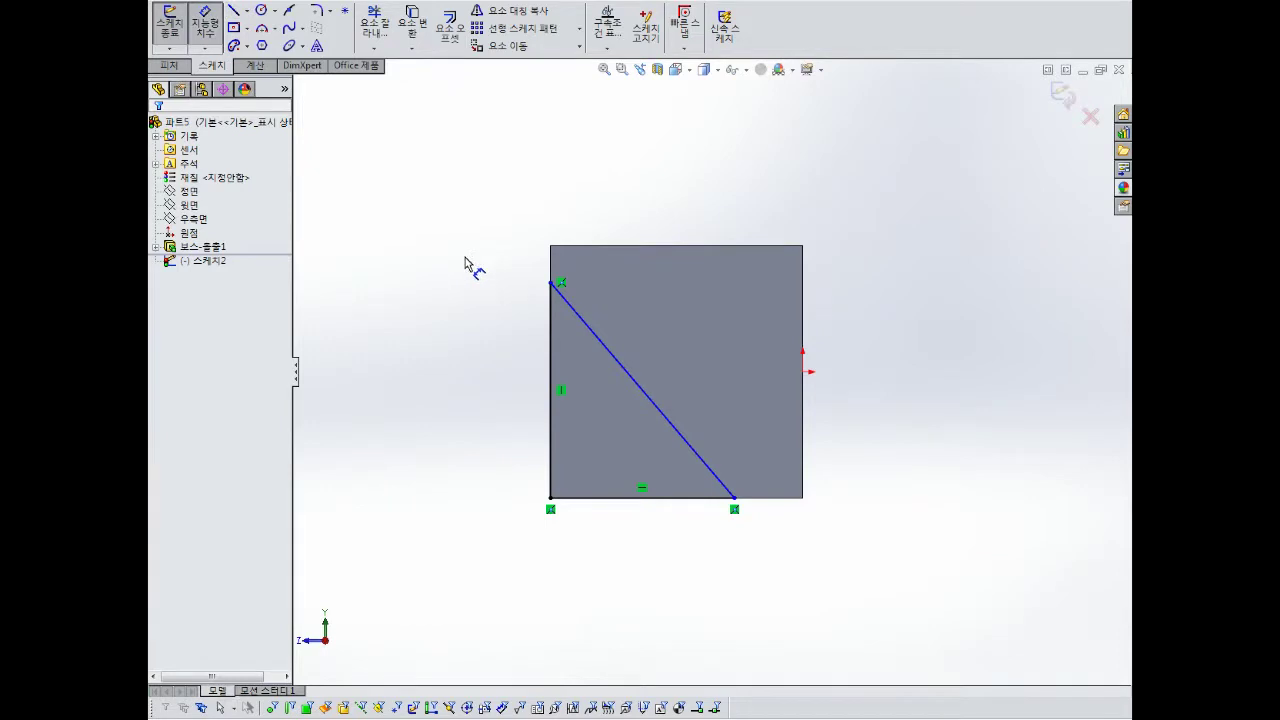
click(551, 347)
click(448, 320)
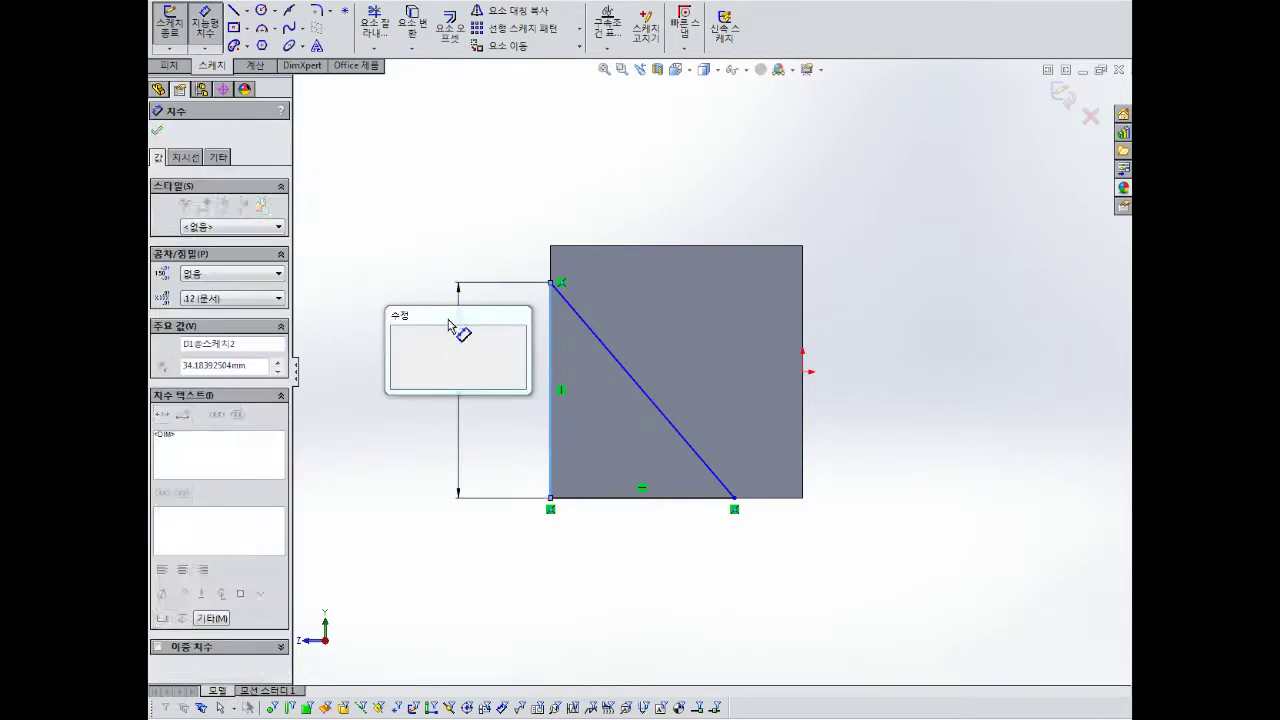
text(30)
key(Return)
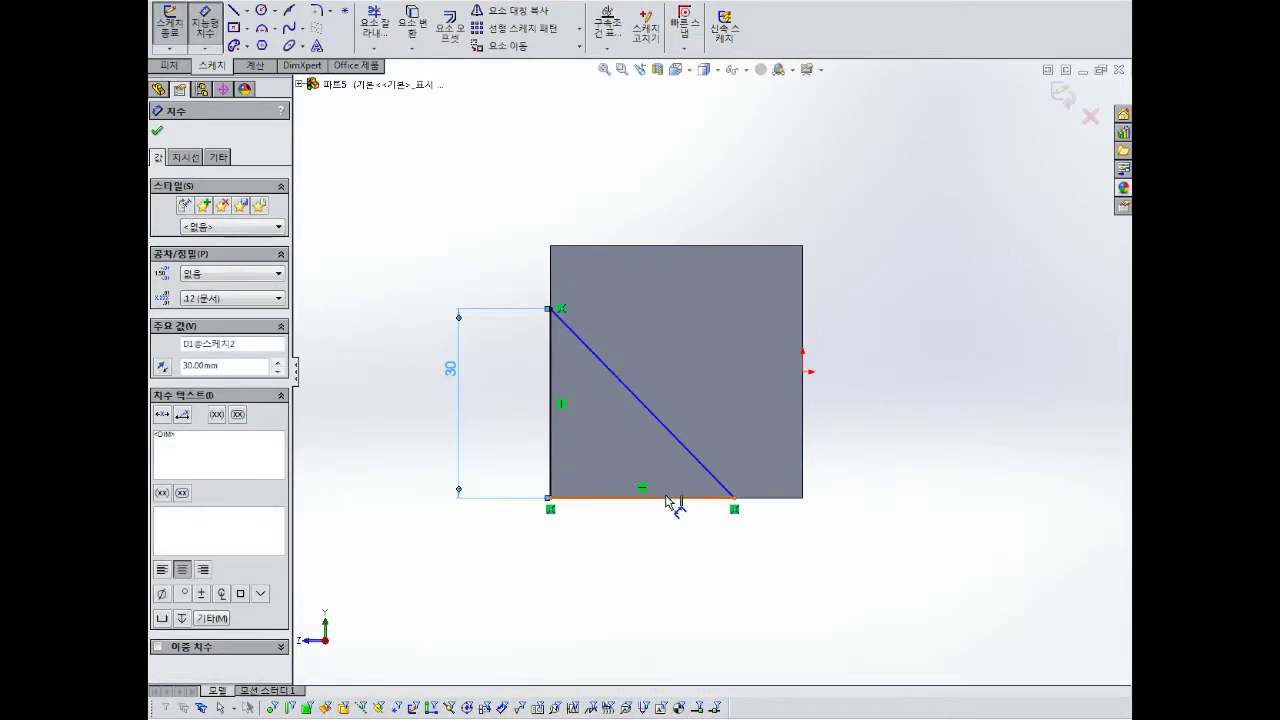
click(672, 497)
click(674, 552)
text(30)
key(Return)
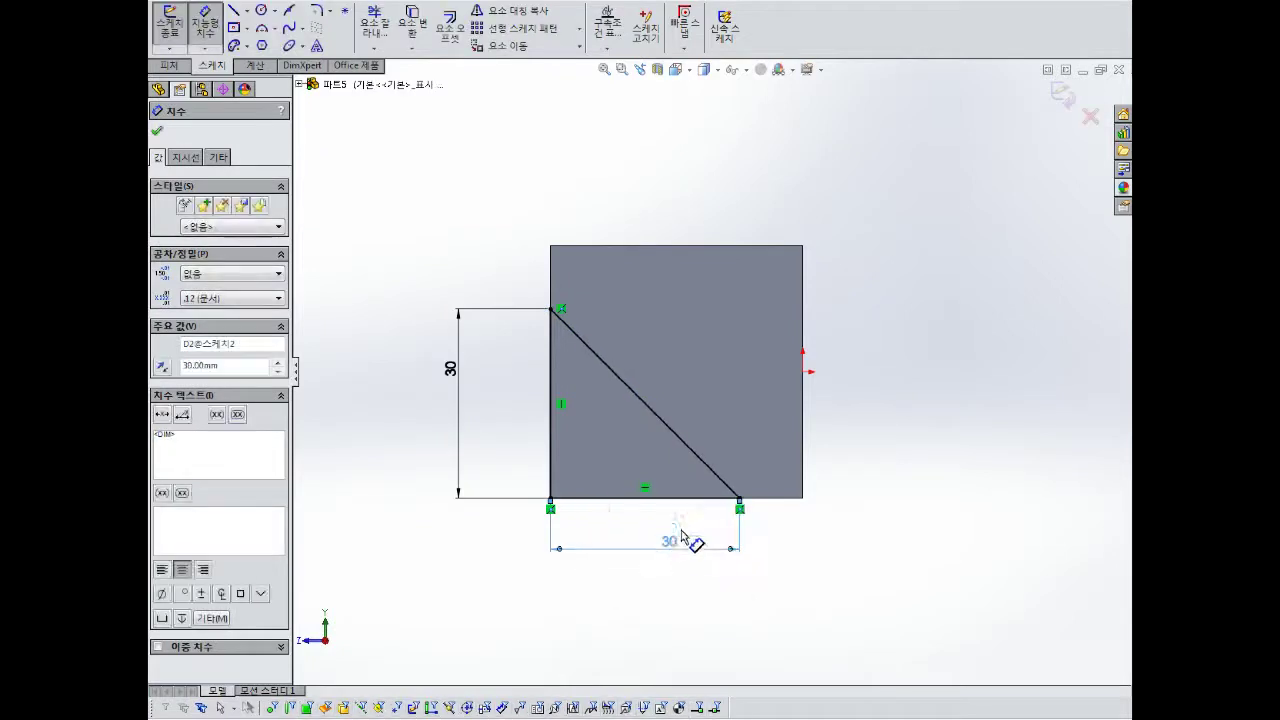
middle_drag(681, 526, 747, 369)
scroll(777, 429, up, 3)
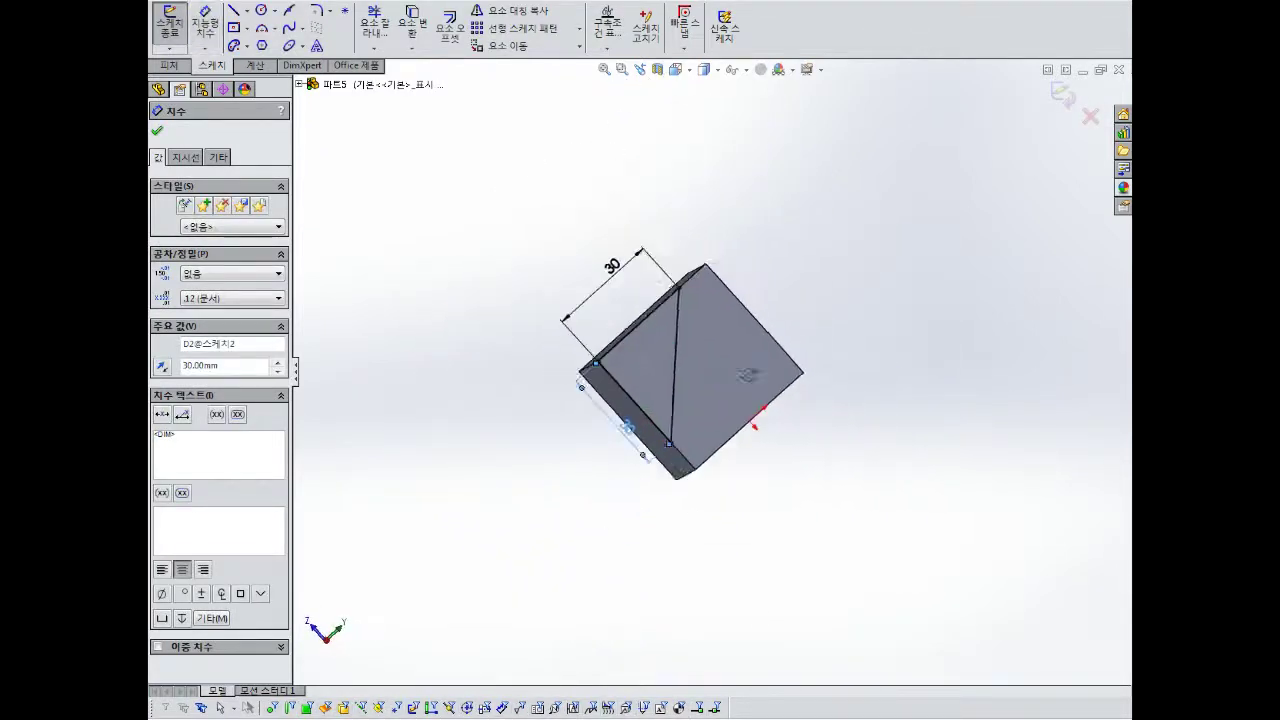
Reposition the dimension on one leg of the end-face triangle and finish the sketch.
scroll(686, 336, down, 2)
middle_drag(686, 336, 612, 231)
drag(598, 212, 626, 244)
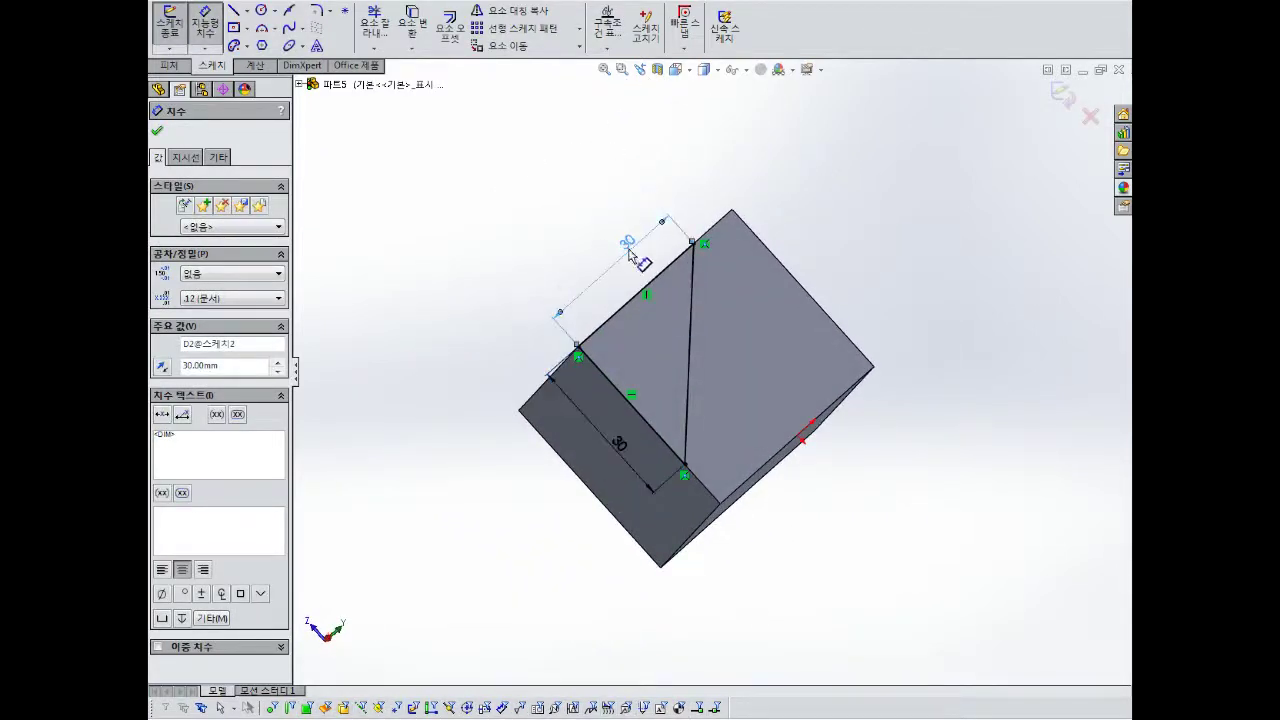
mouse_move(657, 445)
middle_down()
mouse_move(821, 371)
mouse_move(600, 398)
mouse_move(889, 392)
mouse_move(932, 370)
middle_up()
click(704, 445)
scroll(889, 392, up, 2)
scroll(932, 370, down, 1)
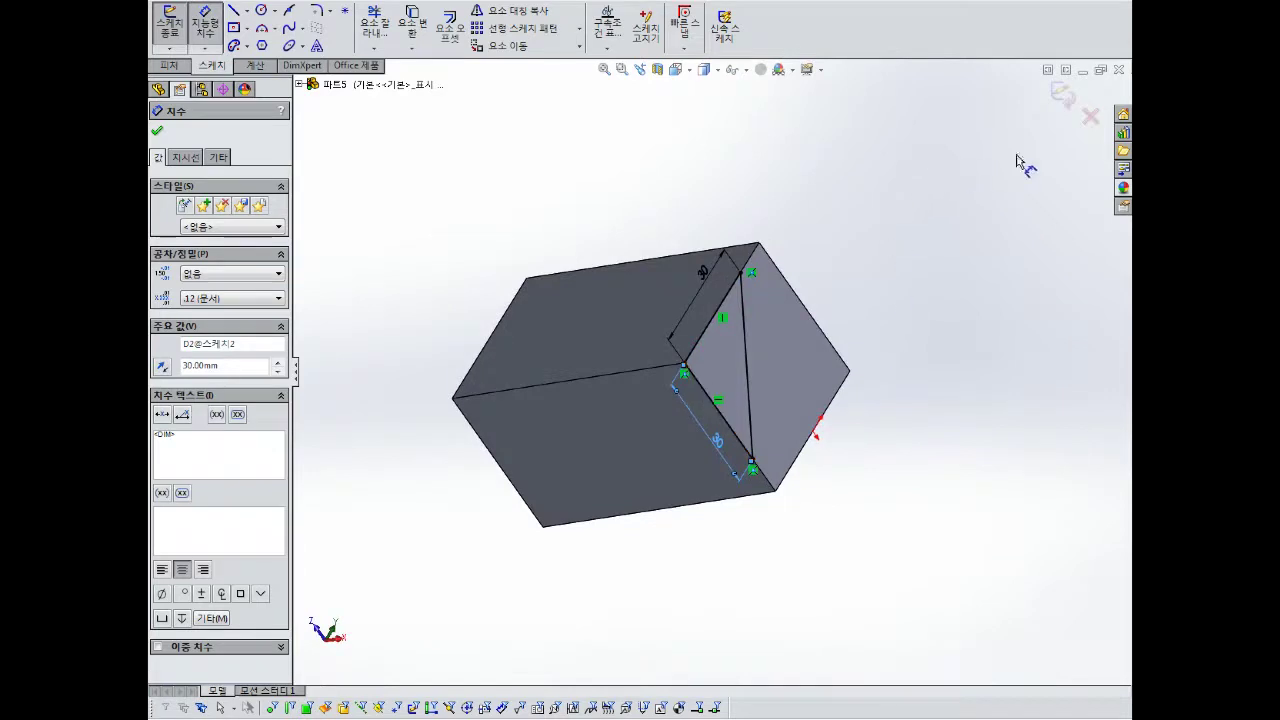
click(1062, 97)
Cut-extrude the triangle sketch into the block to a blind depth of 20 mm.
middle_drag(972, 138, 1000, 147)
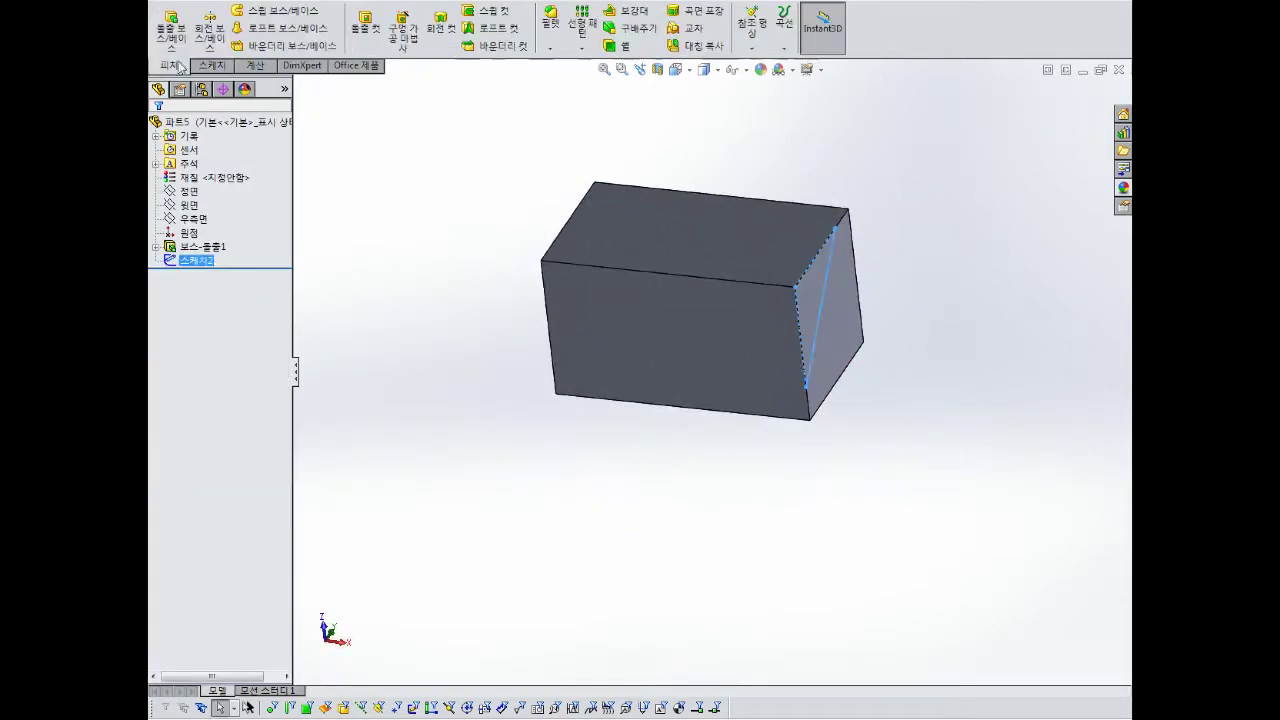
click(357, 18)
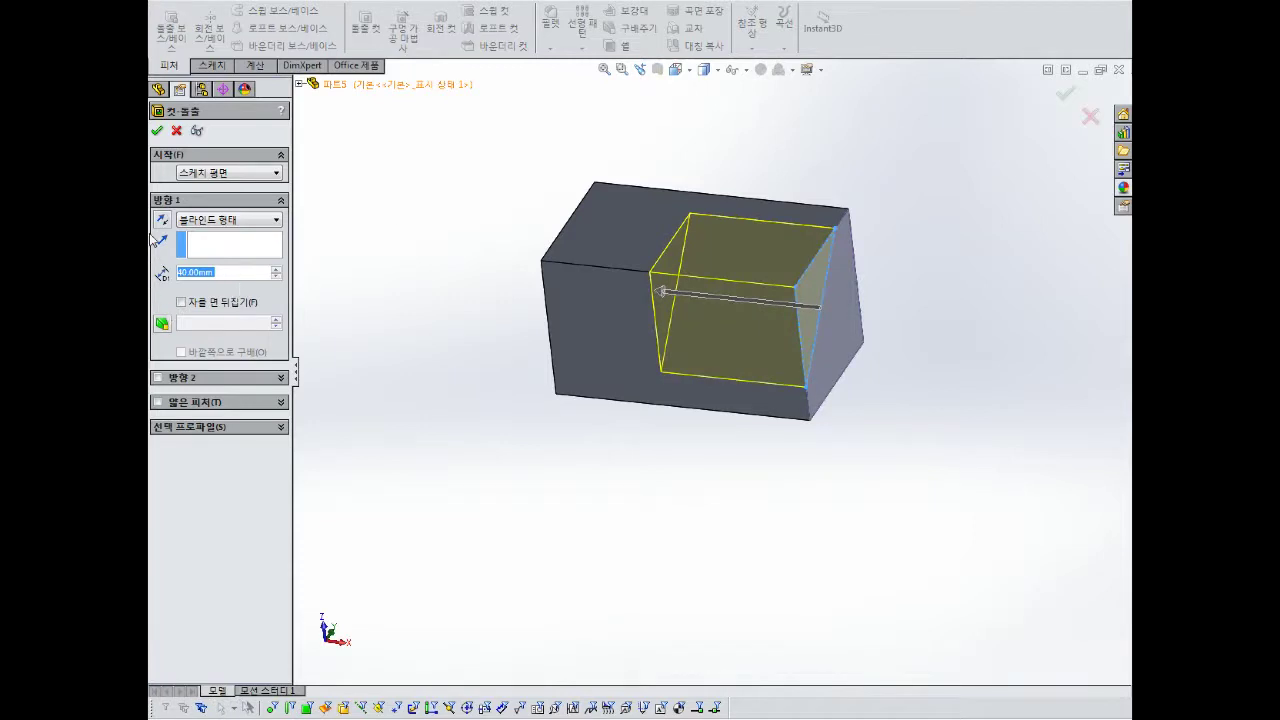
text(20)
key(Return)
click(156, 130)
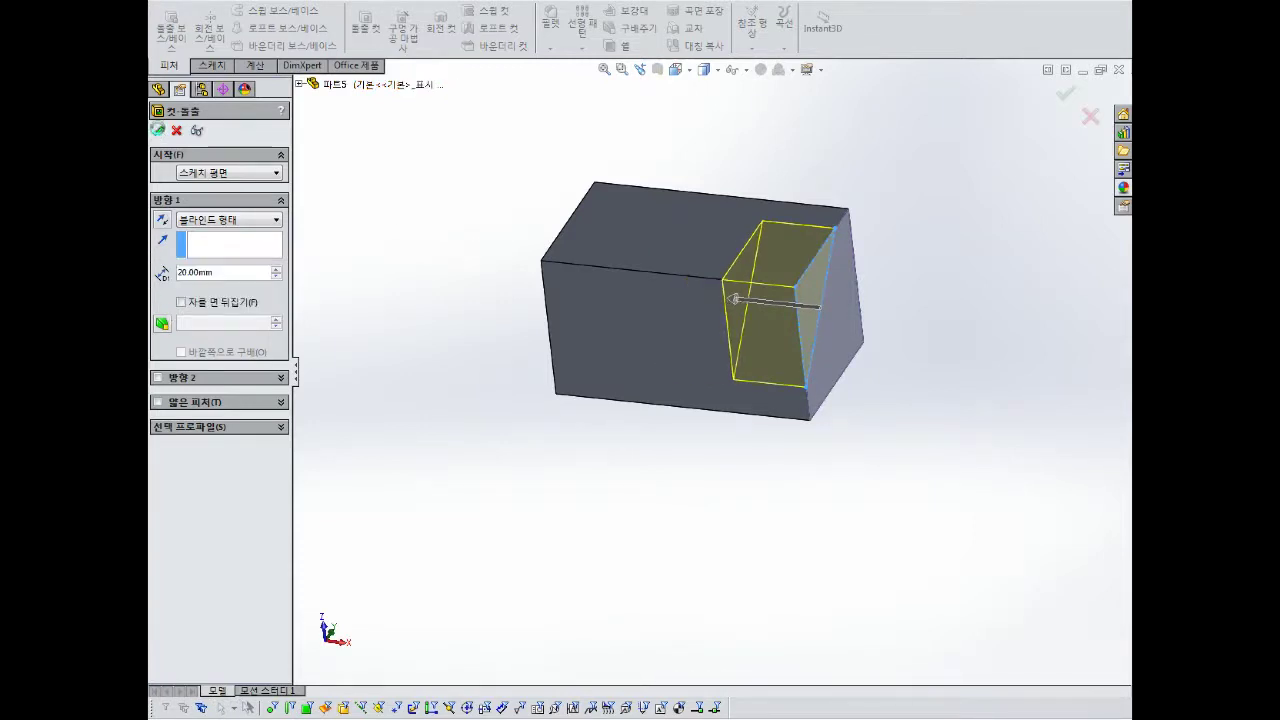
mouse_move(746, 460)
middle_down()
mouse_move(751, 437)
mouse_move(740, 460)
middle_up()
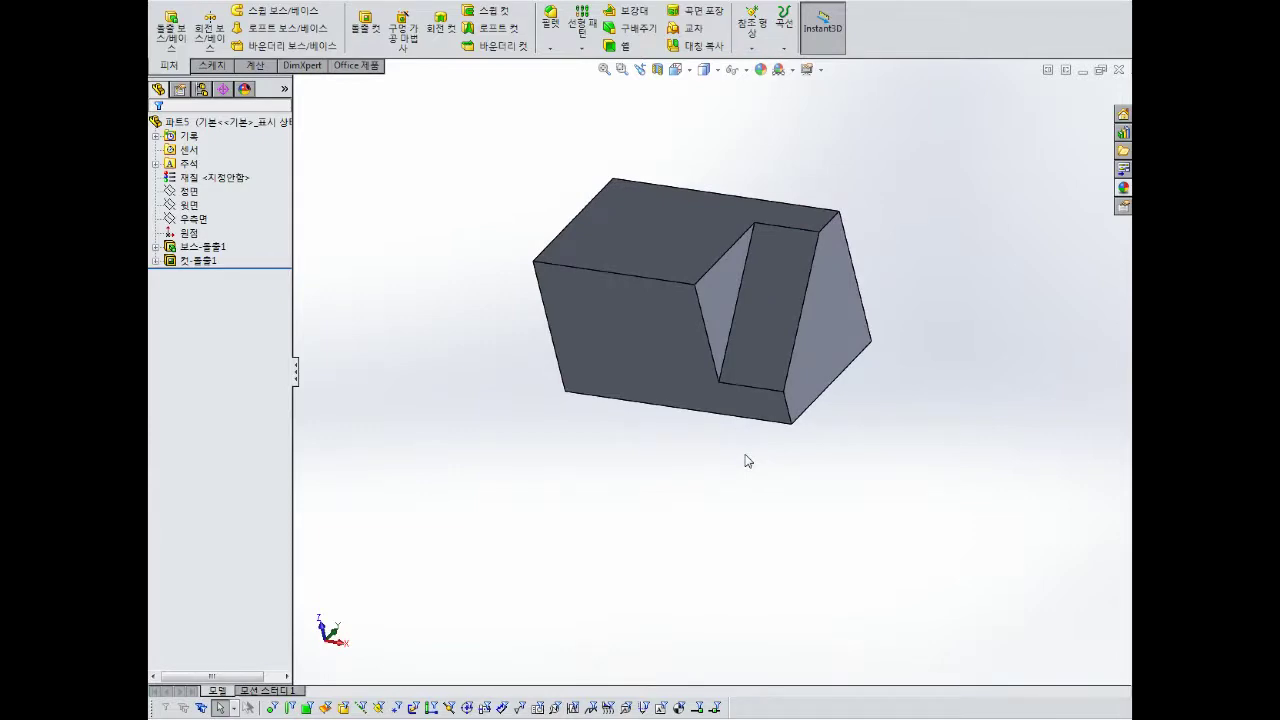
On the block's notched top face, sketch a centerline from the notch's inner corner to the long edge, spanning about 35 mm along the block's length.
middle_drag(718, 412, 757, 304)
scroll(706, 287, down, 2)
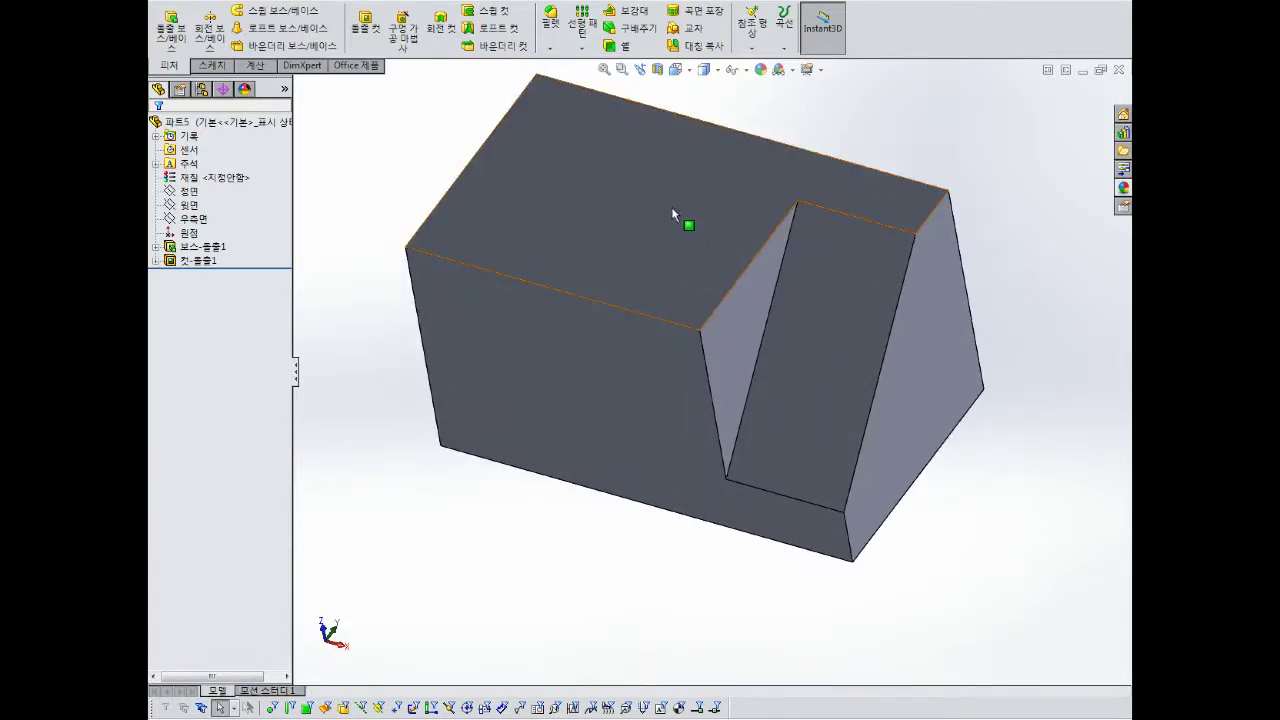
click(653, 164)
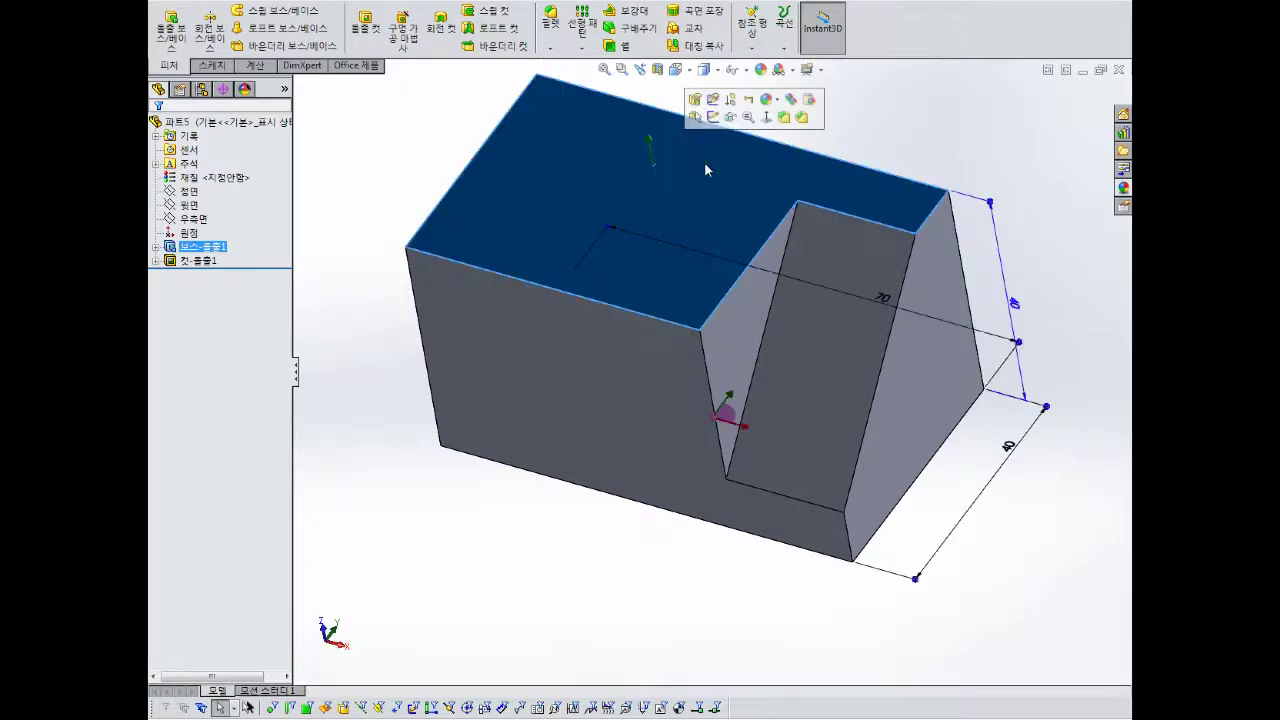
click(712, 117)
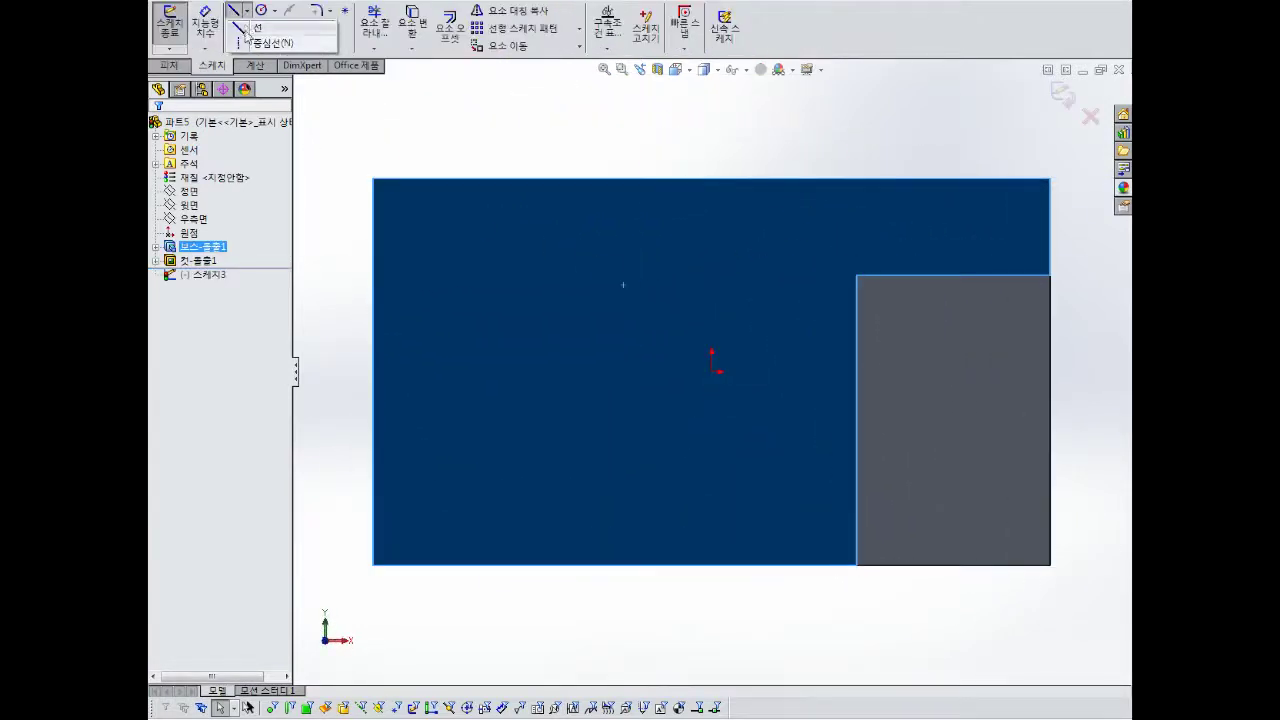
click(234, 12)
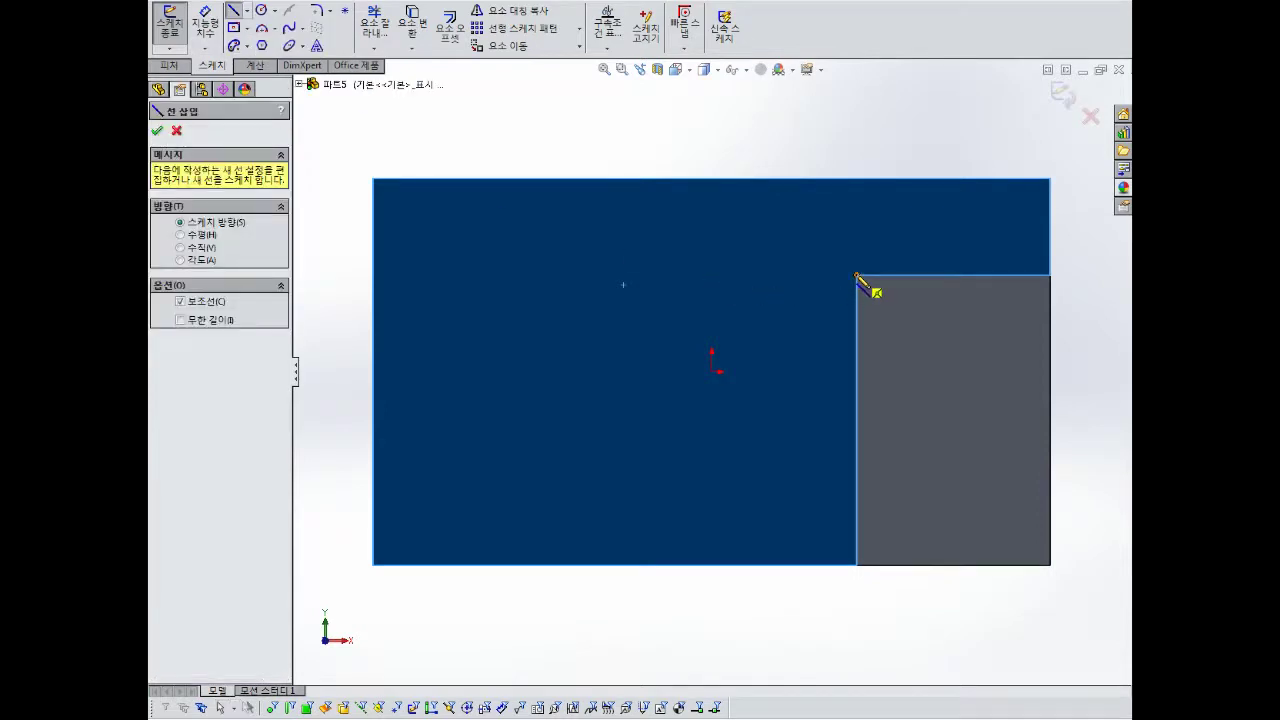
click(856, 276)
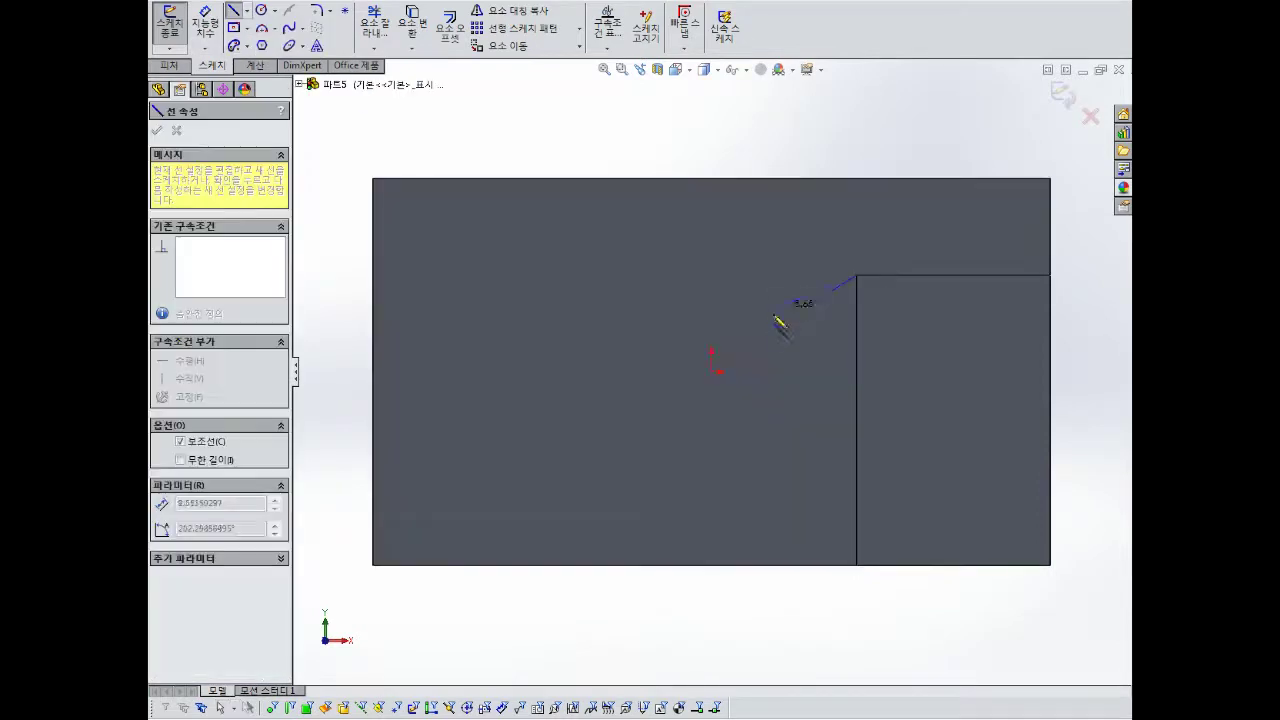
click(515, 565)
key(Escape)
Dimension the centerline's horizontal span along the block's length to 30 mm and finish the sketch.
right_drag(579, 391, 572, 310)
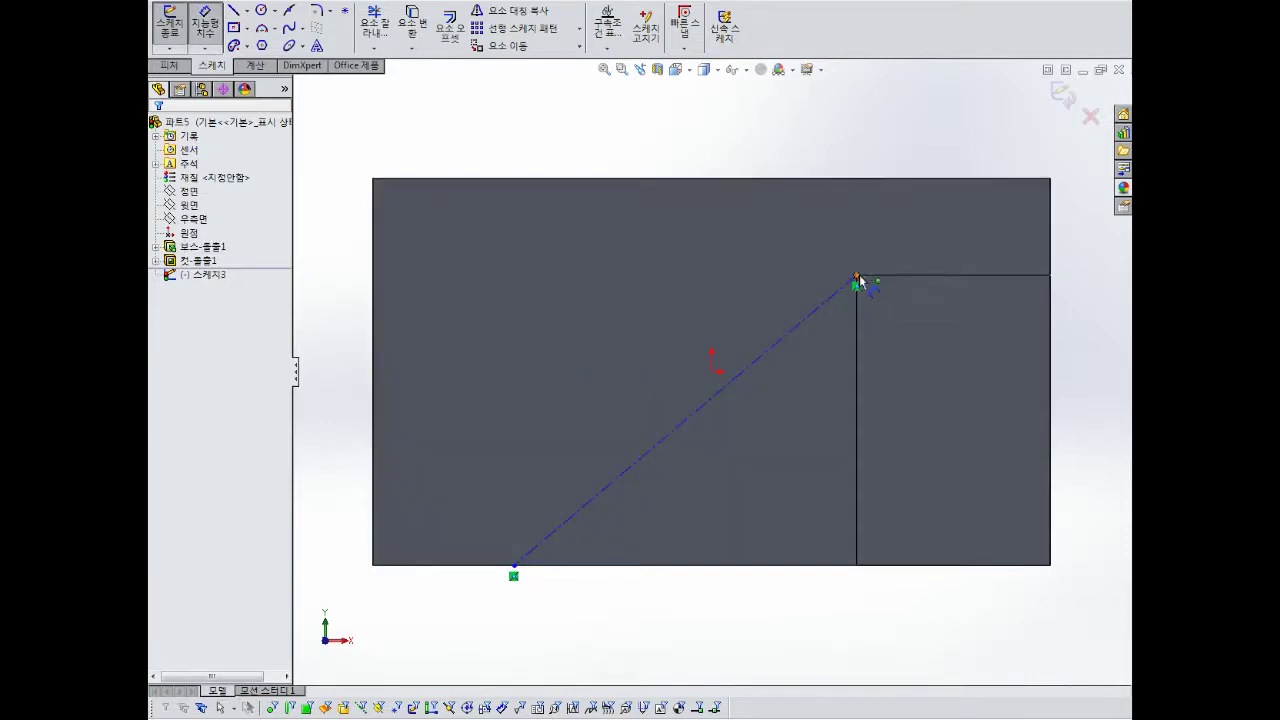
click(653, 447)
click(654, 646)
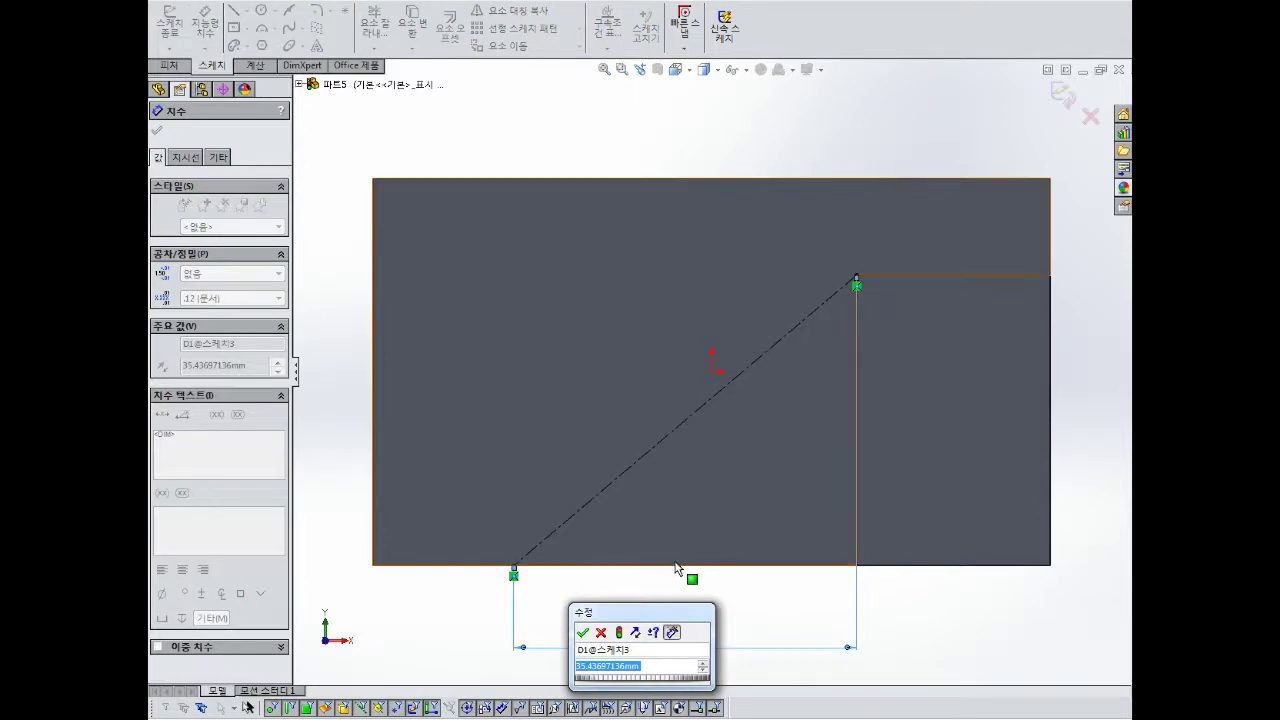
text(30)
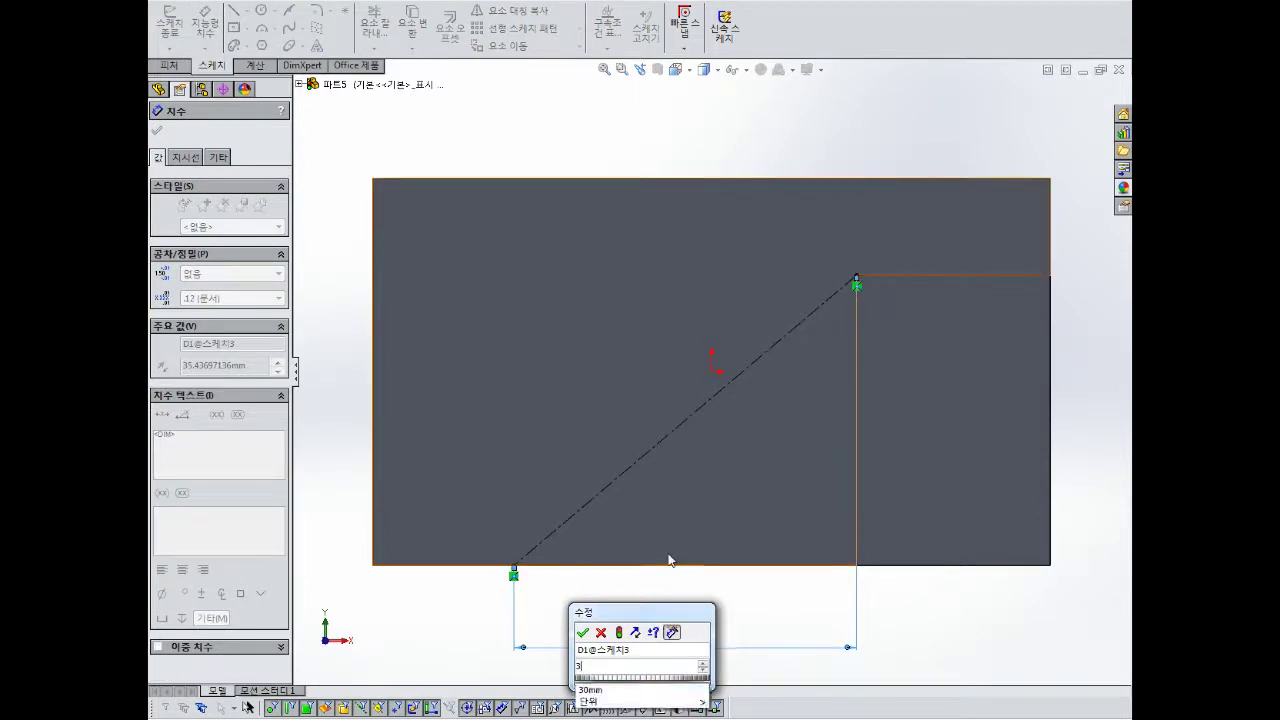
key(Return)
scroll(902, 554, up, 2)
middle_drag(900, 553, 858, 408)
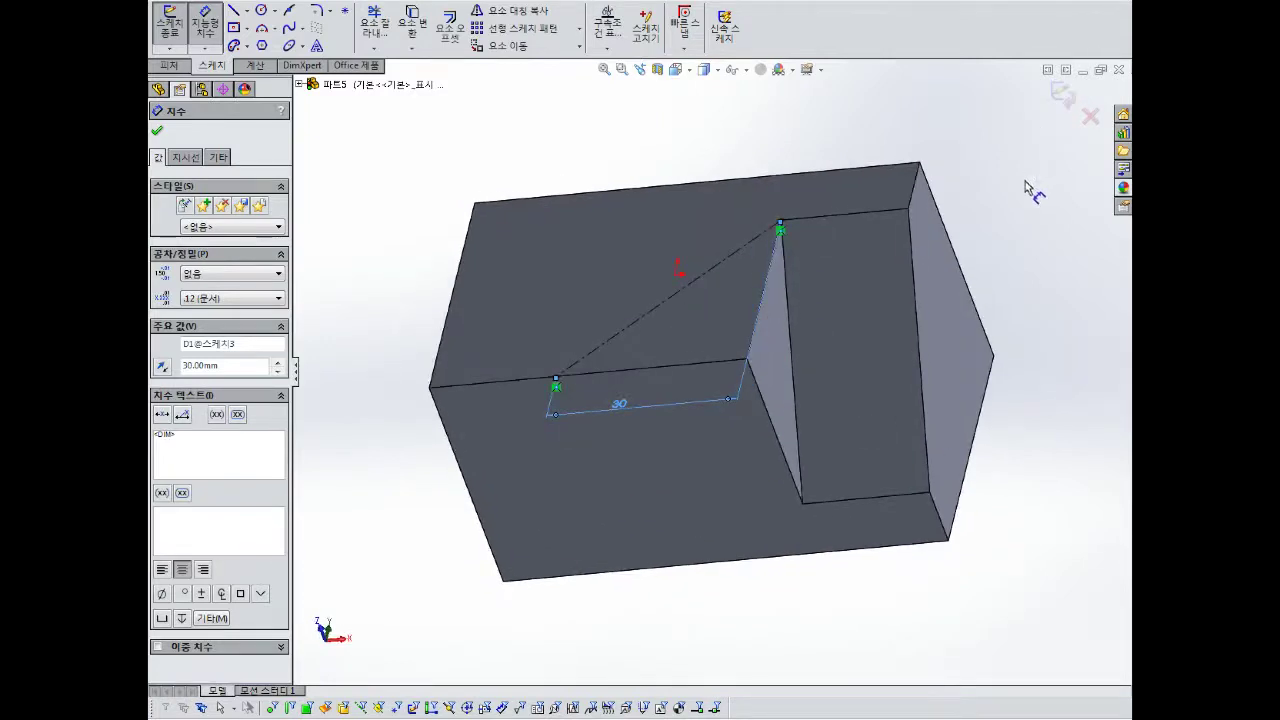
mouse_move(1020, 185)
middle_down()
mouse_move(1014, 343)
mouse_move(1012, 235)
middle_up()
click(1063, 99)
mouse_move(873, 250)
middle_down()
mouse_move(837, 220)
mouse_move(834, 184)
mouse_move(789, 271)
middle_up()
key(Escape)
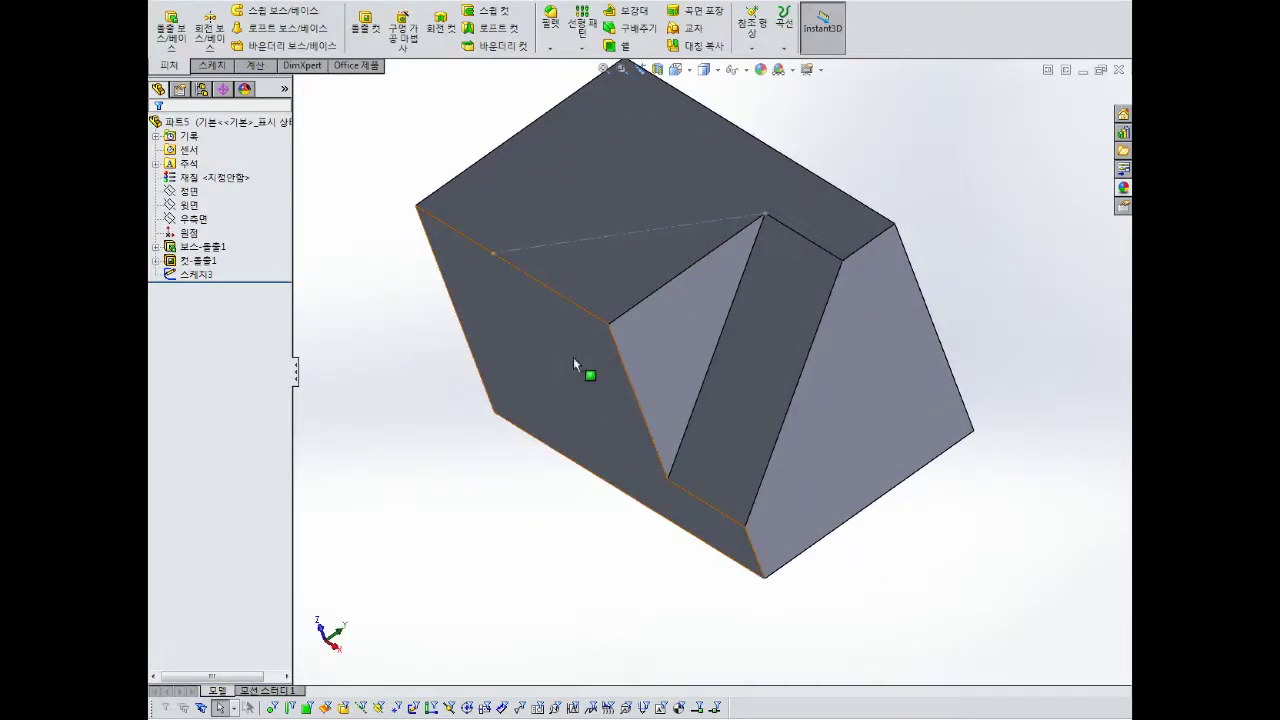
middle_drag(567, 338, 636, 279)
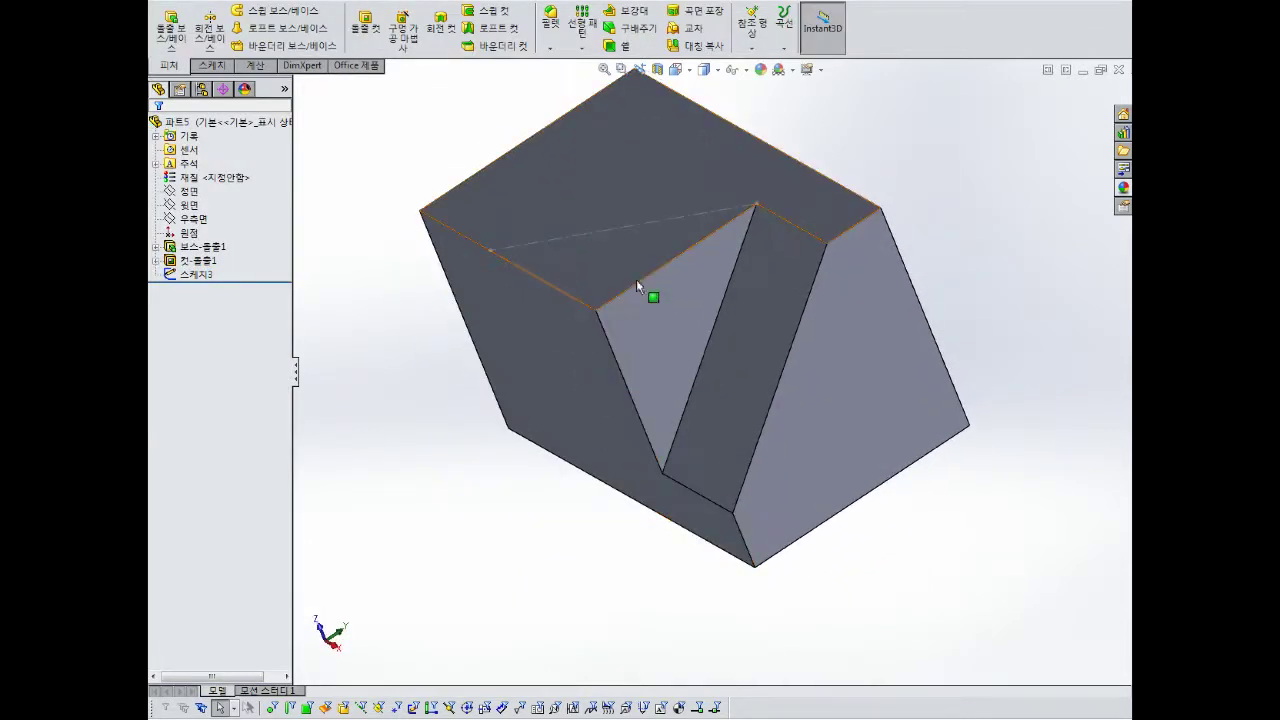
click(643, 226)
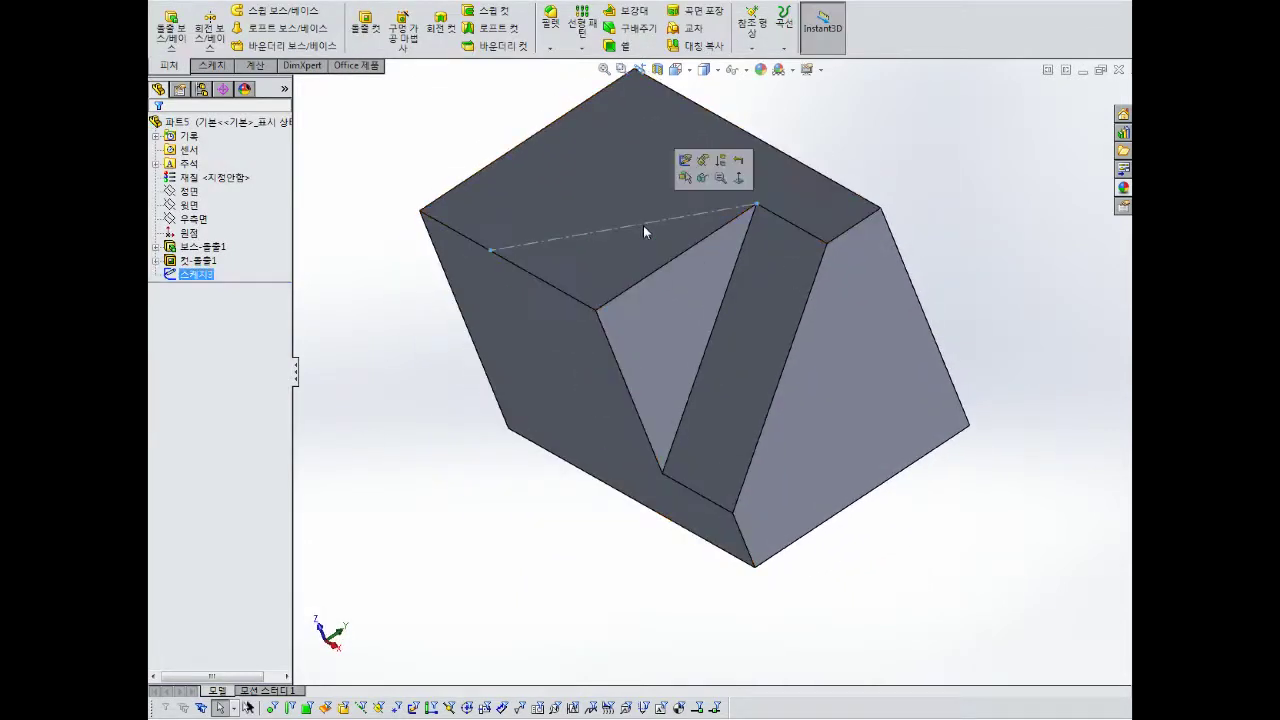
click(722, 306)
key(Escape)
middle_drag(688, 296, 789, 283)
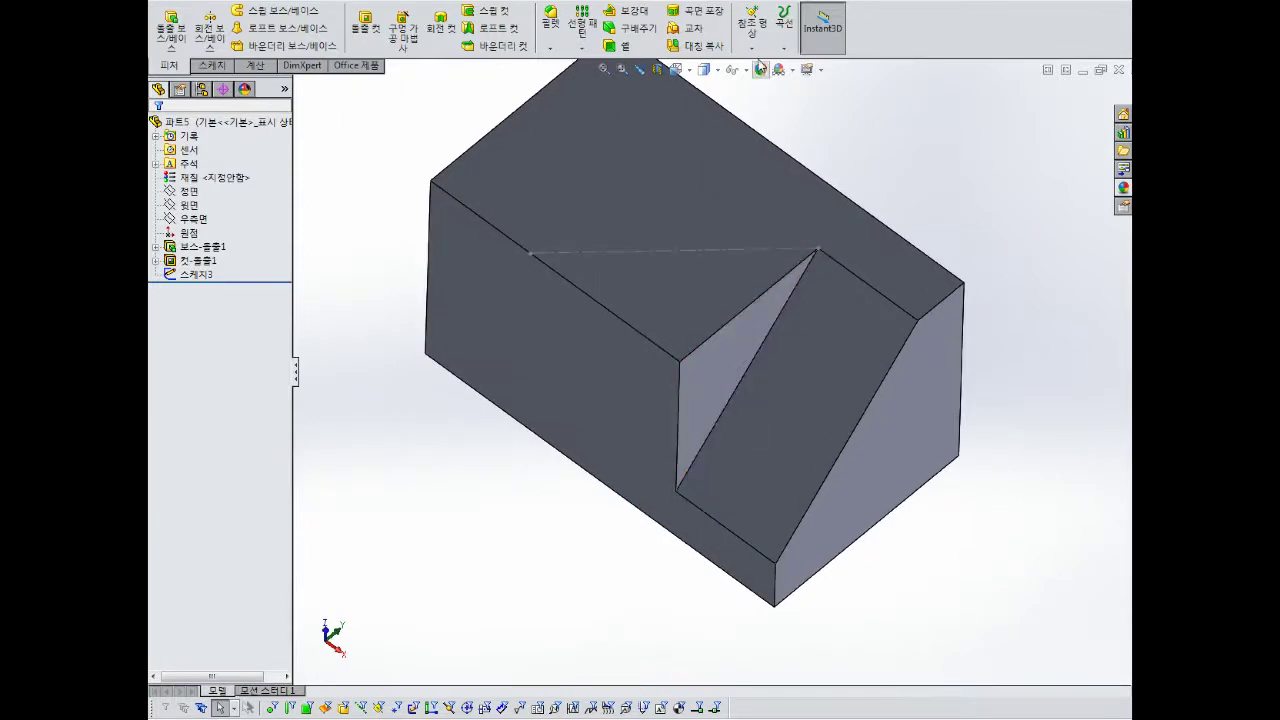